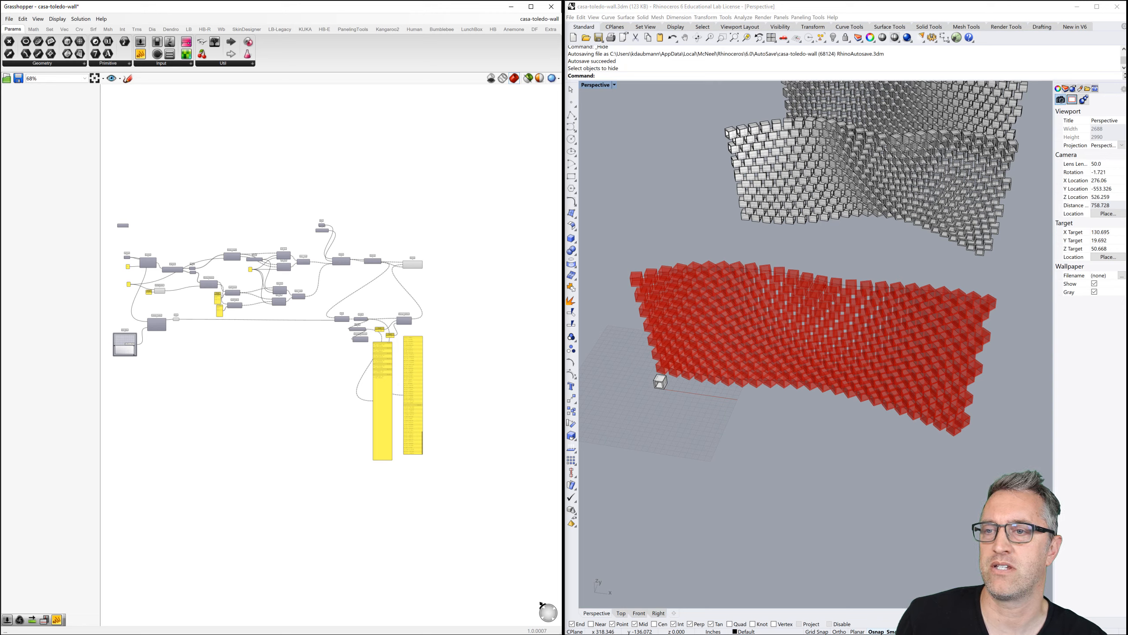
# Orbit the Rhino view to inspect the brick walls from several angles.
pyautogui.moveTo(801, 454); pyautogui.dragTo(741, 379, button='right')
pyautogui.moveTo(928, 275); pyautogui.dragTo(833, 345, button='right')
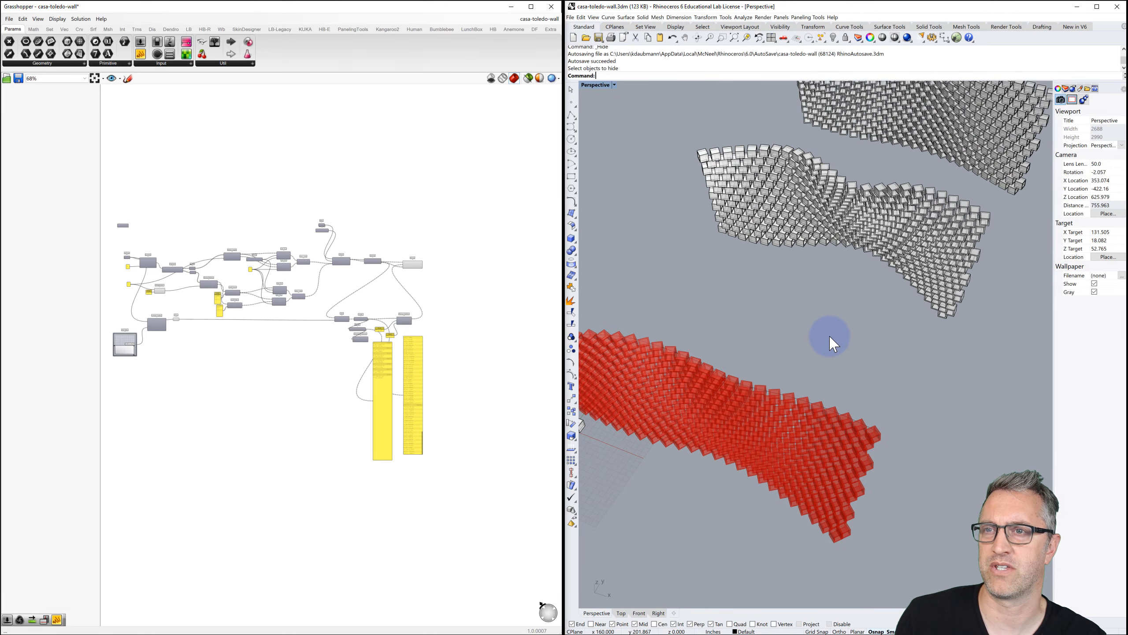
pyautogui.scroll(-4, 830, 337)
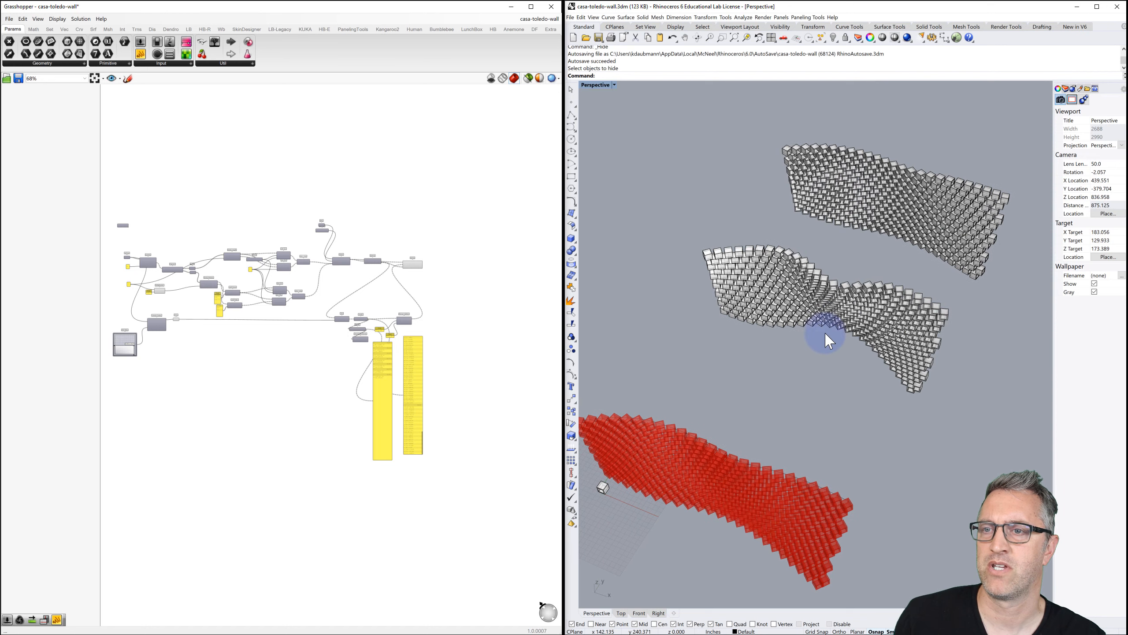
pyautogui.moveTo(840, 317); pyautogui.dragTo(833, 330, button='right')
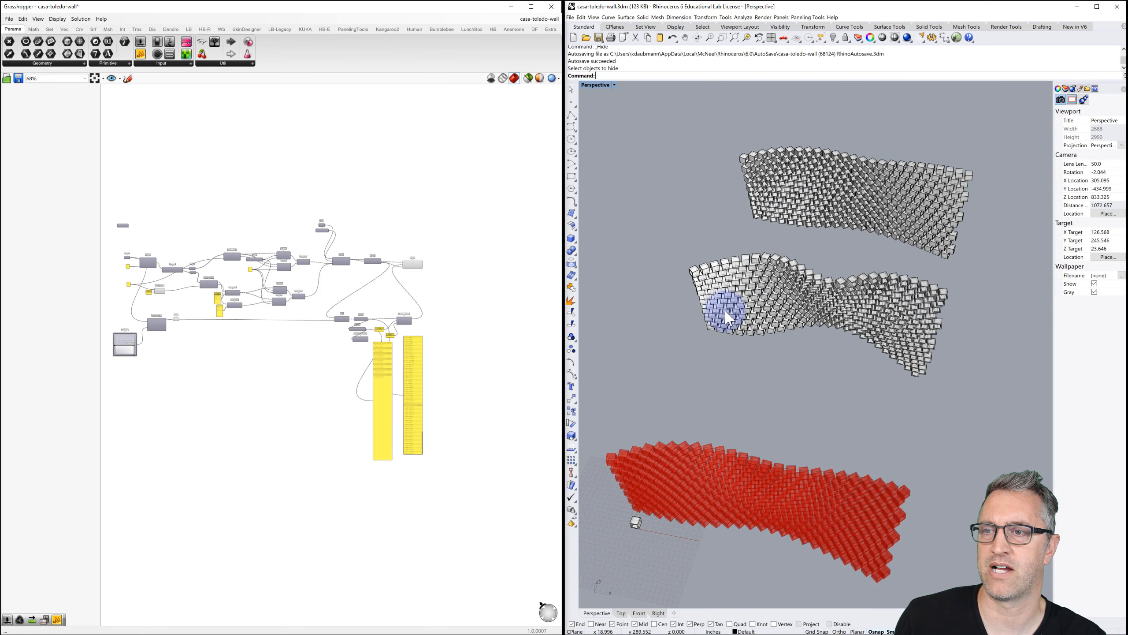
pyautogui.moveTo(728, 338); pyautogui.dragTo(730, 308, button='right')
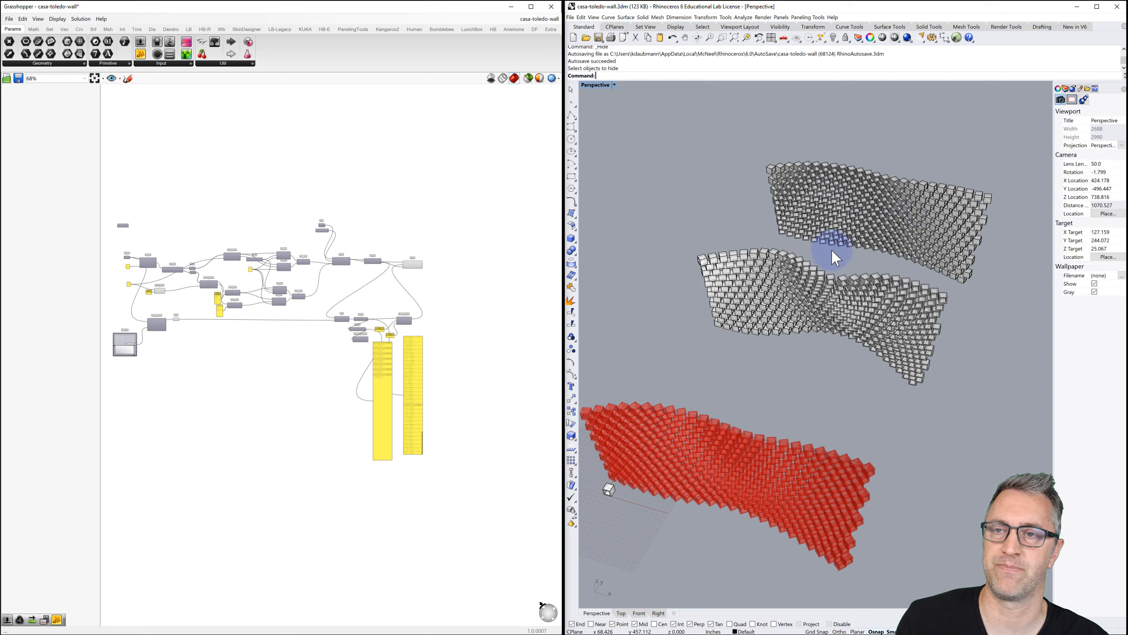
pyautogui.moveTo(835, 257)
pyautogui.mouseDown(button='right')
pyautogui.moveTo(831, 187)
pyautogui.moveTo(832, 261)
pyautogui.mouseUp(button='right')
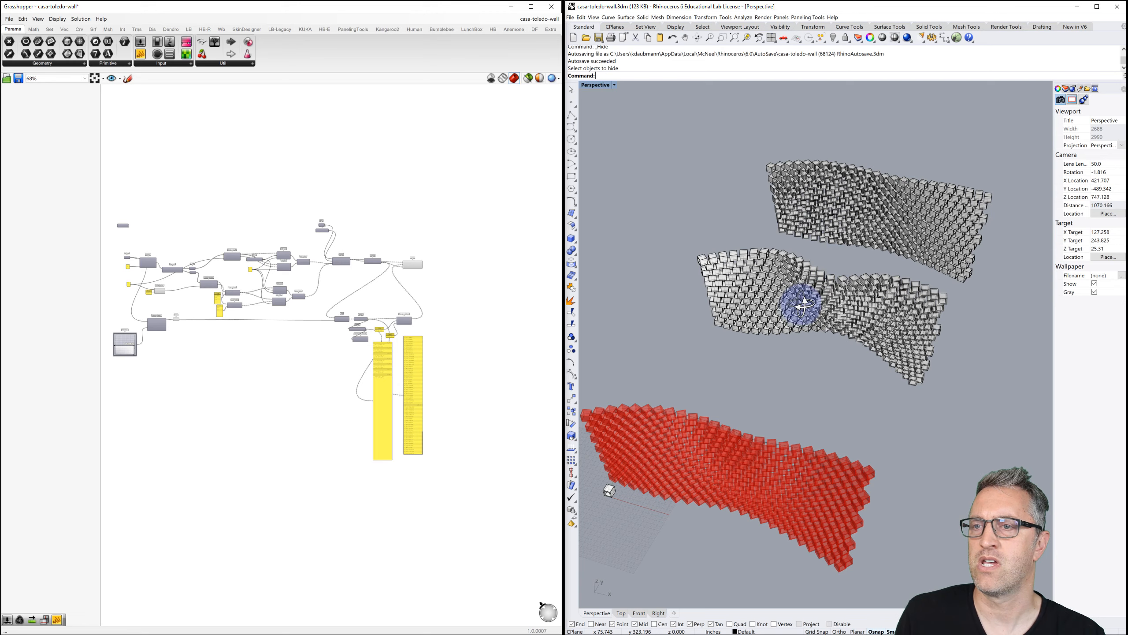
pyautogui.moveTo(802, 306); pyautogui.dragTo(800, 311, button='right')
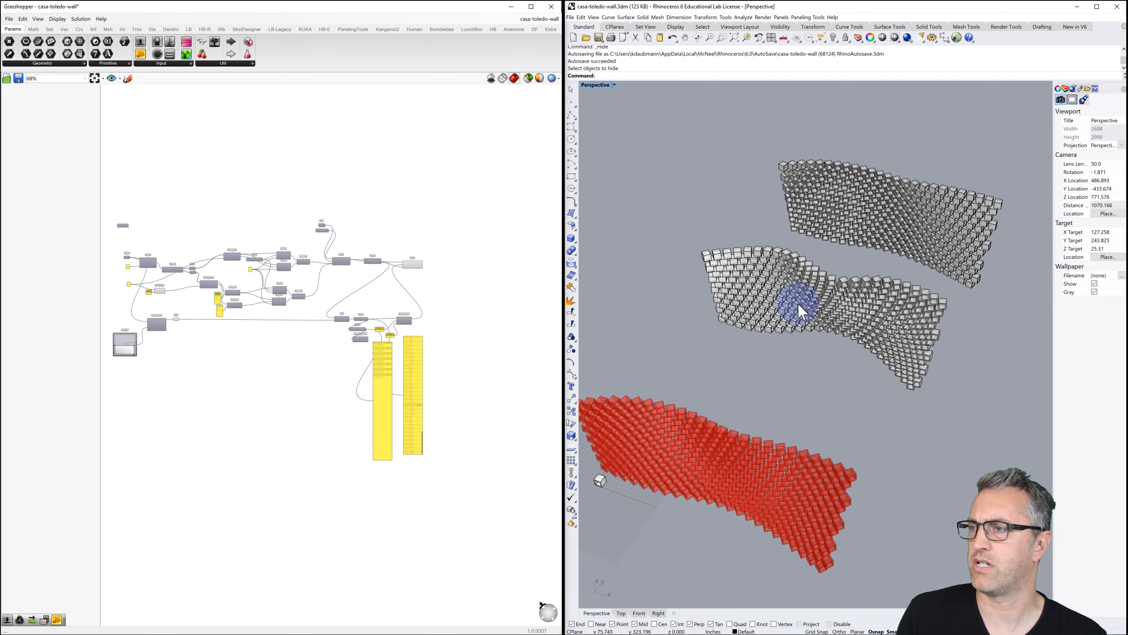
pyautogui.scroll(5, 433, 280)
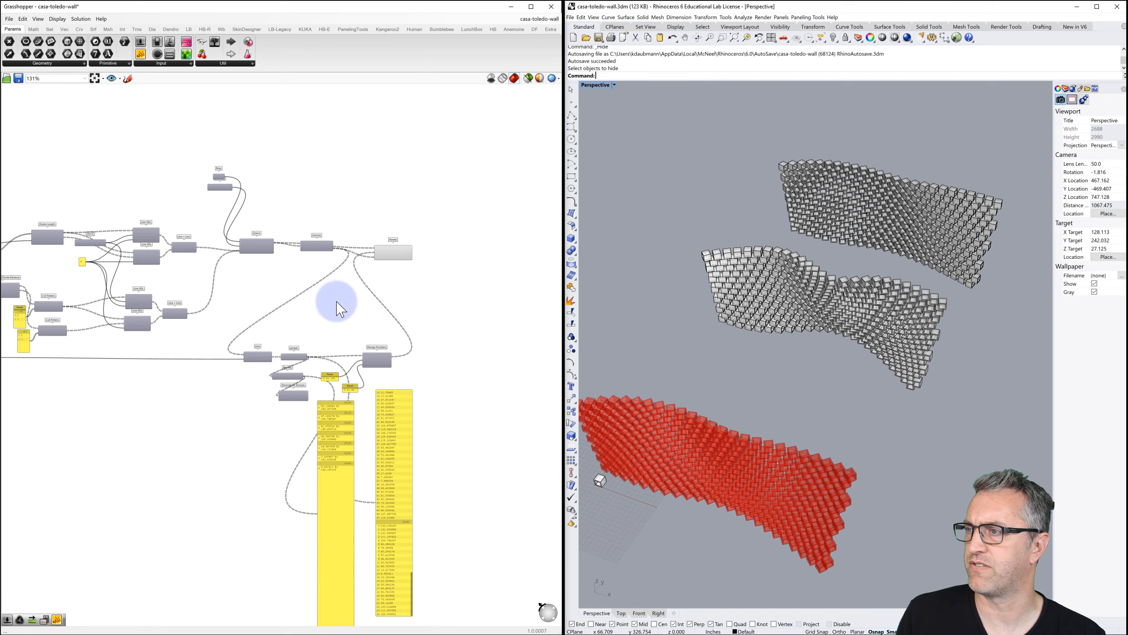
pyautogui.scroll(1, 326, 295)
# Bring the MD Slider into view and change its value from 0.96 to 0.95.
pyautogui.moveTo(289, 291); pyautogui.dragTo(383, 251, button='right')
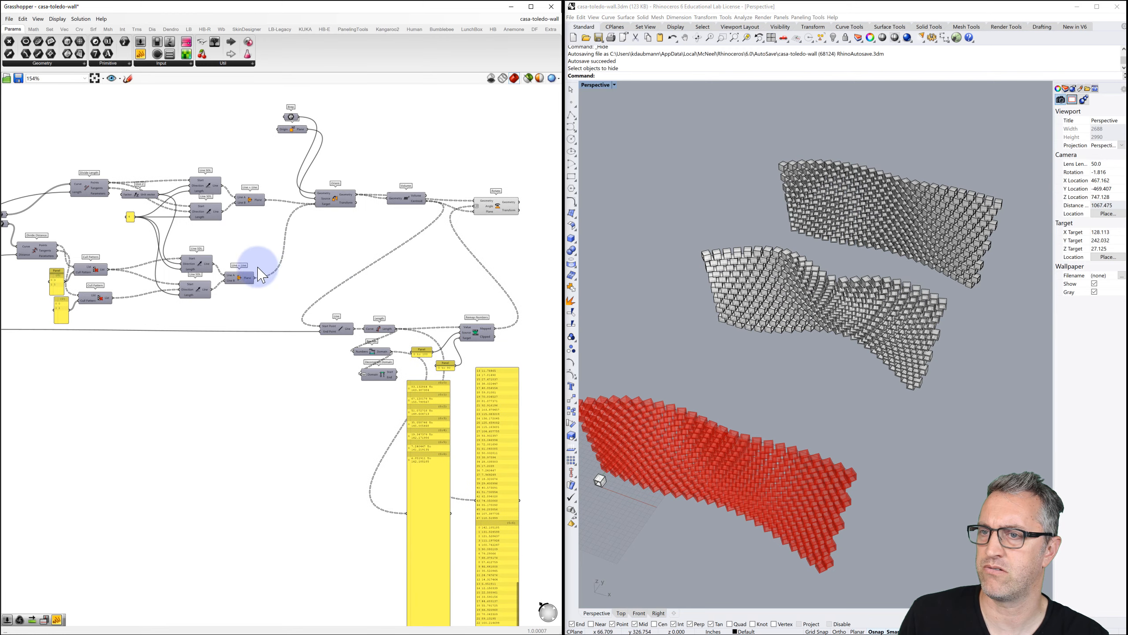
pyautogui.moveTo(259, 267); pyautogui.dragTo(382, 269, button='right')
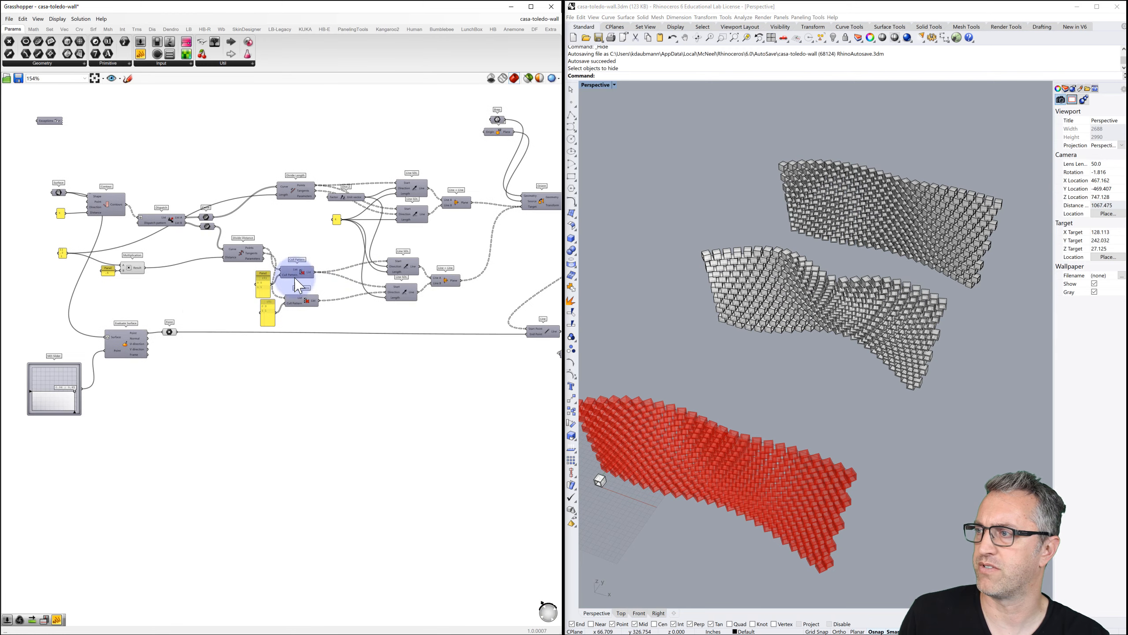
pyautogui.moveTo(196, 297); pyautogui.dragTo(244, 295, button='right')
pyautogui.scroll(2, 129, 352)
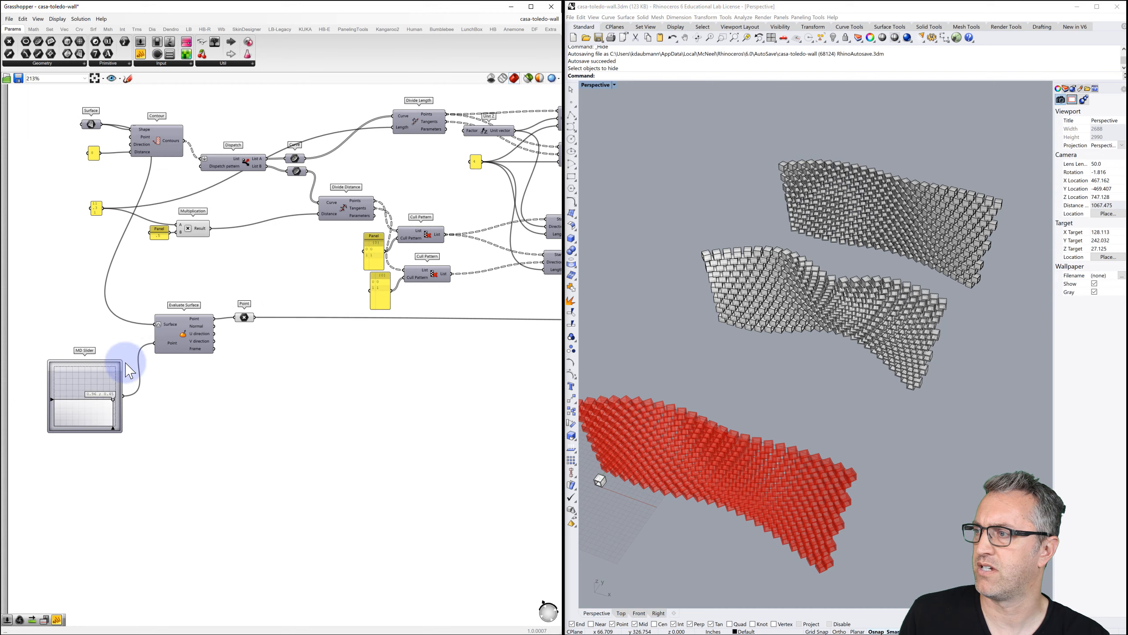
pyautogui.scroll(1, 101, 391)
pyautogui.keyDown('shift'); pyautogui.moveTo(642, 466); pyautogui.dragTo(831, 312, button='right'); pyautogui.keyUp('shift')
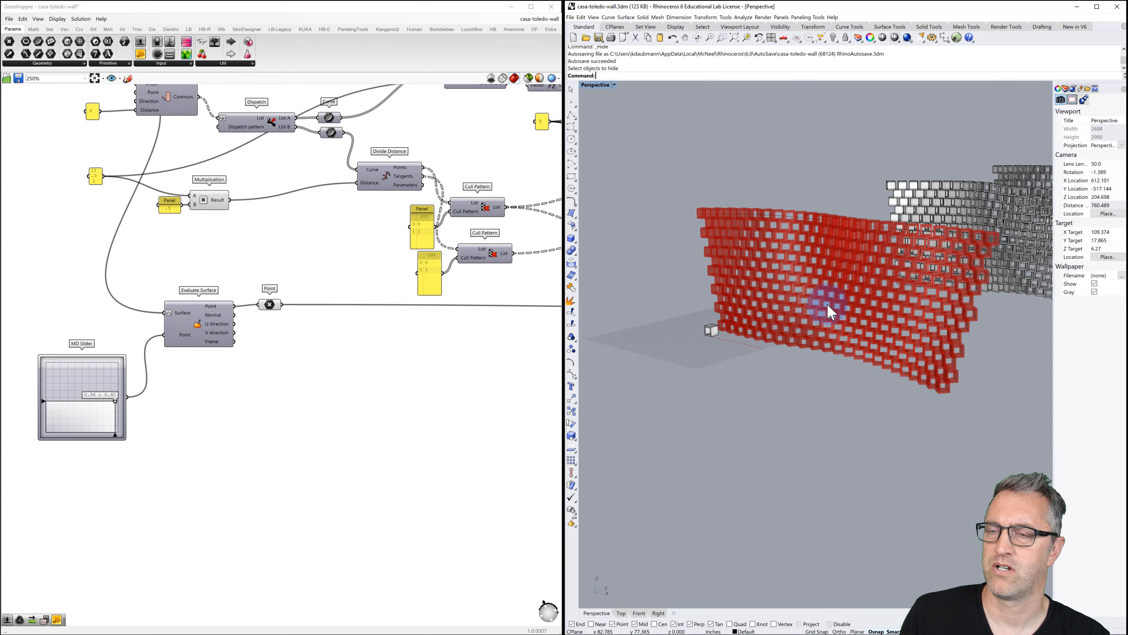
pyautogui.scroll(3, 831, 314)
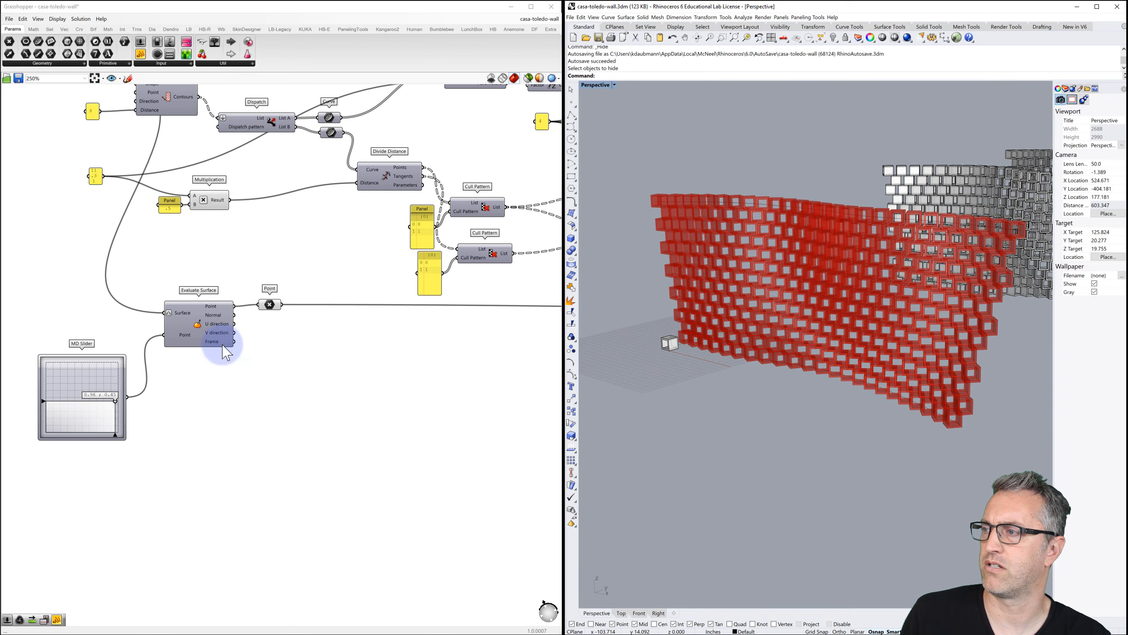
pyautogui.moveTo(112, 402); pyautogui.dragTo(111, 377)
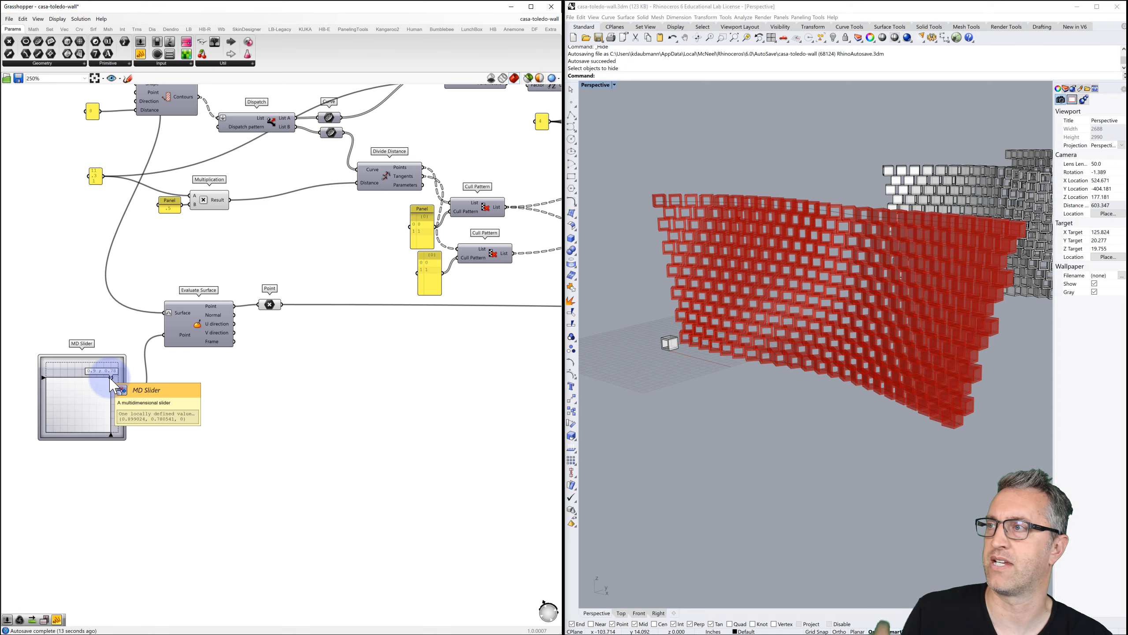
# Review the Volume, Rotate and Remap components and the red wall, then bring the Casa La Roca page onscreen.
pyautogui.scroll(-2, 135, 289)
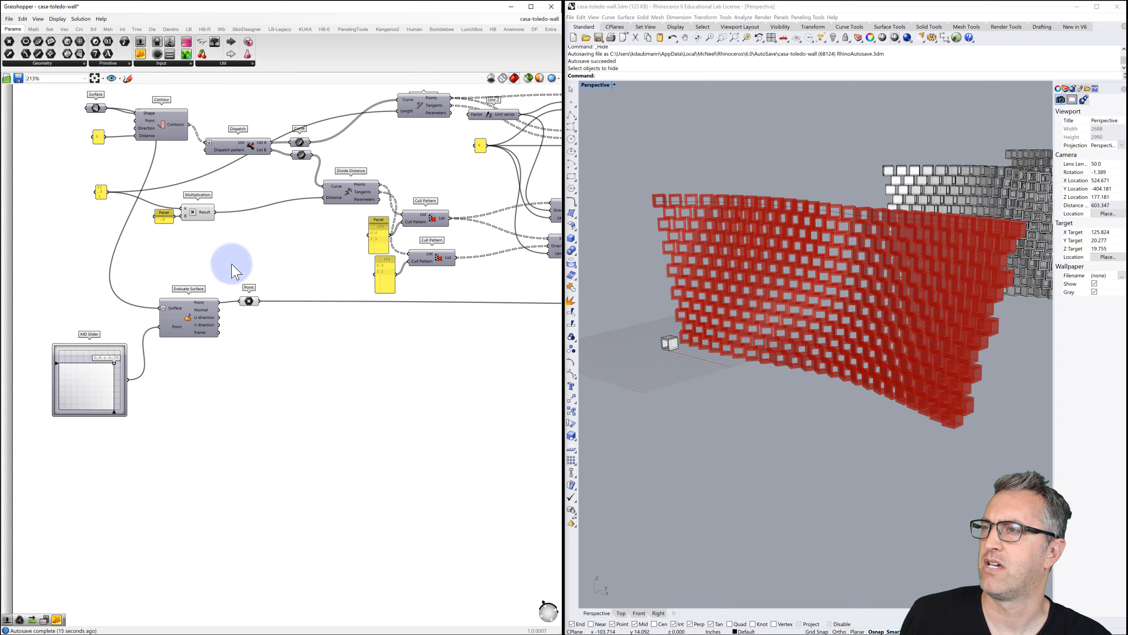
pyautogui.moveTo(231, 265); pyautogui.dragTo(170, 294, button='right')
pyautogui.scroll(-1, 170, 294)
pyautogui.moveTo(237, 293); pyautogui.dragTo(151, 301, button='right')
pyautogui.moveTo(279, 298); pyautogui.dragTo(199, 290, button='right')
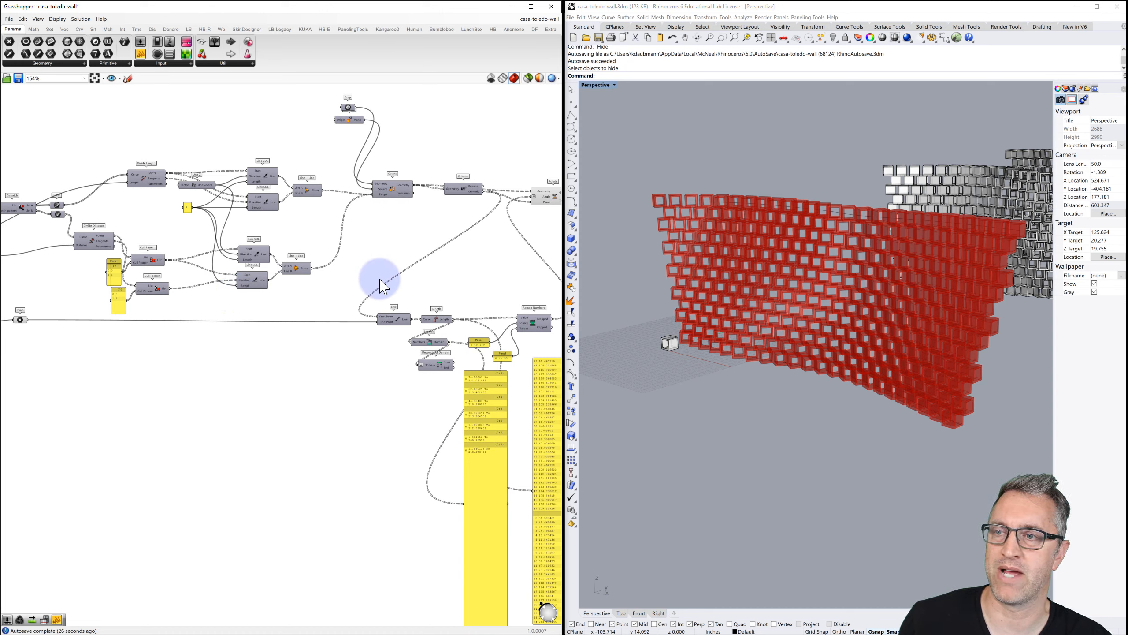
pyautogui.moveTo(635, 331); pyautogui.dragTo(969, 288, button='right')
pyautogui.scroll(10, 644, 349)
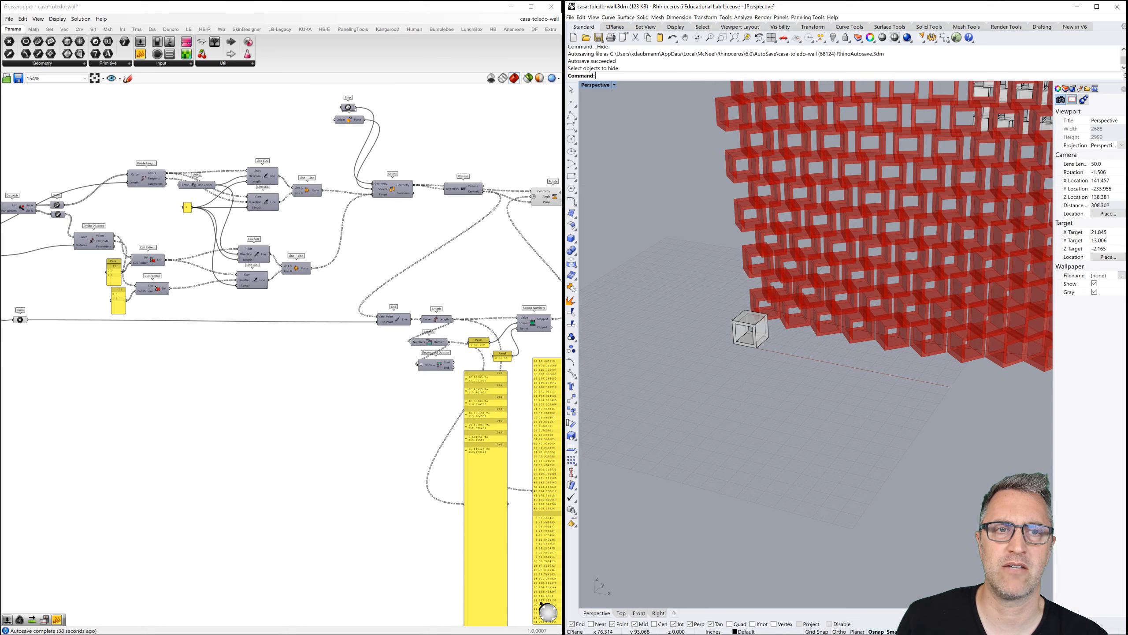
pyautogui.moveTo(1127, 6); pyautogui.dragTo(515, 2)
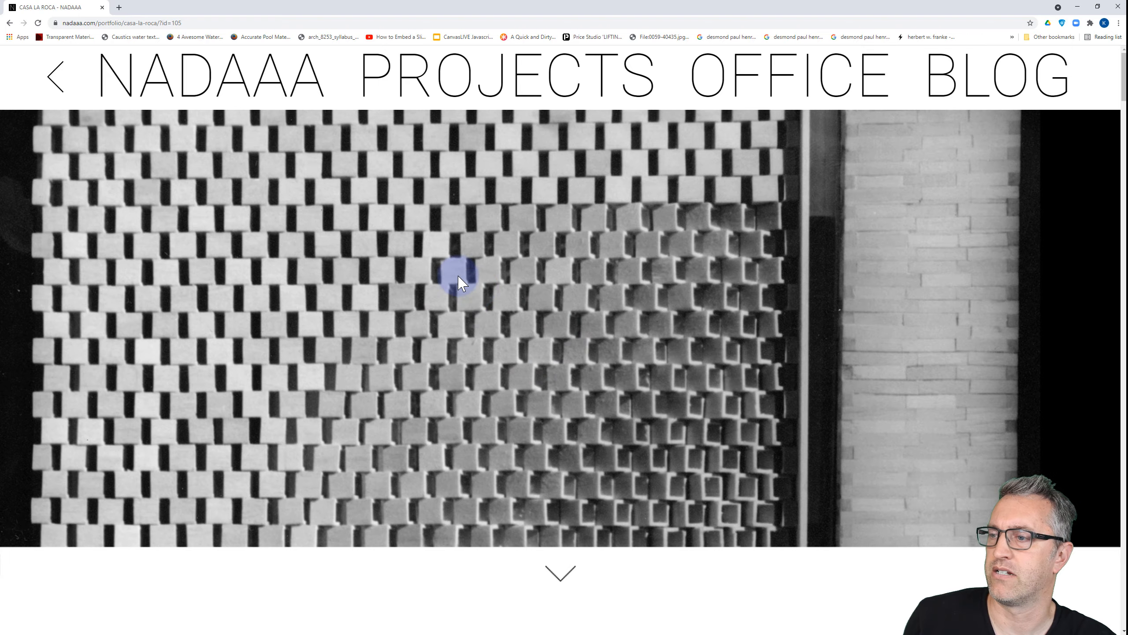
# Scroll the Casa La Roca page down to the perforated brick screen model photo and perspective sketch.
pyautogui.scroll(-10, 460, 293)
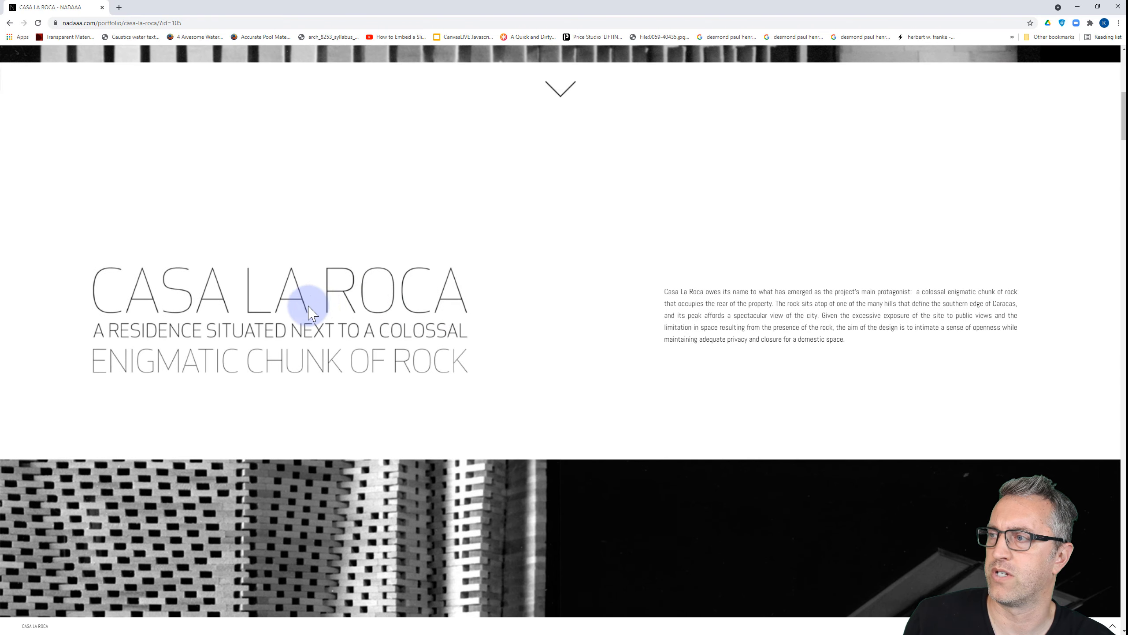
pyautogui.scroll(10, 446, 271)
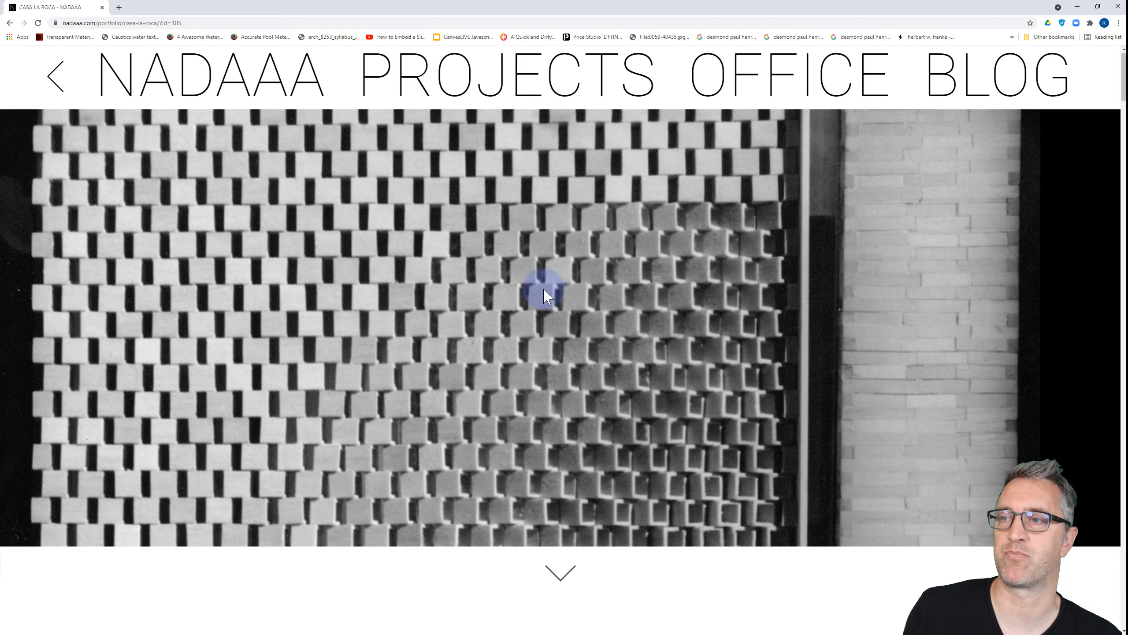
pyautogui.scroll(-6, 535, 325)
pyautogui.scroll(-15, 537, 321)
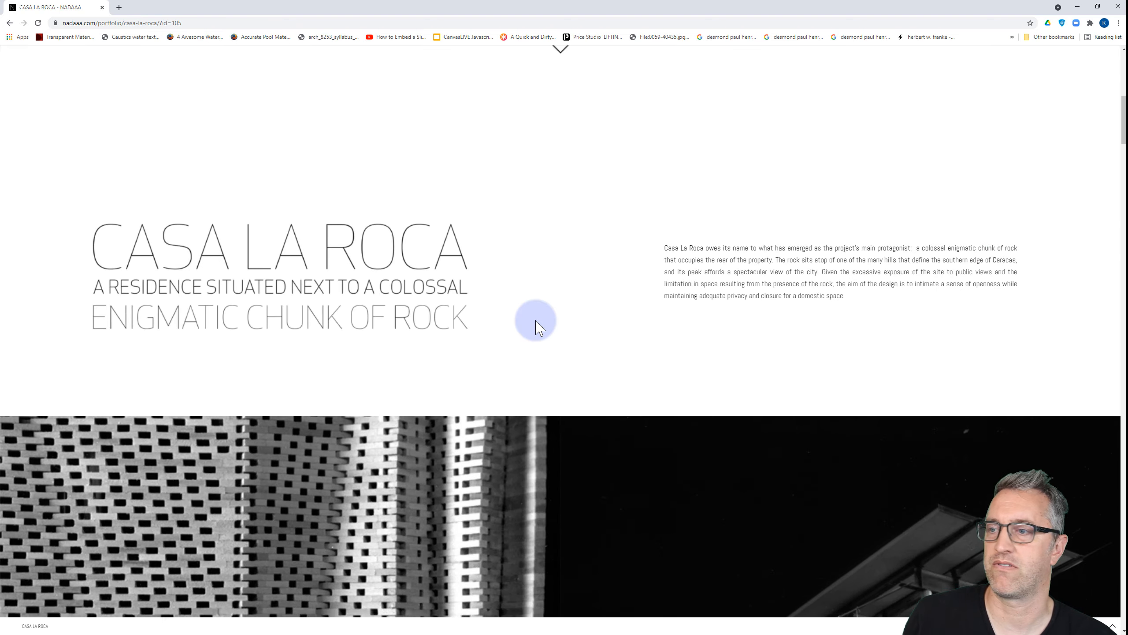
pyautogui.scroll(-20, 537, 321)
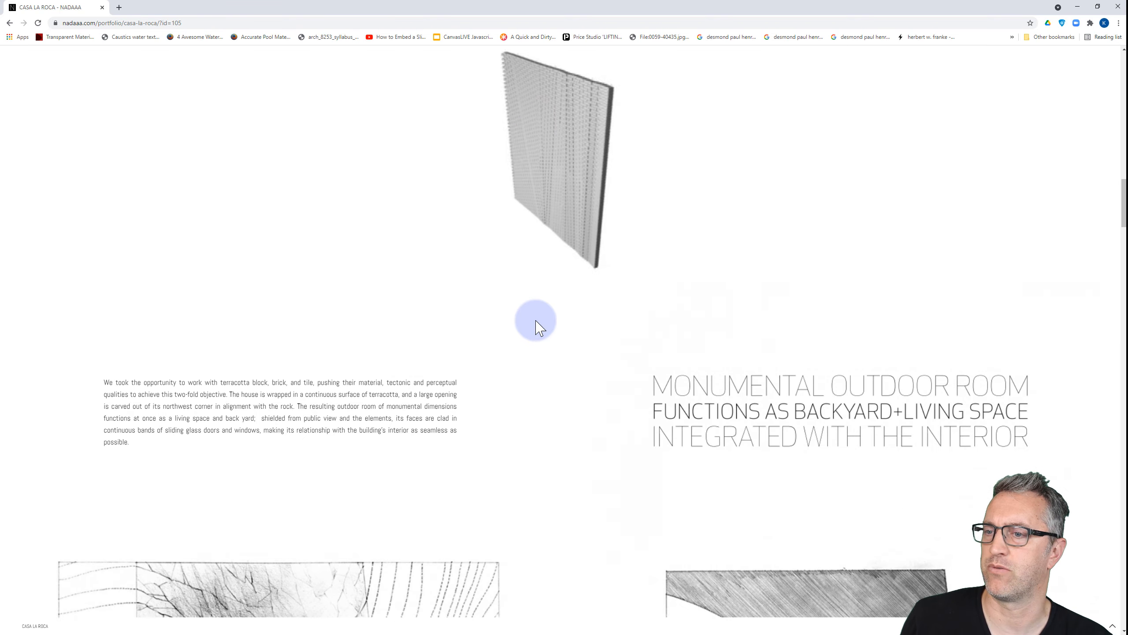
pyautogui.scroll(-6, 535, 321)
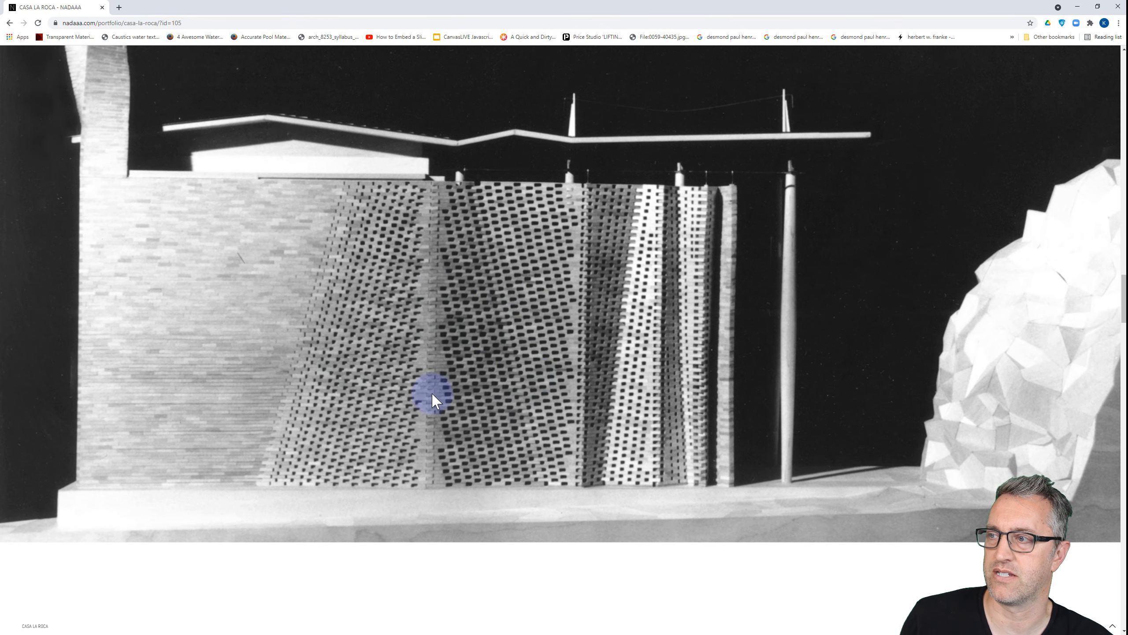
pyautogui.scroll(-20, 457, 324)
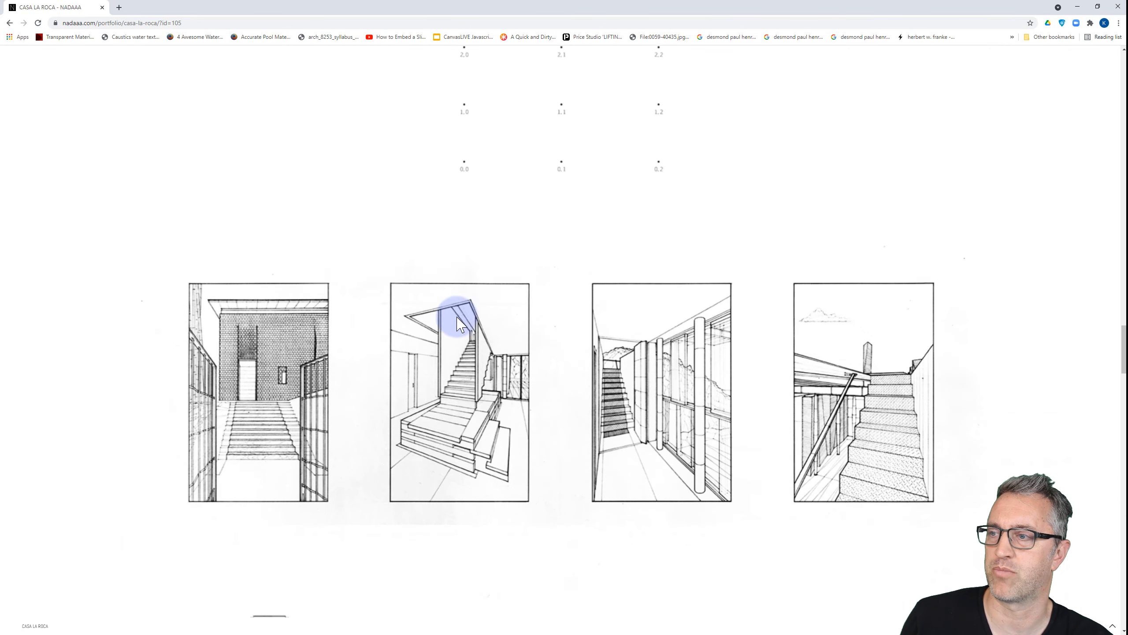
pyautogui.scroll(-20, 457, 323)
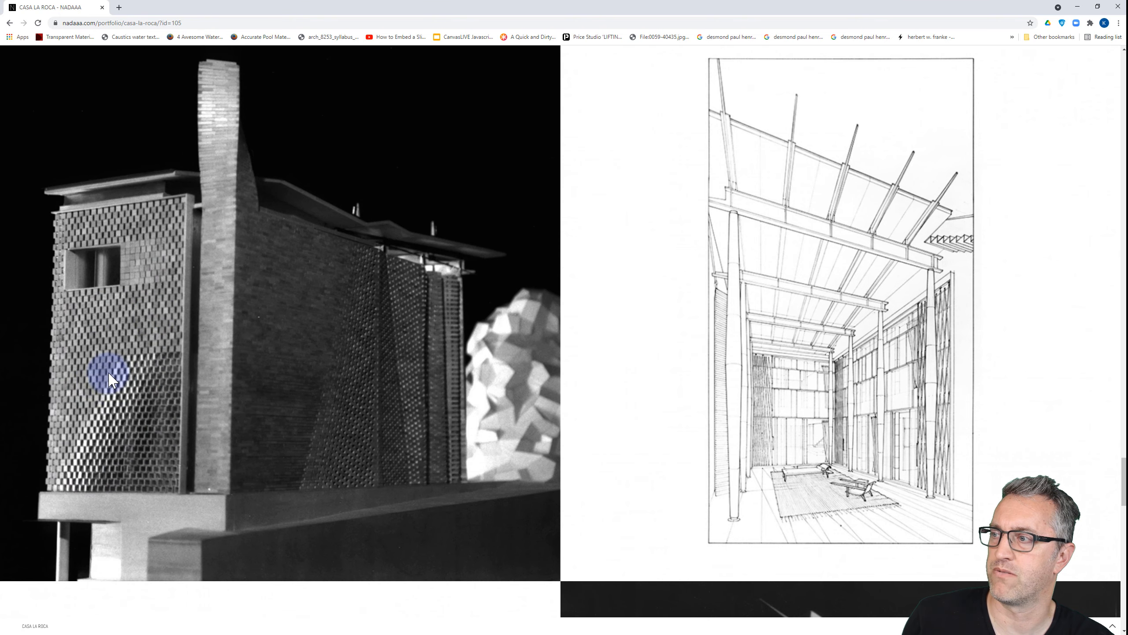
pyautogui.scroll(-15, 339, 335)
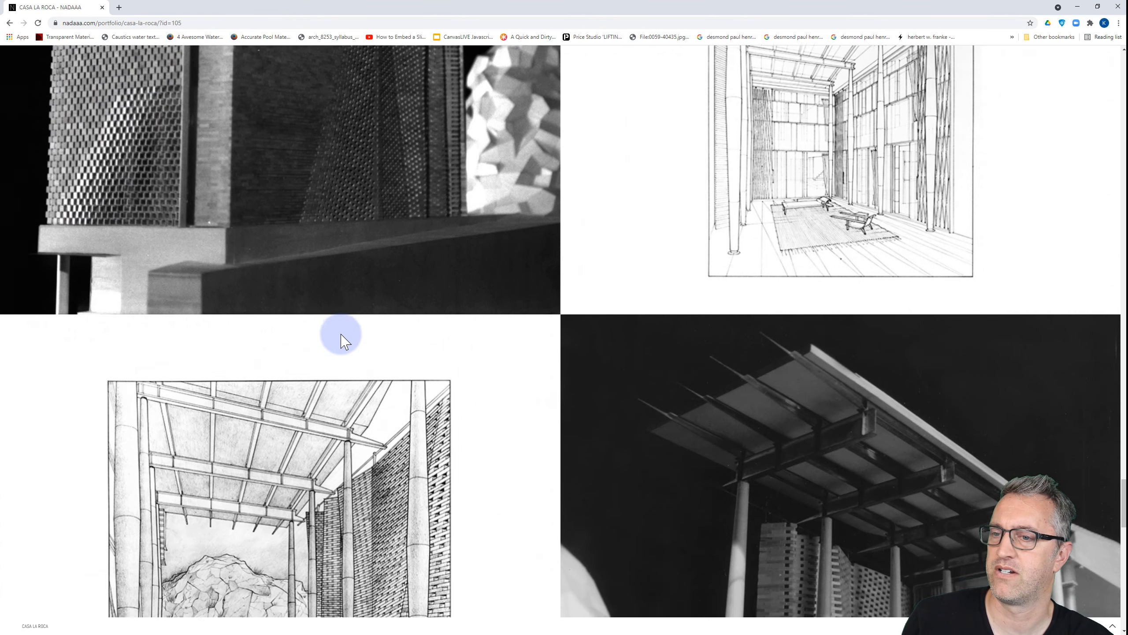
pyautogui.scroll(-7, 340, 332)
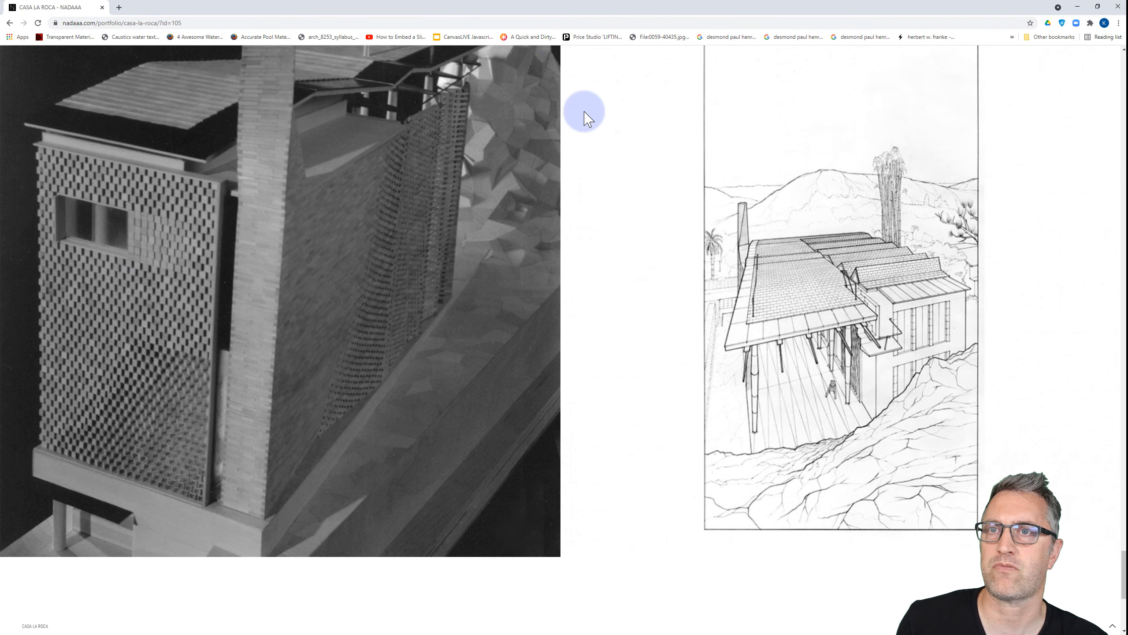
pyautogui.click(1116, 6)
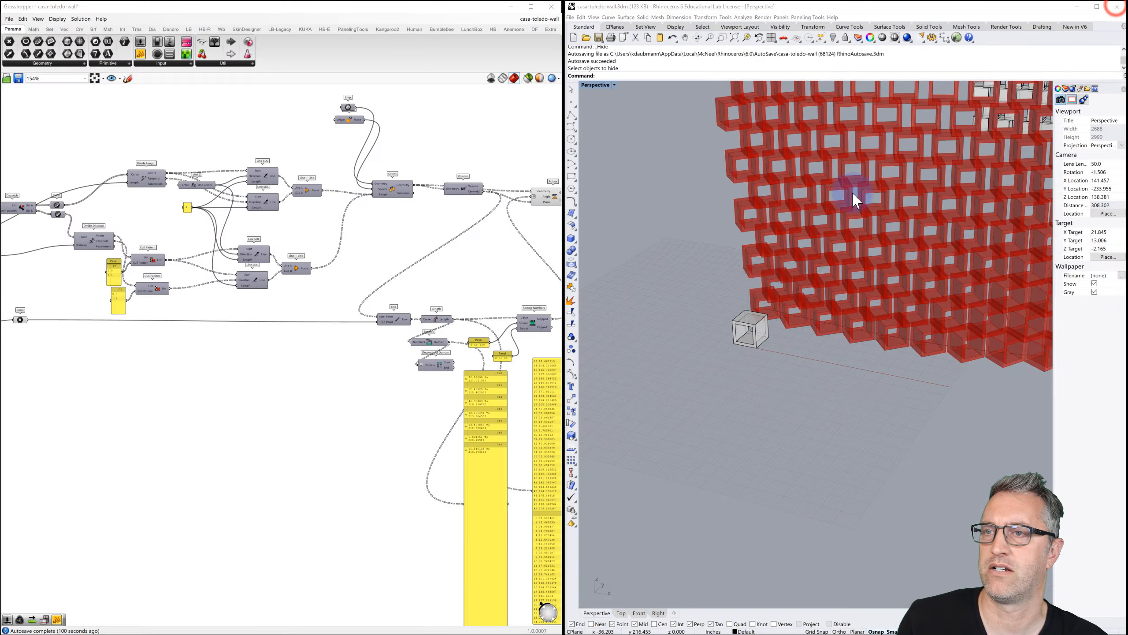
pyautogui.scroll(-5, 748, 323)
pyautogui.scroll(-3, 807, 302)
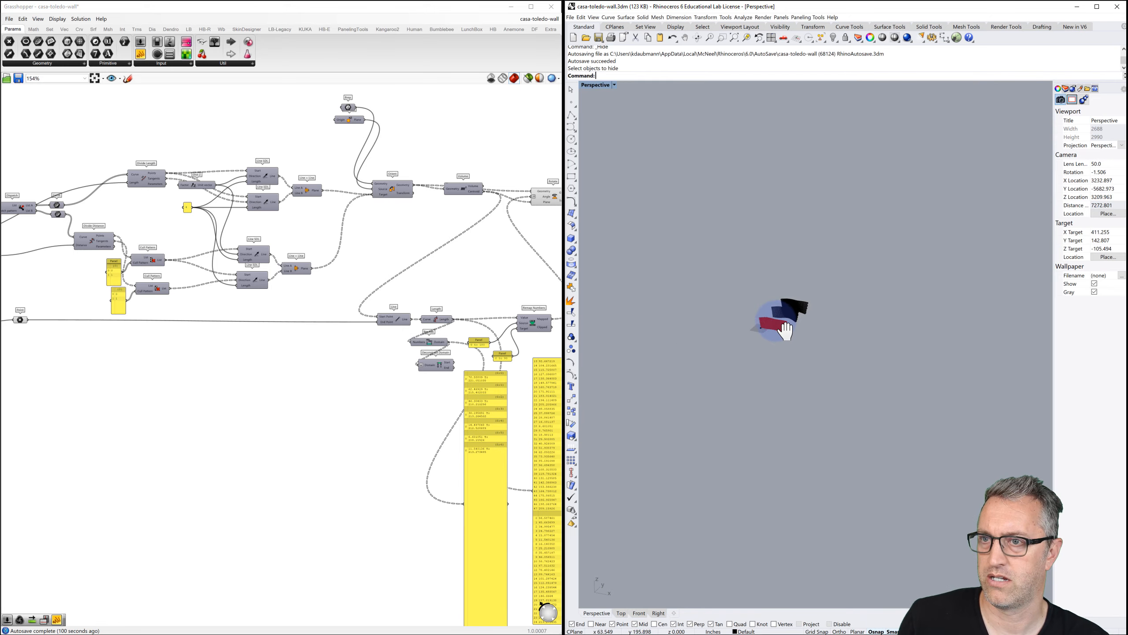
pyautogui.scroll(8, 812, 275)
pyautogui.moveTo(814, 268); pyautogui.dragTo(820, 294, button='right')
pyautogui.scroll(8, 844, 258)
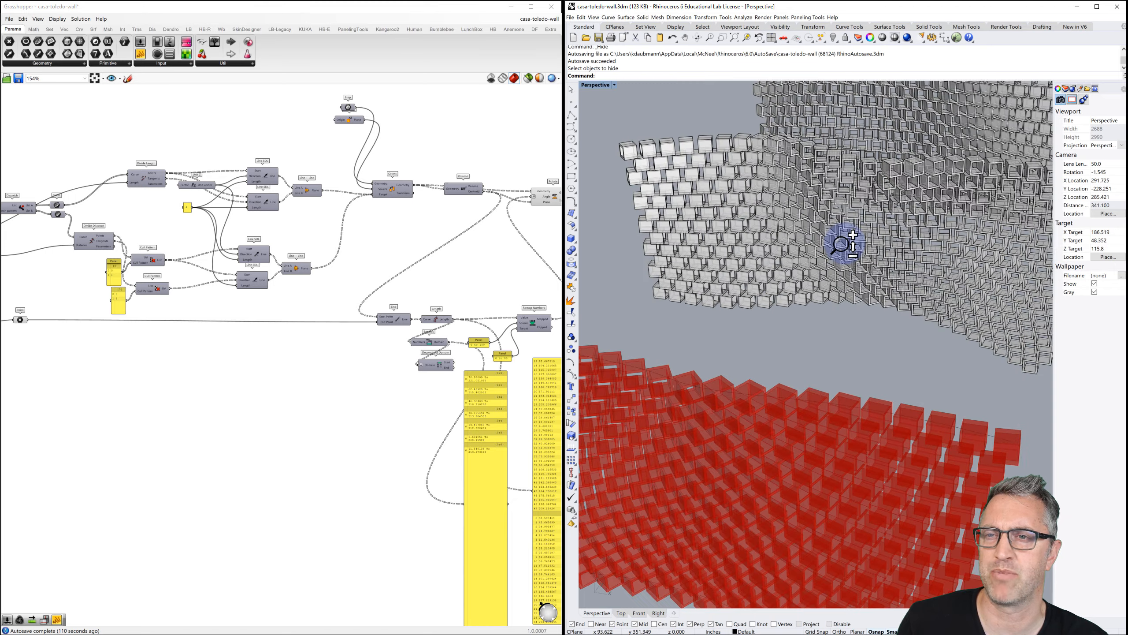
pyautogui.moveTo(832, 306); pyautogui.dragTo(819, 353, button='right')
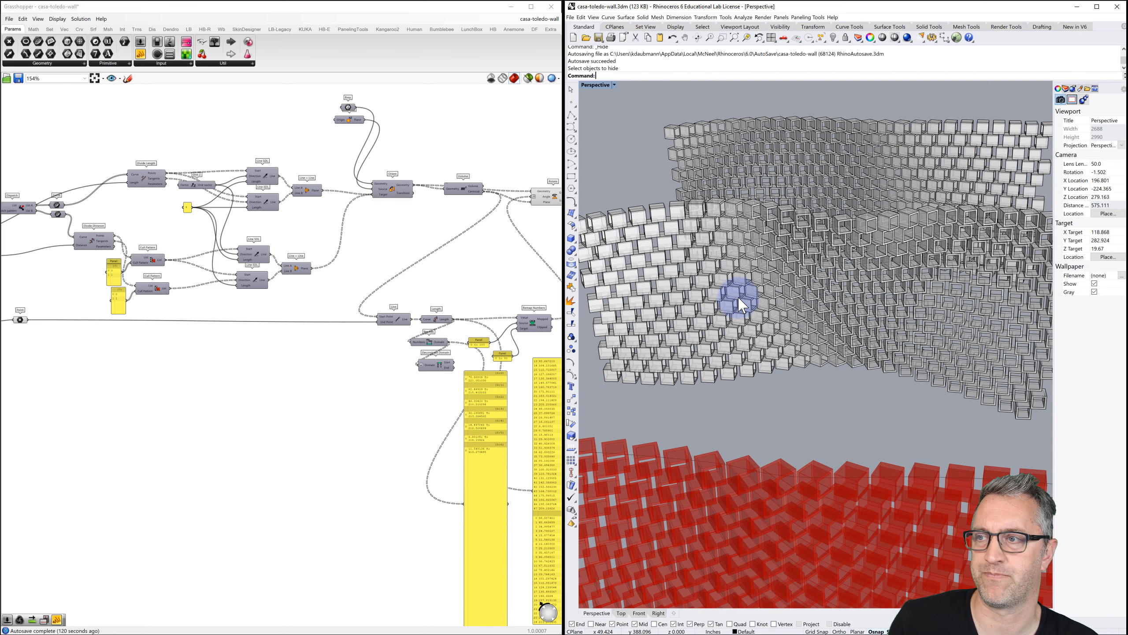
pyautogui.scroll(-3, 410, 262)
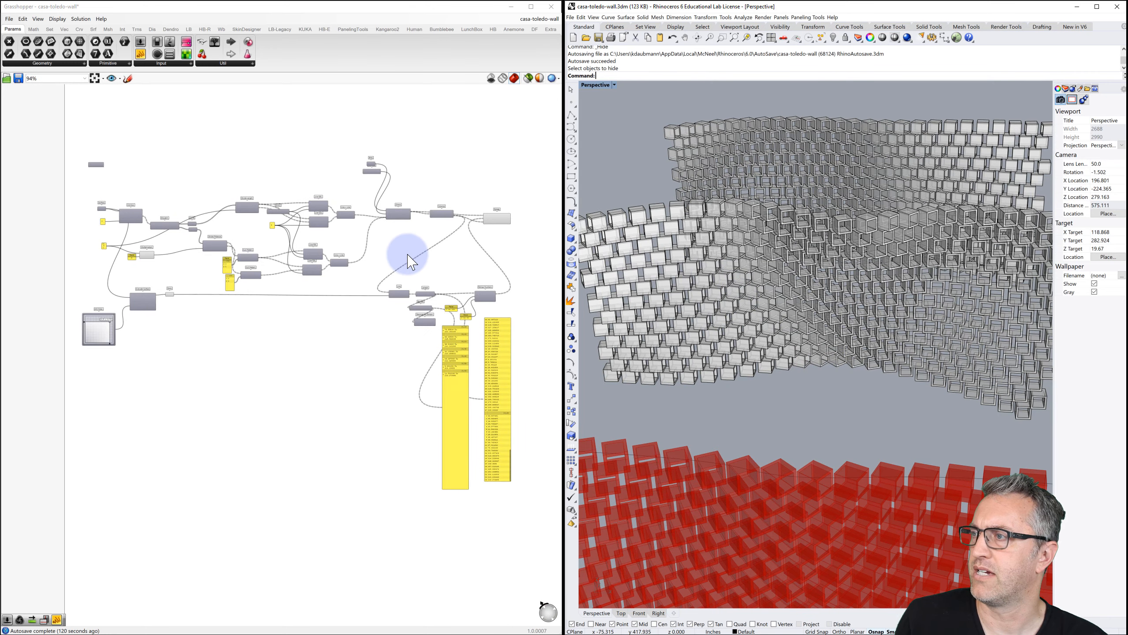
pyautogui.moveTo(410, 262); pyautogui.dragTo(369, 265, button='right')
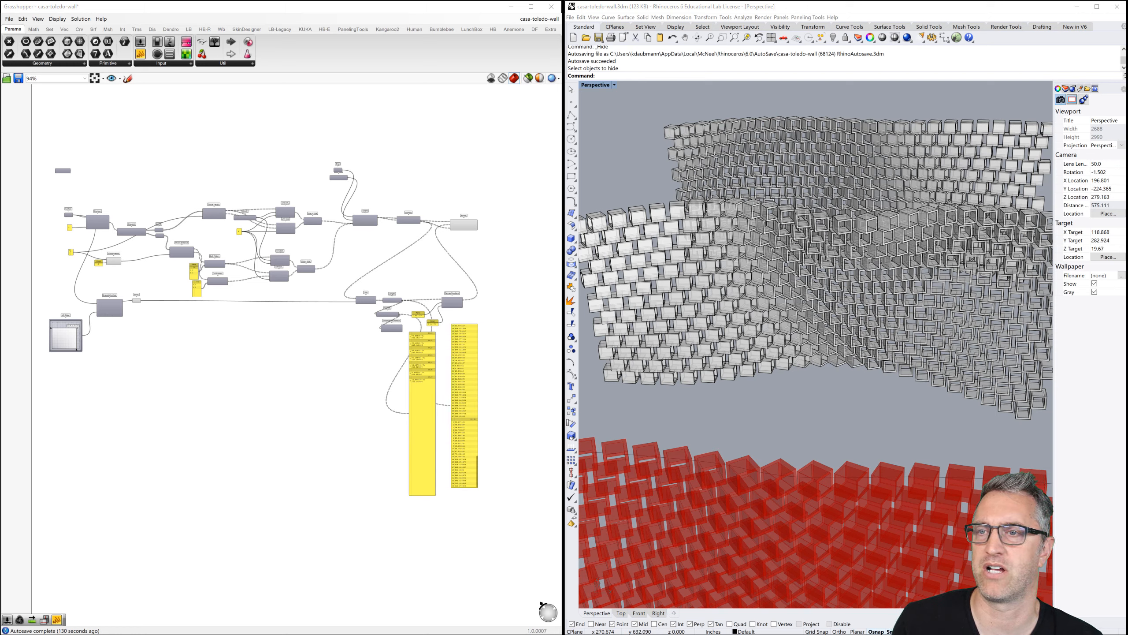
pyautogui.click(631, 146)
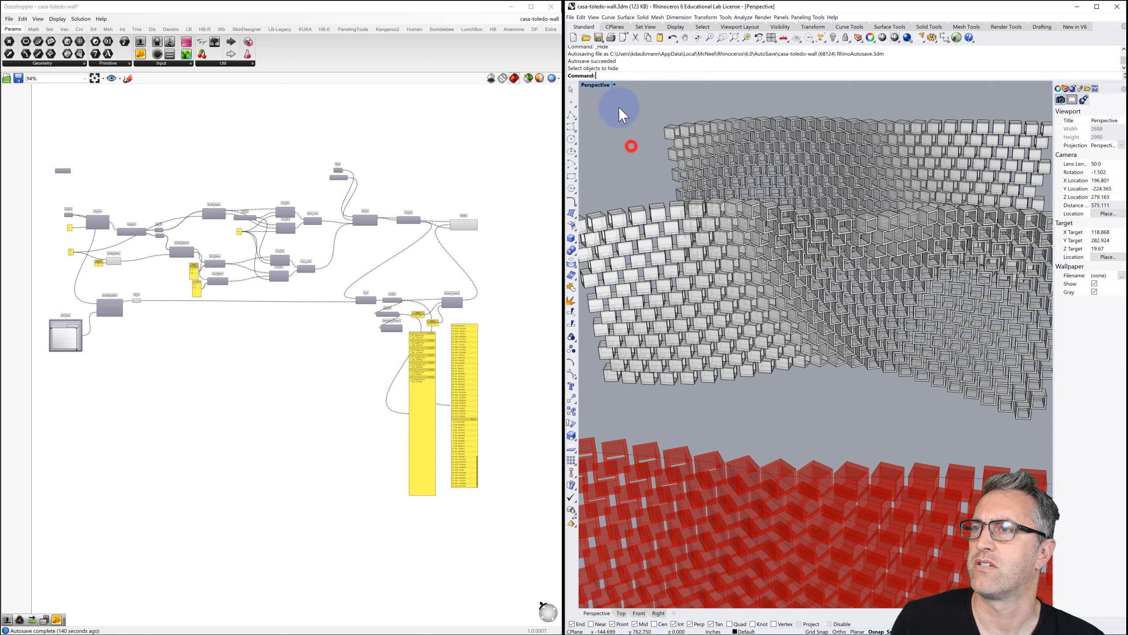
# Save the brick wall Rhino model and its Grasshopper definition.
pyautogui.click(601, 37)
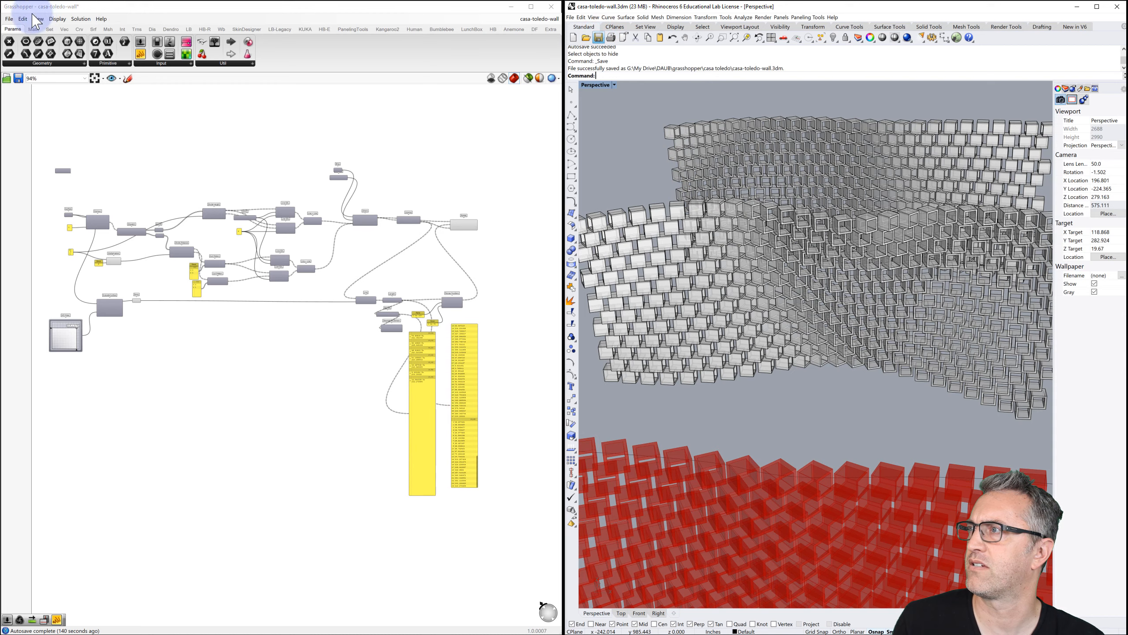
pyautogui.click(9, 18)
pyautogui.click(32, 57)
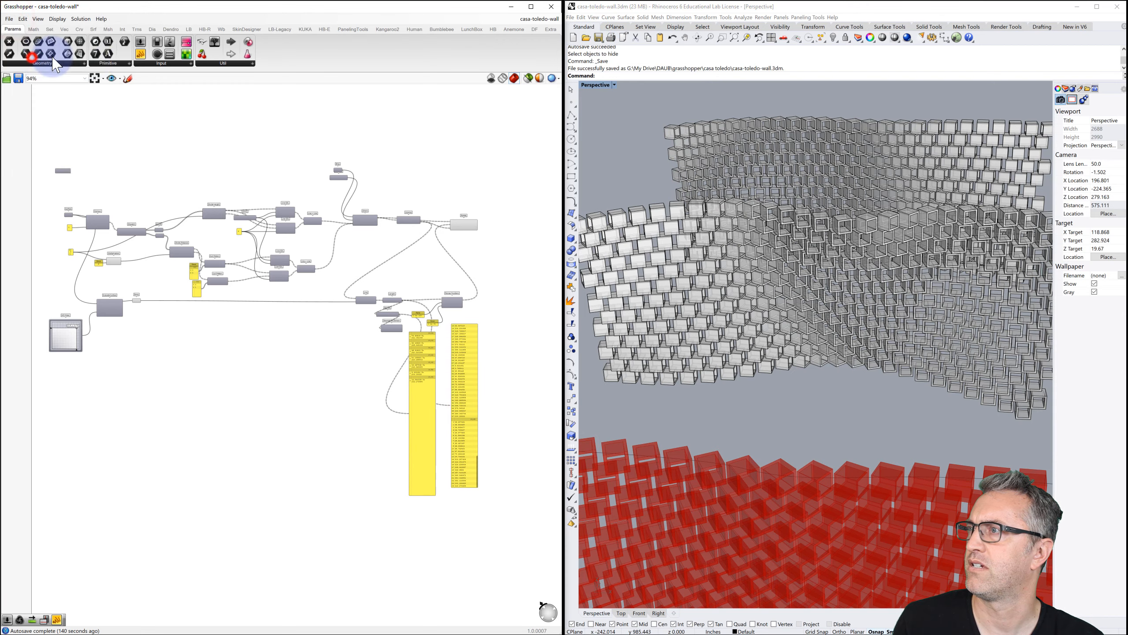
# Start a new Large Objects Inches model and close the casa-toledo-wall definition, saving changes.
pyautogui.click(573, 37)
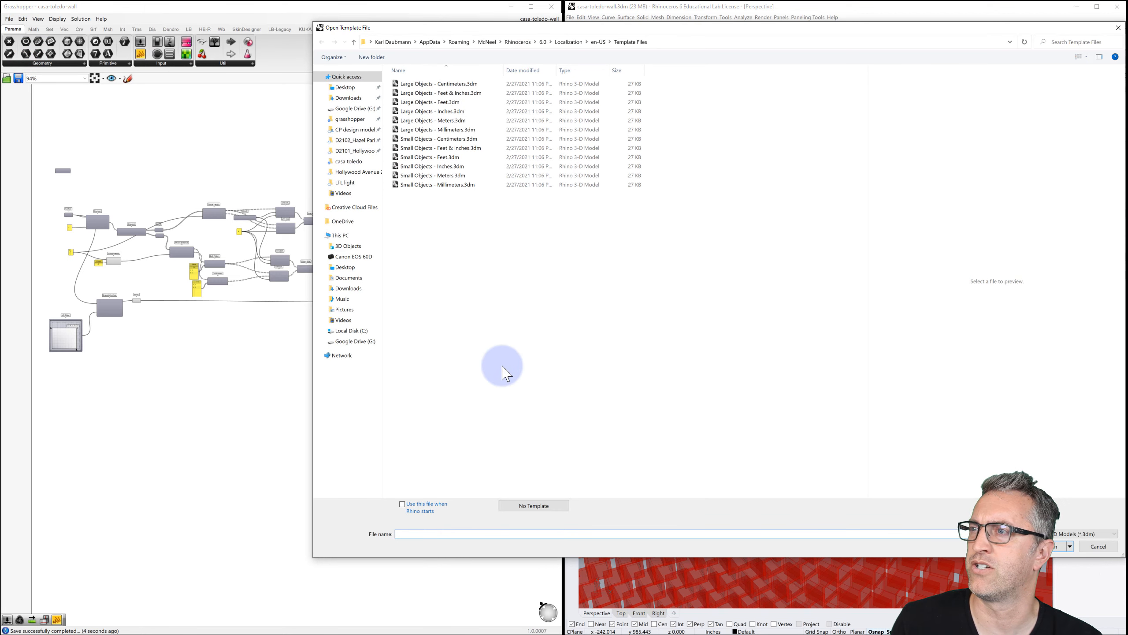
pyautogui.doubleClick(445, 111)
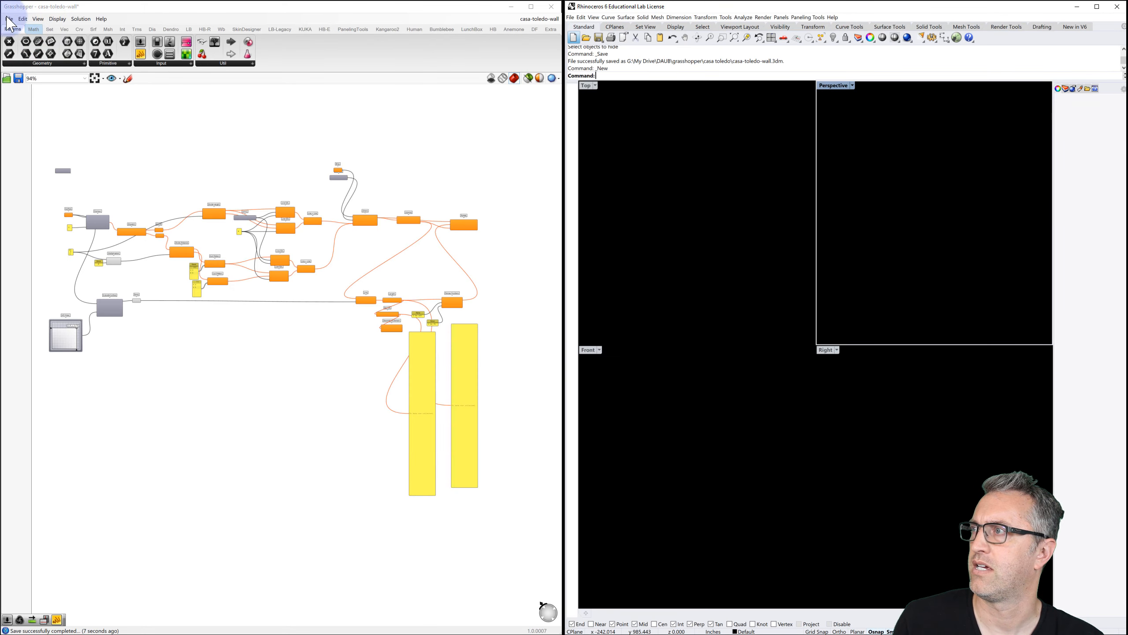
pyautogui.click(4, 15)
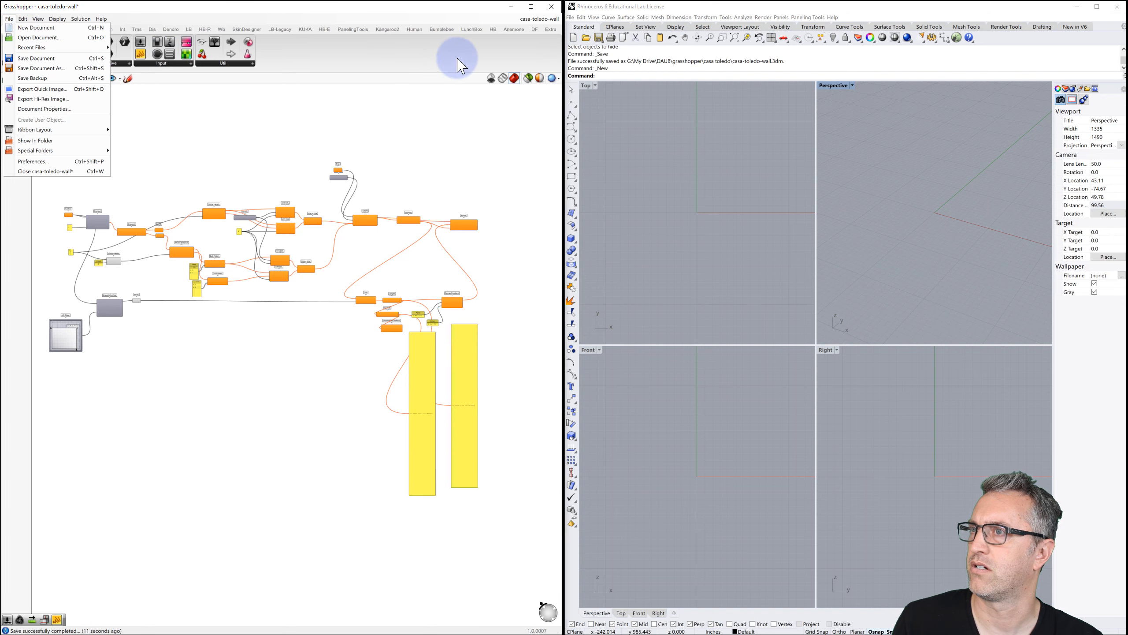
pyautogui.click(533, 18)
pyautogui.click(552, 19)
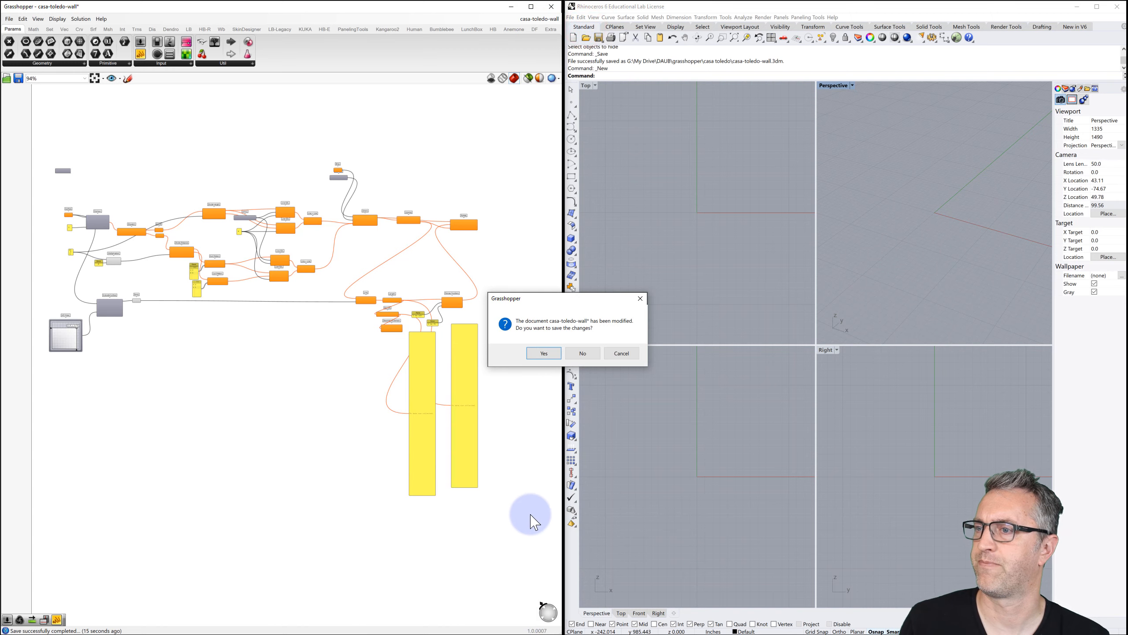
pyautogui.click(542, 351)
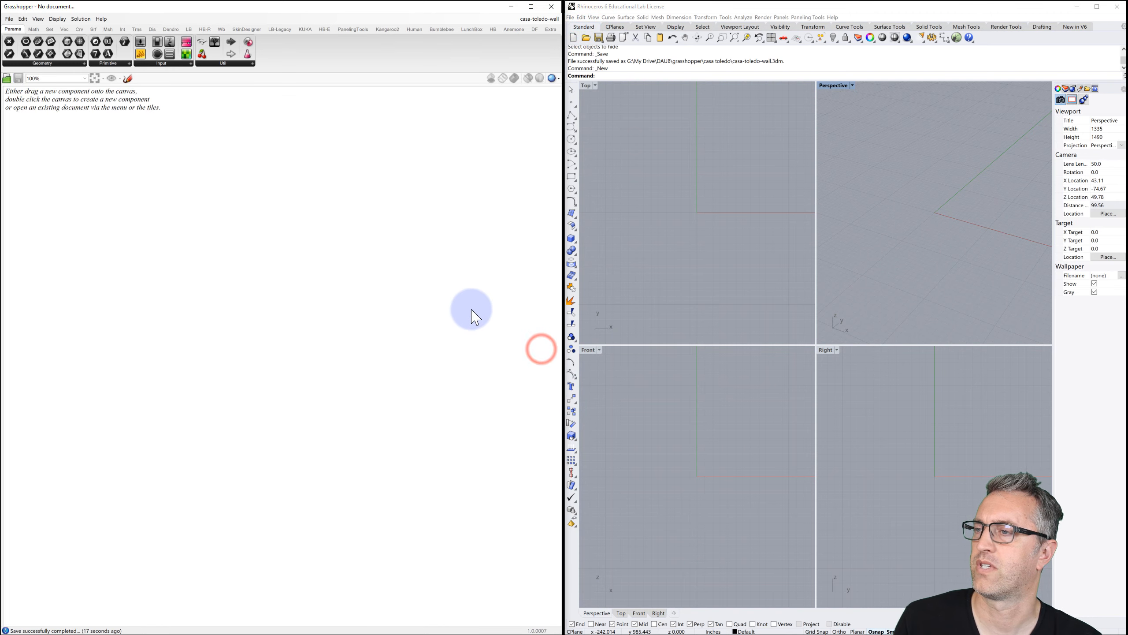
# Add an Exceptions component to a new definition and move it to the top-left.
pyautogui.click(298, 223)
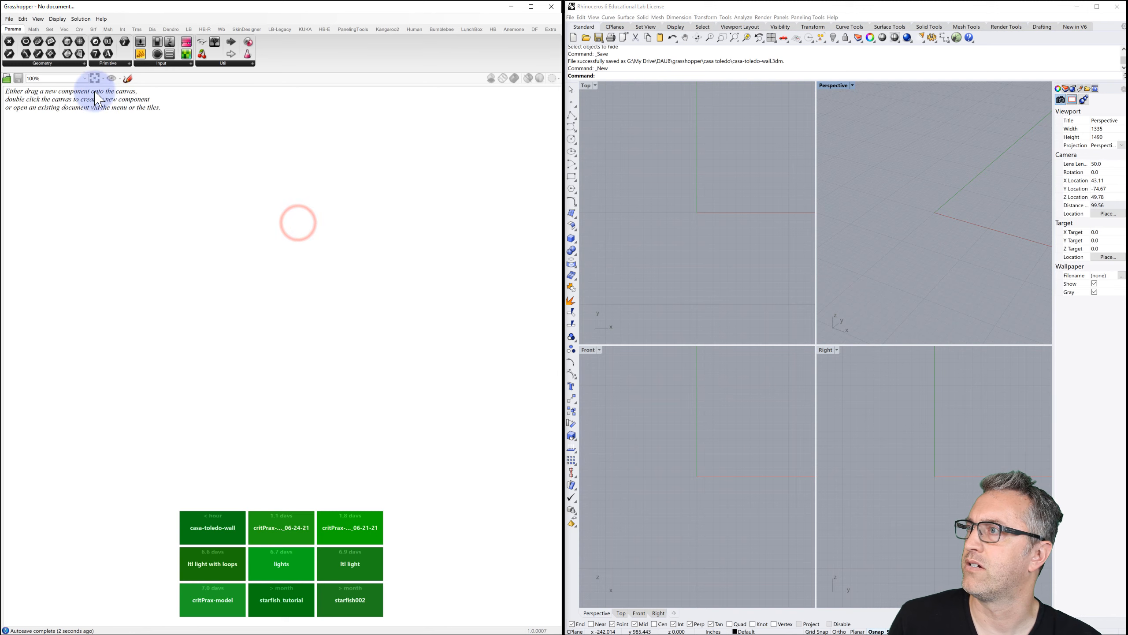
pyautogui.moveTo(209, 48); pyautogui.dragTo(35, 126)
pyautogui.scroll(6, 84, 147)
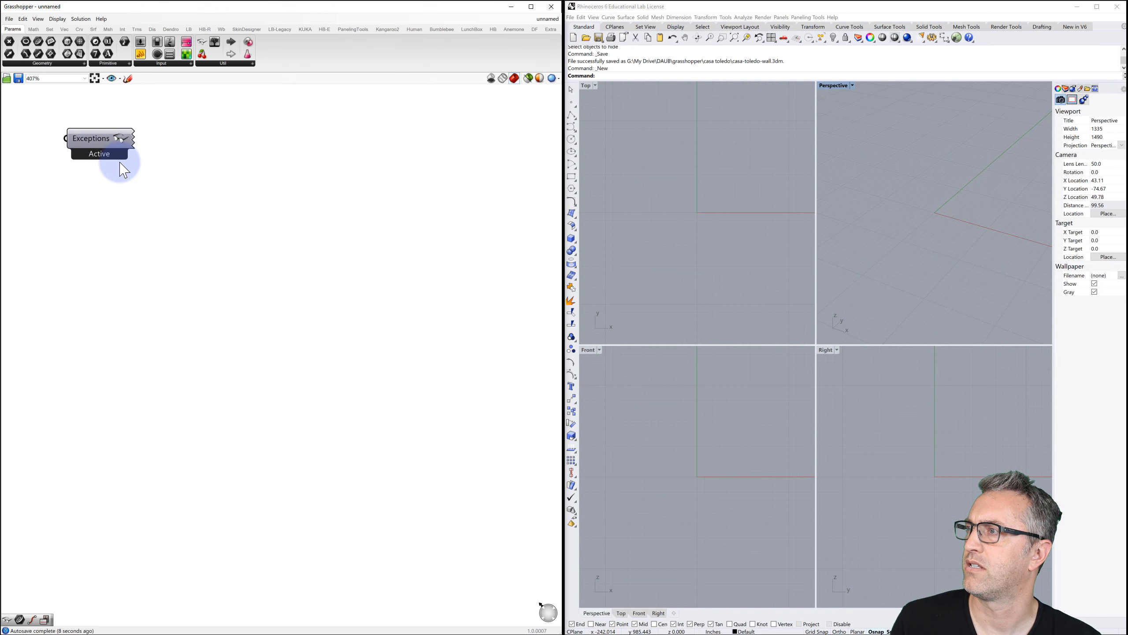
pyautogui.scroll(-5, 117, 168)
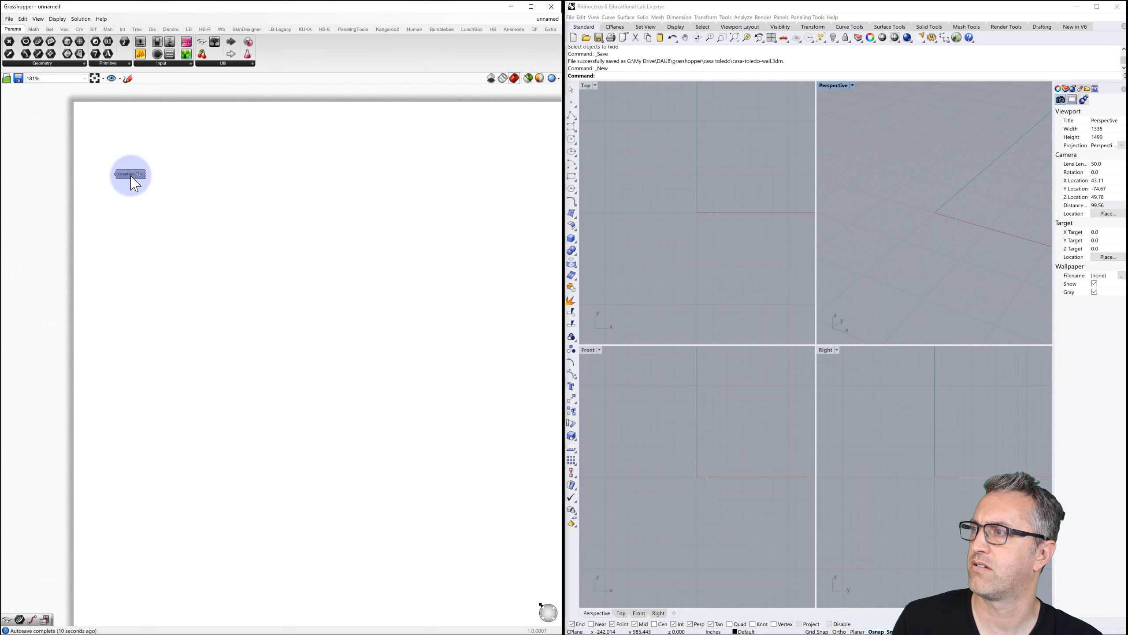
pyautogui.moveTo(130, 174); pyautogui.dragTo(105, 121)
pyautogui.click(114, 145)
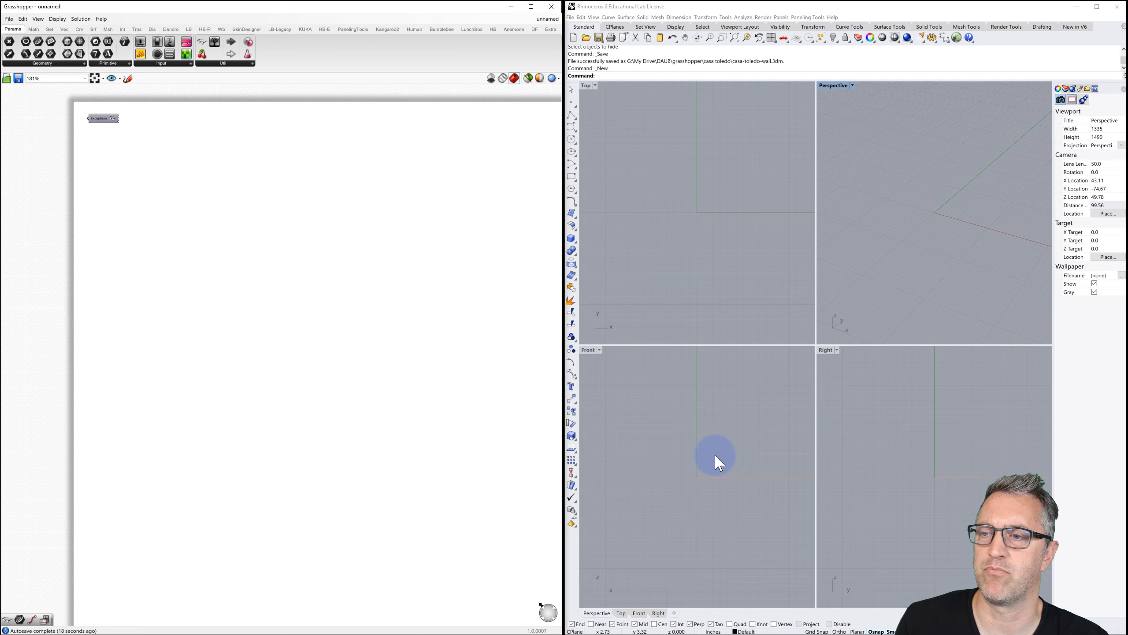
# Draw an 8-inch square from the origin in the Front view with Rectangle 3Point.
pyautogui.moveTo(719, 455); pyautogui.dragTo(714, 429, button='right')
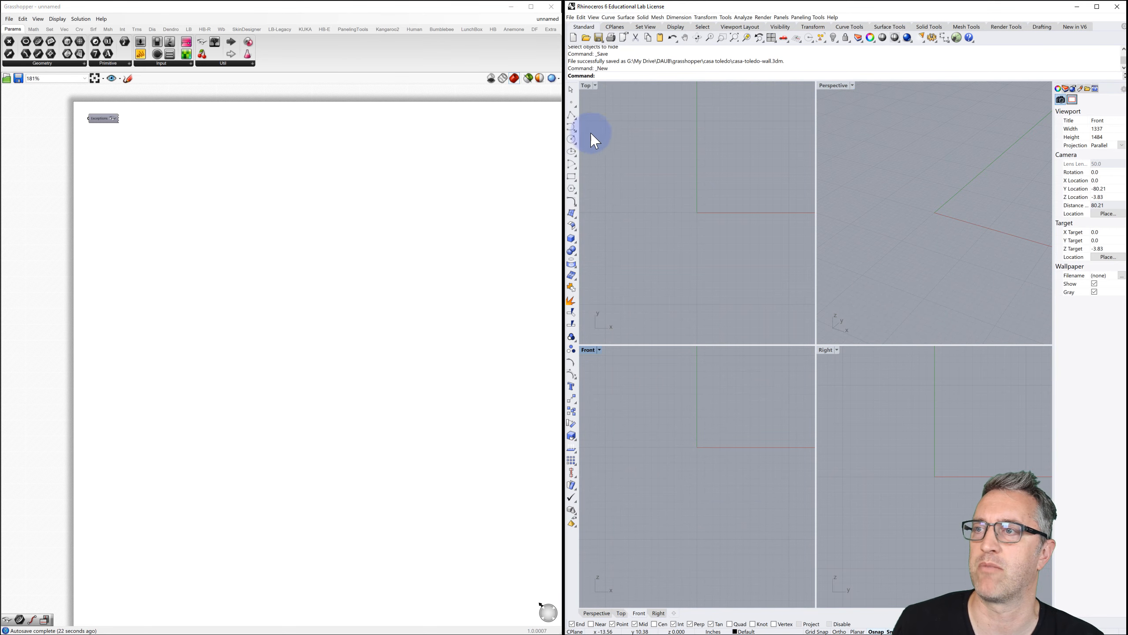
pyautogui.click(570, 176)
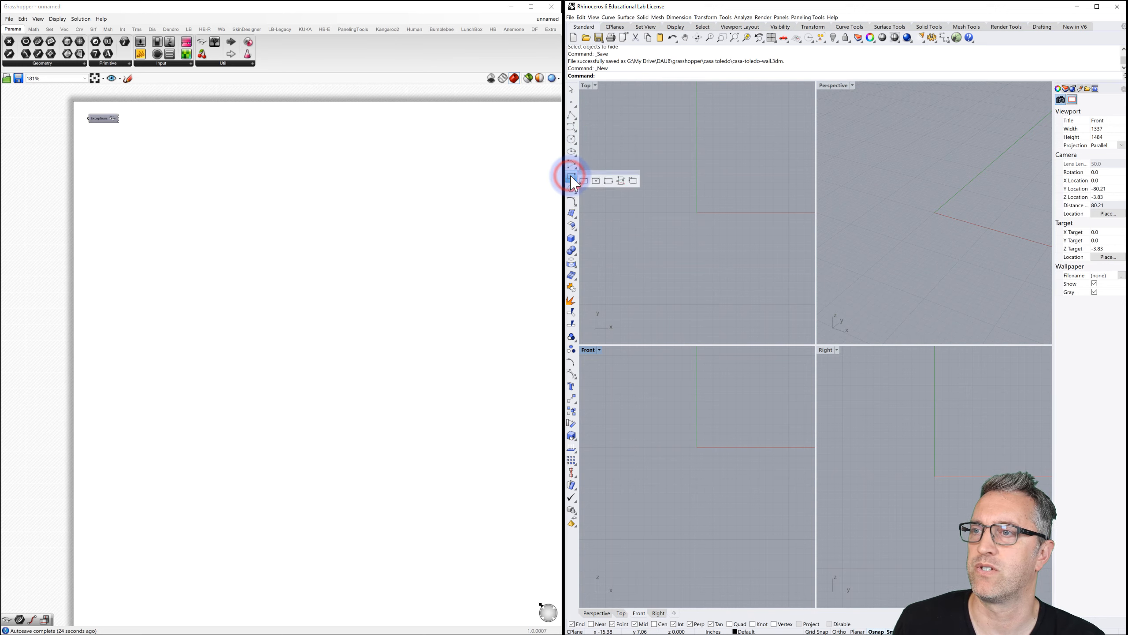
pyautogui.click(608, 180)
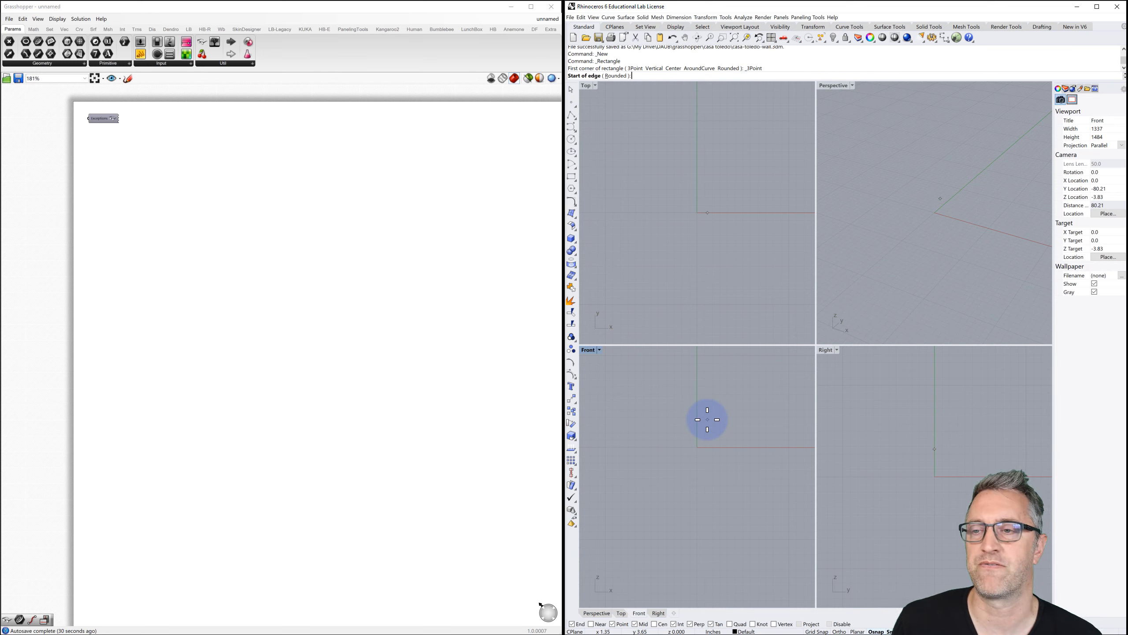
pyautogui.press('Return')
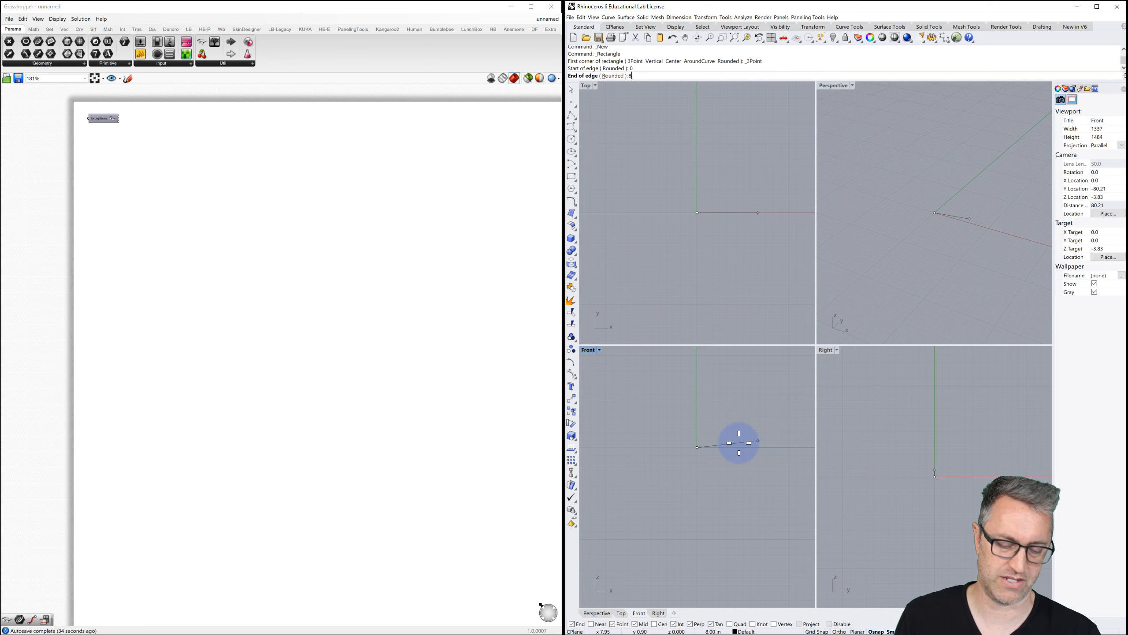
pyautogui.press('Return')
pyautogui.click(740, 443)
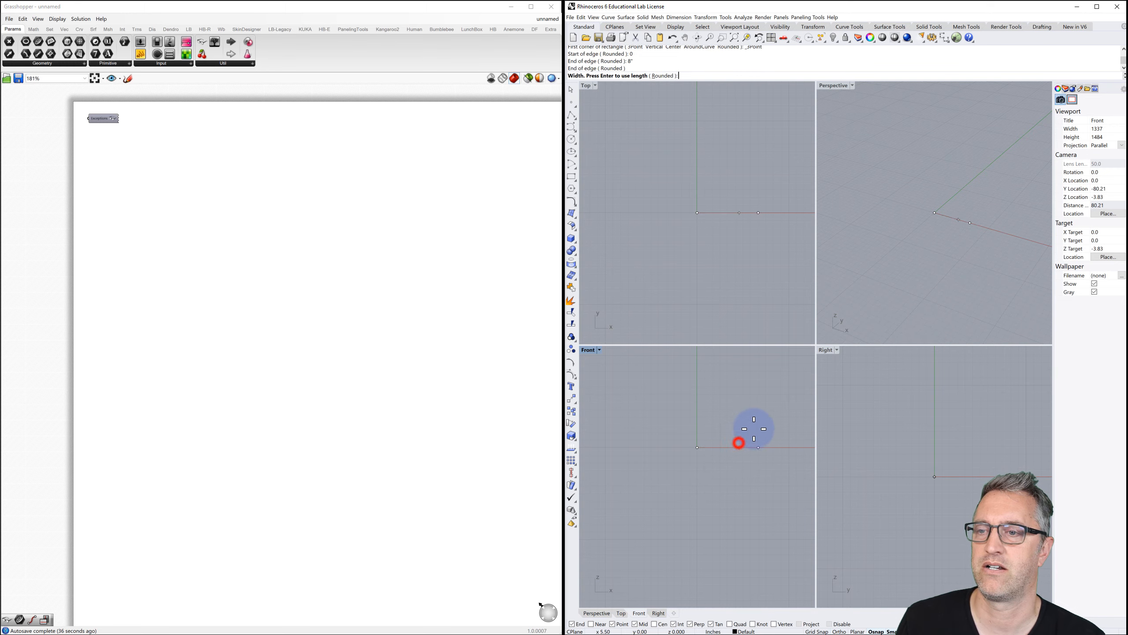
pyautogui.press('Return')
pyautogui.press('Return')
pyautogui.click(763, 377)
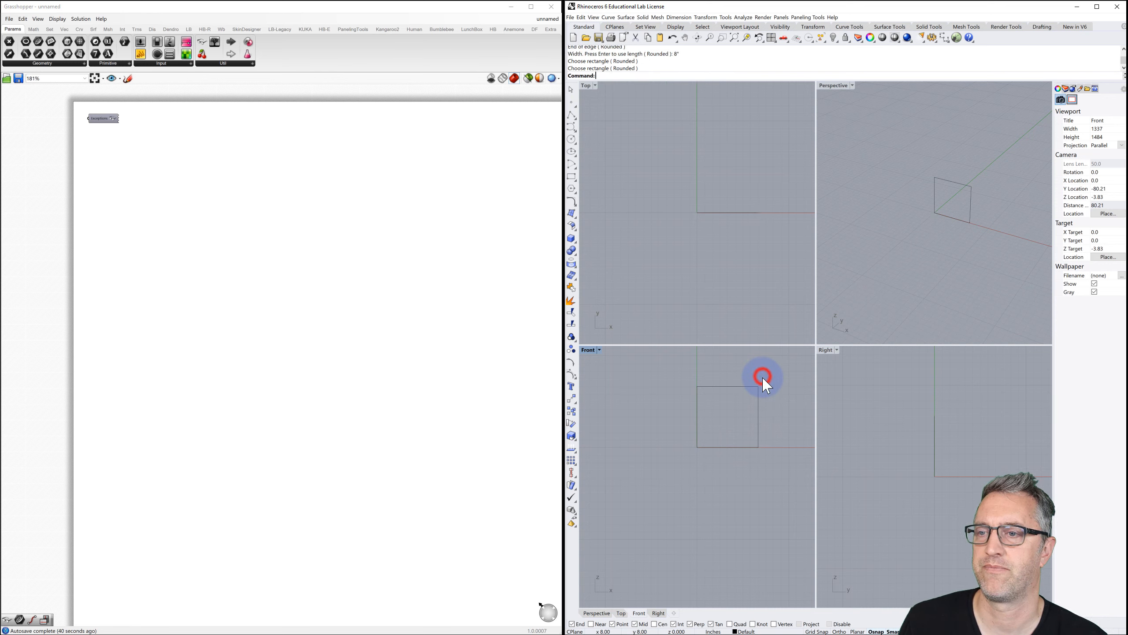
# Offset the square 1 inch inward and select both square outlines.
pyautogui.click(739, 387)
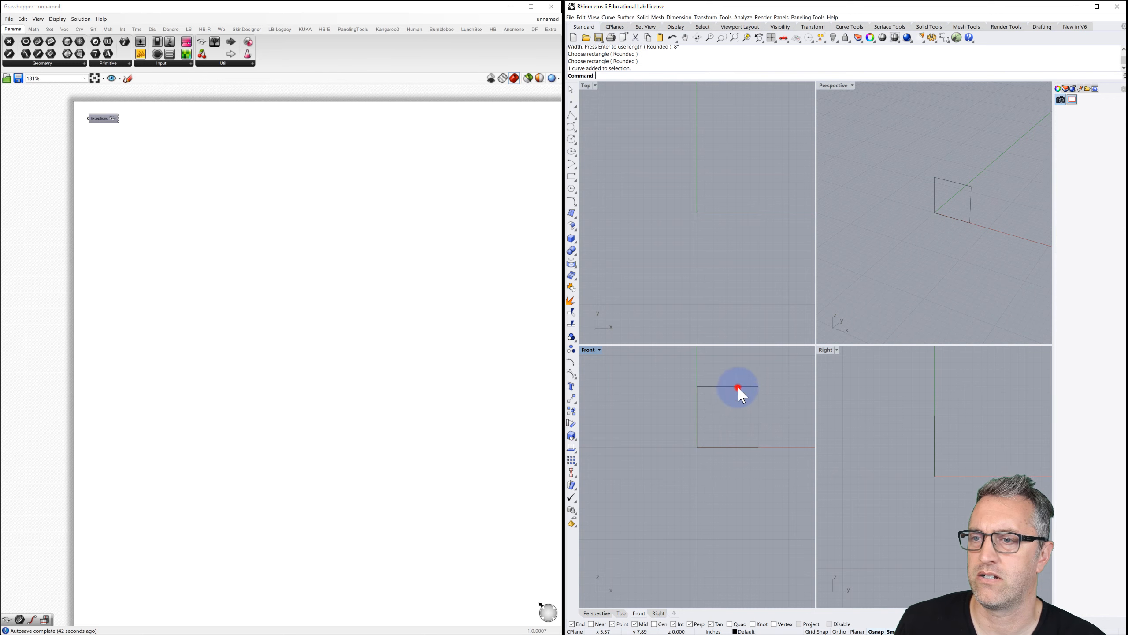
pyautogui.write('Offset')
pyautogui.press('Return')
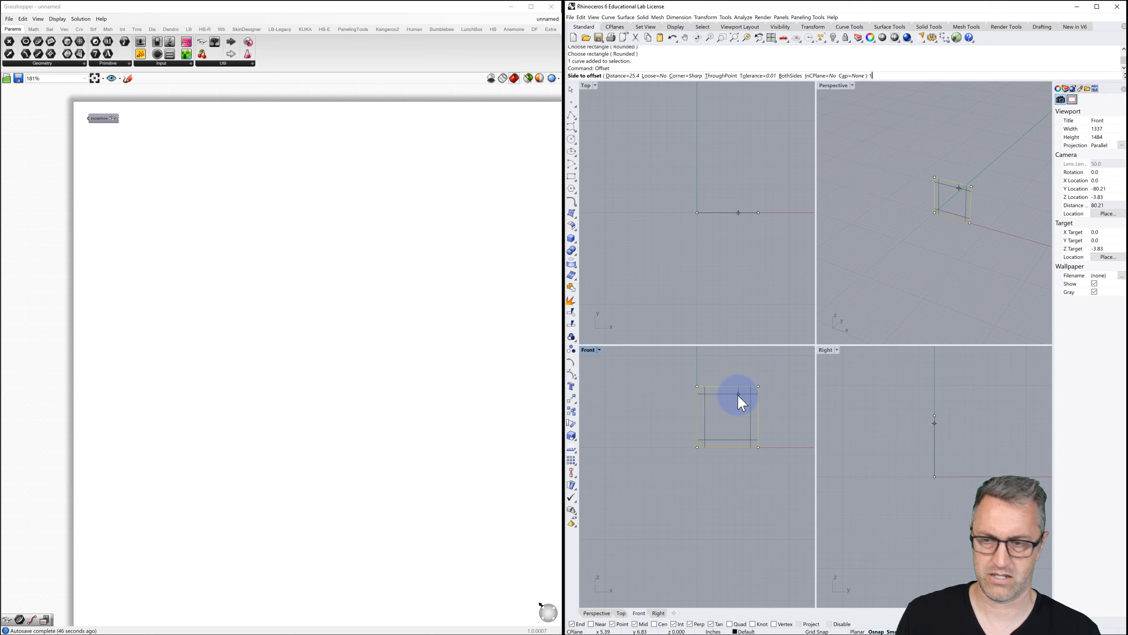
pyautogui.write('1"')
pyautogui.press('Return')
pyautogui.click(737, 406)
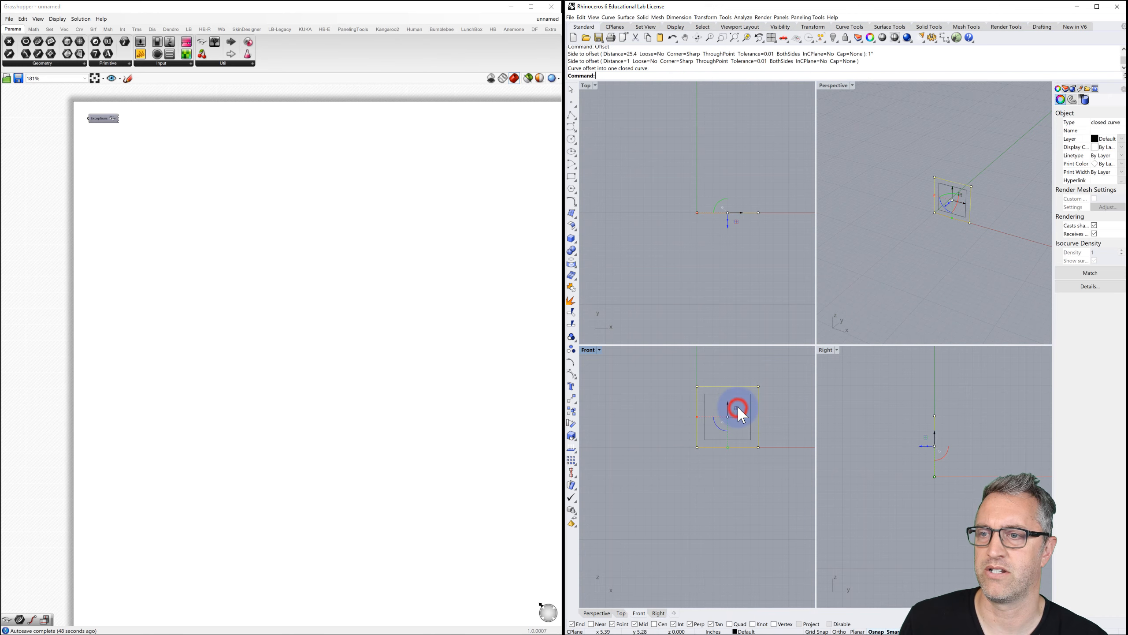
pyautogui.click(776, 398)
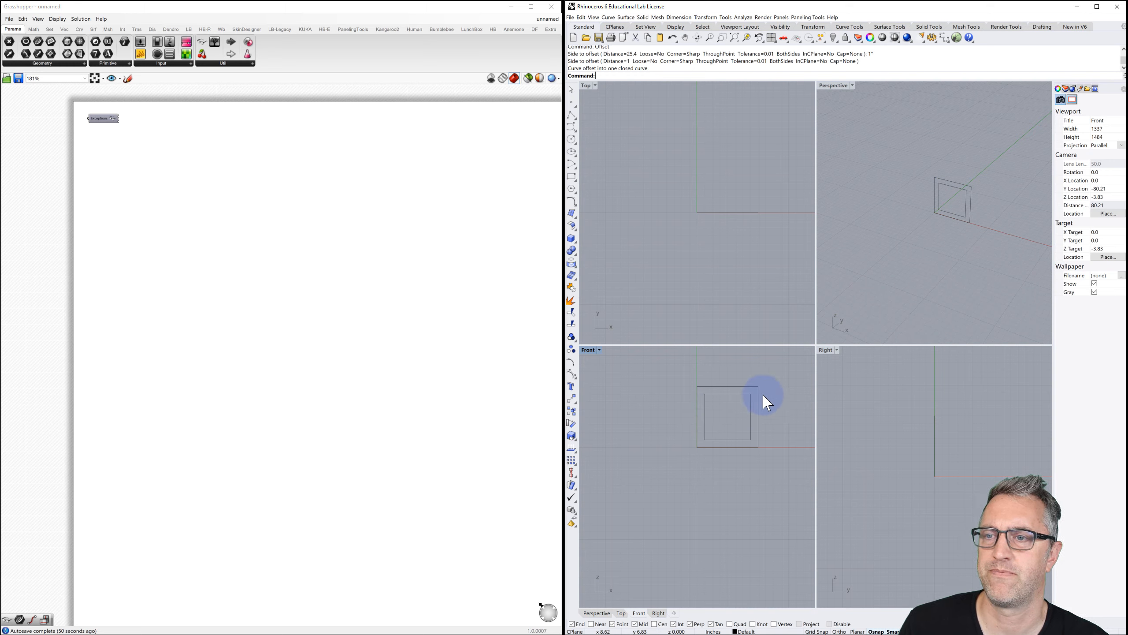
pyautogui.moveTo(771, 391); pyautogui.dragTo(744, 418)
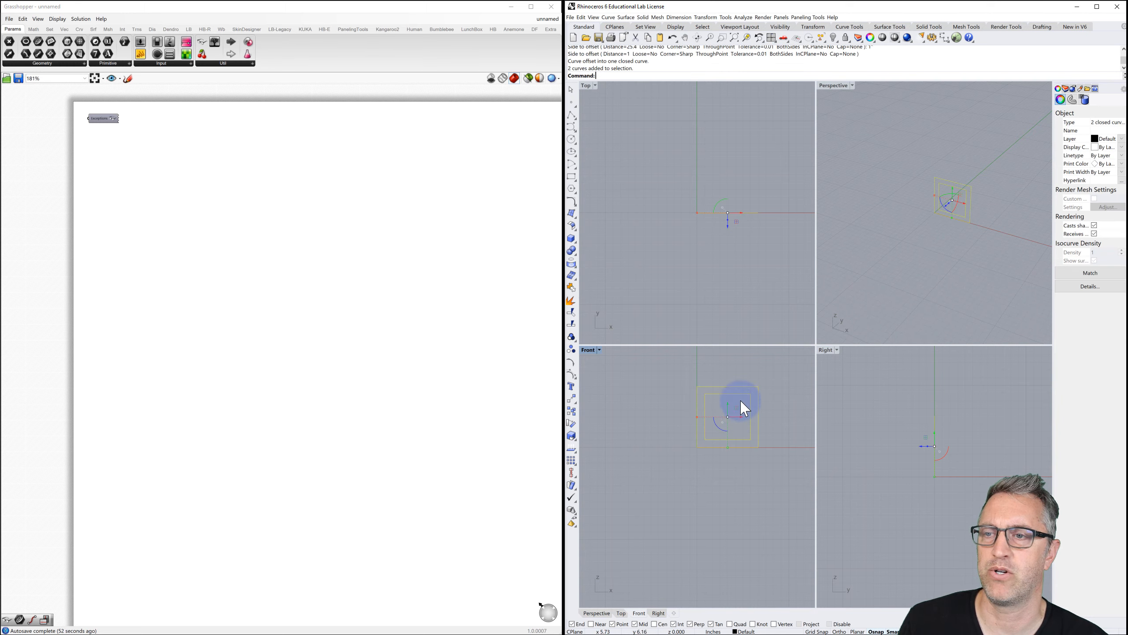
pyautogui.click(643, 16)
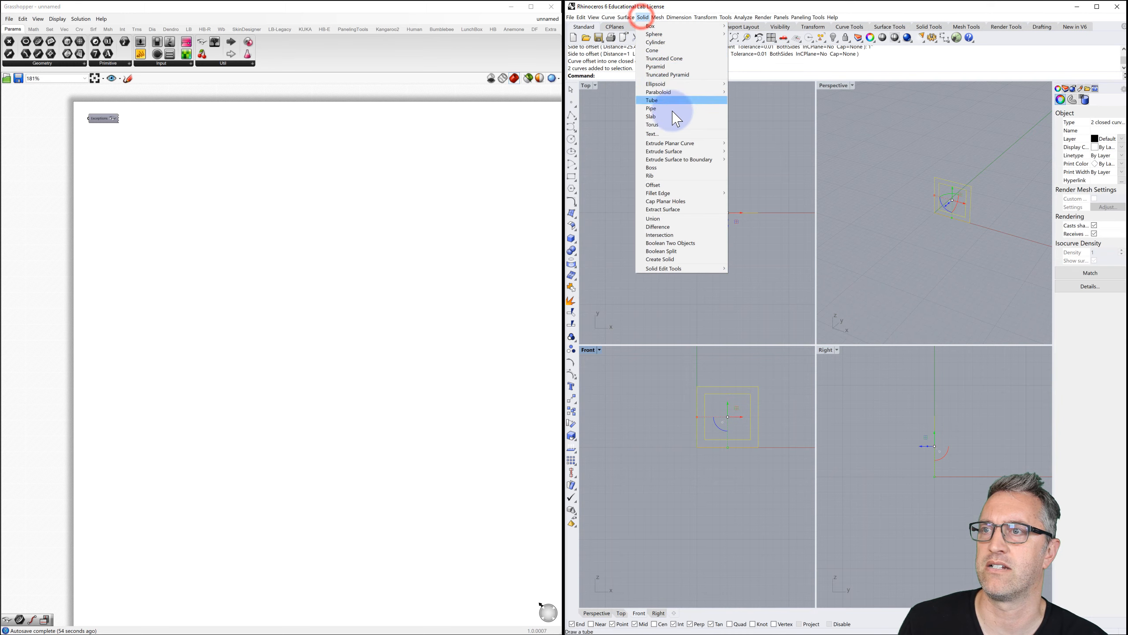
pyautogui.click(675, 143)
pyautogui.click(750, 143)
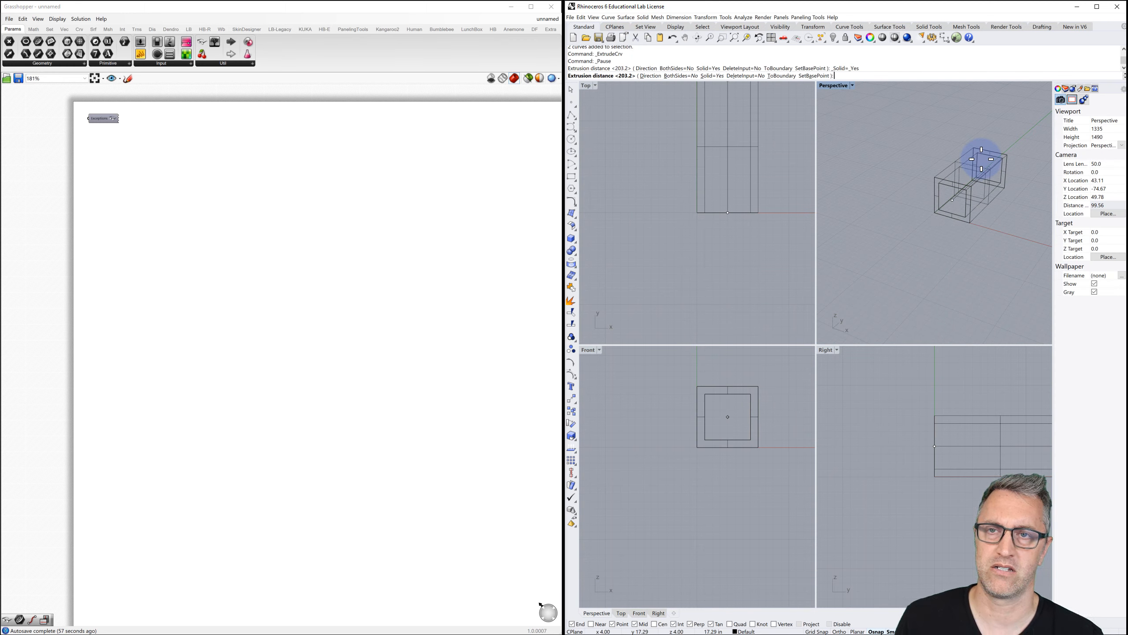
pyautogui.write('8')
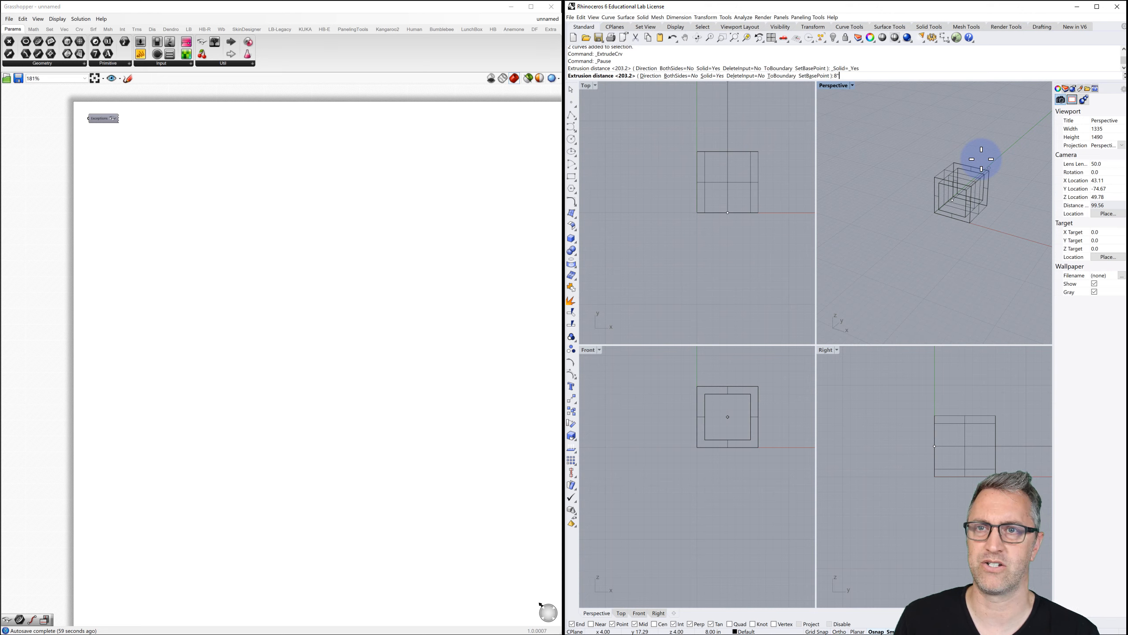
pyautogui.click(993, 139)
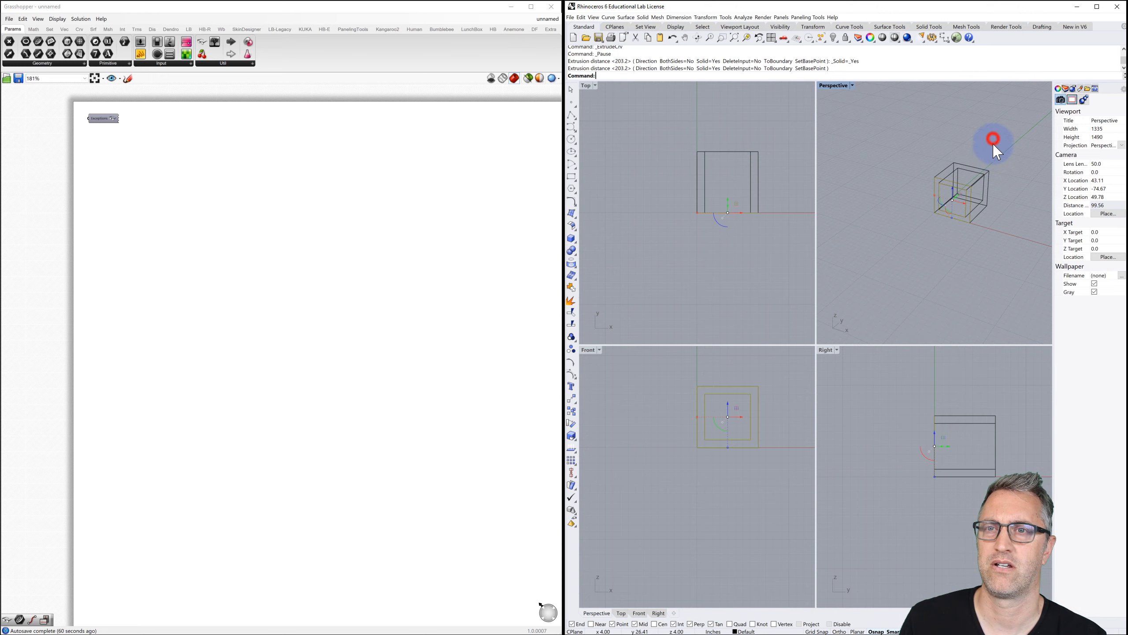
pyautogui.press('Delete')
pyautogui.click(932, 182)
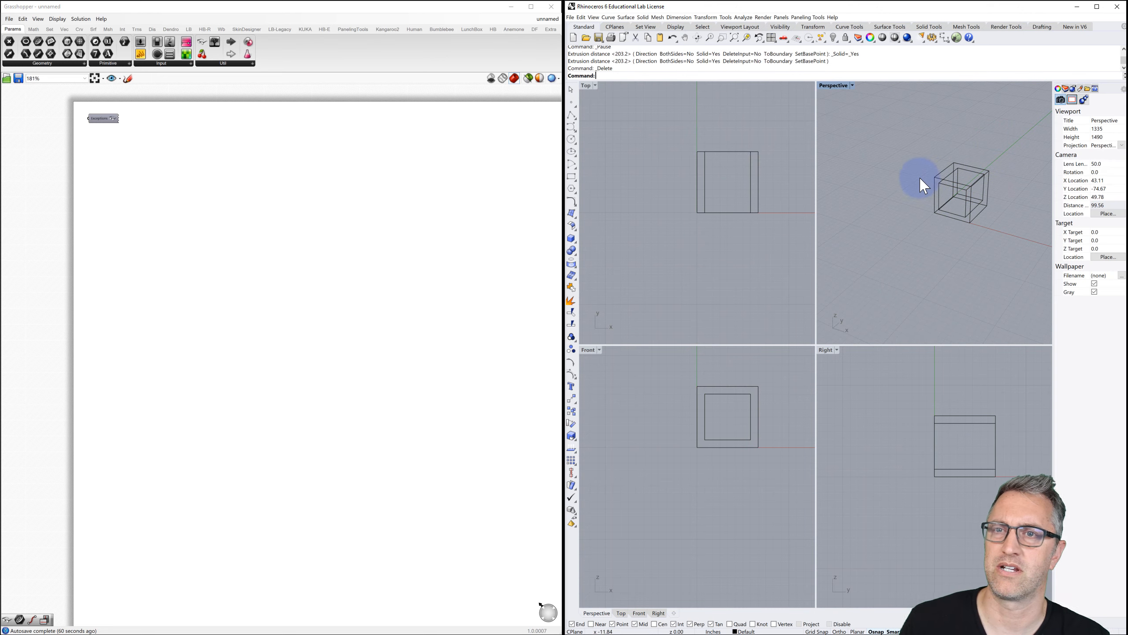
pyautogui.click(833, 89)
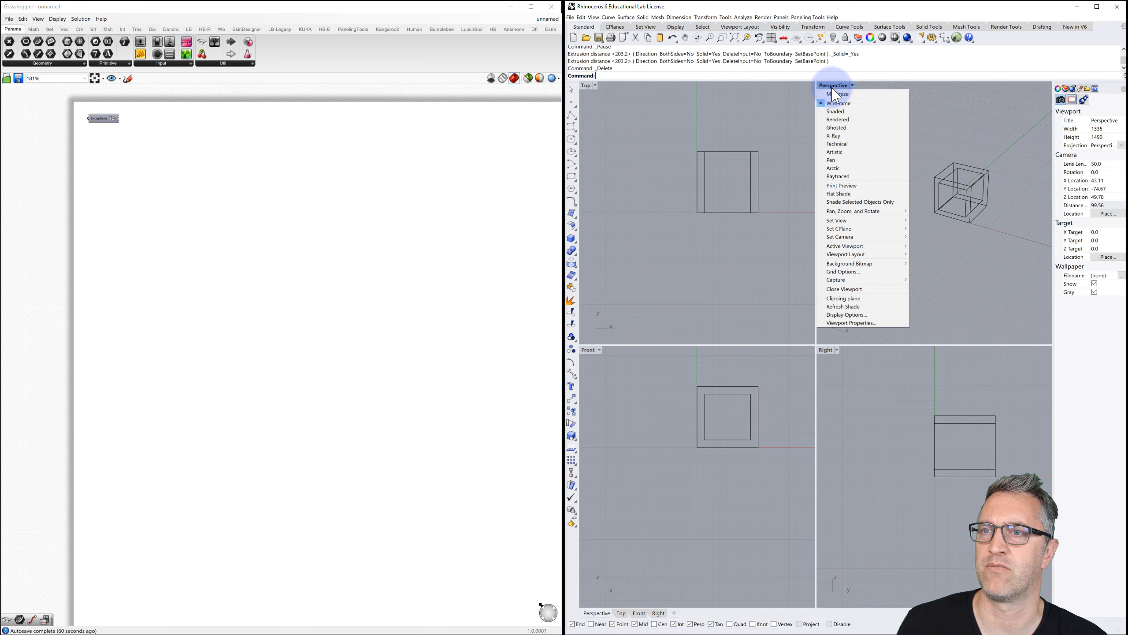
pyautogui.click(850, 127)
pyautogui.moveTo(895, 181)
pyautogui.mouseDown(button='right')
pyautogui.moveTo(910, 192)
pyautogui.moveTo(929, 182)
pyautogui.moveTo(909, 195)
pyautogui.mouseUp(button='right')
pyautogui.scroll(-5, 902, 194)
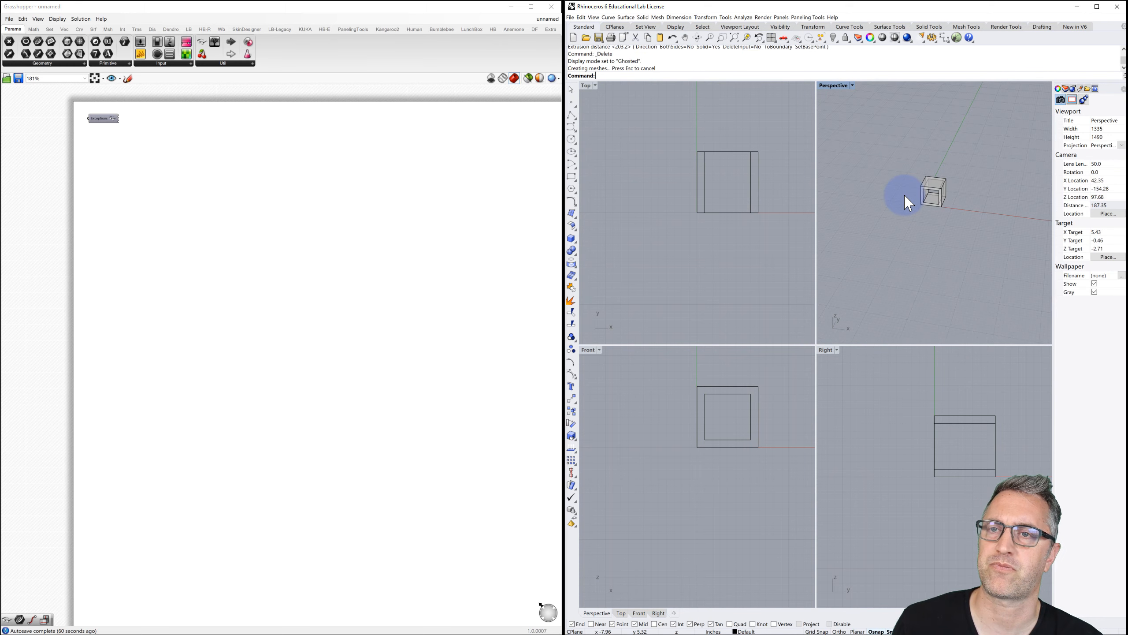
pyautogui.doubleClick(833, 86)
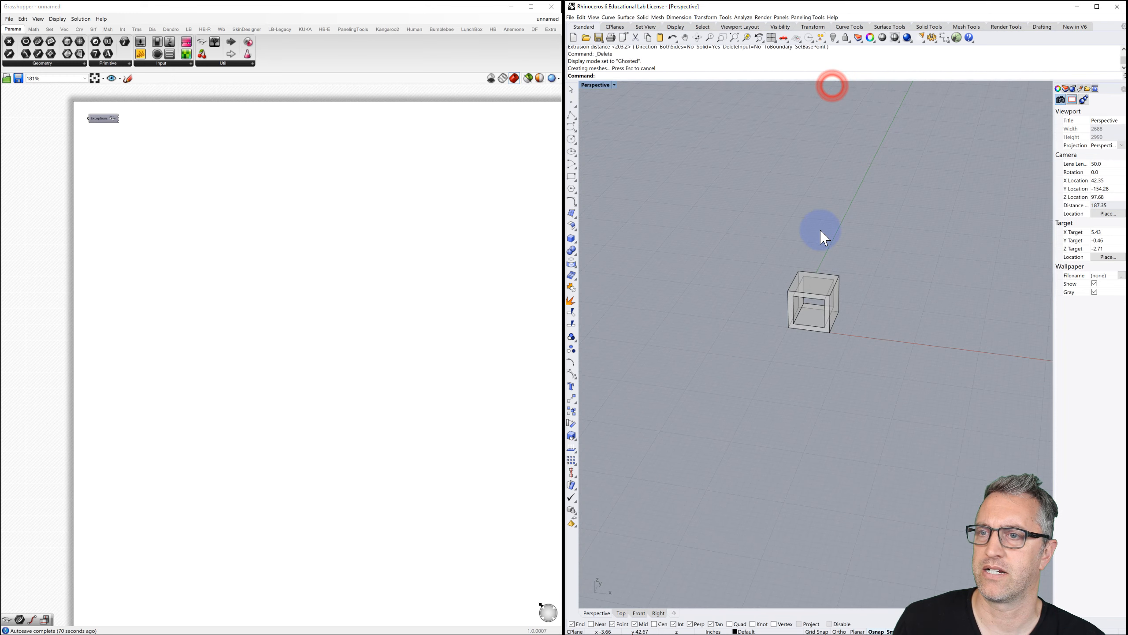
pyautogui.scroll(-10, 821, 230)
pyautogui.keyDown('shift'); pyautogui.moveTo(824, 248); pyautogui.dragTo(737, 279, button='right'); pyautogui.keyUp('shift')
pyautogui.scroll(3, 763, 303)
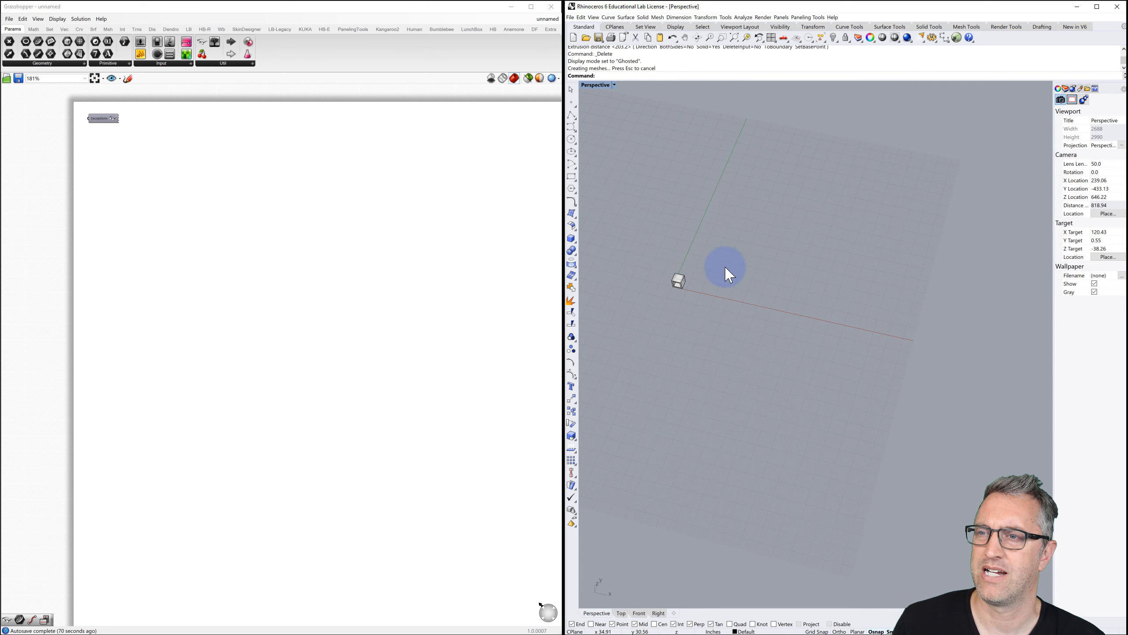
# Draw a four-point control-point curve running roughly horizontally.
pyautogui.click(572, 129)
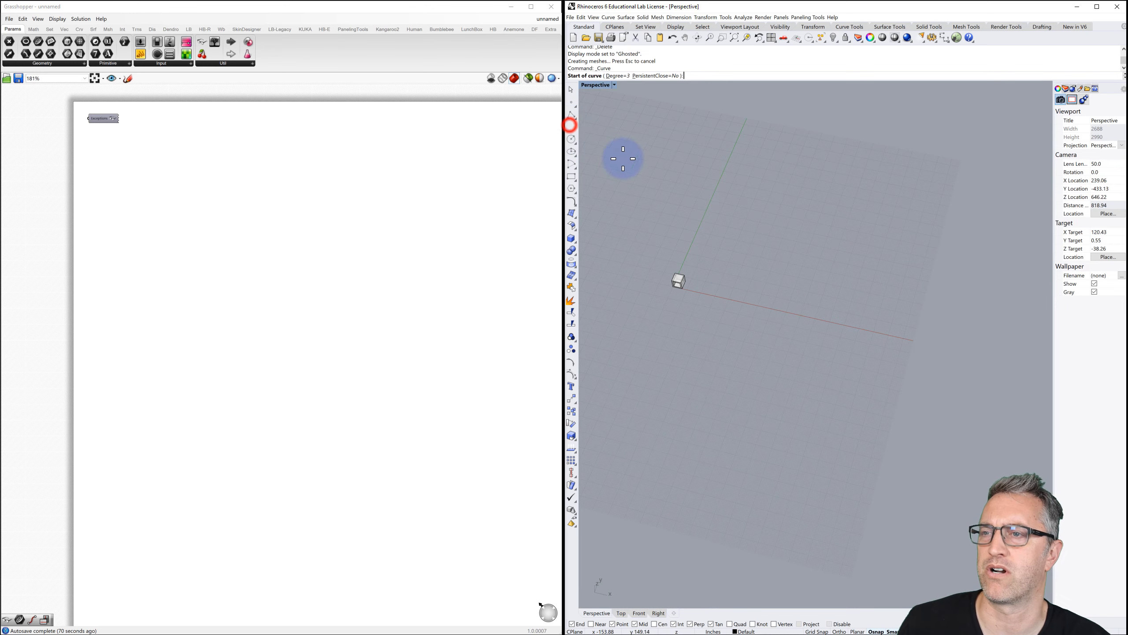
pyautogui.click(697, 227)
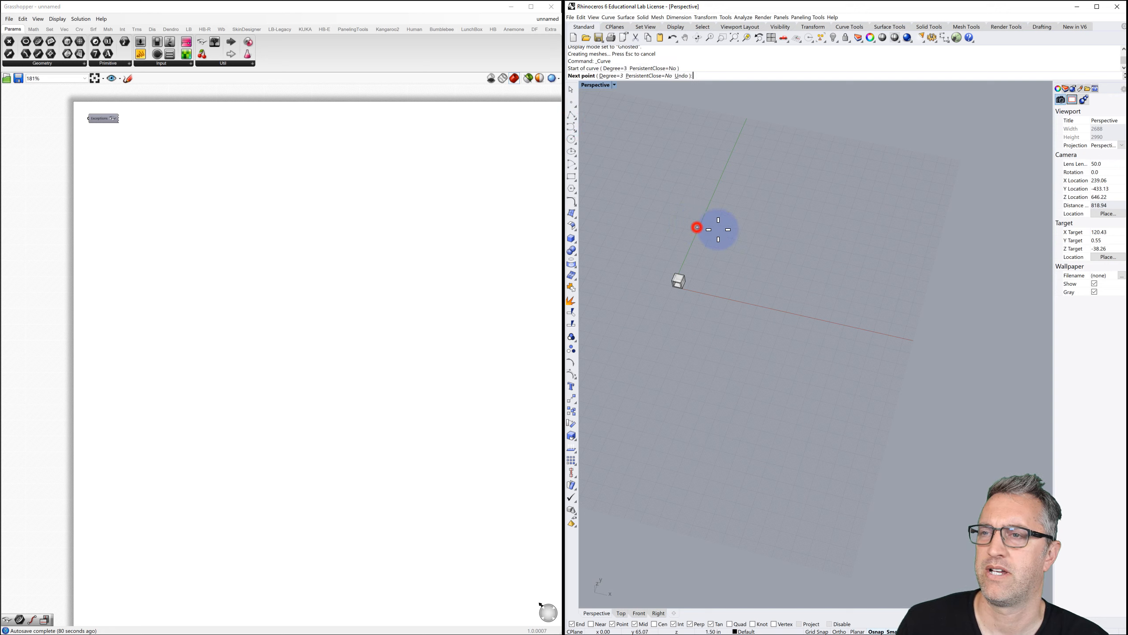
pyautogui.click(757, 240)
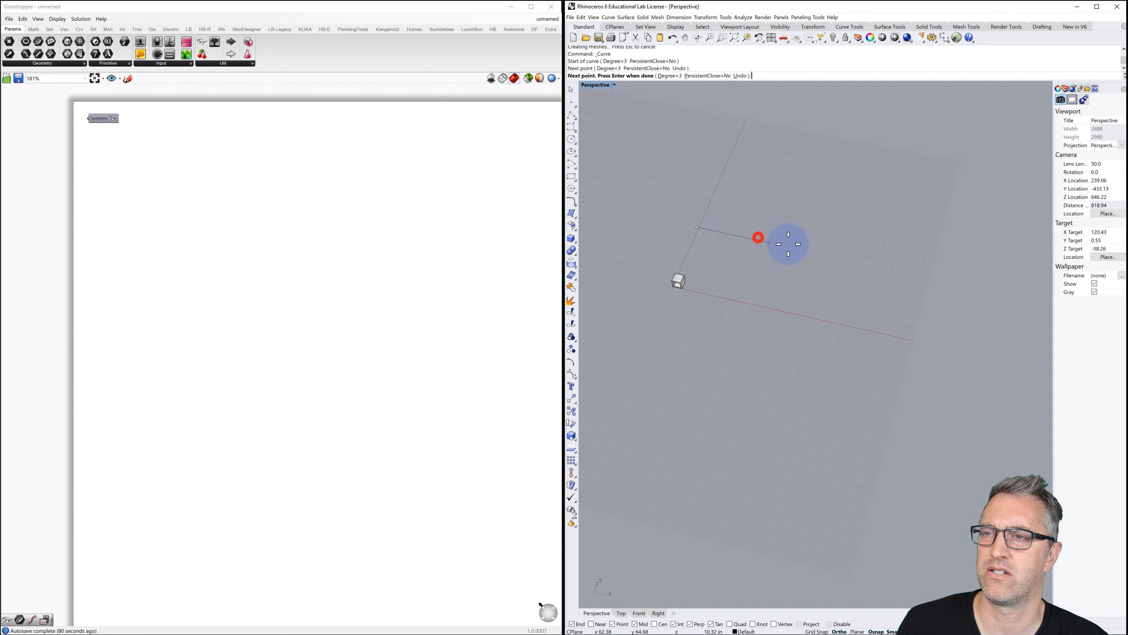
pyautogui.click(810, 250)
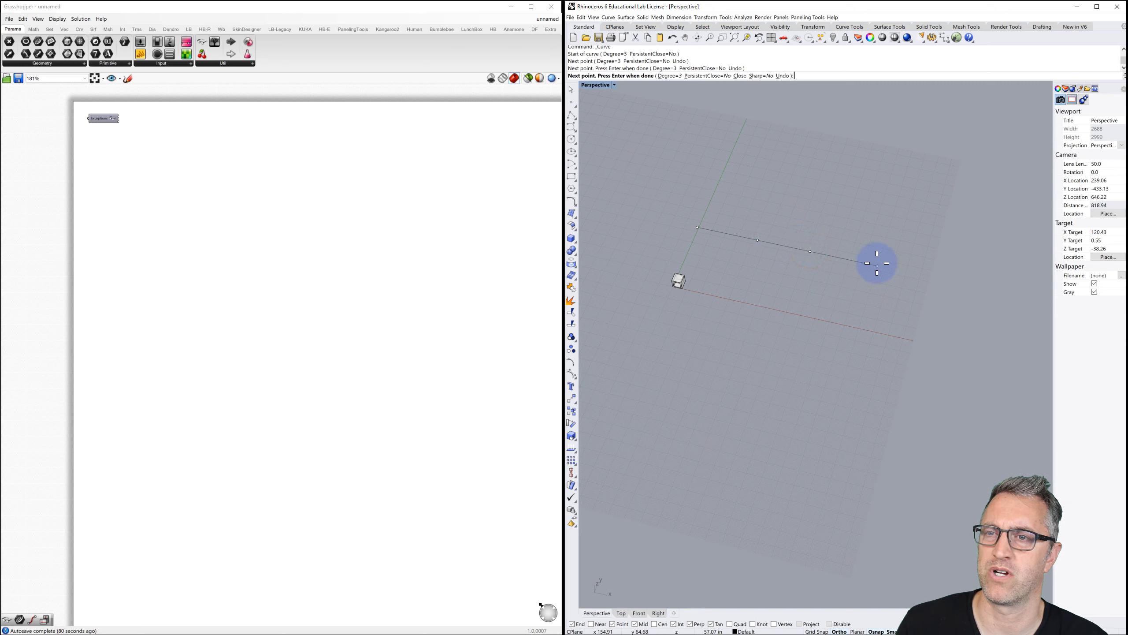
pyautogui.click(877, 263)
pyautogui.rightClick(764, 240)
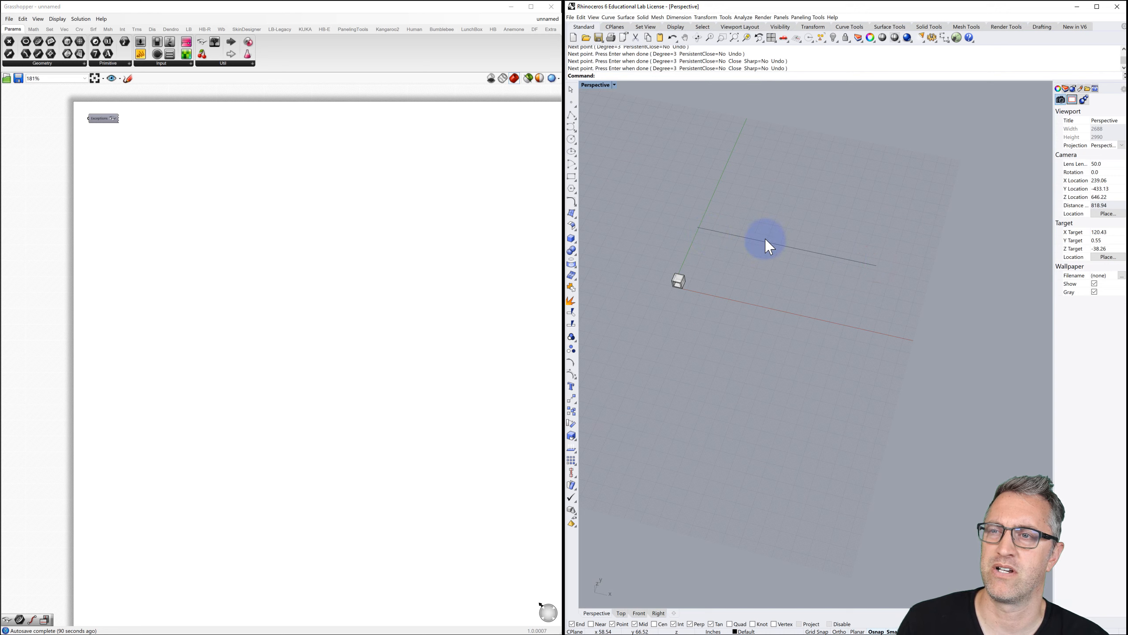
pyautogui.click(735, 234)
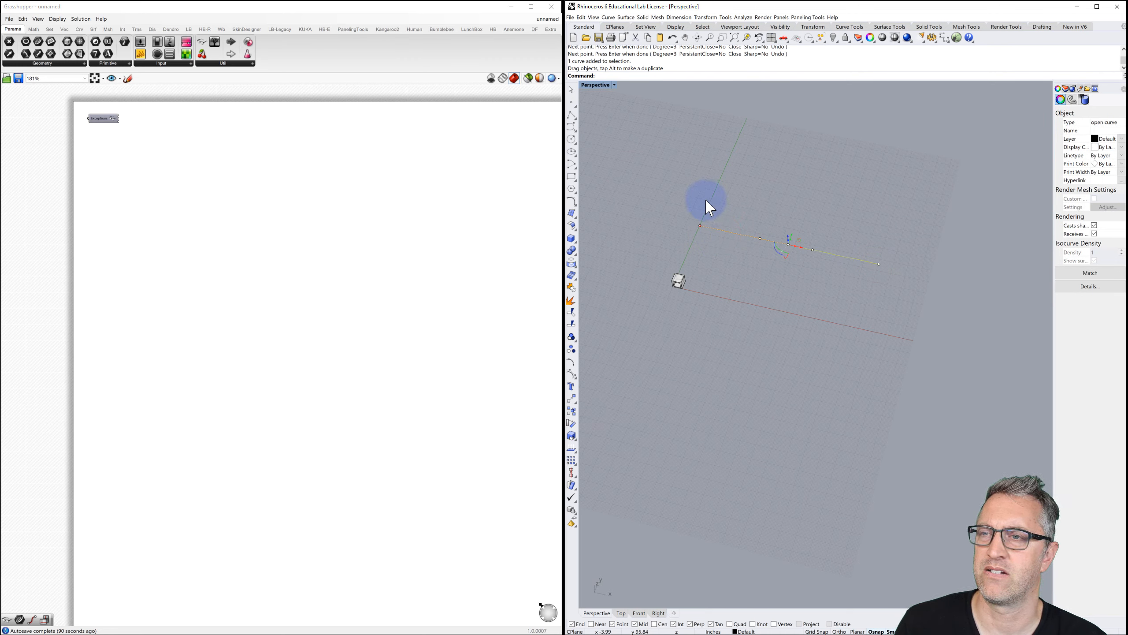
# Switch to four viewports and copy the curve directly upward in the Front view.
pyautogui.doubleClick(598, 87)
pyautogui.scroll(-5, 751, 391)
pyautogui.moveTo(751, 393); pyautogui.dragTo(659, 466, button='right')
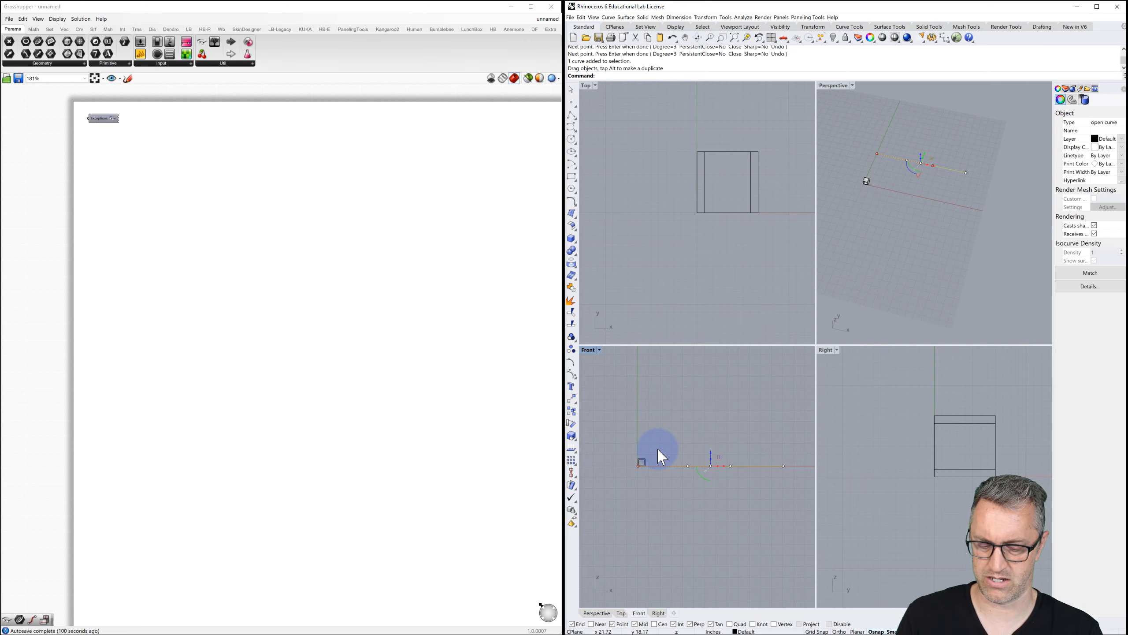
pyautogui.press('Return')
pyautogui.click(681, 448)
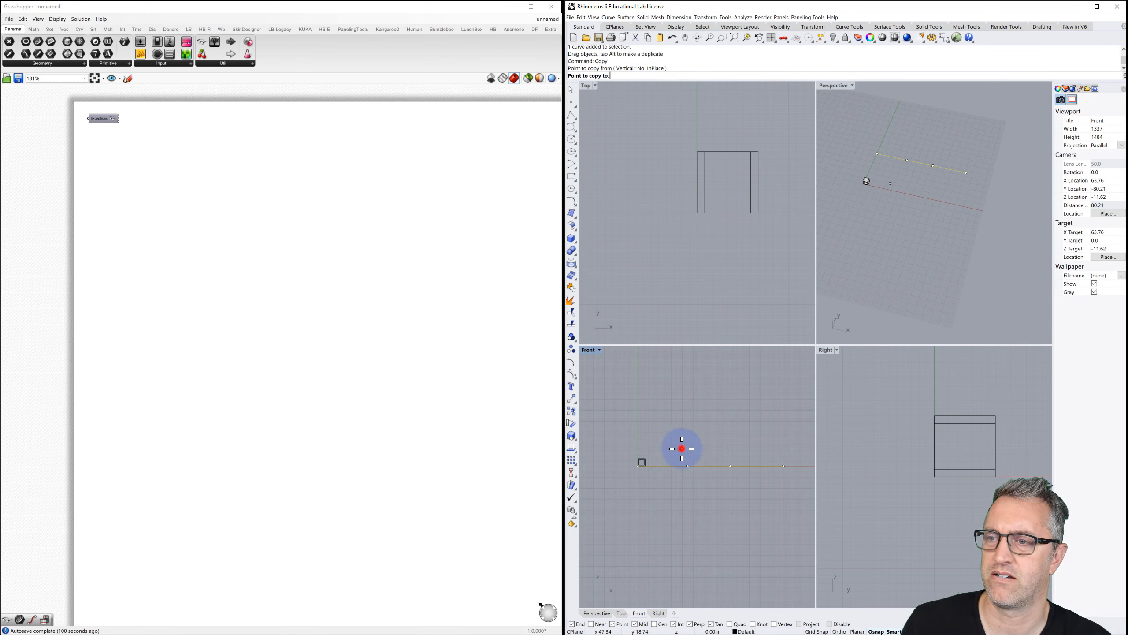
pyautogui.click(682, 375)
pyautogui.press('Return')
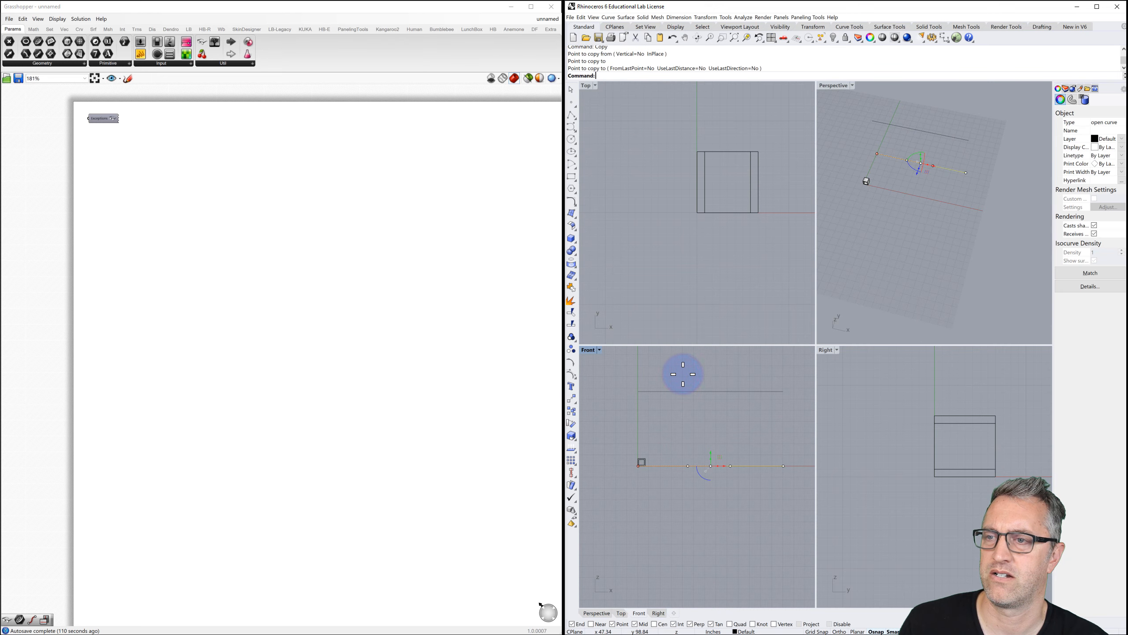
# Select both curves and run Loft on them.
pyautogui.click(687, 374)
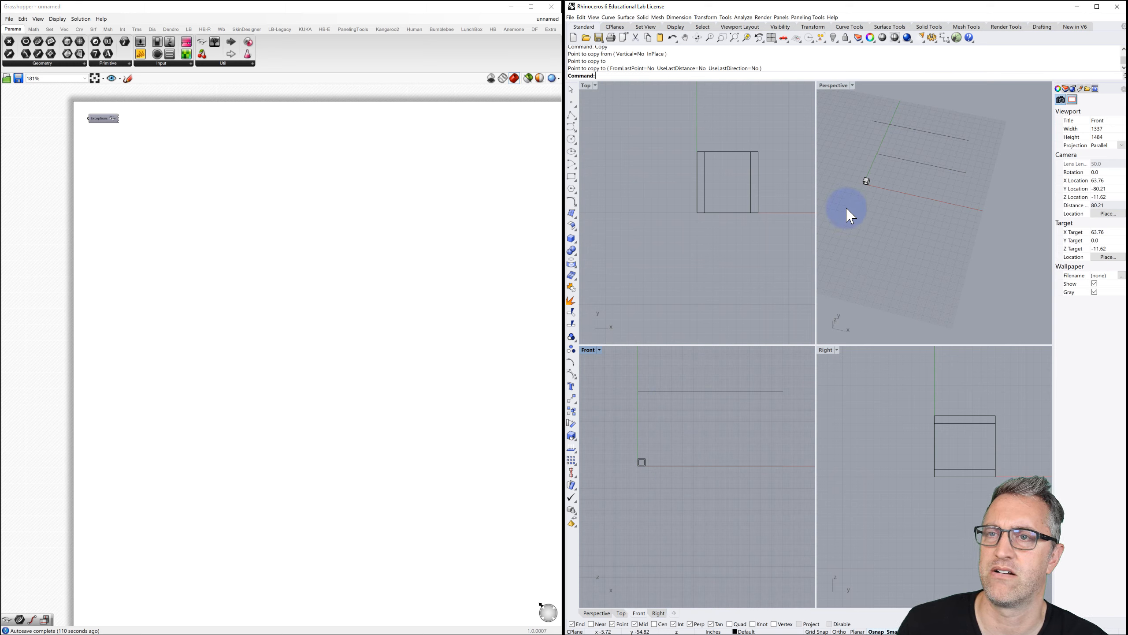
pyautogui.moveTo(942, 177); pyautogui.dragTo(914, 130)
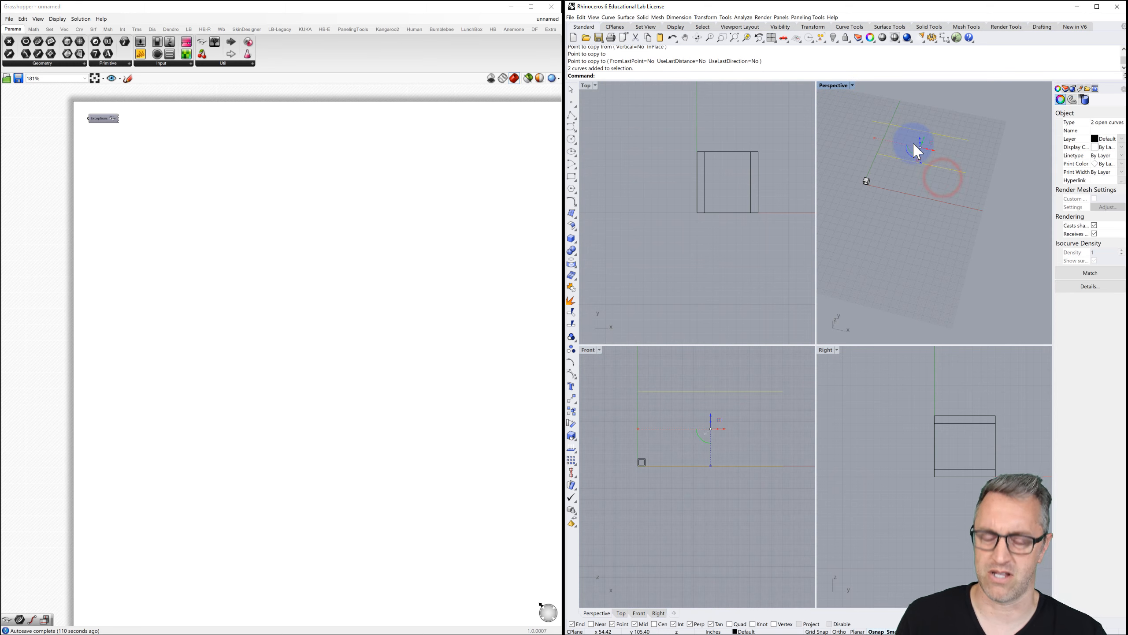
pyautogui.press('Return')
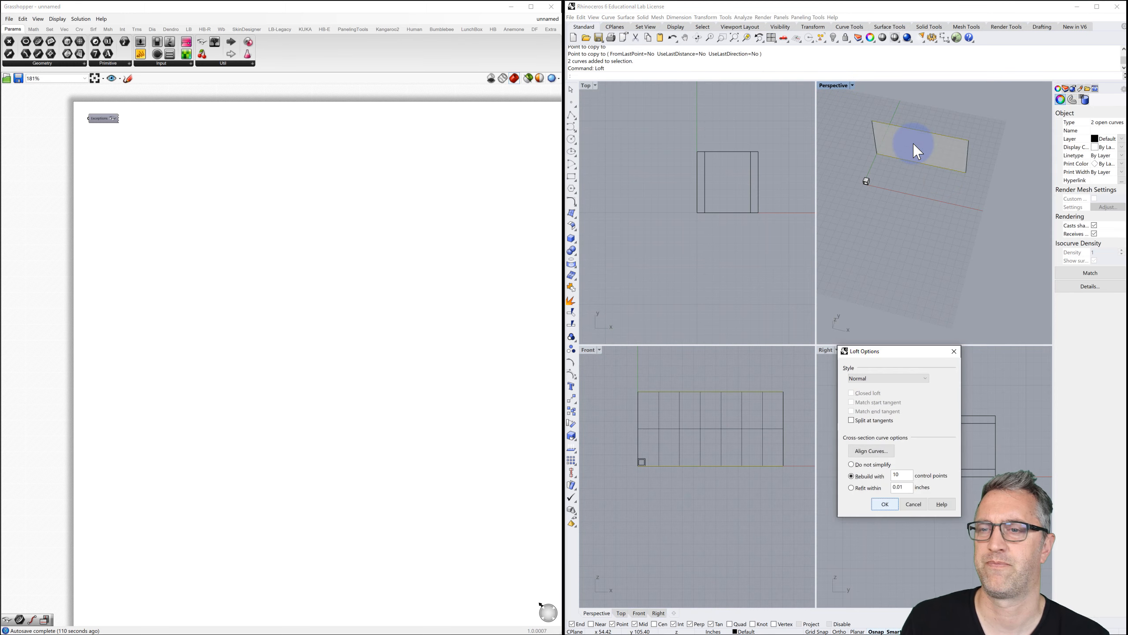
# Create the loft with default settings, check it in Perspective, then delete the surface.
pyautogui.click(879, 509)
pyautogui.click(885, 505)
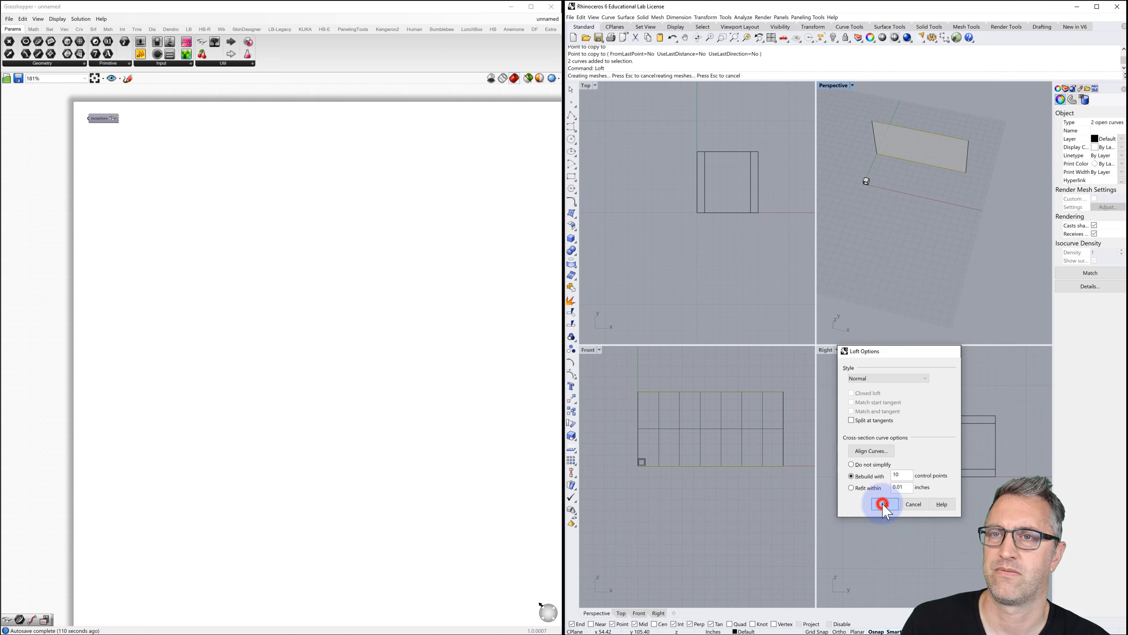
pyautogui.click(892, 269)
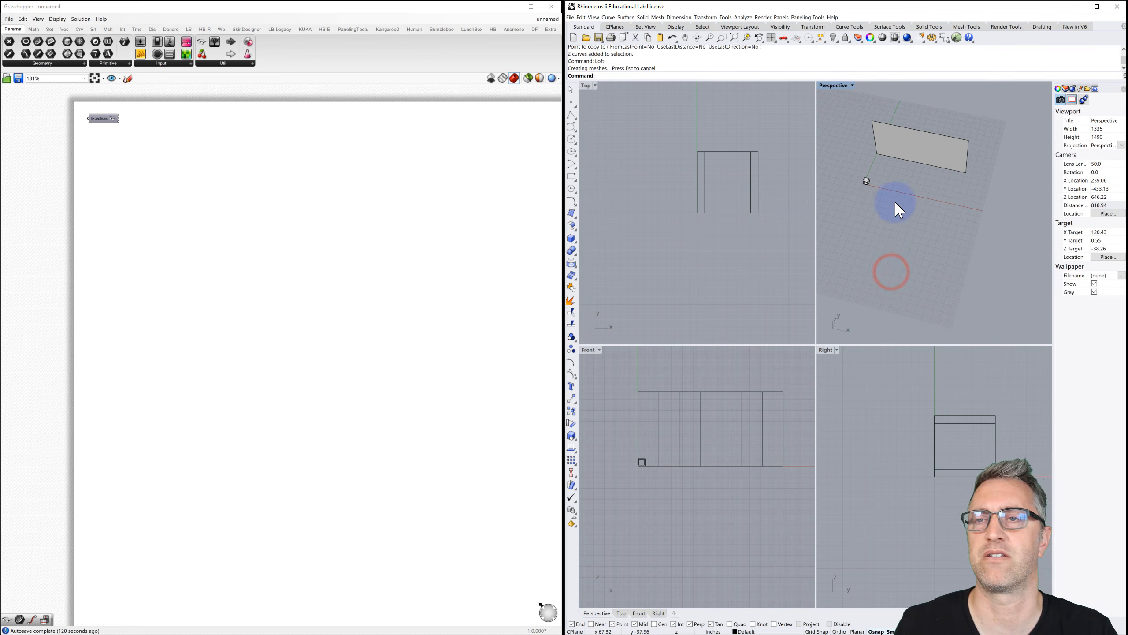
pyautogui.moveTo(889, 181); pyautogui.dragTo(893, 146, button='right')
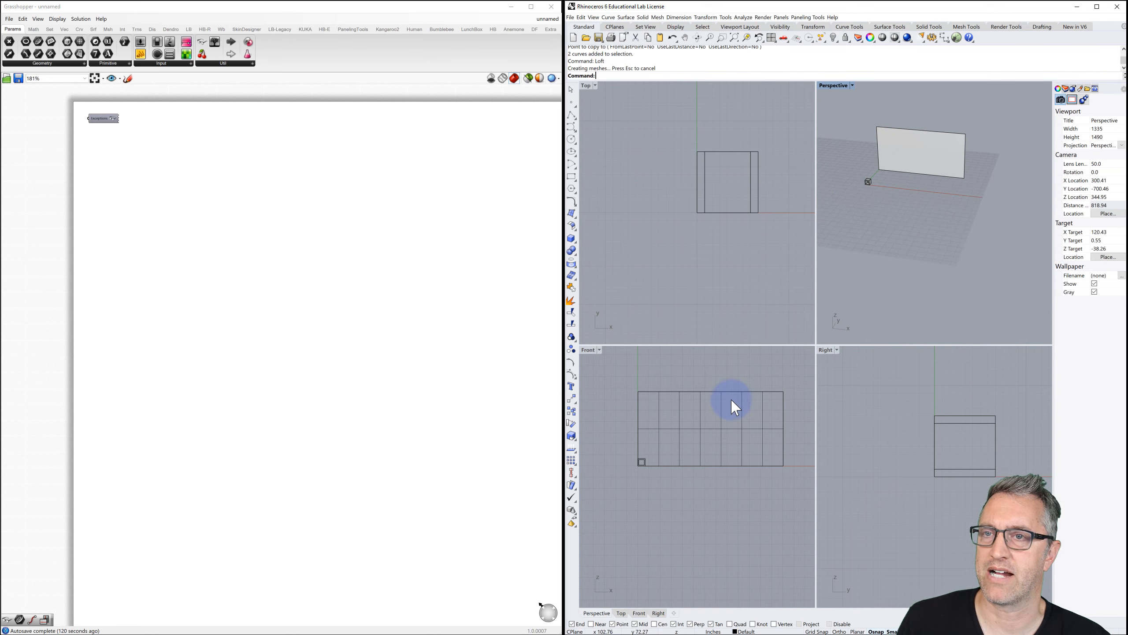
pyautogui.click(917, 155)
pyautogui.press('Delete')
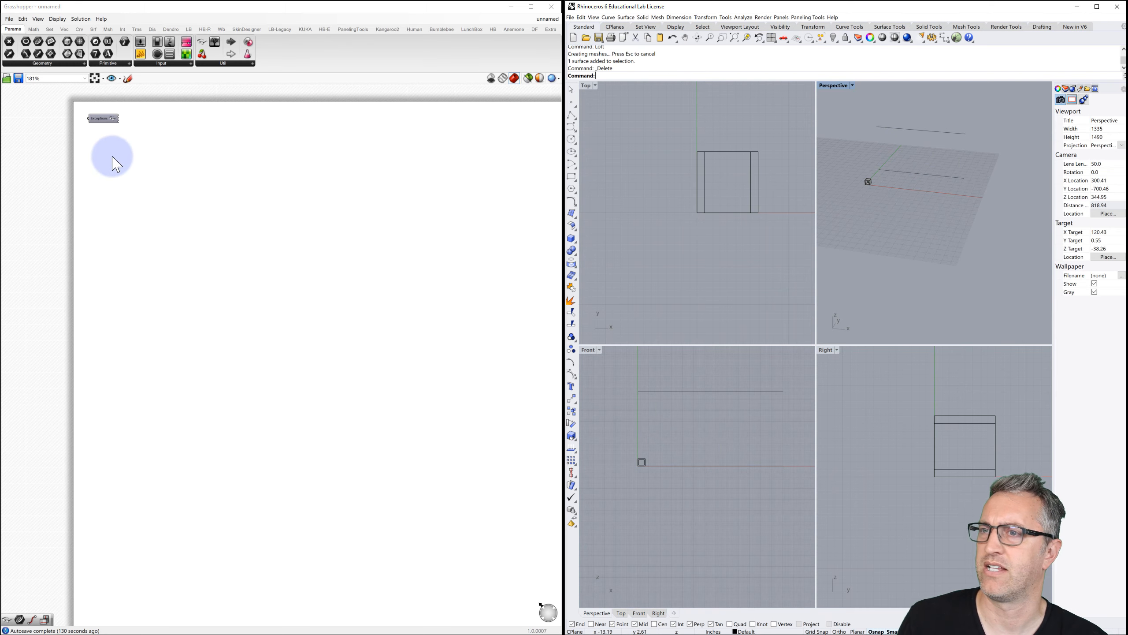
# Place a Curve parameter and duplicate it just below the first.
pyautogui.scroll(3, 97, 173)
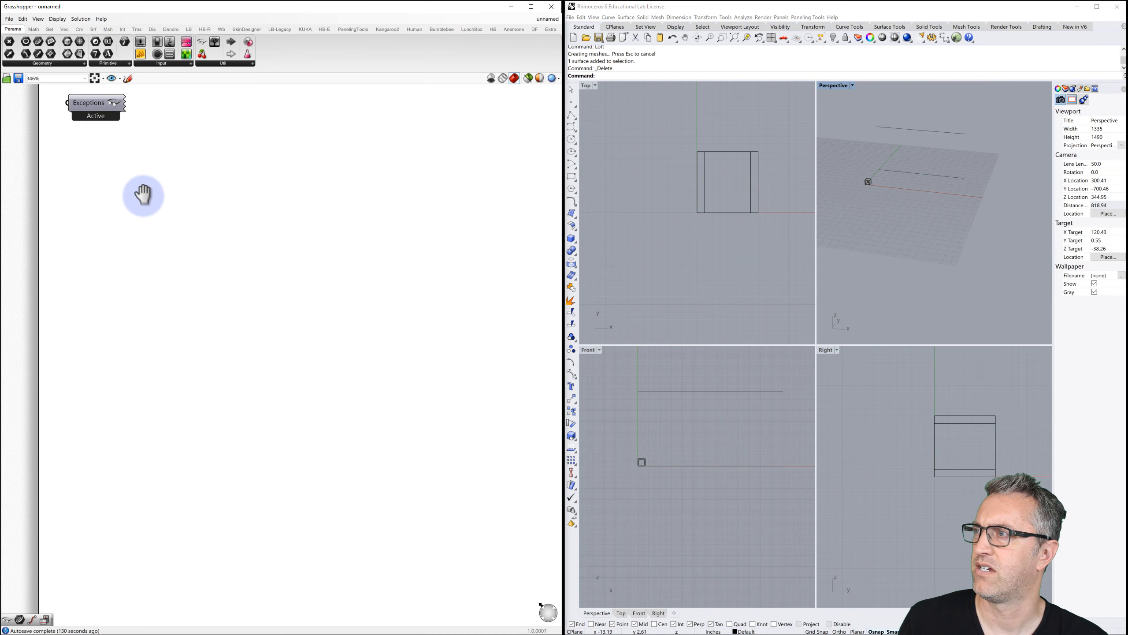
pyautogui.doubleClick(150, 226)
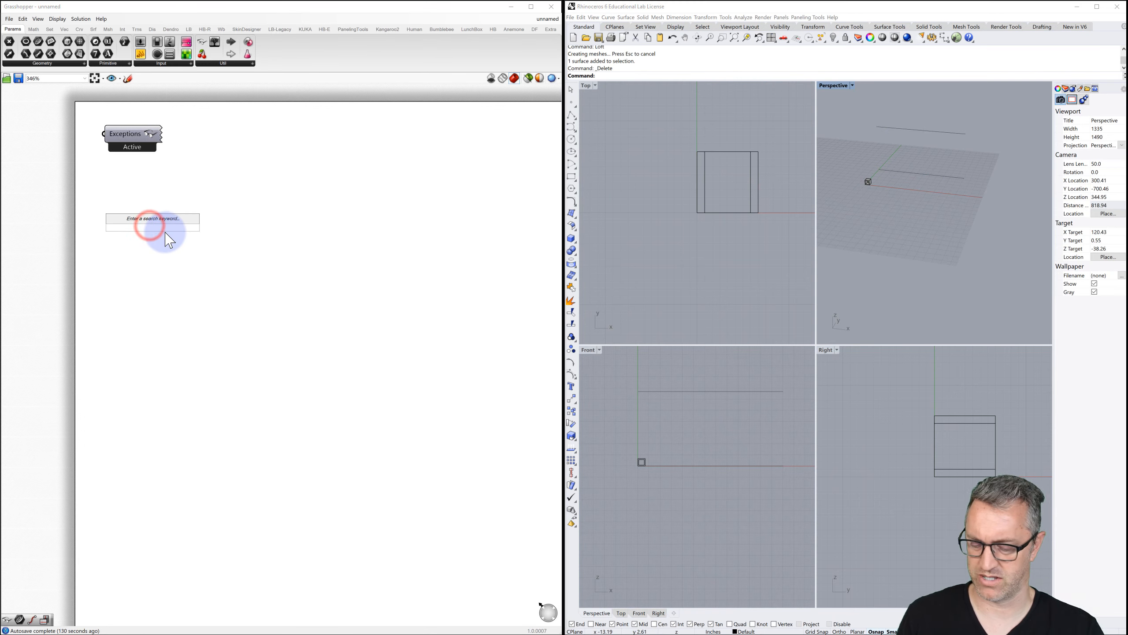
pyautogui.write('curve')
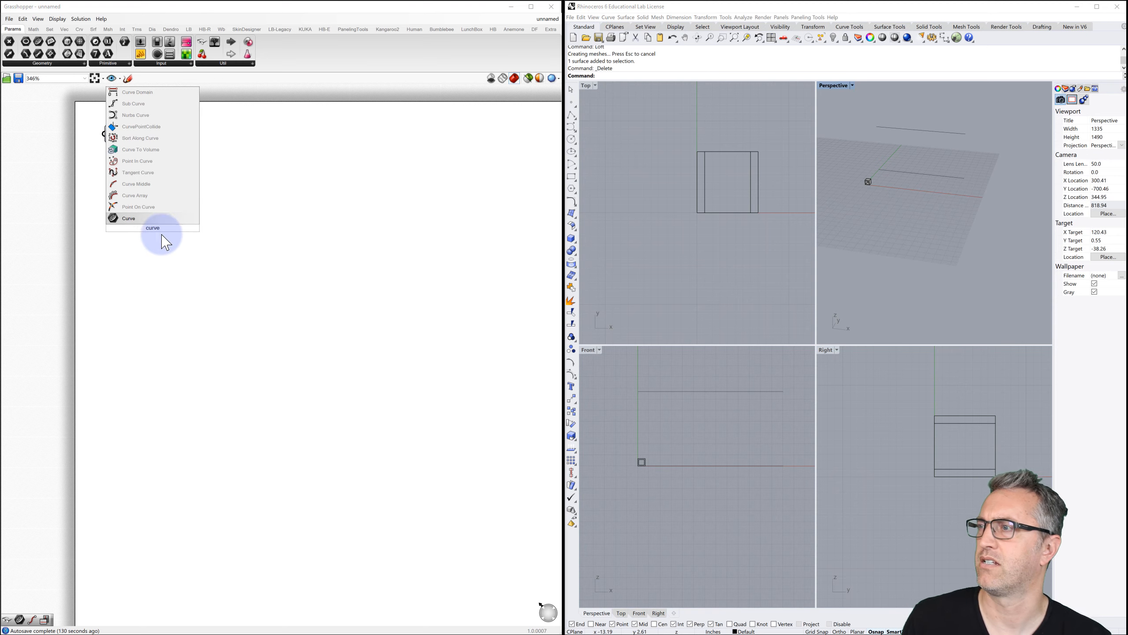
pyautogui.click(146, 218)
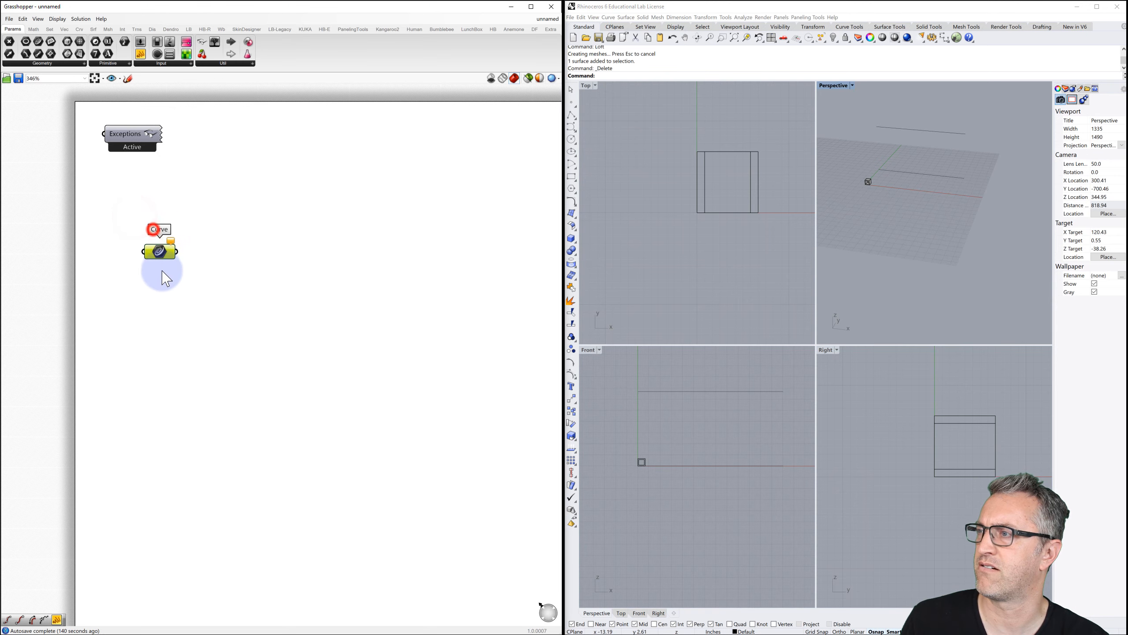
pyautogui.moveTo(165, 279); pyautogui.dragTo(155, 239)
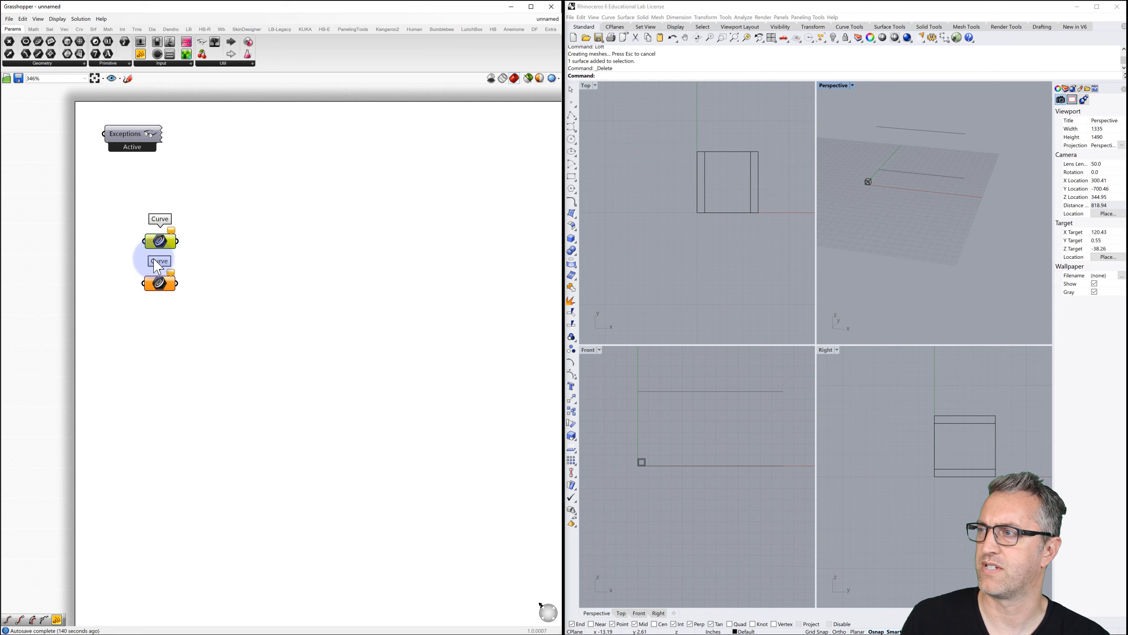
pyautogui.click(195, 252)
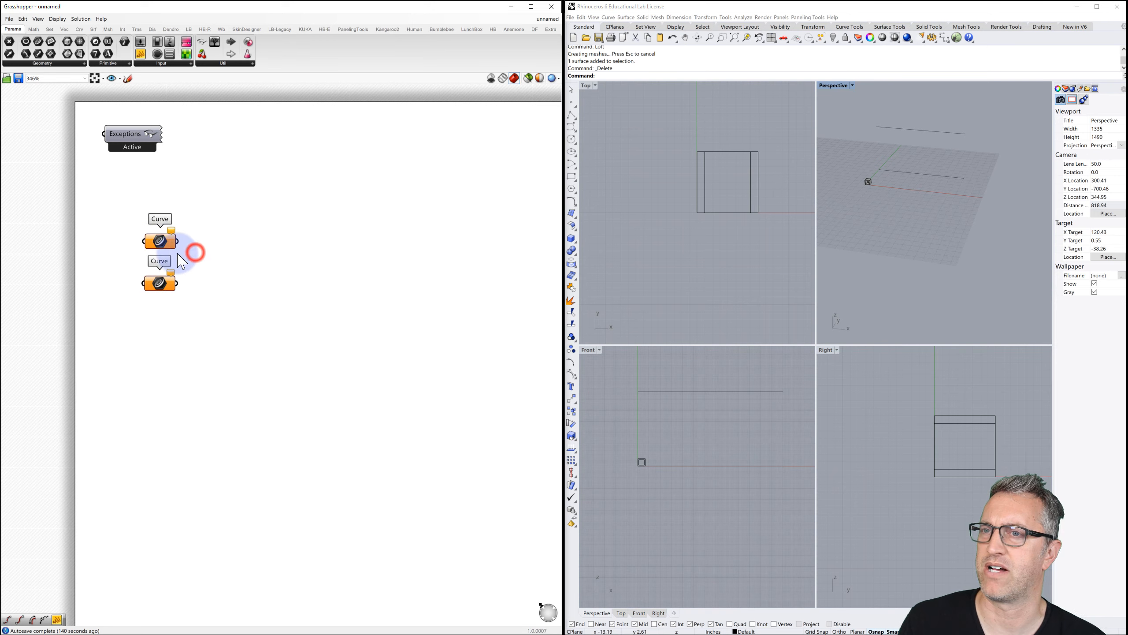
# Reference the lower and upper Rhino curves into the two Curve parameters with Set one Curve.
pyautogui.rightClick(161, 291)
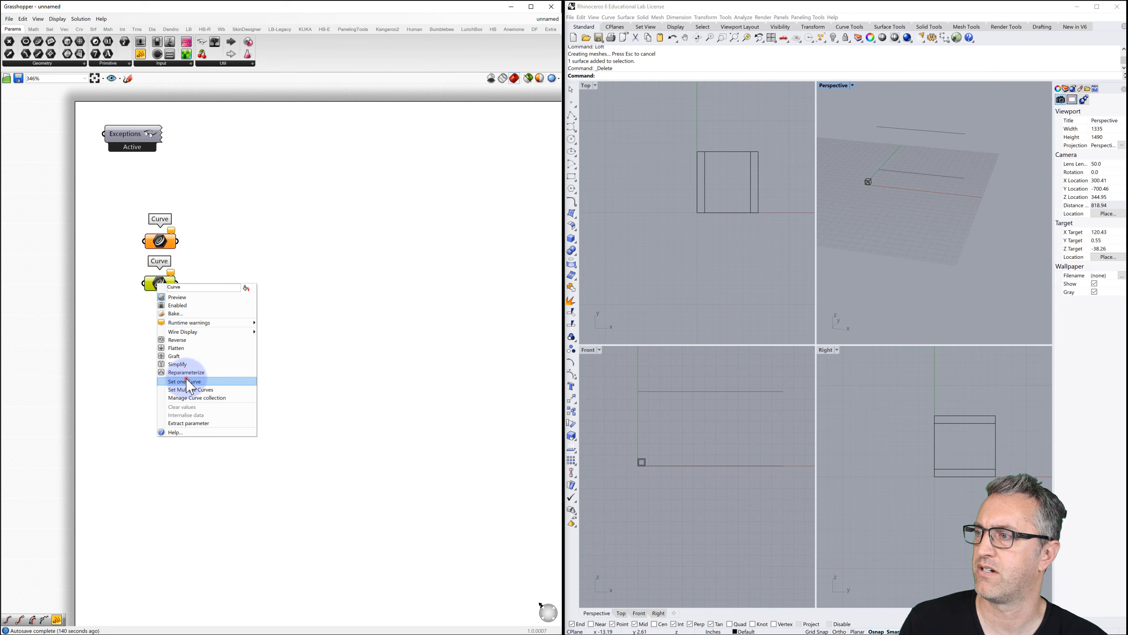
pyautogui.click(186, 378)
pyautogui.click(886, 177)
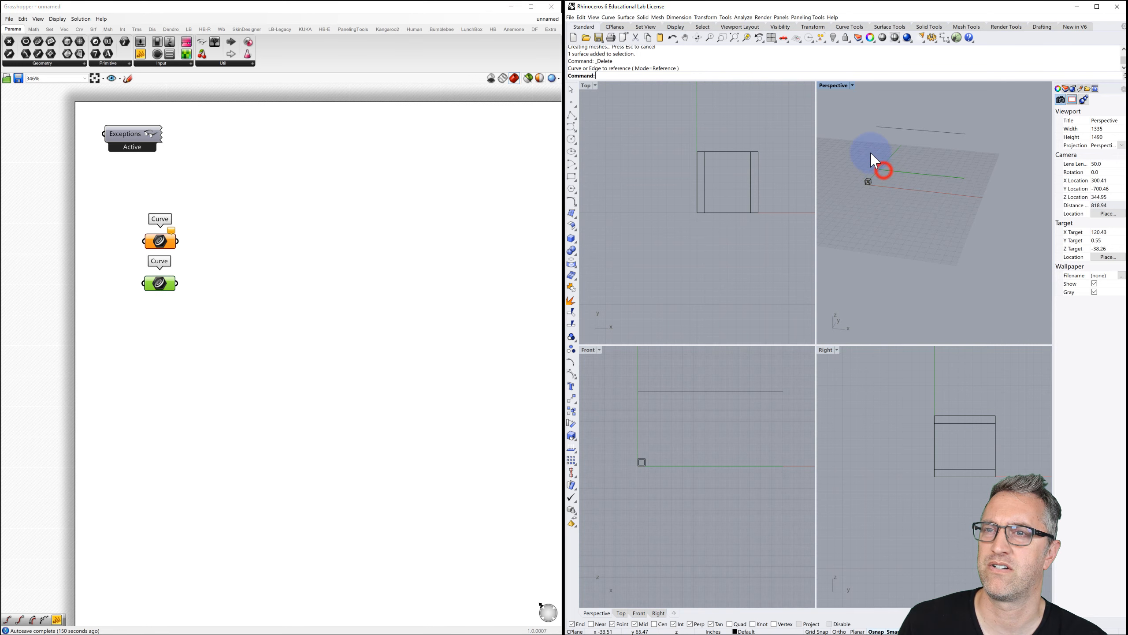
pyautogui.doubleClick(839, 87)
pyautogui.click(762, 139)
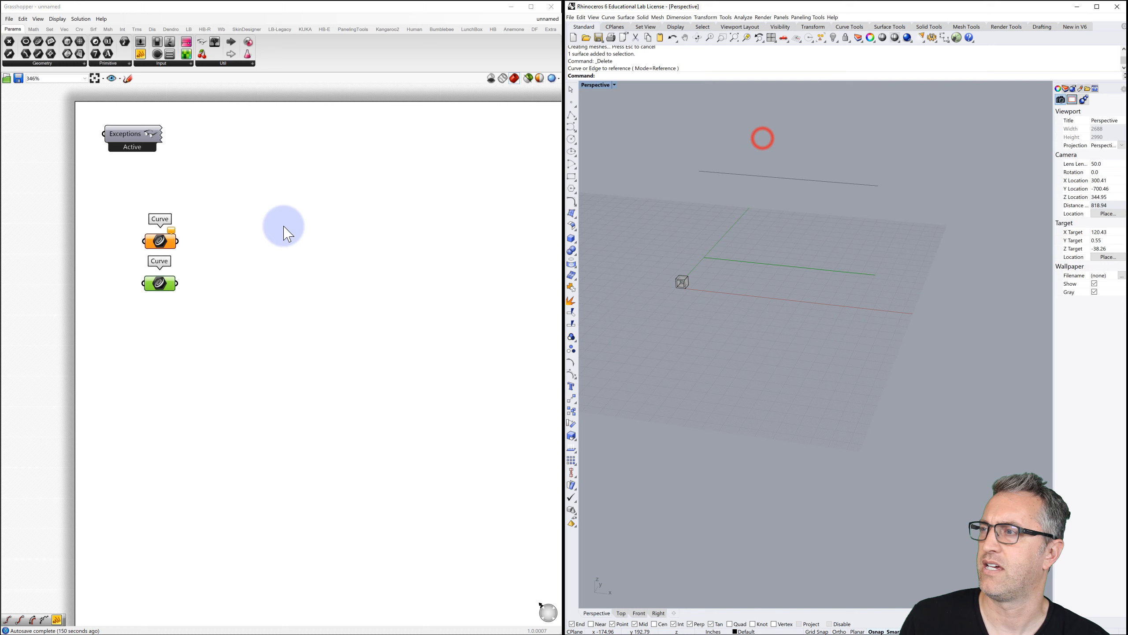
pyautogui.rightClick(163, 243)
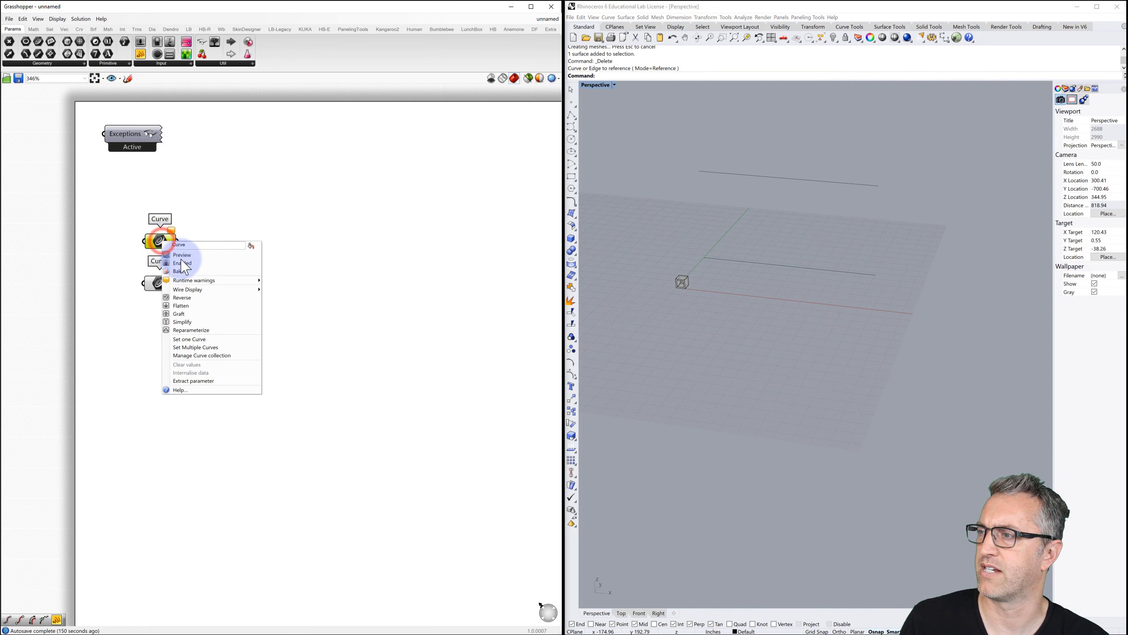
pyautogui.click(196, 340)
pyautogui.click(733, 175)
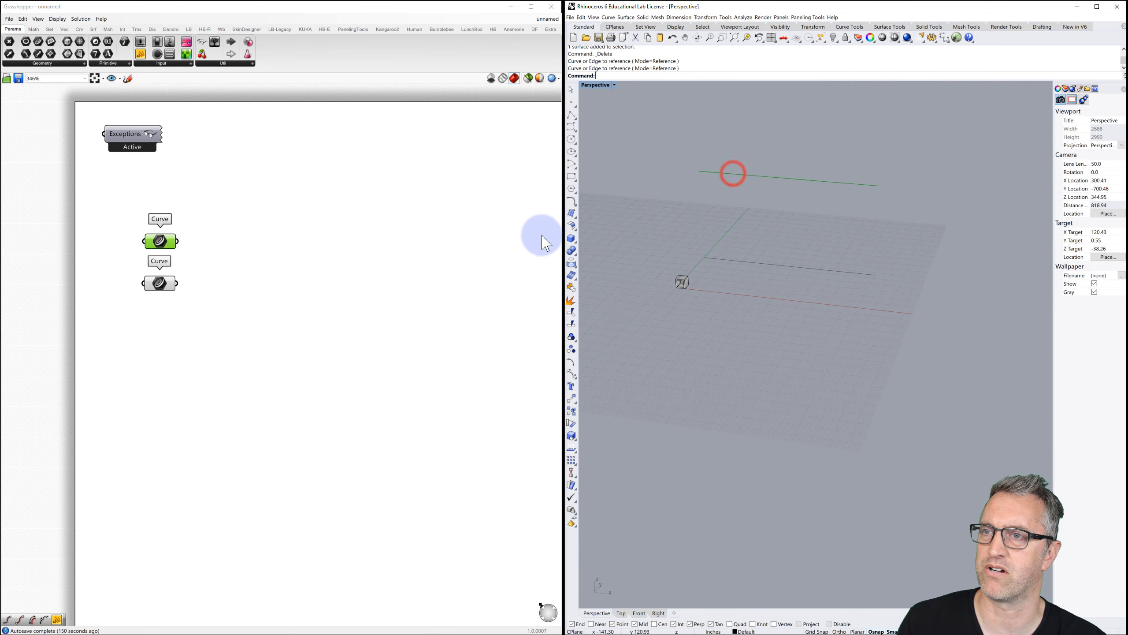
pyautogui.click(251, 255)
# Add a Loft component beside the Curve parameters and wire both curves into its Curves input.
pyautogui.doubleClick(213, 266)
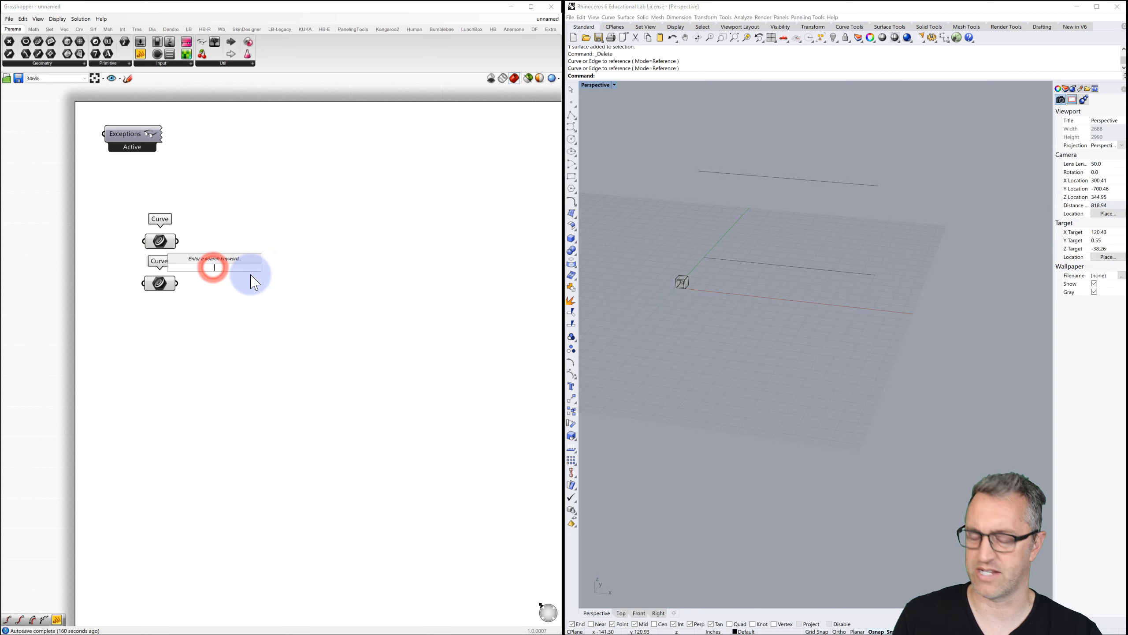
pyautogui.write('loft')
pyautogui.press('Return')
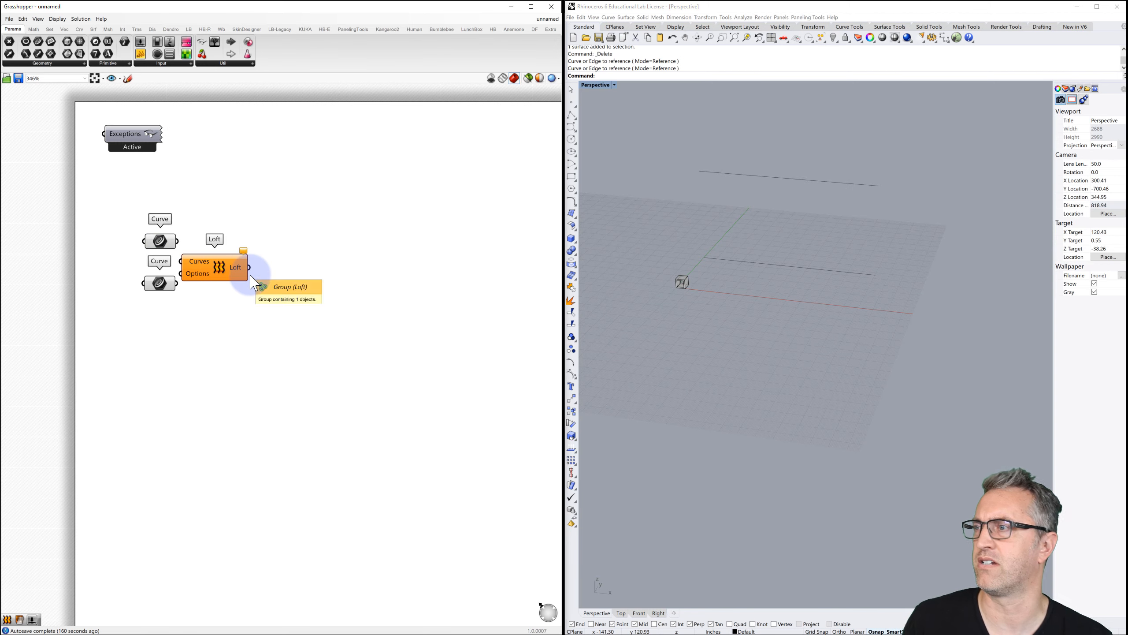
pyautogui.moveTo(217, 274); pyautogui.dragTo(248, 267)
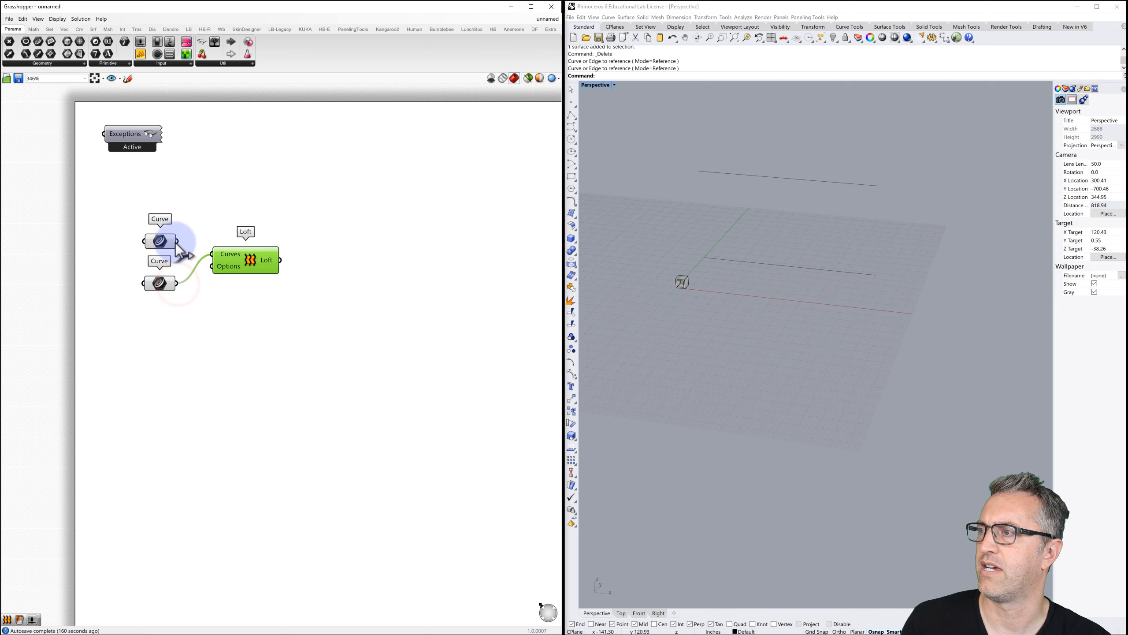
pyautogui.keyDown('shift'); pyautogui.moveTo(178, 242); pyautogui.dragTo(215, 254); pyautogui.keyUp('shift')
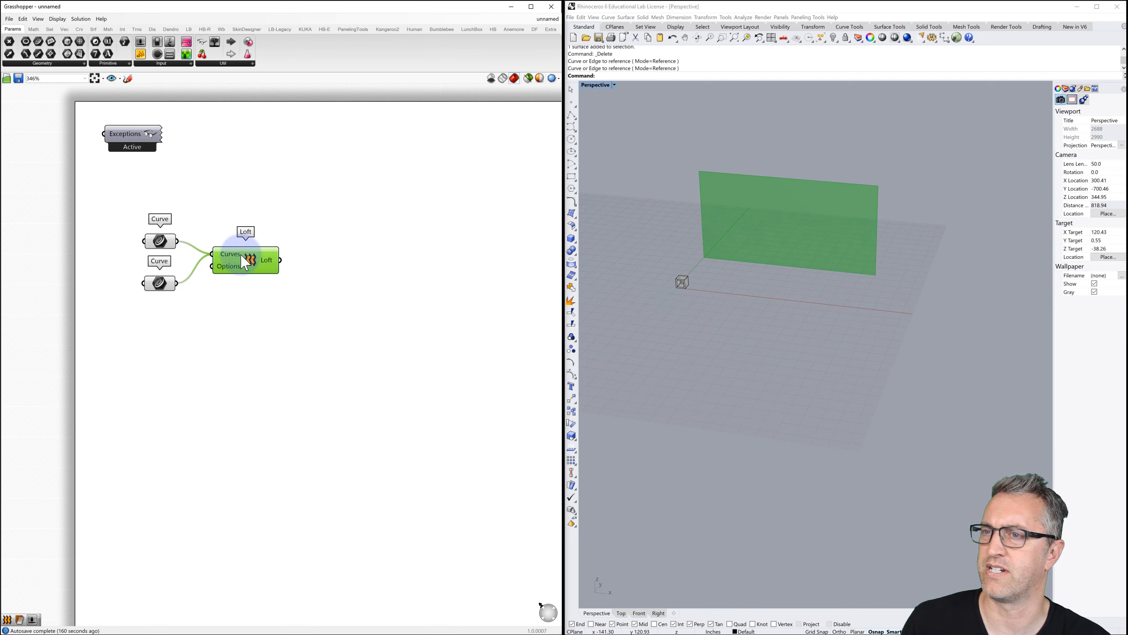
pyautogui.click(712, 203)
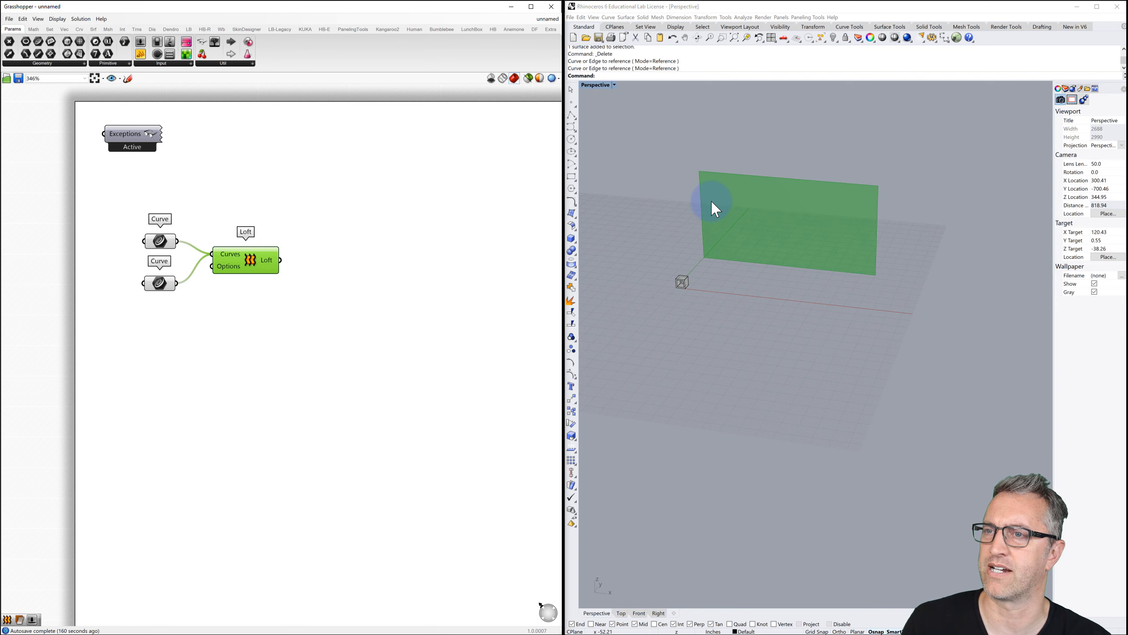
pyautogui.click(759, 174)
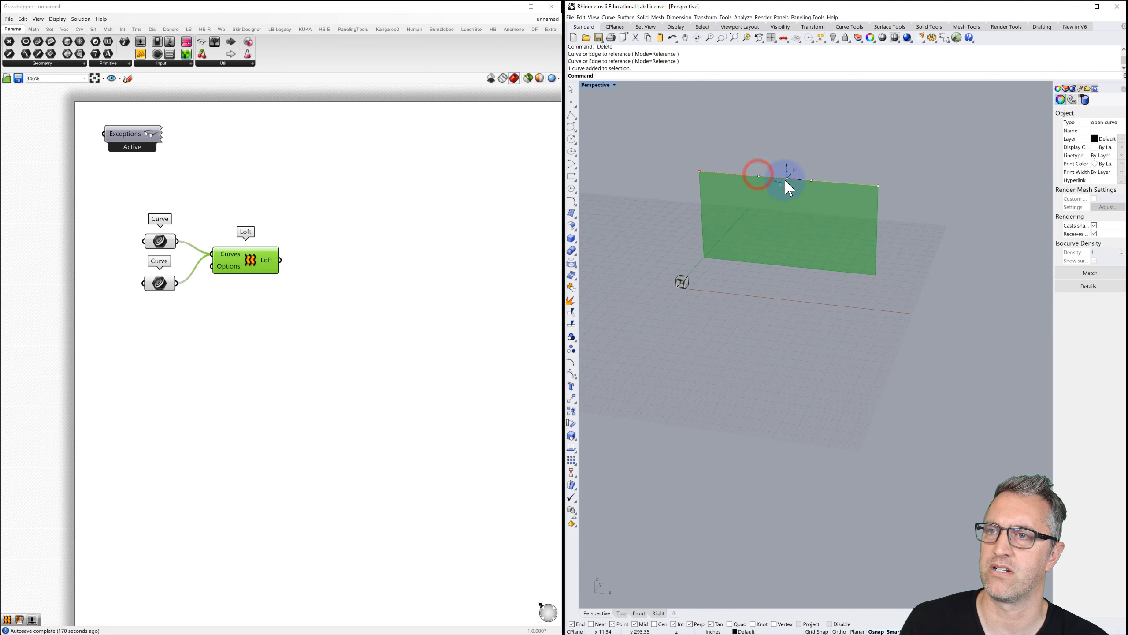
pyautogui.click(759, 175)
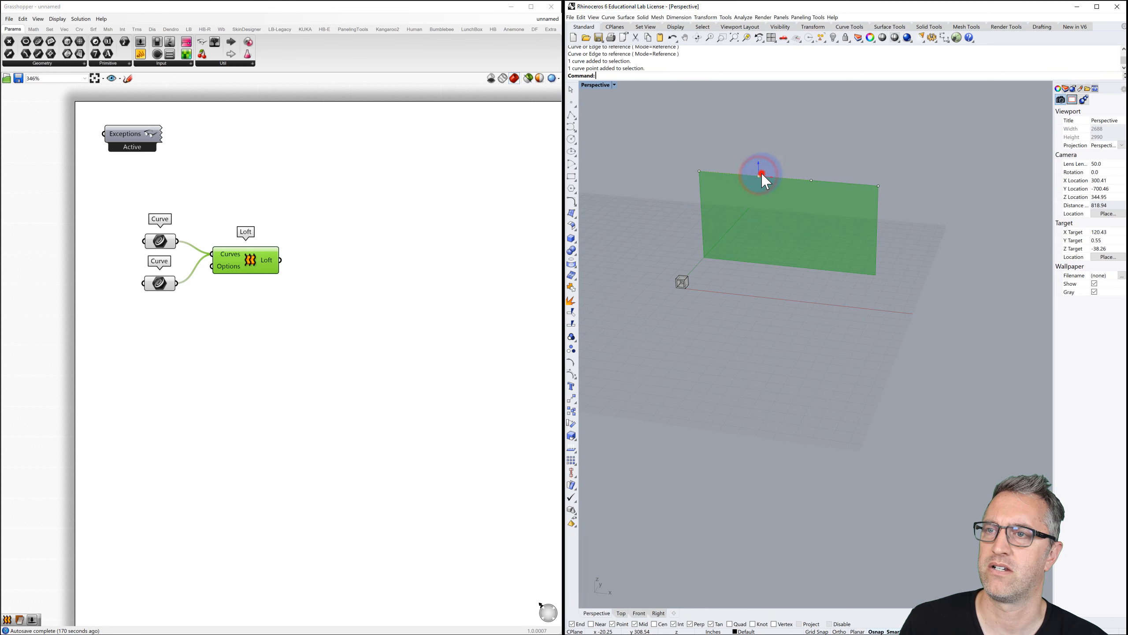
pyautogui.moveTo(761, 173); pyautogui.dragTo(752, 187)
pyautogui.moveTo(787, 152)
pyautogui.mouseDown(button='right')
pyautogui.moveTo(760, 177)
pyautogui.moveTo(783, 163)
pyautogui.mouseUp(button='right')
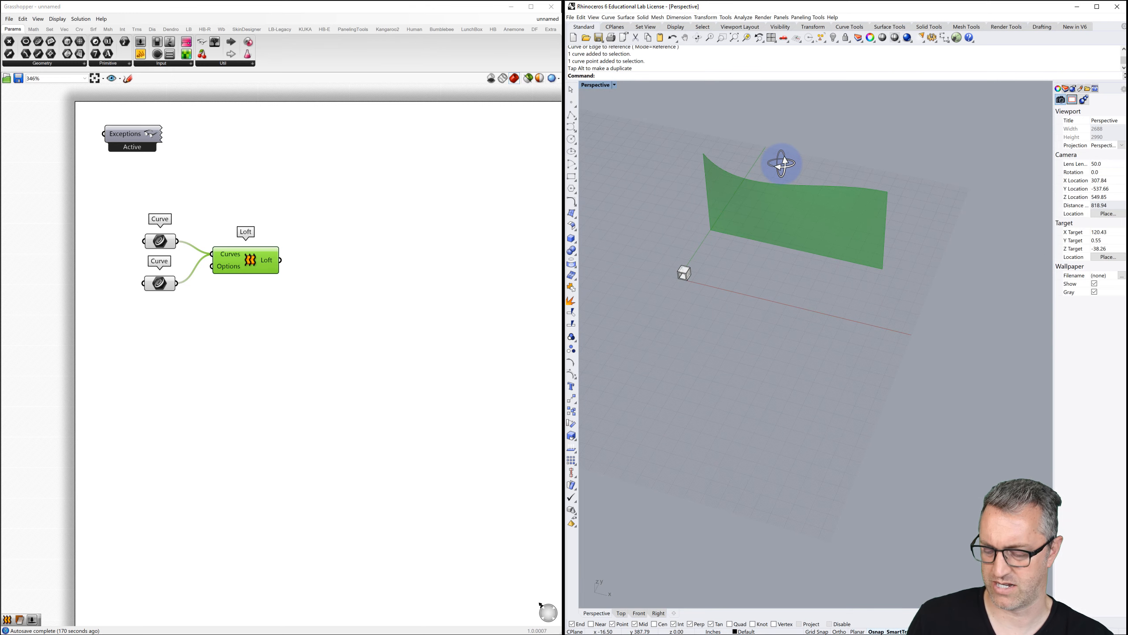
pyautogui.hotkey('ctrl', 'z')
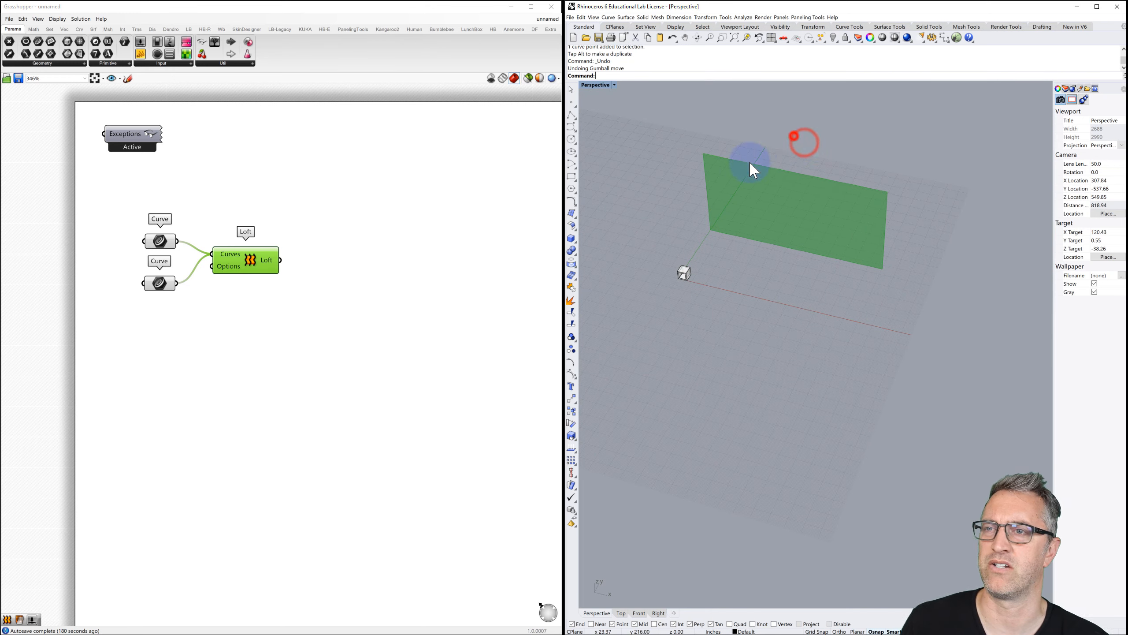
pyautogui.moveTo(771, 202)
pyautogui.mouseDown(button='right')
pyautogui.moveTo(778, 195)
pyautogui.moveTo(773, 209)
pyautogui.mouseUp(button='right')
pyautogui.scroll(3, 708, 211)
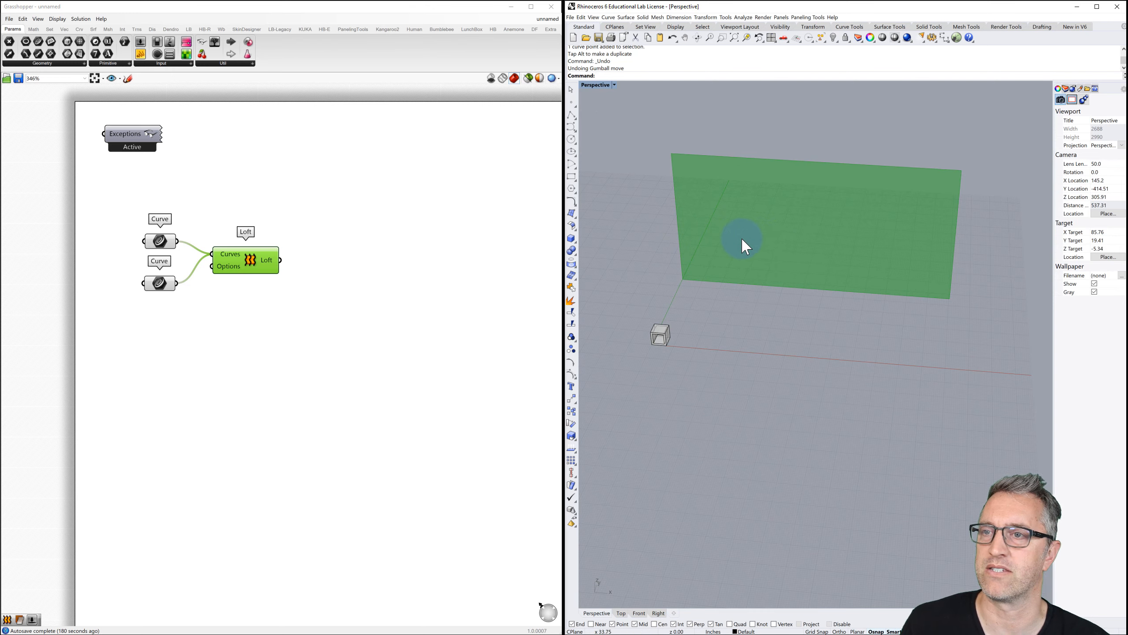
pyautogui.click(301, 221)
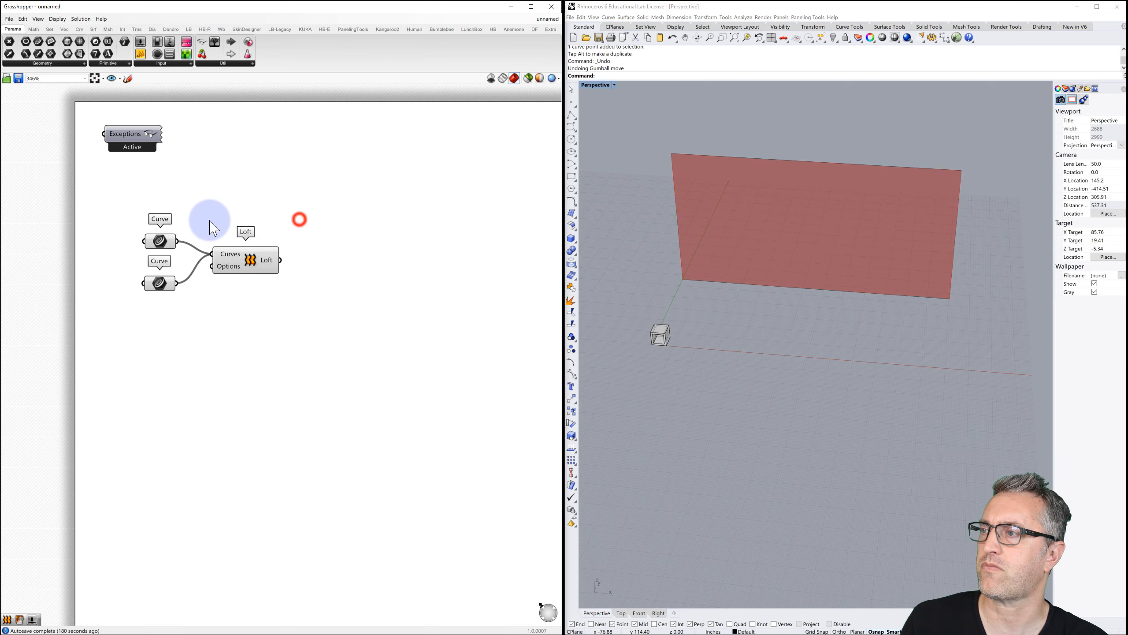
# Place a Brep parameter and reference the small square-tube box from Rhino with Set one Brep.
pyautogui.click(240, 257)
pyautogui.click(327, 229)
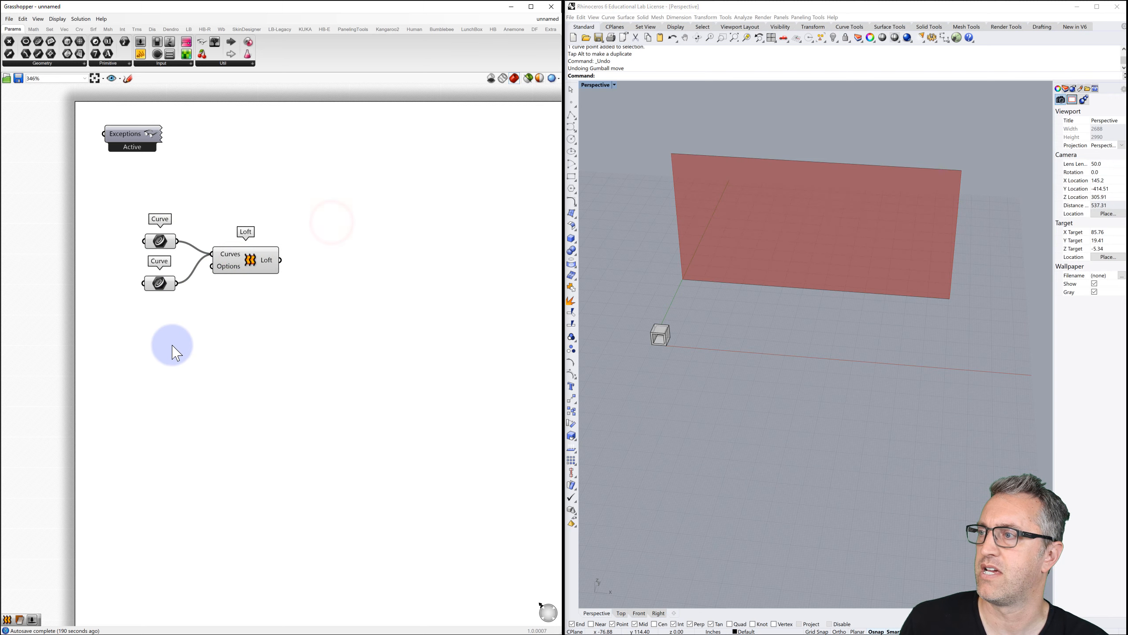
pyautogui.doubleClick(164, 372)
pyautogui.write('b')
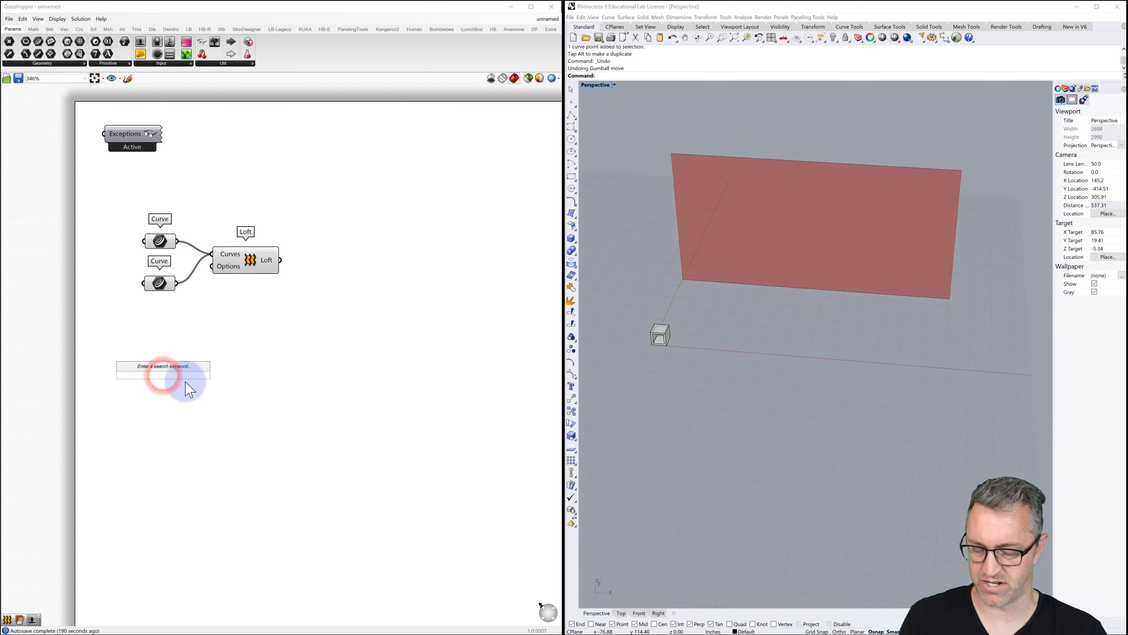
pyautogui.write('rep')
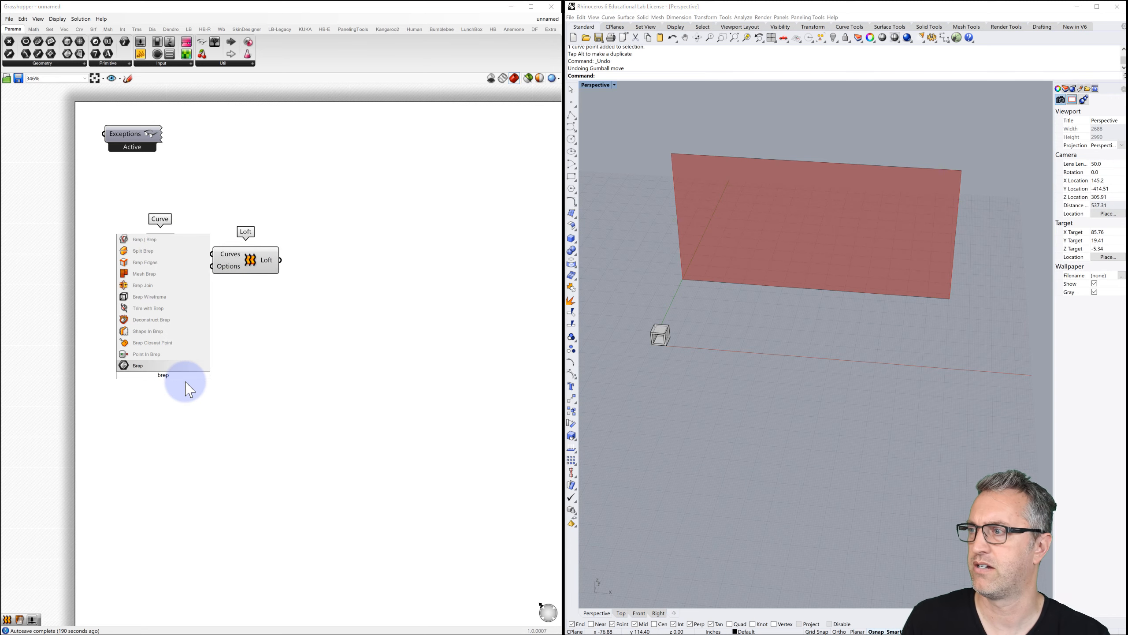
pyautogui.click(138, 366)
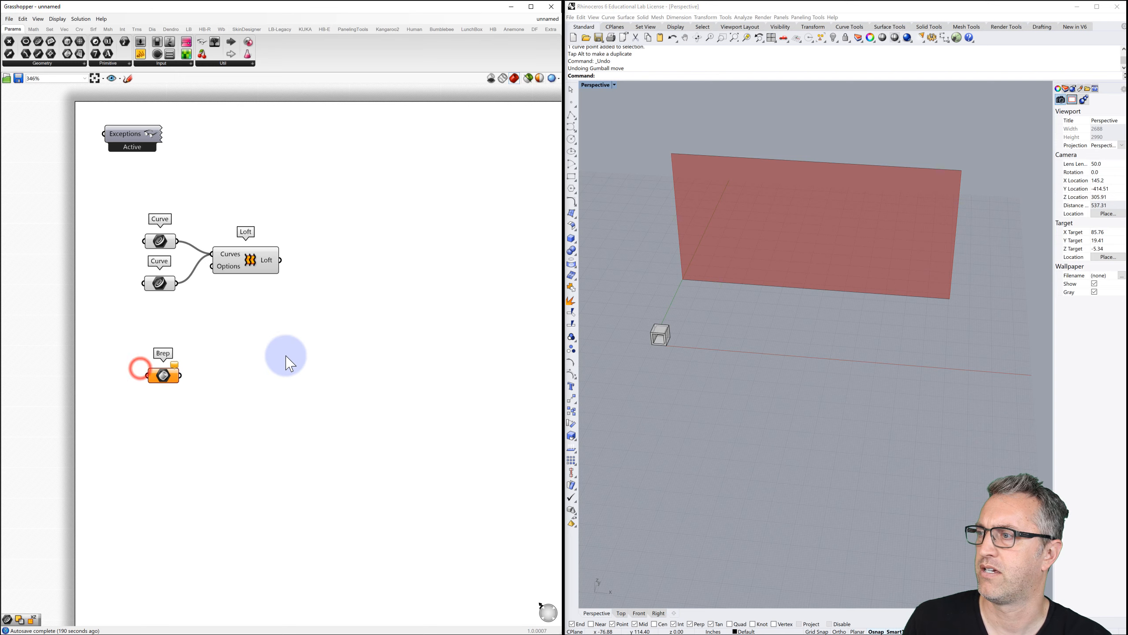
pyautogui.rightClick(166, 375)
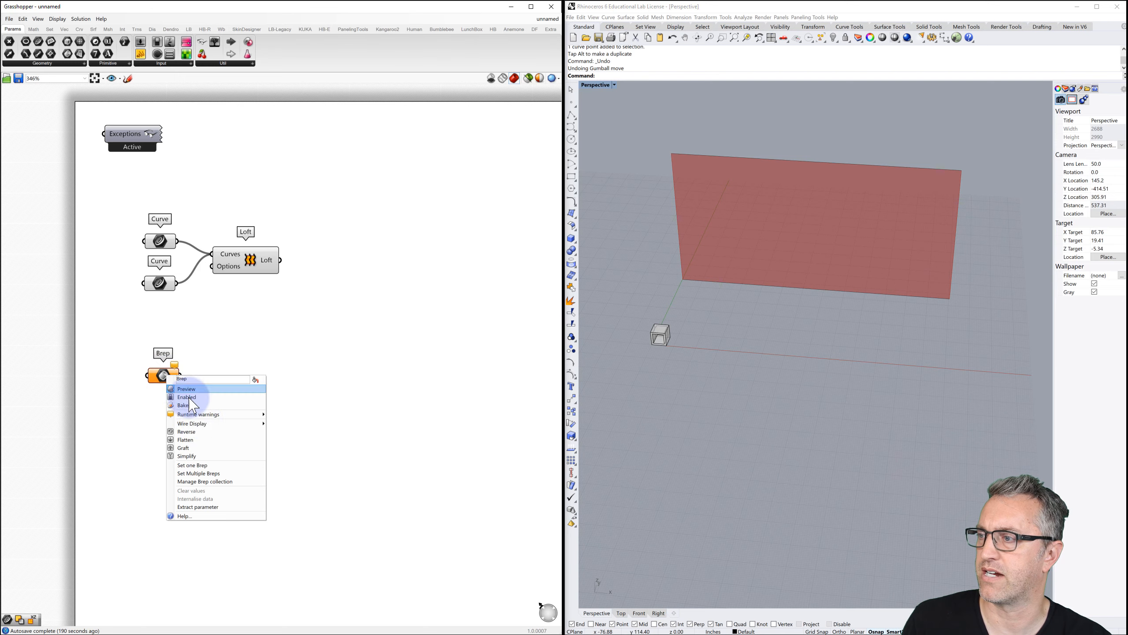
pyautogui.click(209, 465)
pyautogui.click(662, 337)
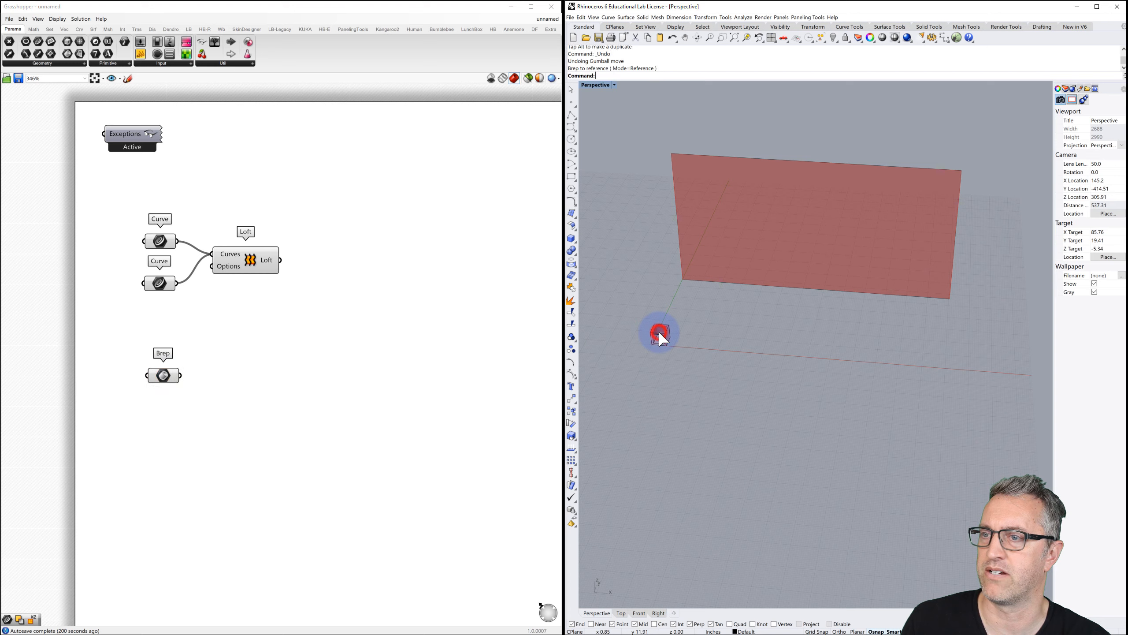
pyautogui.click(635, 306)
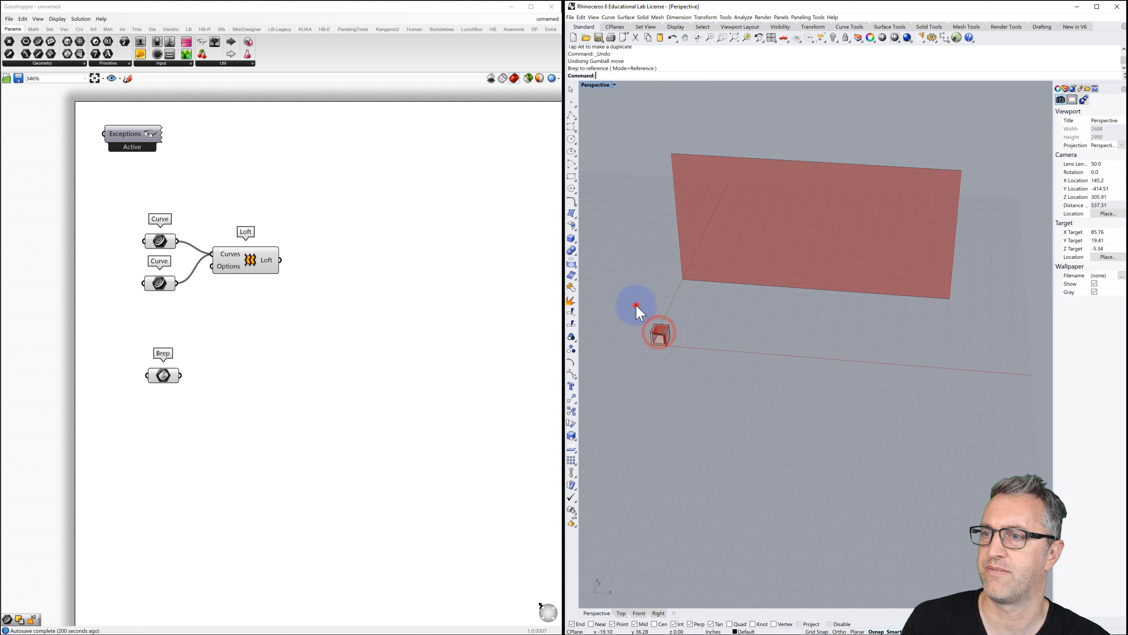
pyautogui.click(608, 270)
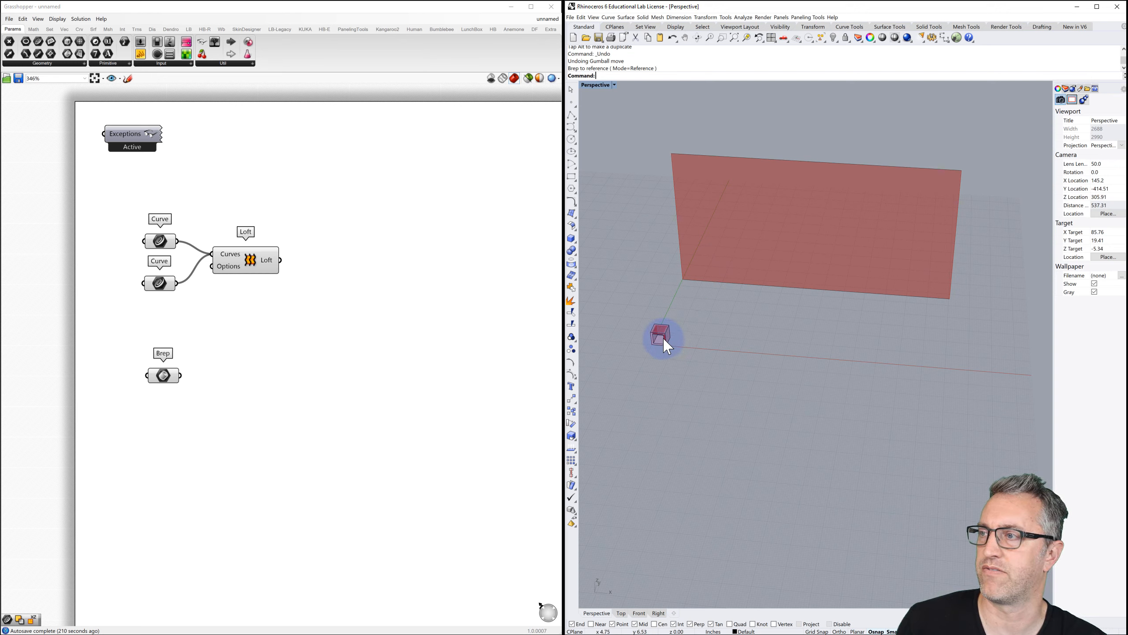
# Add a Contour component and feed the lofted surface into its Shape input.
pyautogui.click(376, 263)
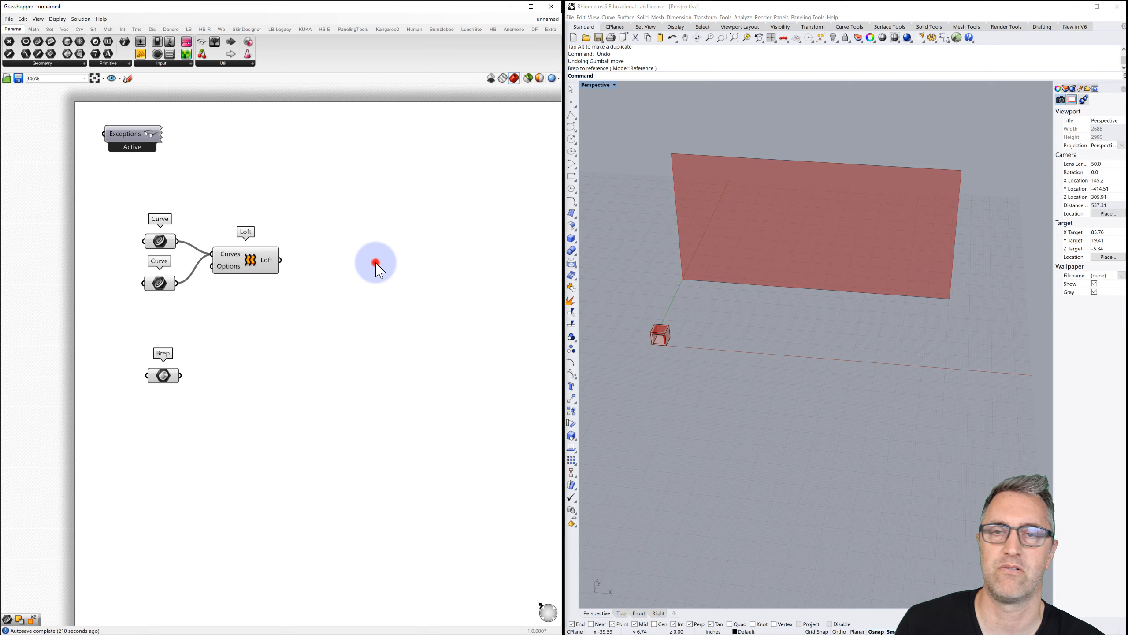
pyautogui.doubleClick(376, 263)
pyautogui.write('cont')
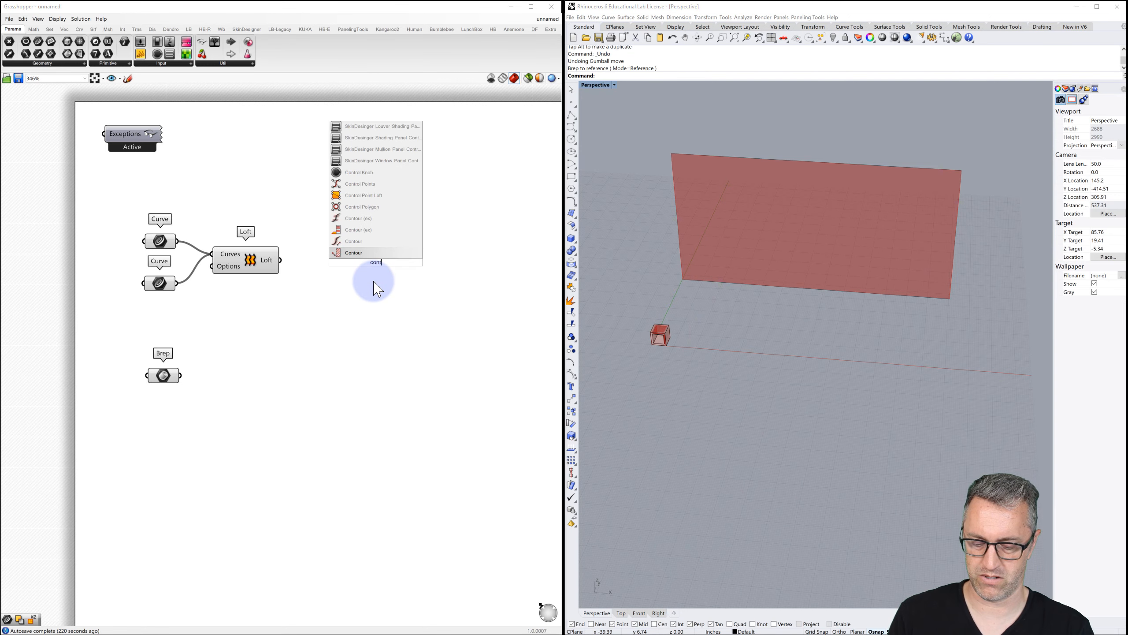
pyautogui.write('our')
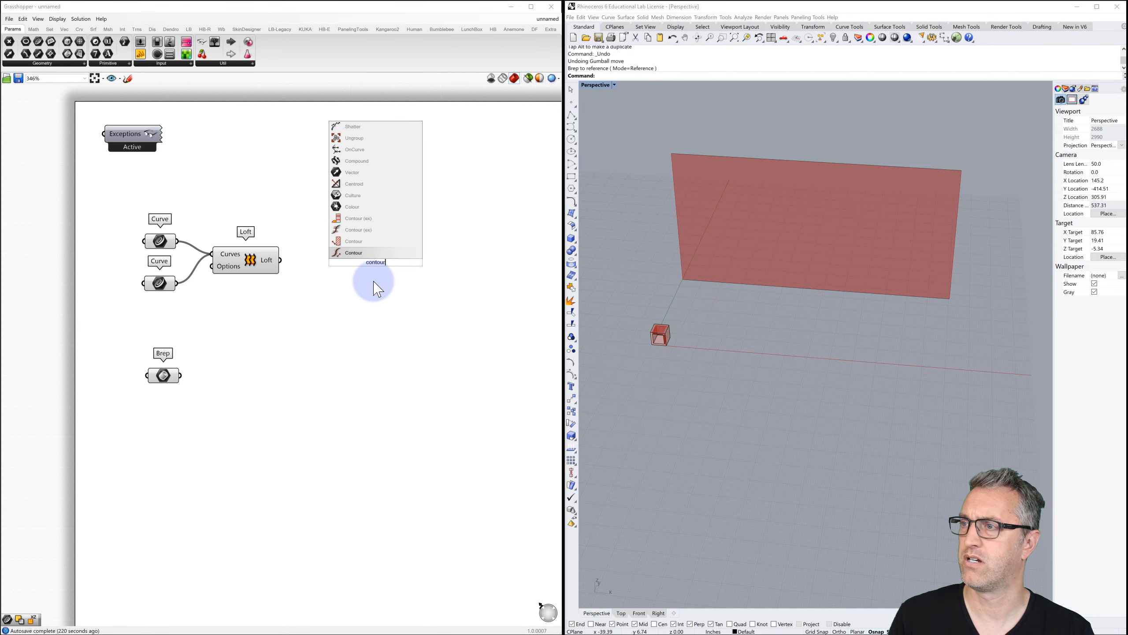
pyautogui.click(359, 253)
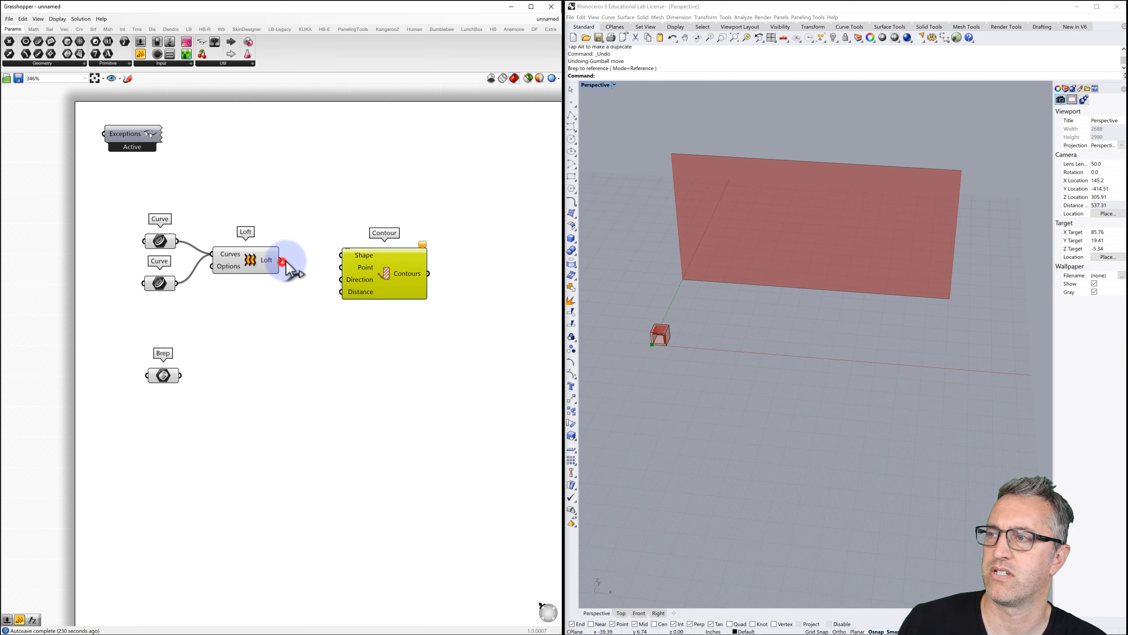
pyautogui.moveTo(282, 260); pyautogui.dragTo(341, 255)
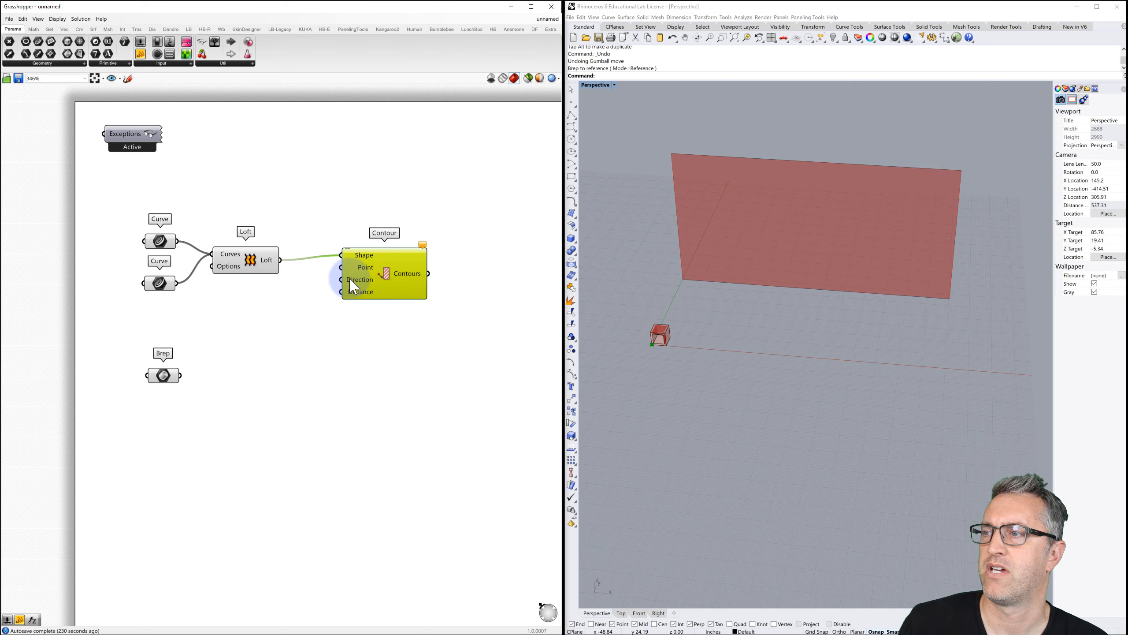
pyautogui.moveTo(352, 284)
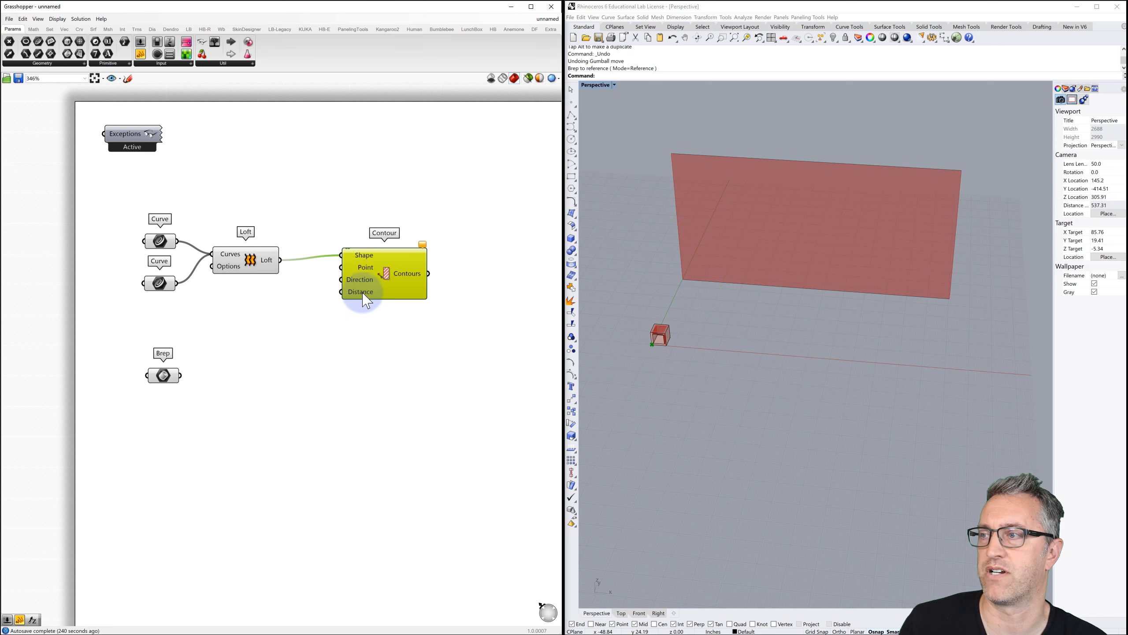
pyautogui.click(307, 305)
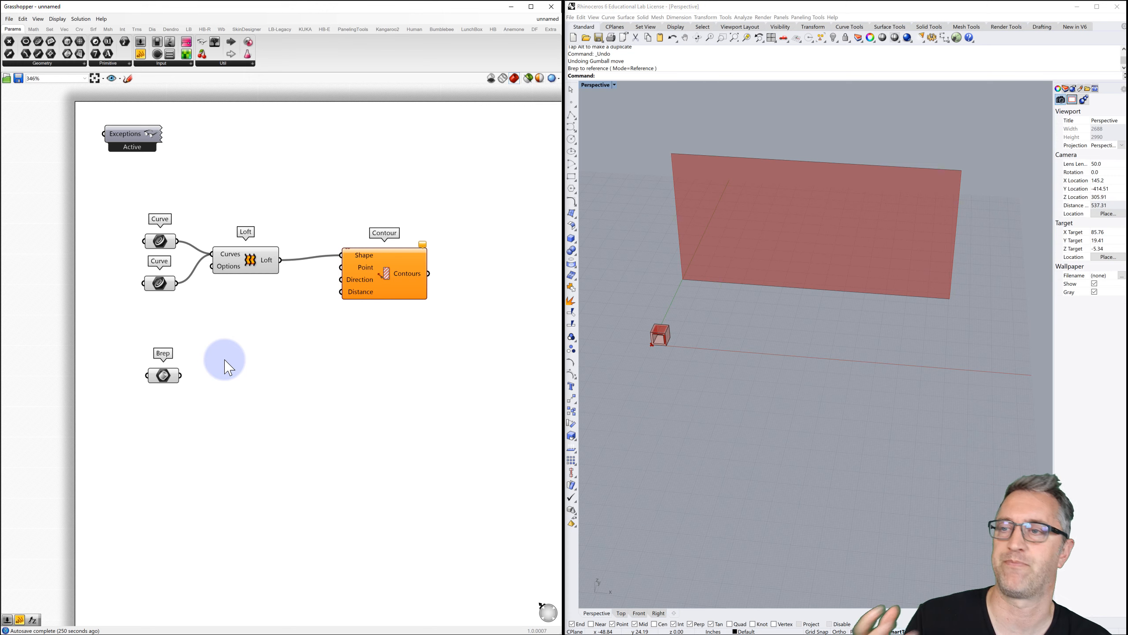
# Create an unnamed panel with value 8 and wire it into Contour's Distance input.
pyautogui.doubleClick(289, 299)
pyautogui.write('//')
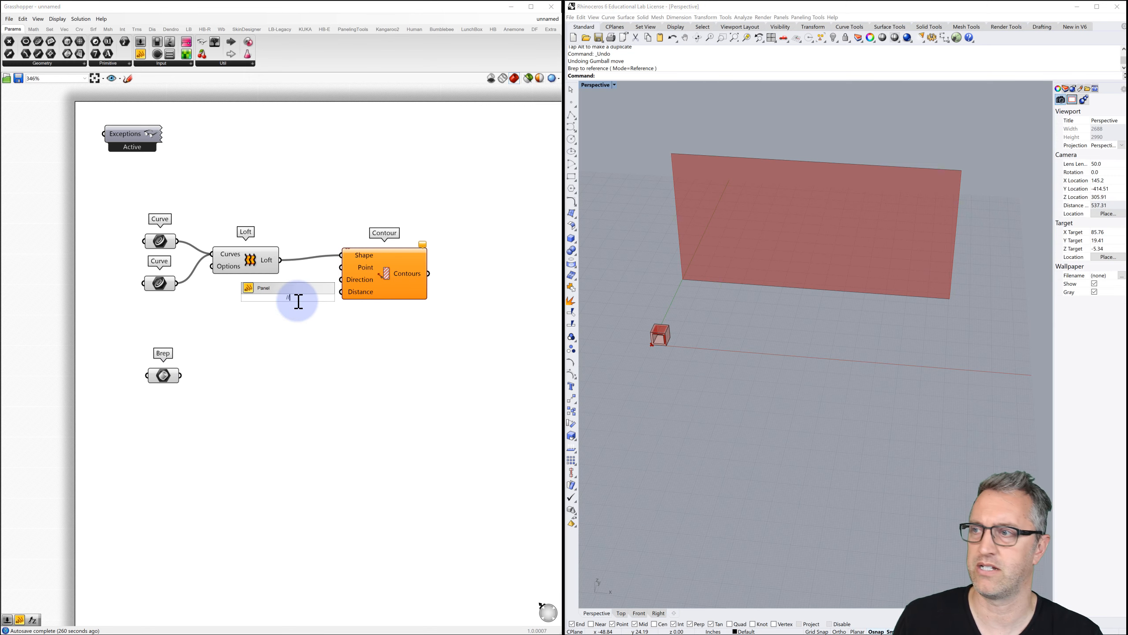
pyautogui.write('8')
pyautogui.press('Return')
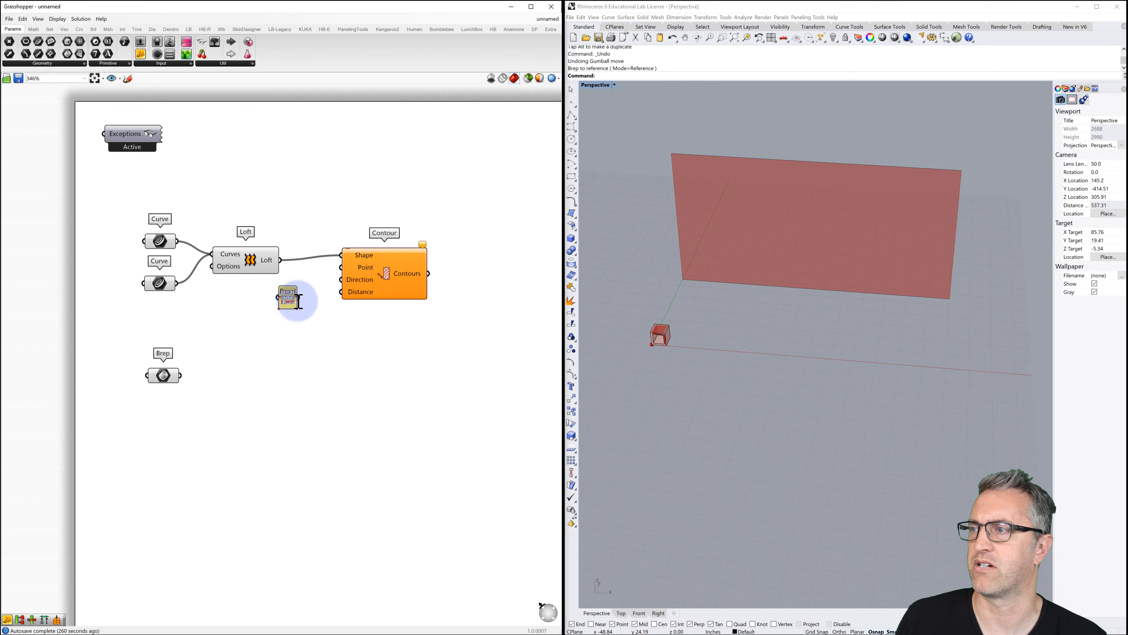
pyautogui.scroll(1, 286, 297)
pyautogui.rightClick(288, 297)
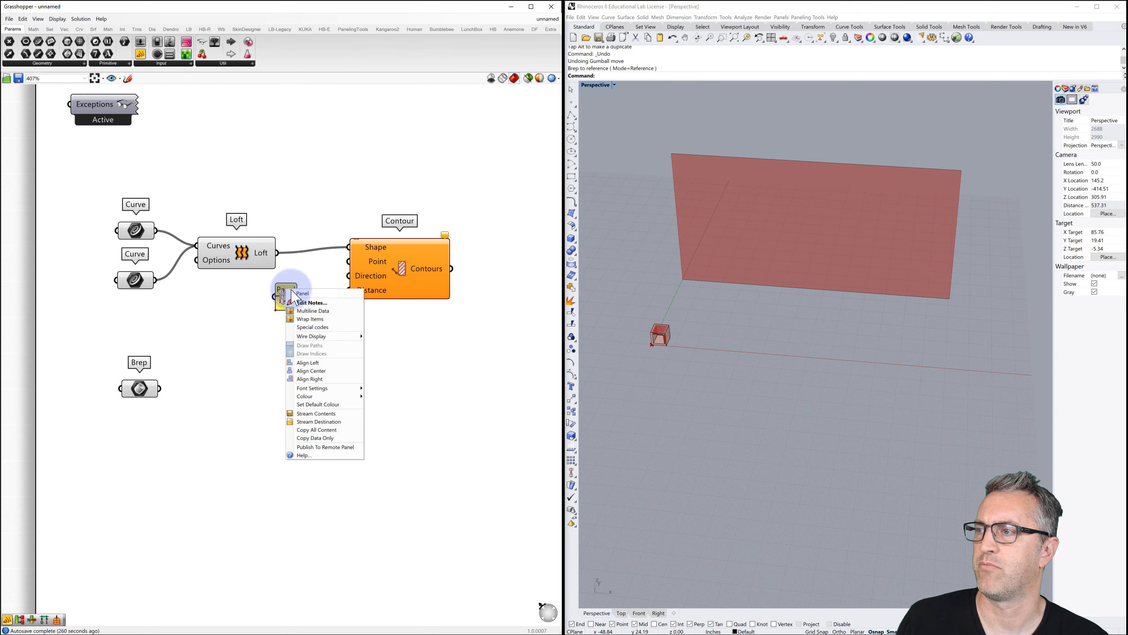
pyautogui.press('BackSpace')
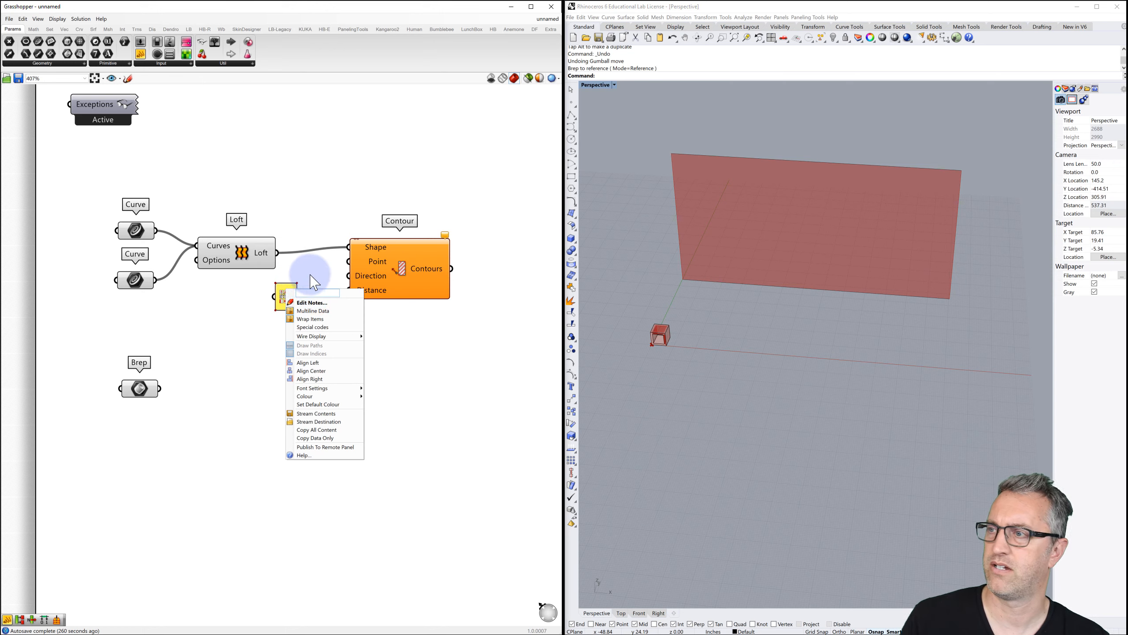
pyautogui.click(311, 270)
pyautogui.scroll(-2, 304, 287)
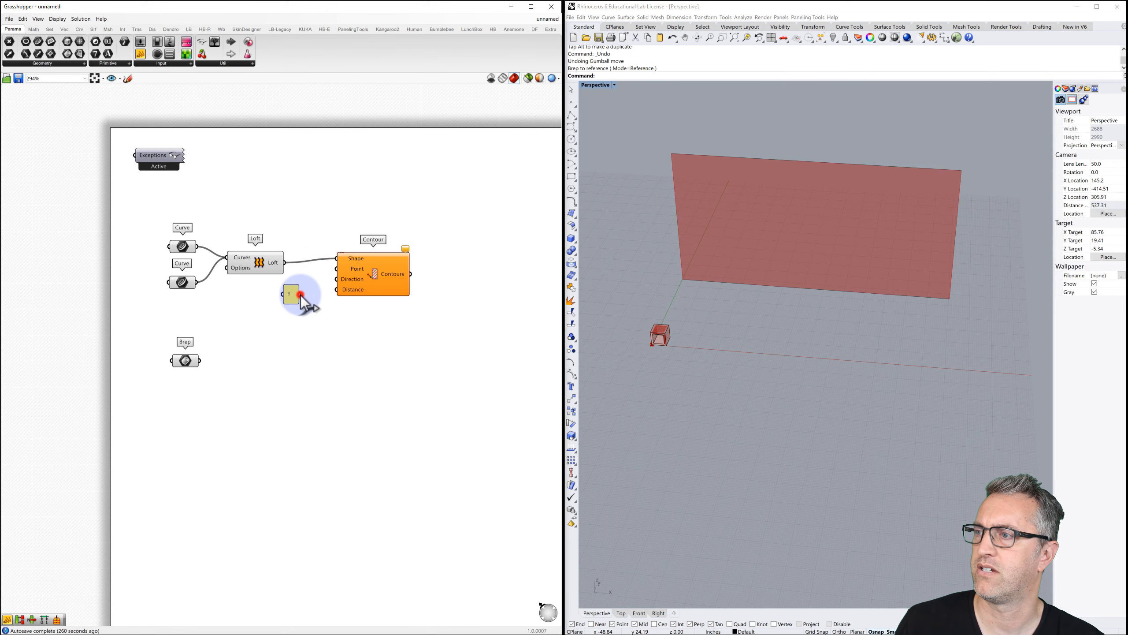
pyautogui.moveTo(300, 295); pyautogui.dragTo(336, 289)
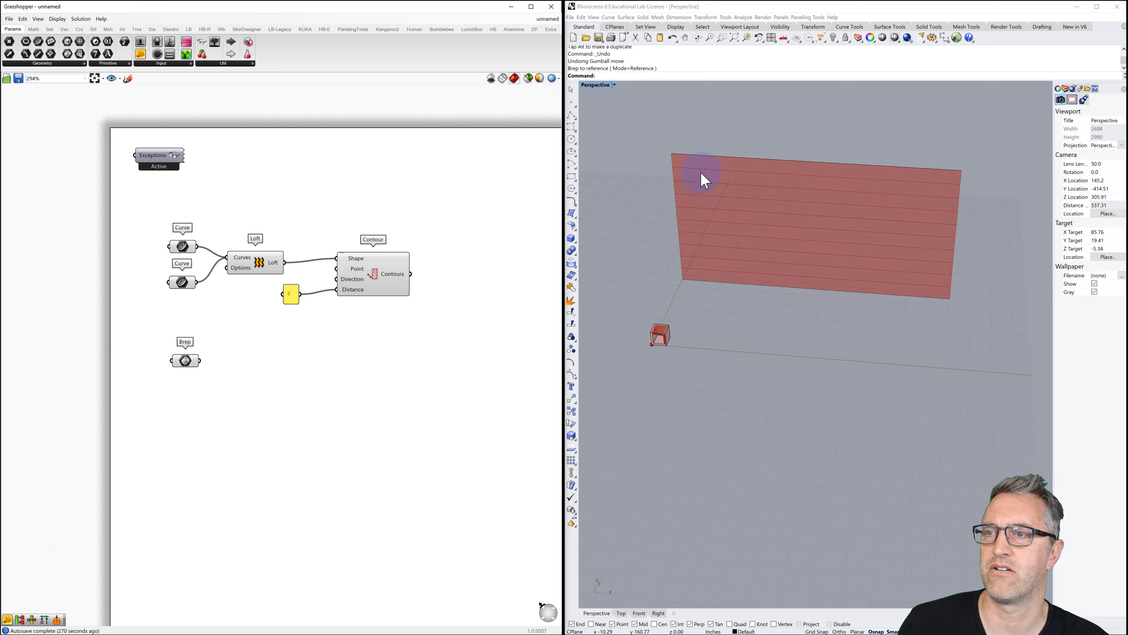
pyautogui.moveTo(727, 246)
pyautogui.mouseDown(button='right')
pyautogui.moveTo(697, 242)
pyautogui.moveTo(718, 245)
pyautogui.mouseUp(button='right')
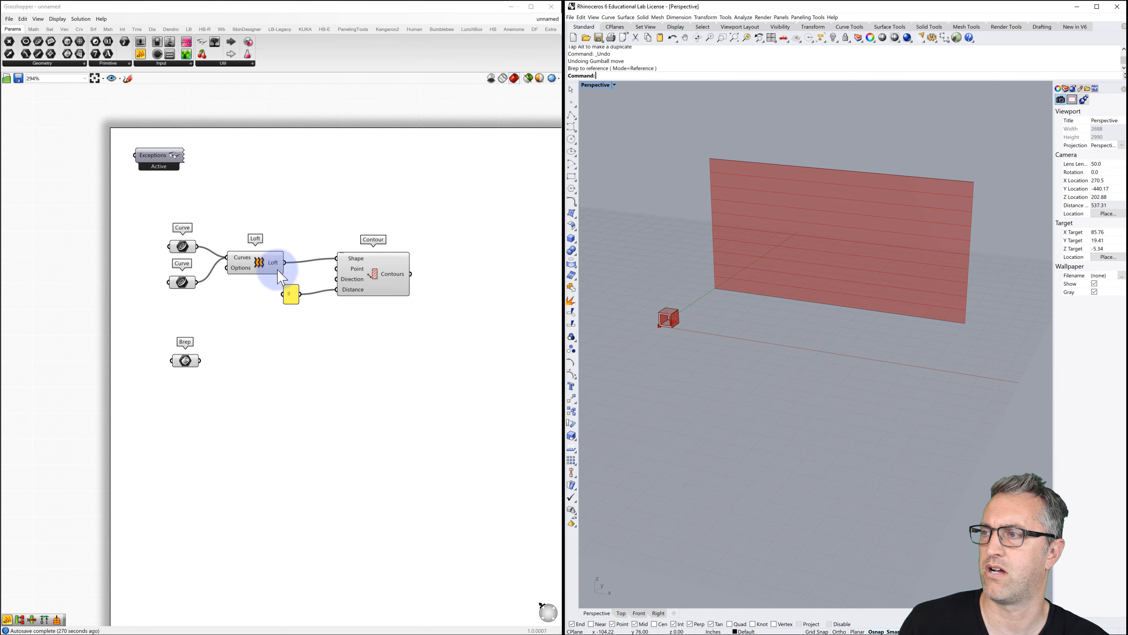
pyautogui.click(260, 265)
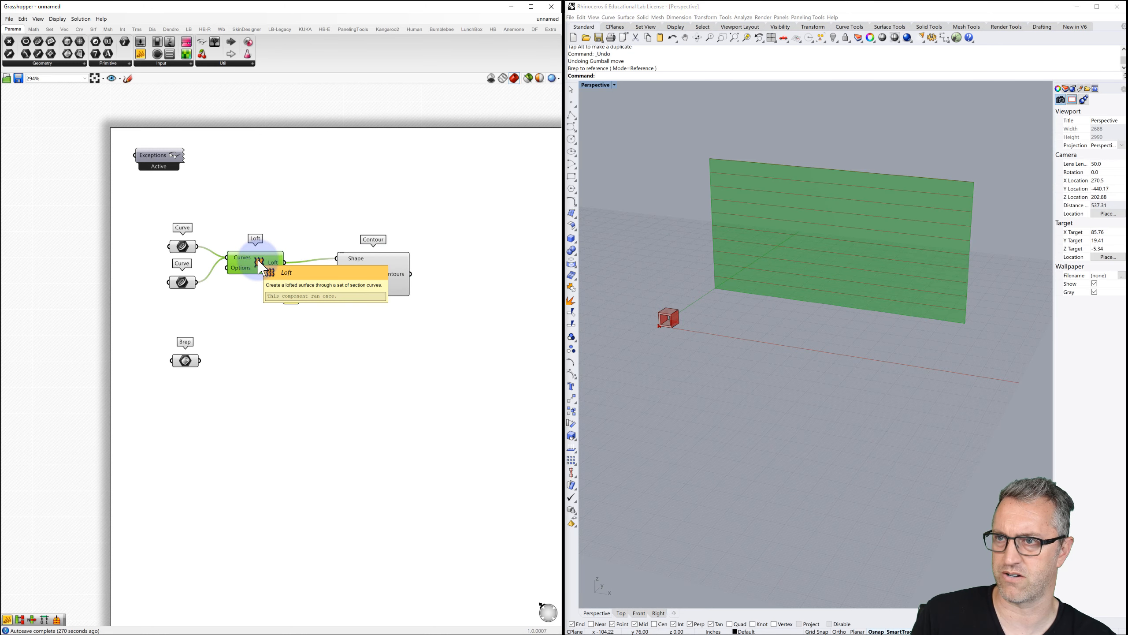
pyautogui.hotkey('ctrl', 'q')
pyautogui.click(182, 246)
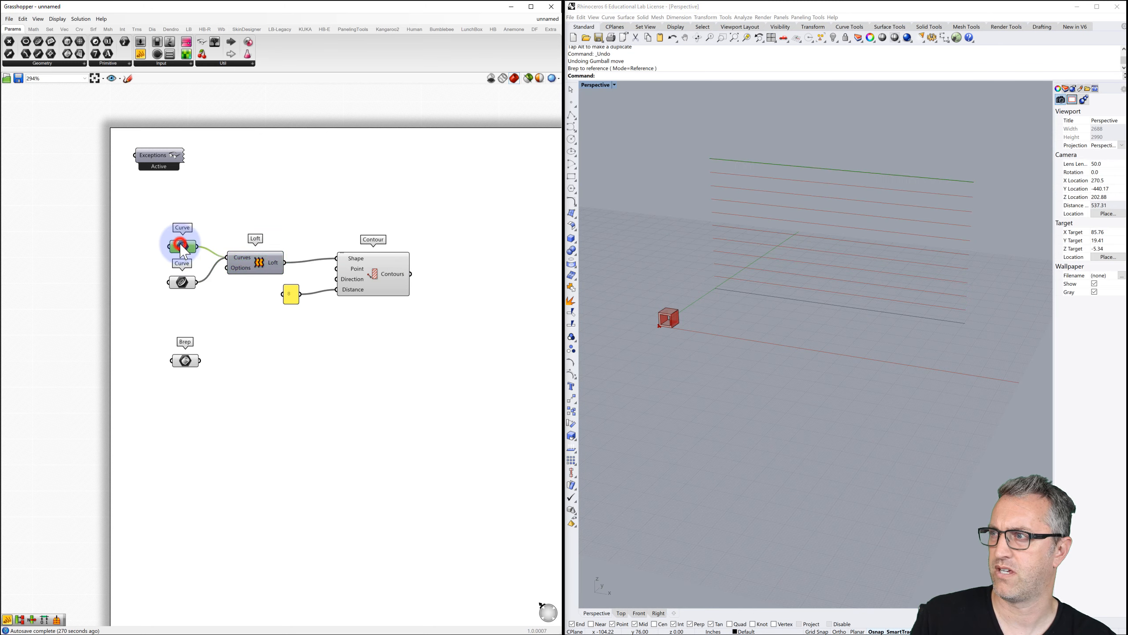
pyautogui.click(182, 282)
pyautogui.click(210, 312)
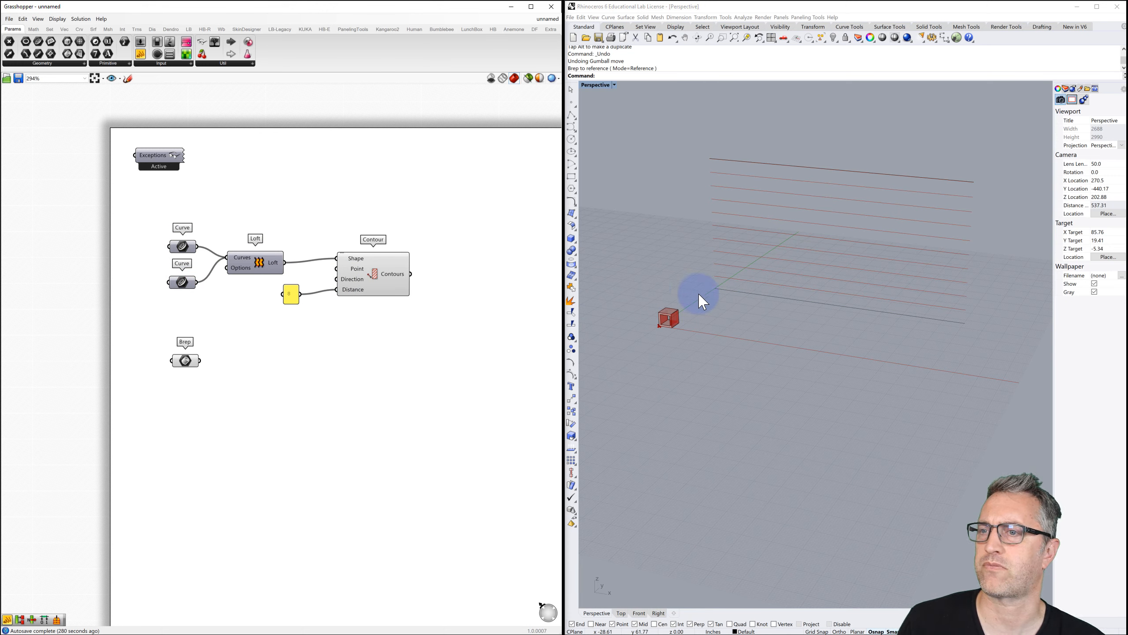
pyautogui.moveTo(787, 306); pyautogui.dragTo(756, 157)
pyautogui.click(673, 207)
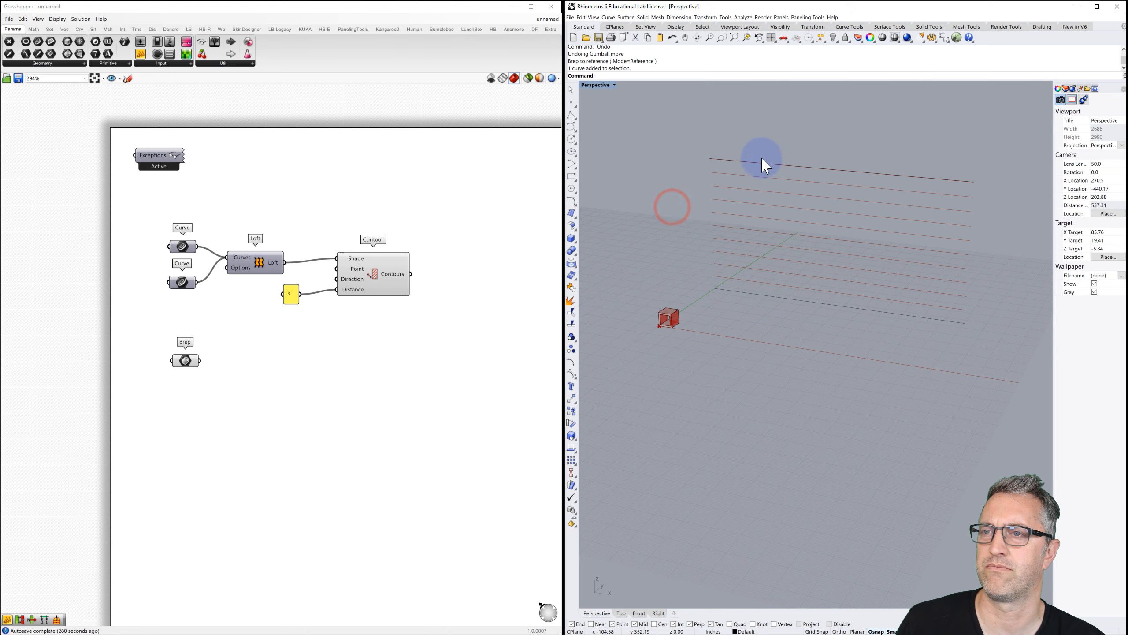
pyautogui.moveTo(682, 231)
pyautogui.mouseDown(button='right')
pyautogui.moveTo(689, 221)
pyautogui.moveTo(690, 235)
pyautogui.mouseUp(button='right')
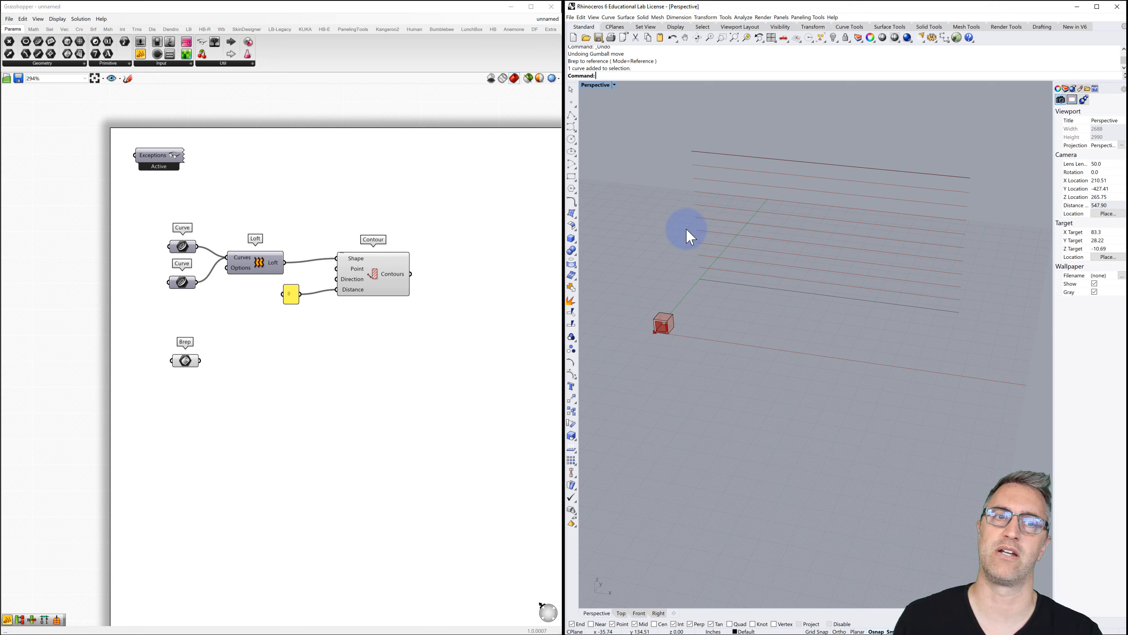
pyautogui.moveTo(440, 260); pyautogui.dragTo(368, 236, button='right')
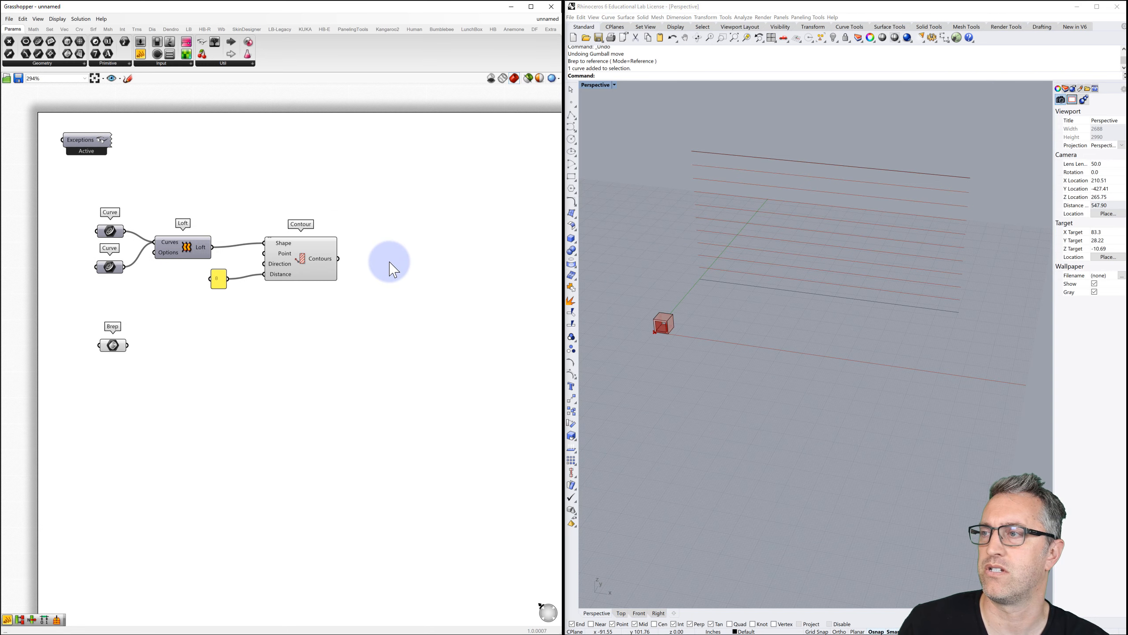
# Place a Dispatch component from a 'disp' search beside Contour and make room on the canvas.
pyautogui.doubleClick(391, 266)
pyautogui.write('disp')
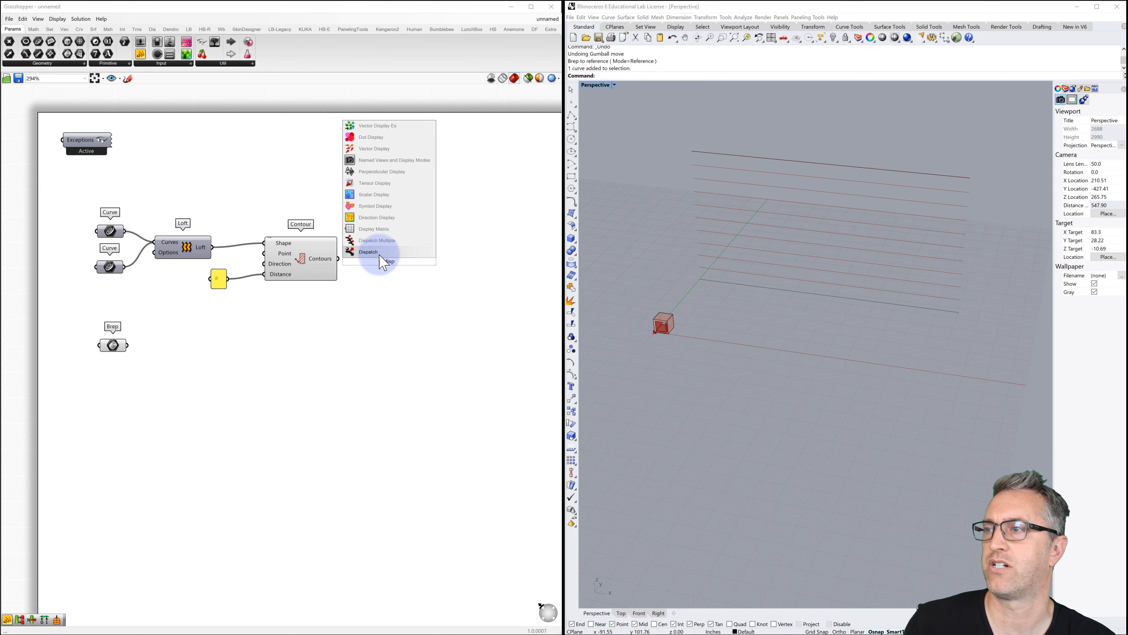
pyautogui.click(365, 250)
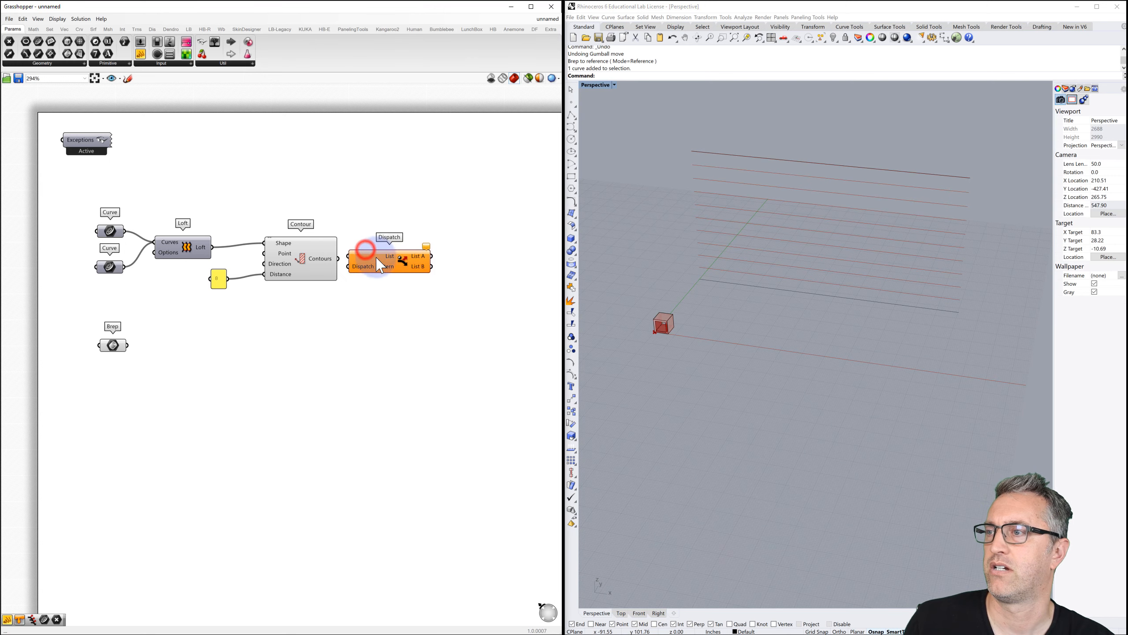
pyautogui.moveTo(375, 256); pyautogui.dragTo(423, 266)
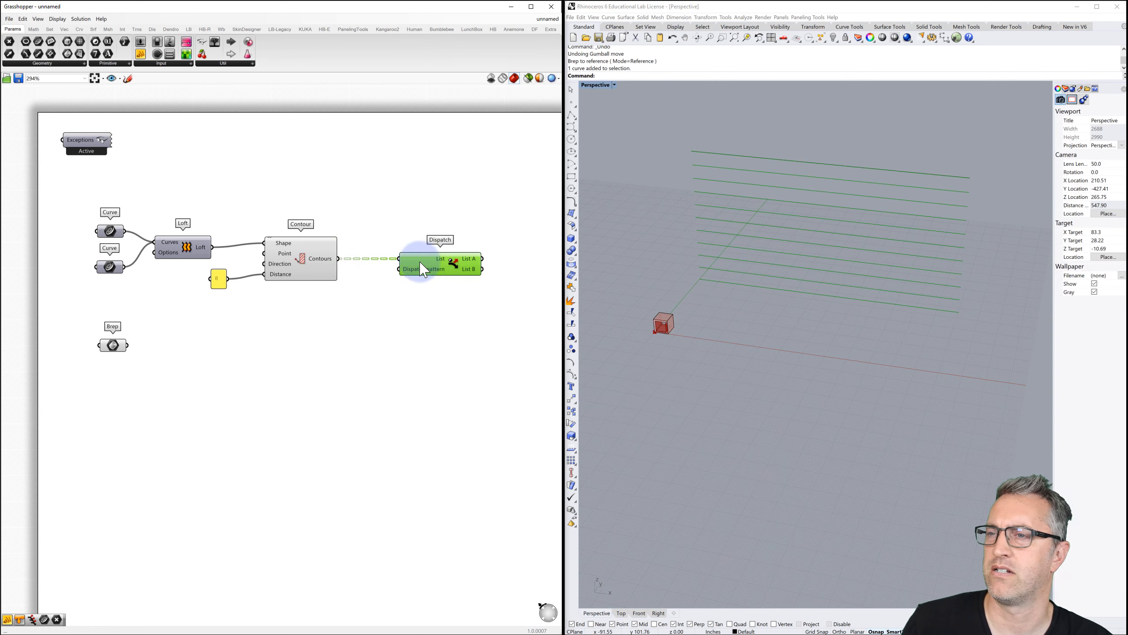
pyautogui.moveTo(426, 276)
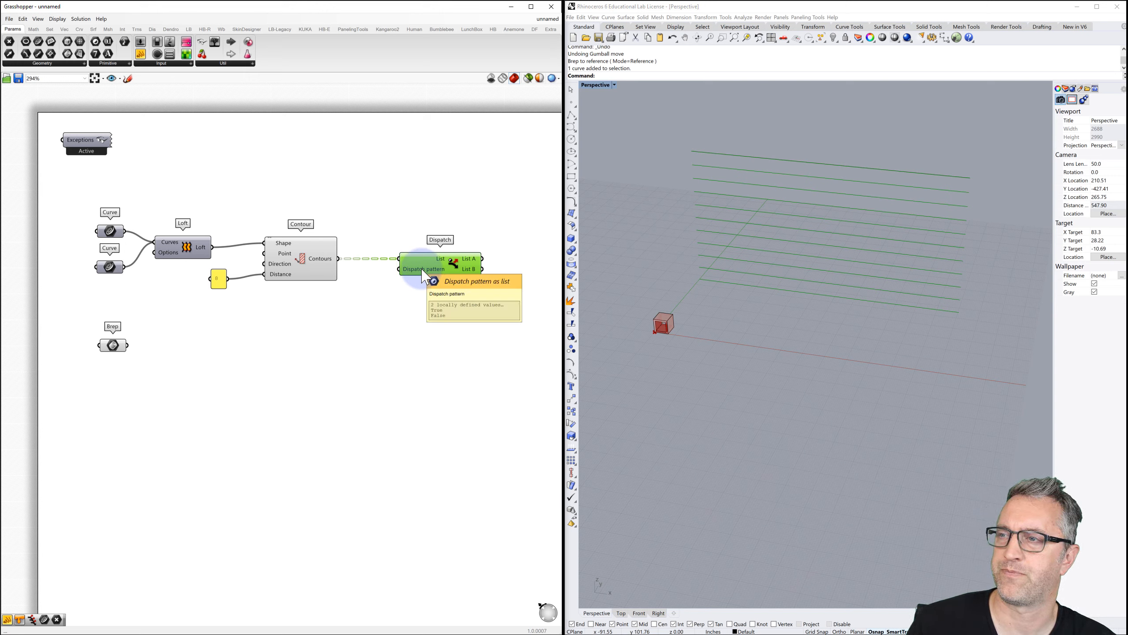
pyautogui.moveTo(486, 265); pyautogui.dragTo(455, 262, button='right')
# Add two Curve parameters beside Dispatch, the second duplicated below the first.
pyautogui.click(462, 269)
pyautogui.doubleClick(460, 263)
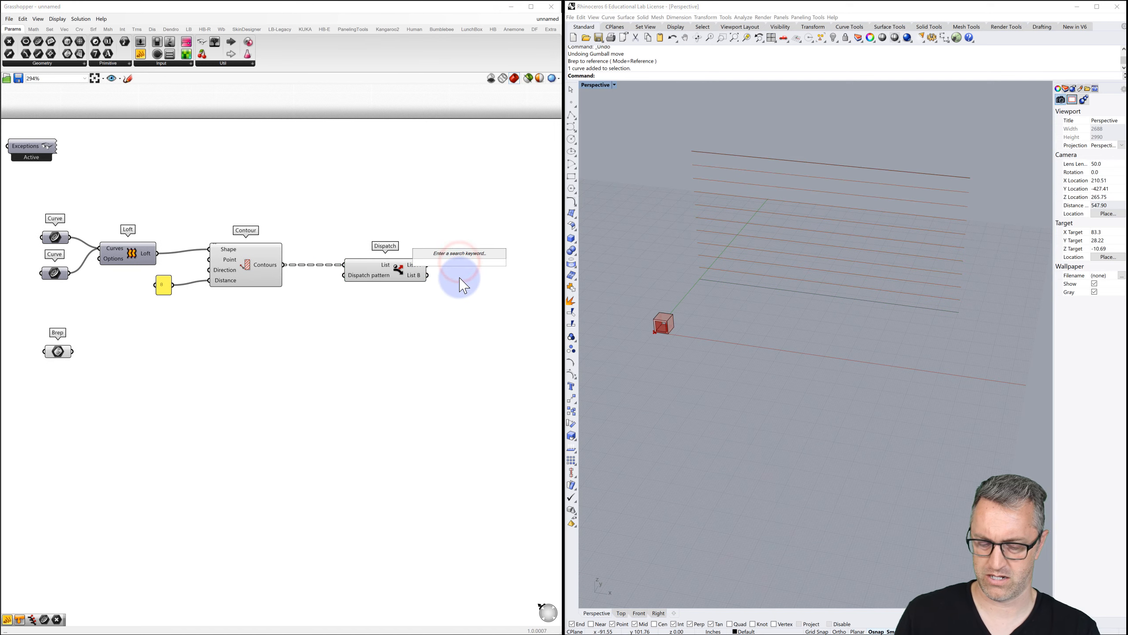
pyautogui.write('curve')
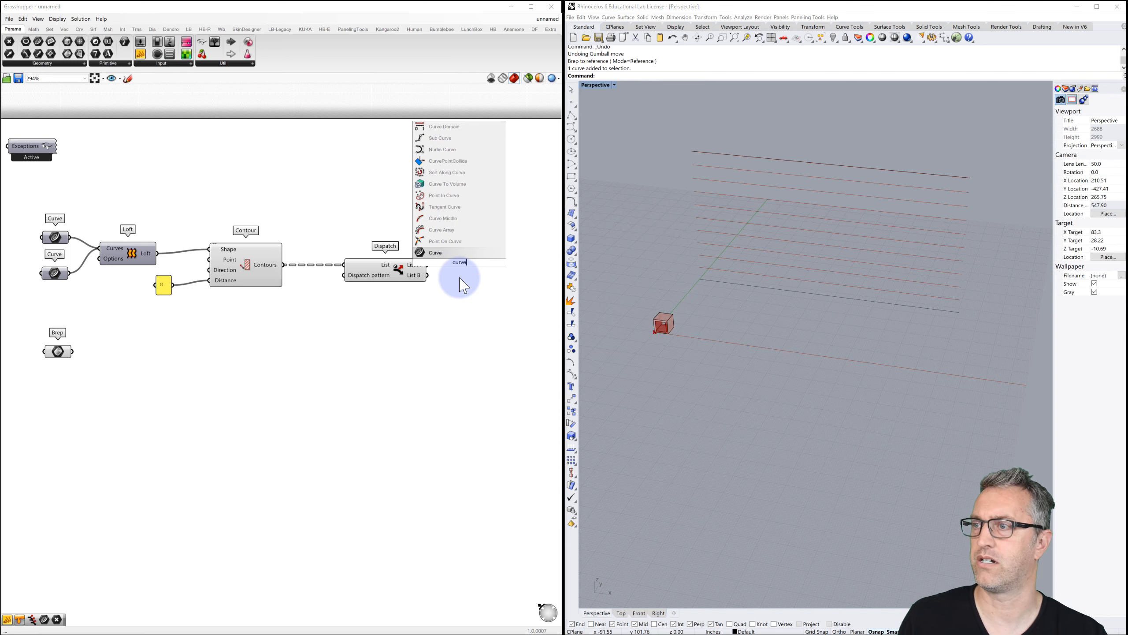
pyautogui.click(433, 253)
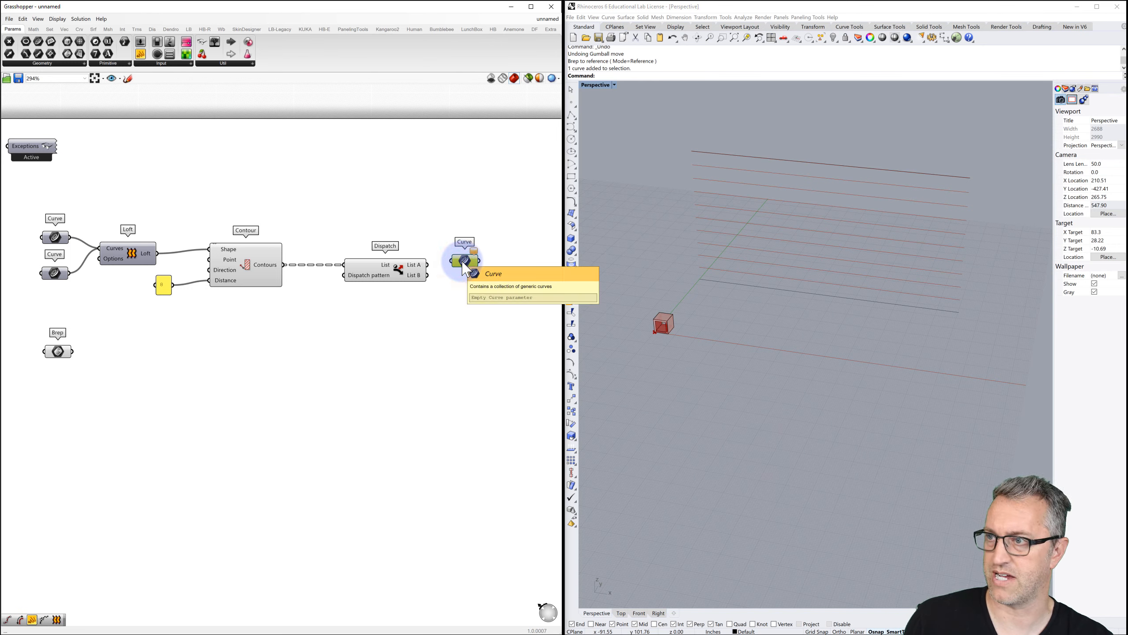
pyautogui.moveTo(465, 267)
pyautogui.keyDown('alt'); pyautogui.mouseDown()
pyautogui.moveTo(466, 284)
pyautogui.moveTo(430, 264)
pyautogui.moveTo(451, 260)
pyautogui.moveTo(461, 286)
pyautogui.mouseUp(); pyautogui.keyUp('alt')
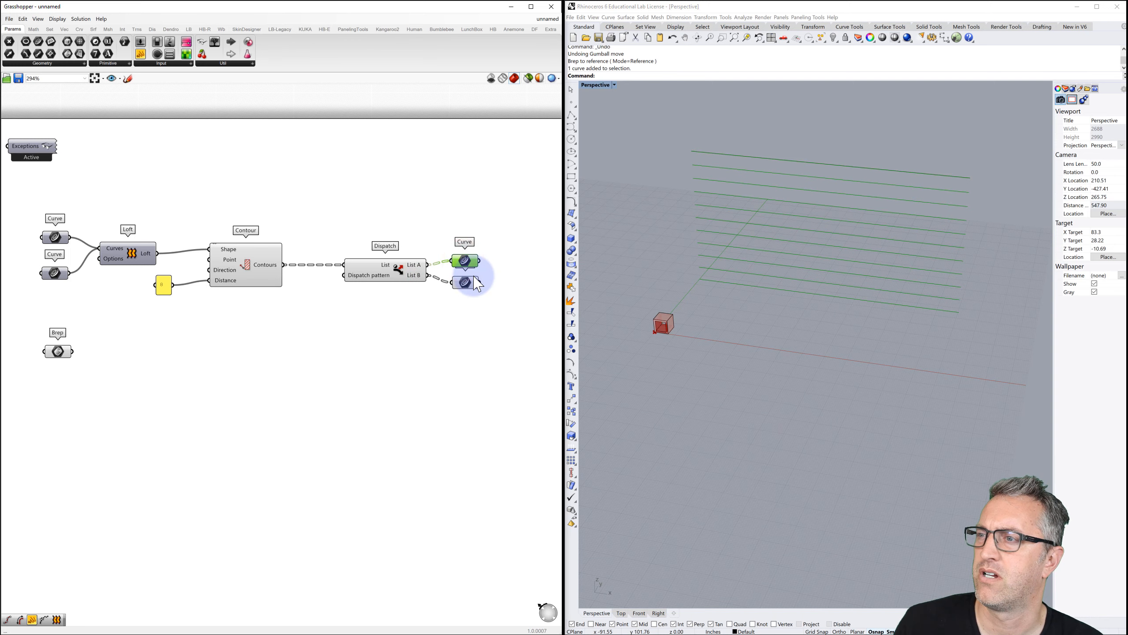
pyautogui.click(461, 305)
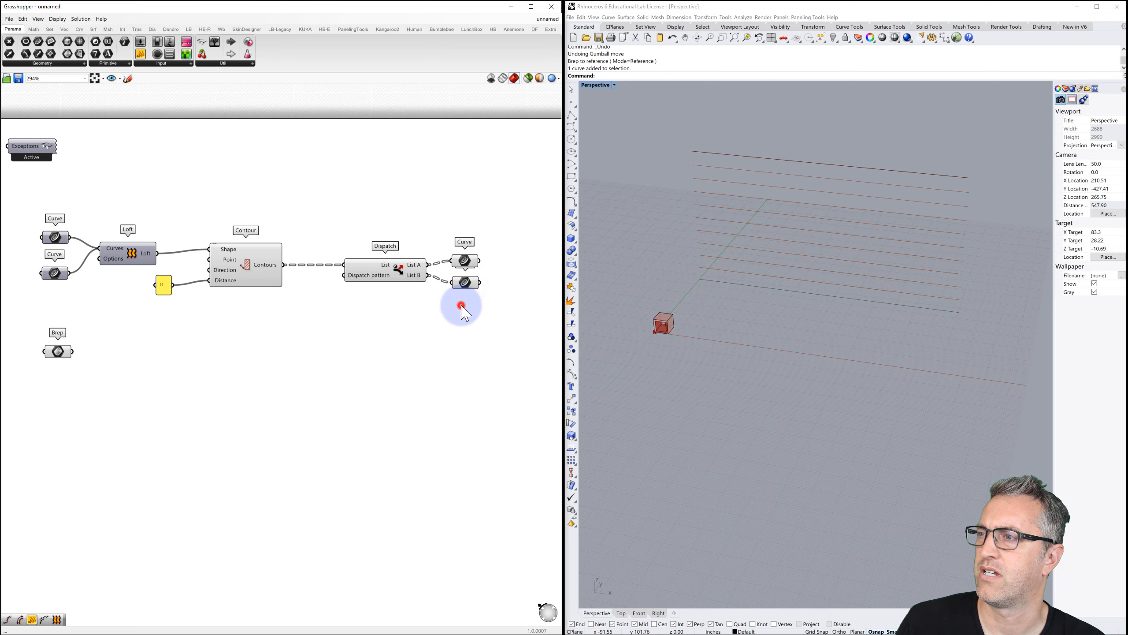
# Inspect the options of Dispatch's pattern input without changing them.
pyautogui.moveTo(363, 280)
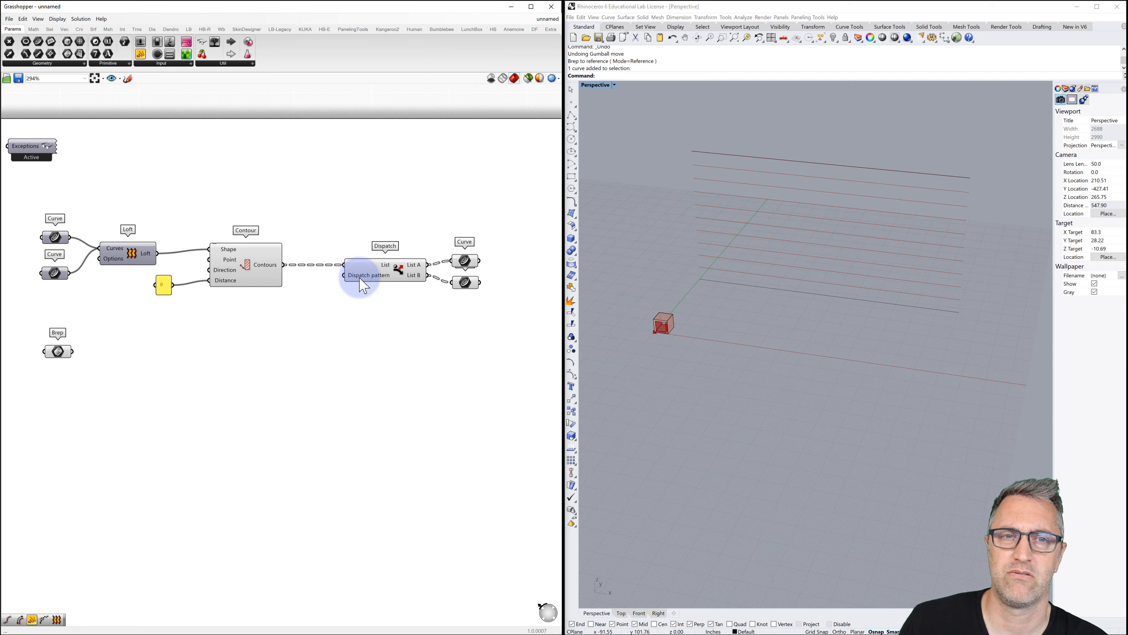
pyautogui.moveTo(359, 274); pyautogui.dragTo(359, 273, button='right')
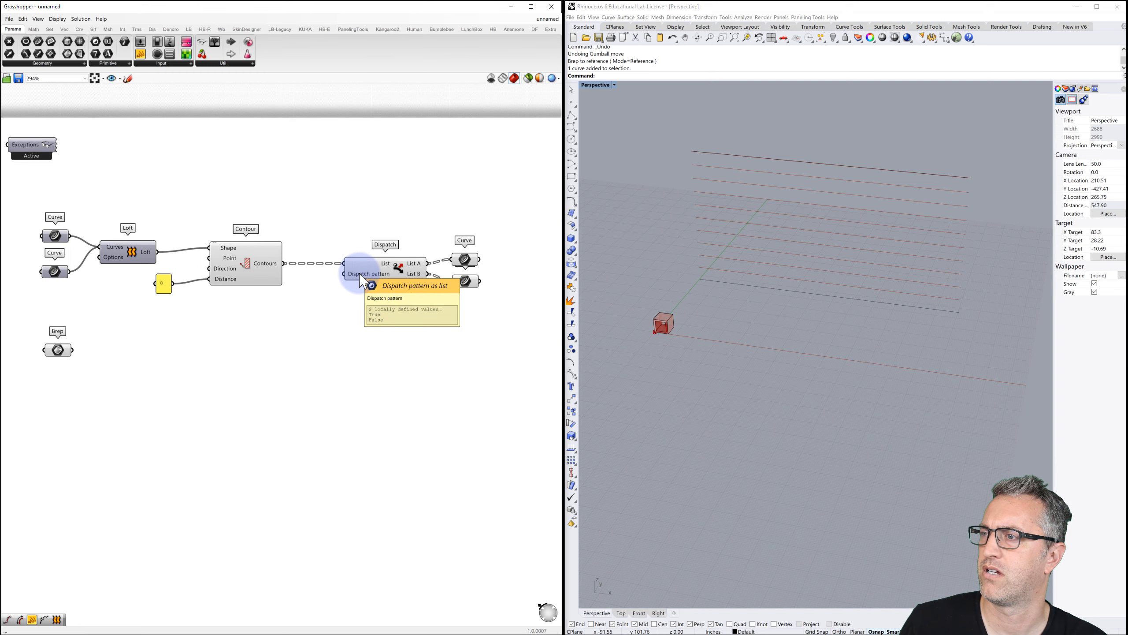
pyautogui.rightClick(360, 273)
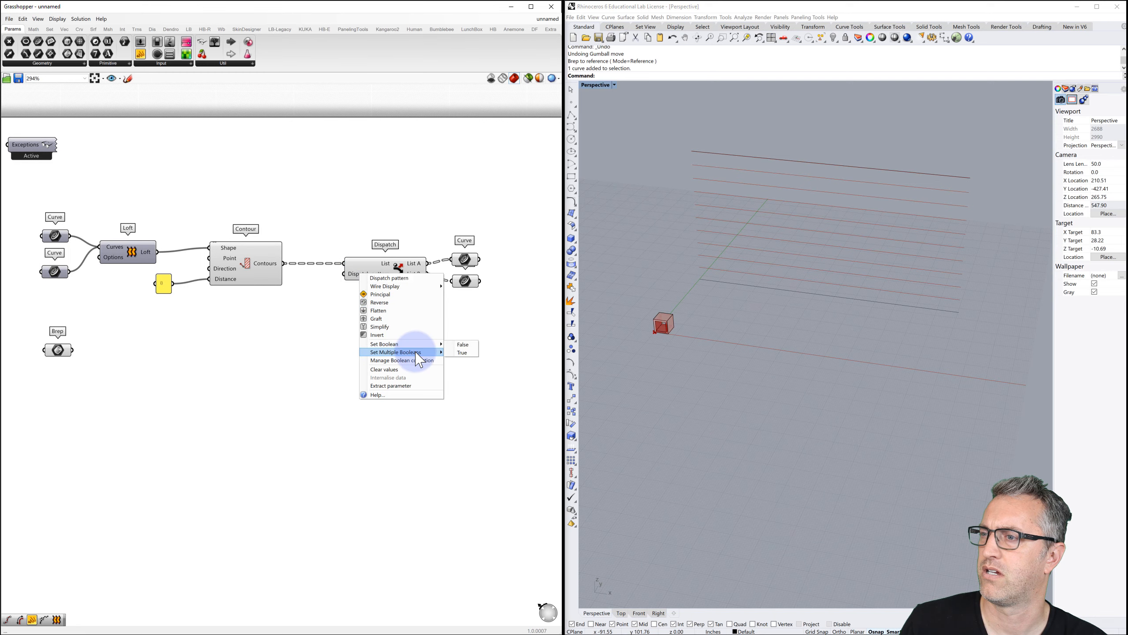
pyautogui.moveTo(416, 353)
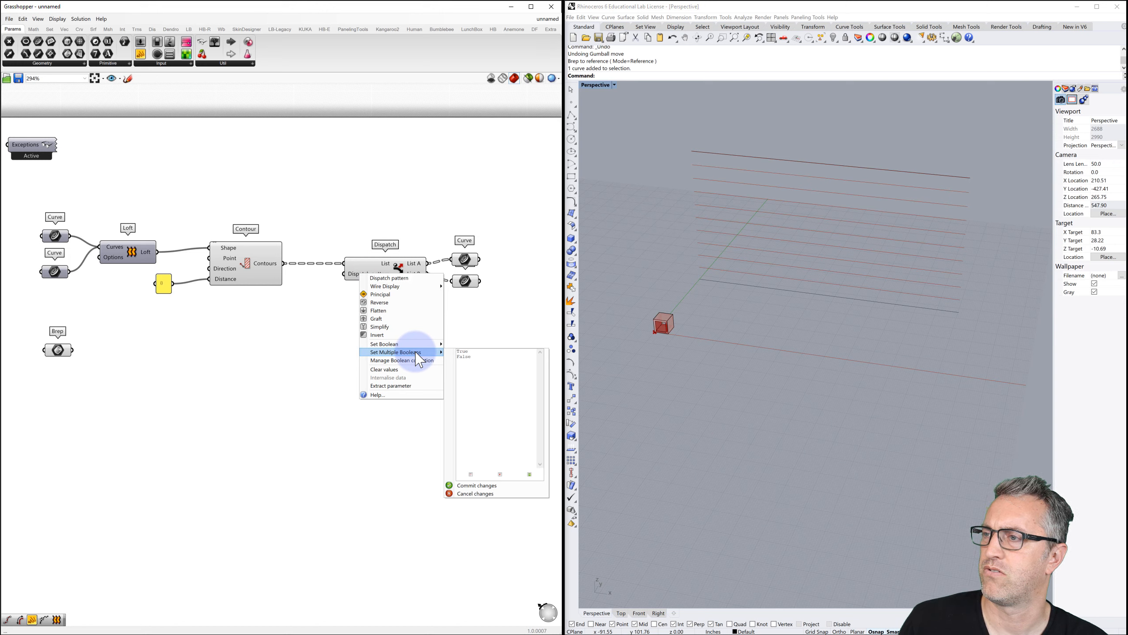
pyautogui.click(322, 302)
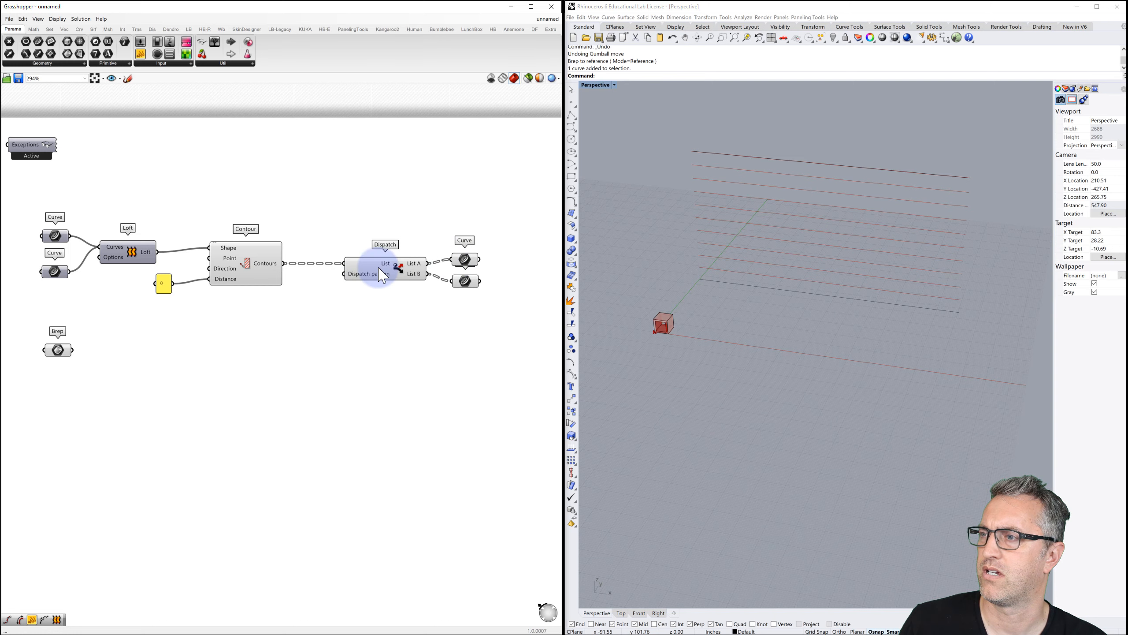
# Preview the List A, List B and full contour curves in Rhino to check the split.
pyautogui.click(402, 270)
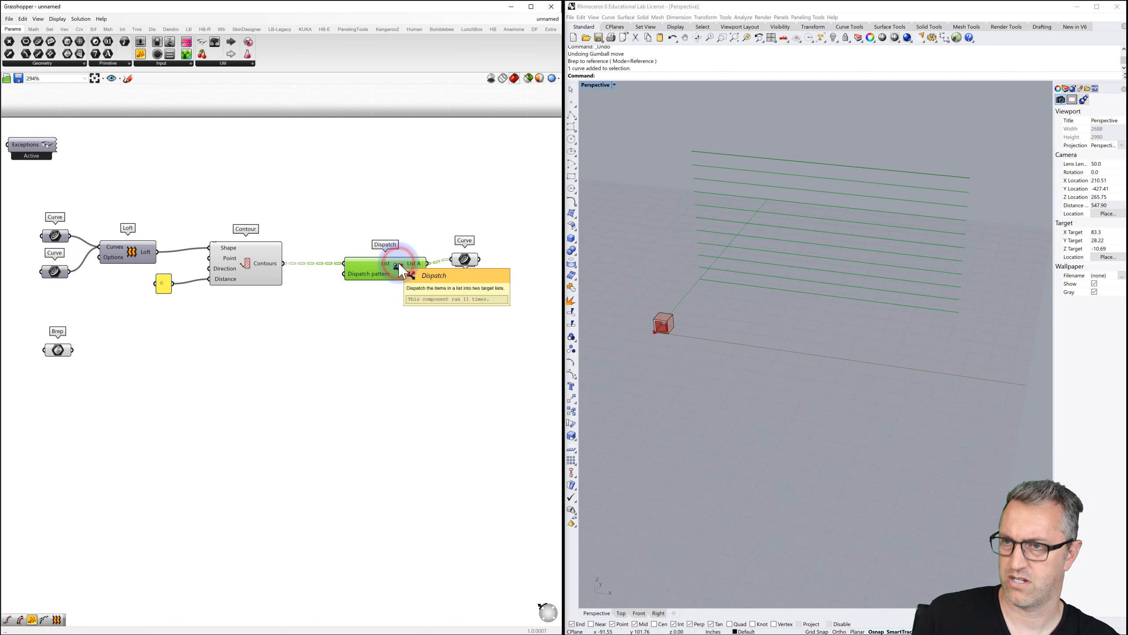
pyautogui.click(474, 266)
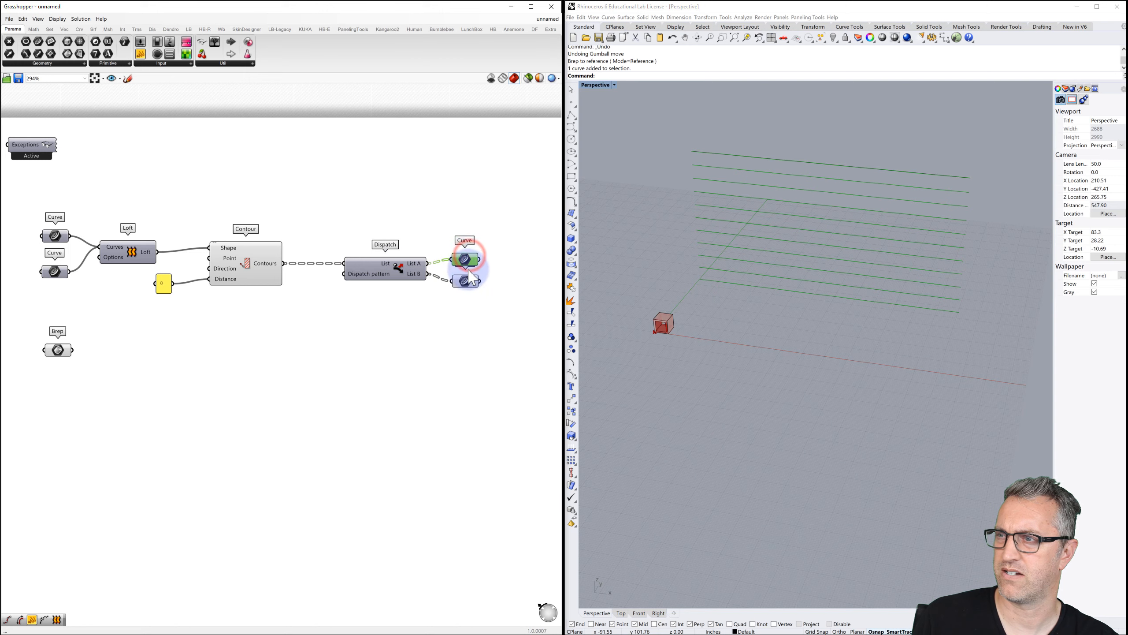
pyautogui.click(471, 287)
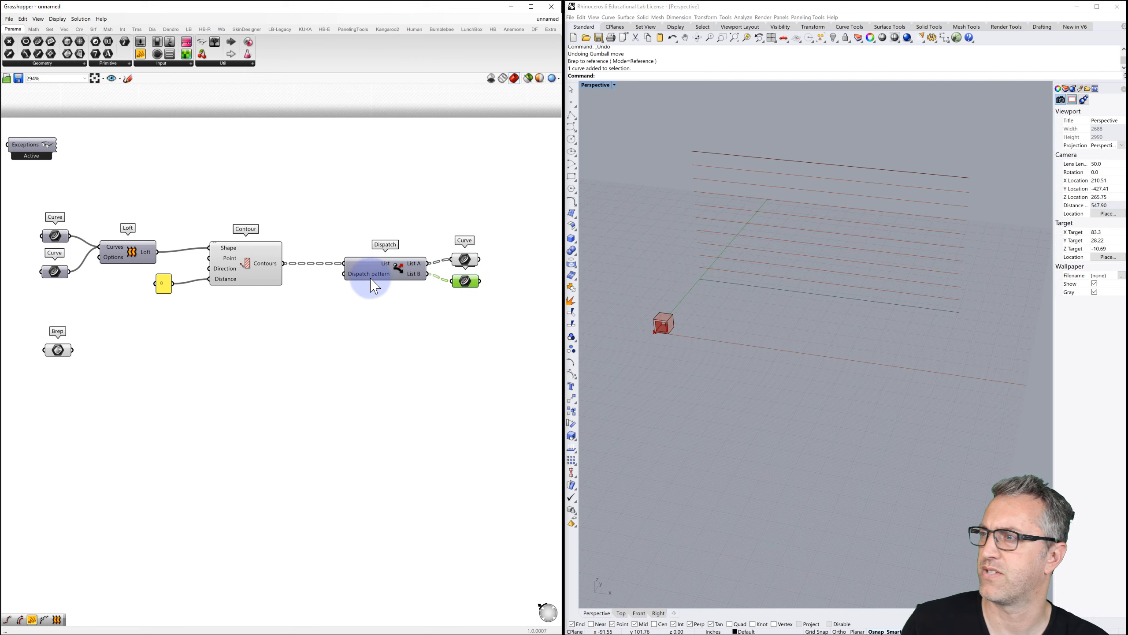
pyautogui.click(251, 271)
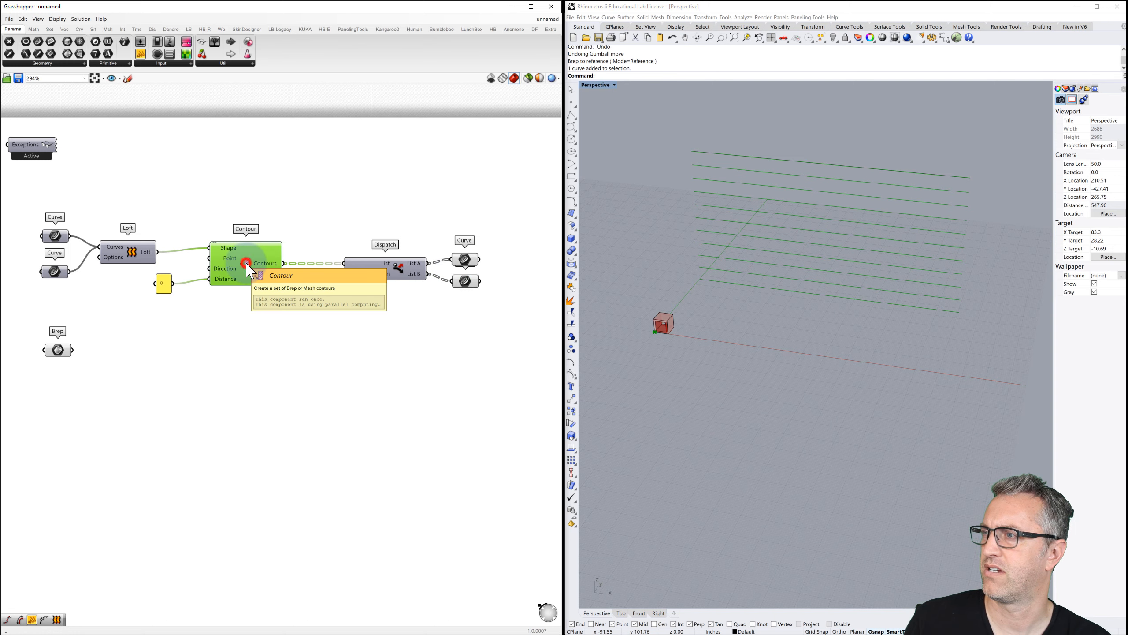
pyautogui.click(283, 307)
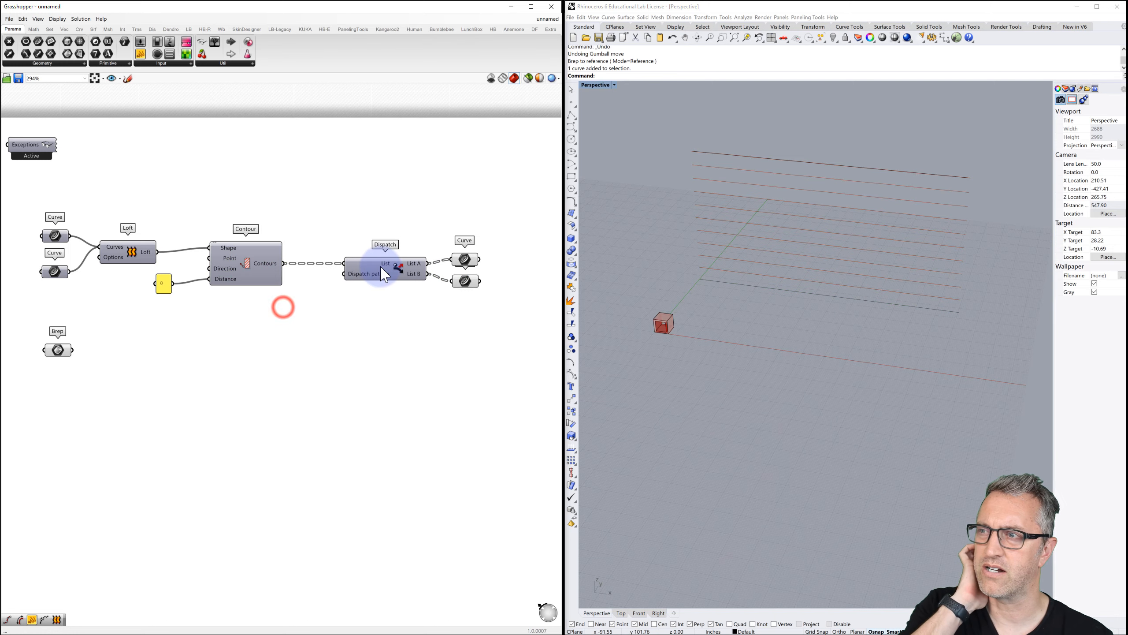
pyautogui.click(469, 260)
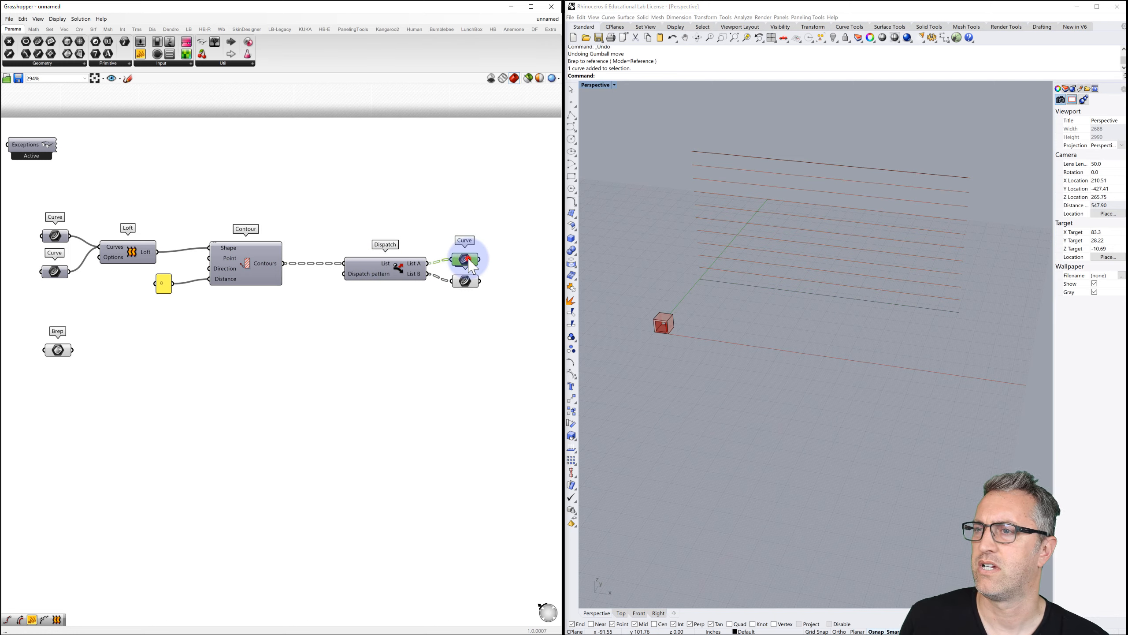
pyautogui.doubleClick(329, 304)
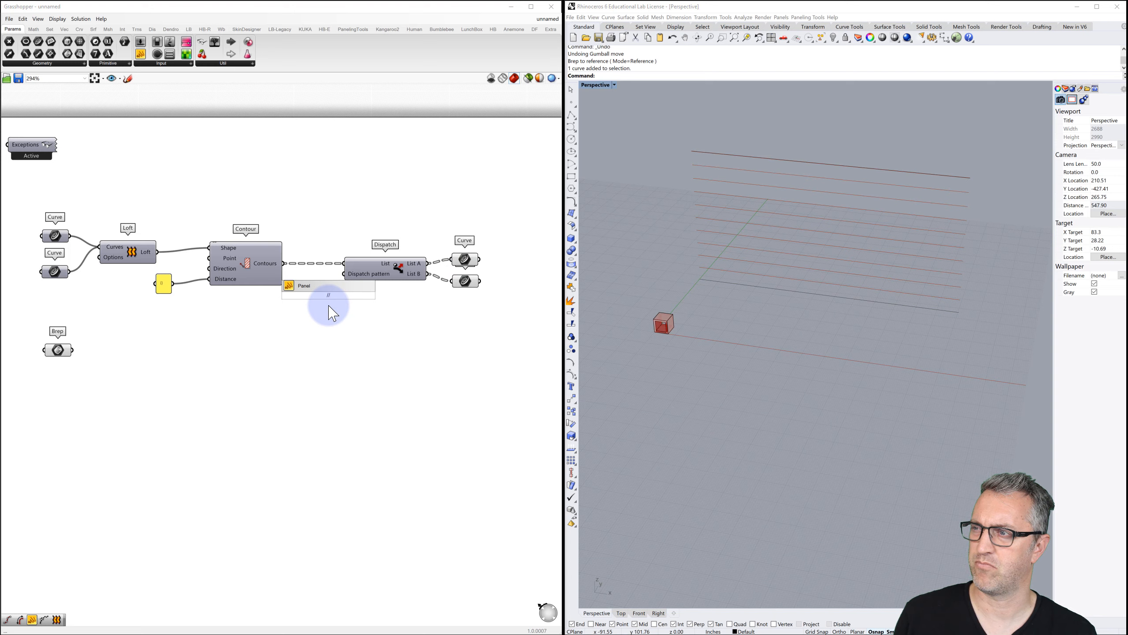
# Create an unnamed multiline panel holding the 1/0 pattern and place it below Contour.
pyautogui.press('Return')
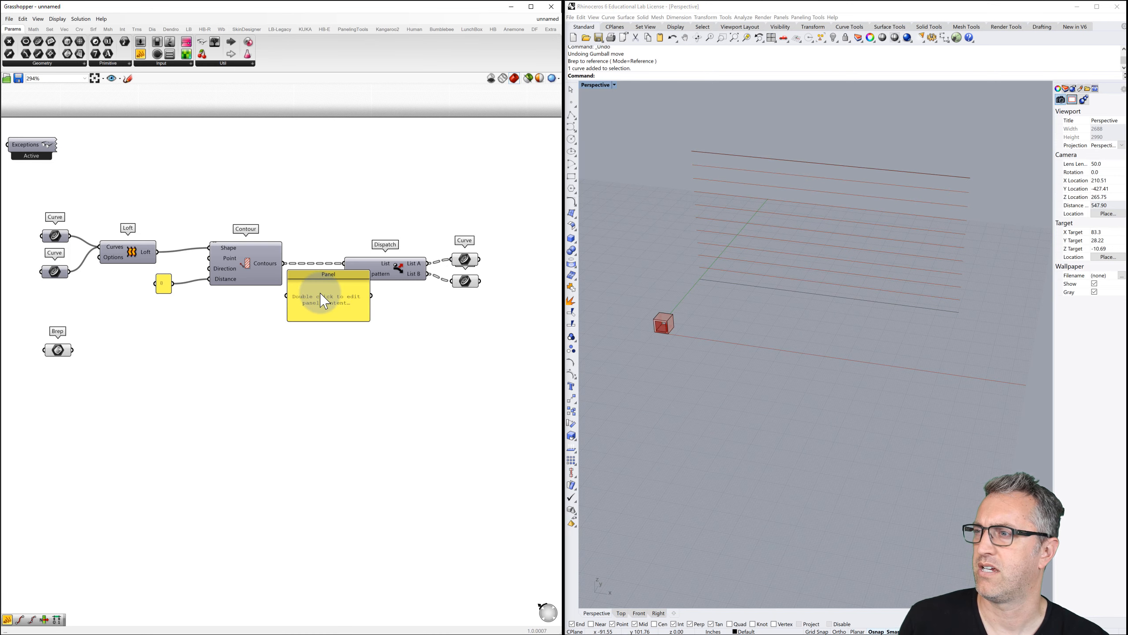
pyautogui.rightClick(329, 276)
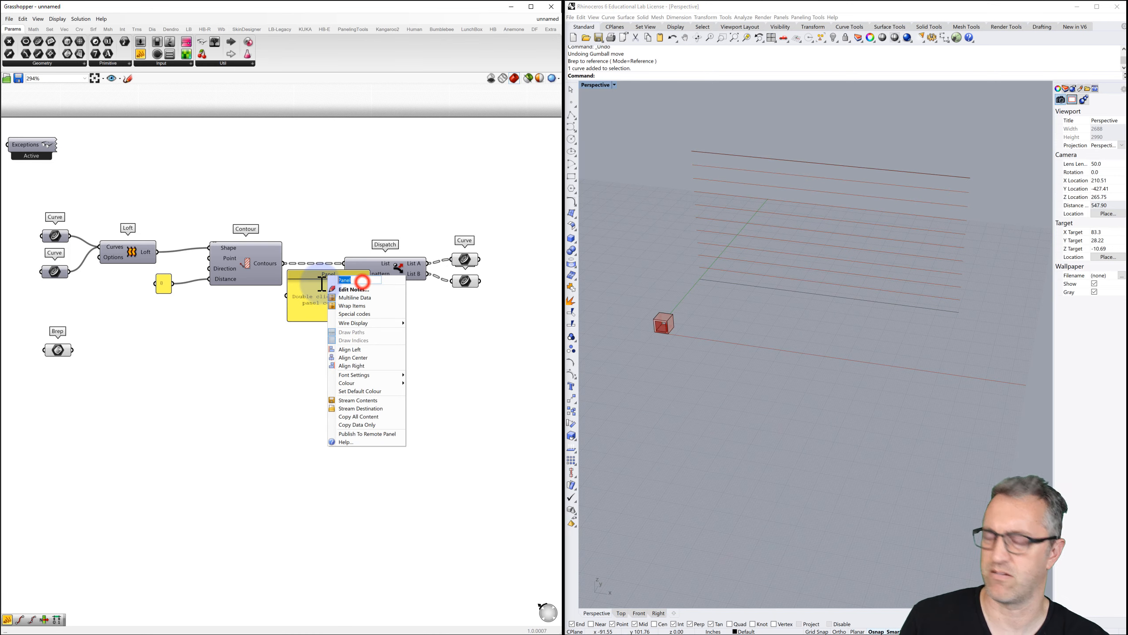
pyautogui.press('BackSpace')
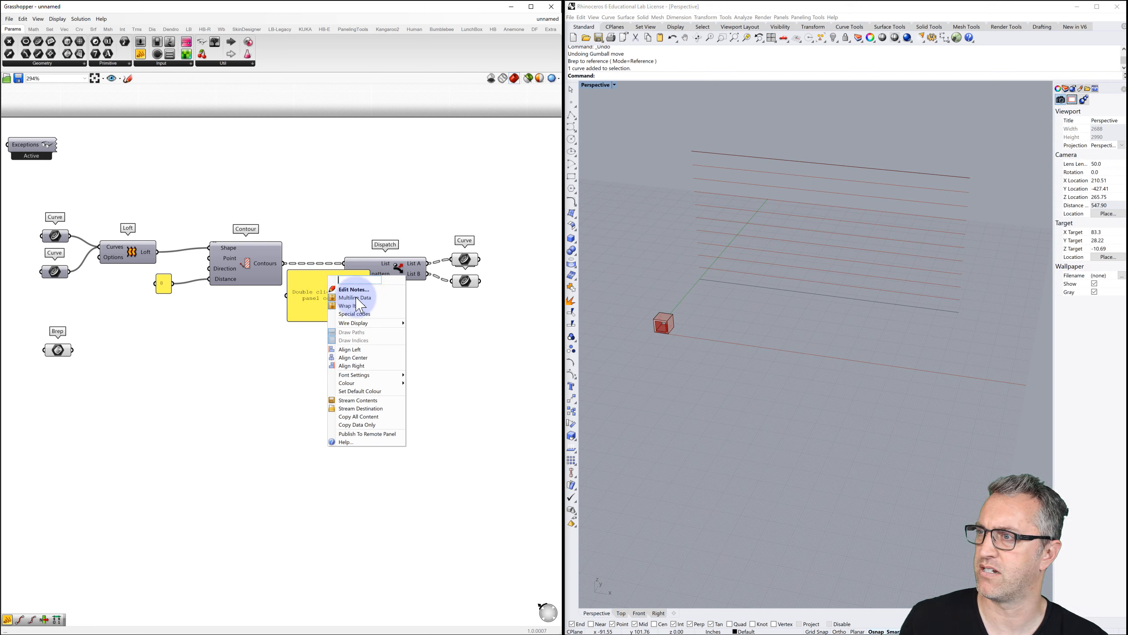
pyautogui.click(357, 297)
pyautogui.doubleClick(319, 292)
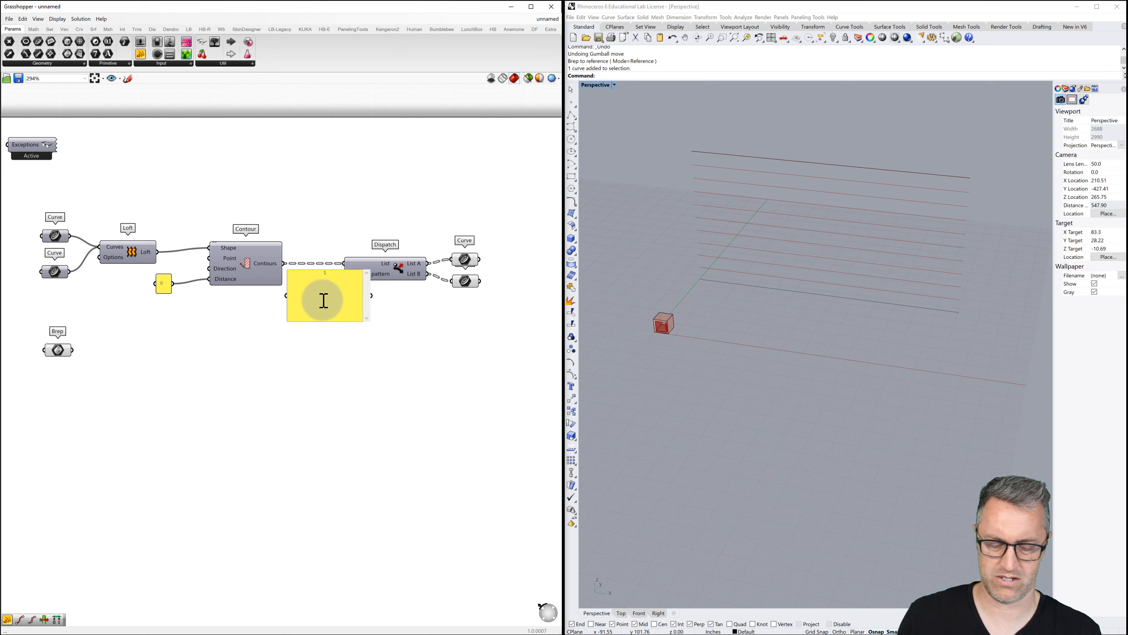
pyautogui.click(323, 383)
pyautogui.moveTo(327, 274); pyautogui.dragTo(350, 274)
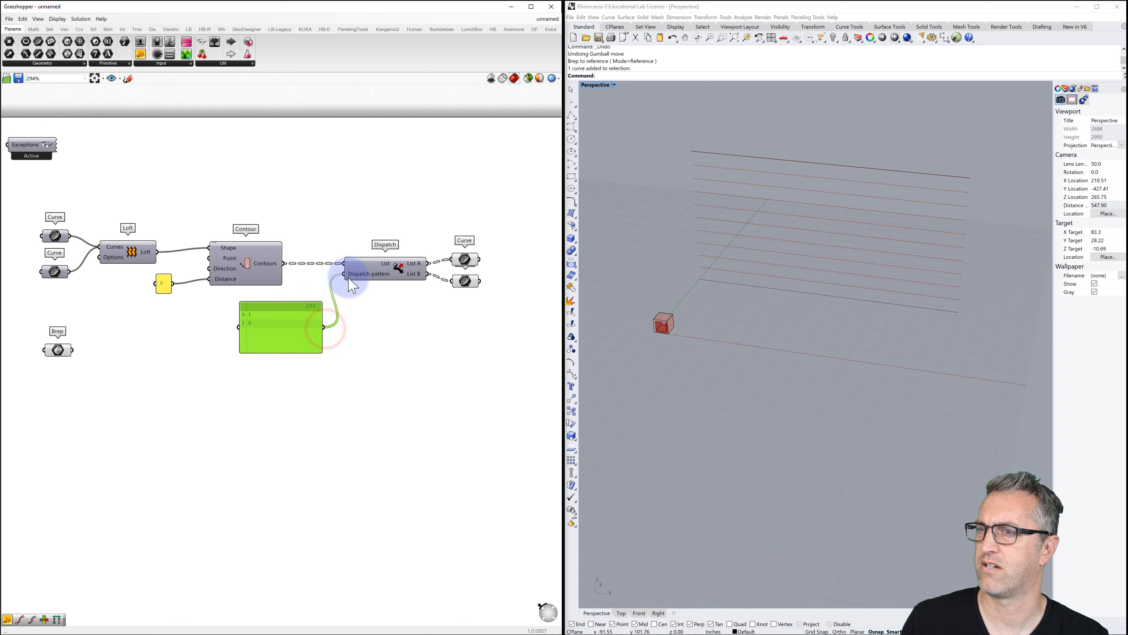
# Check the List A curves and adjust how the pattern panel displays its data.
pyautogui.click(465, 259)
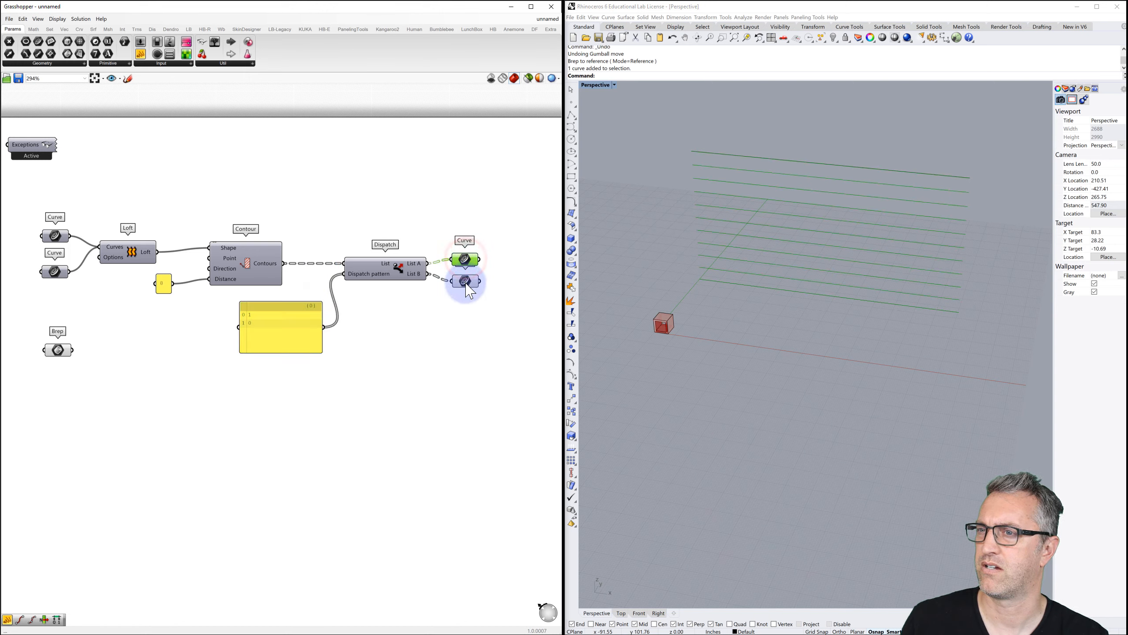
pyautogui.click(393, 272)
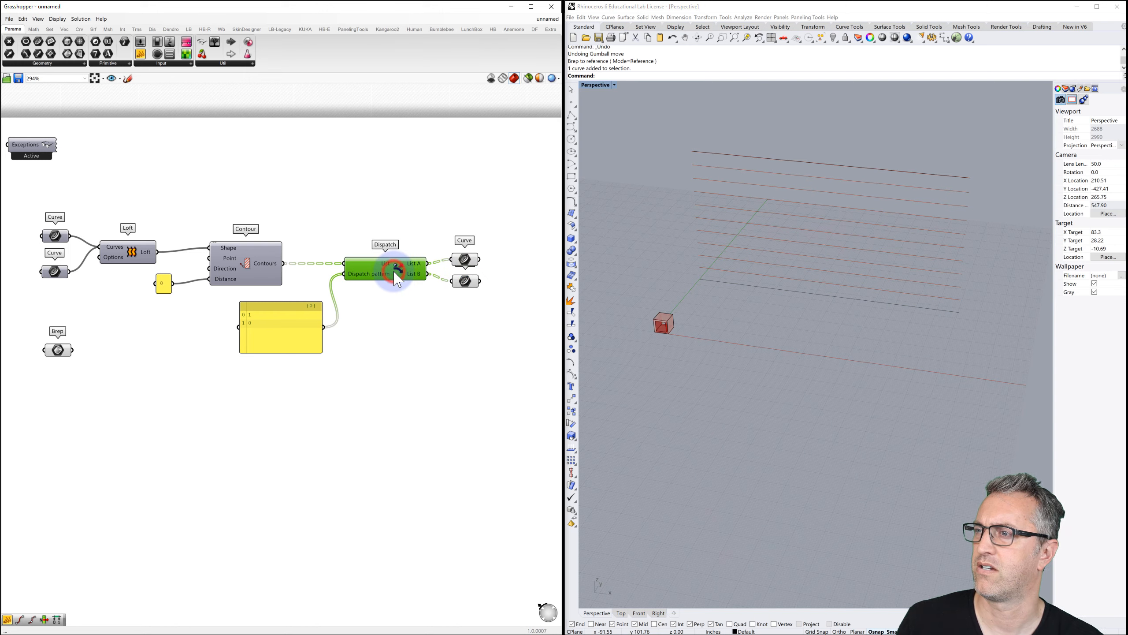
pyautogui.rightClick(269, 310)
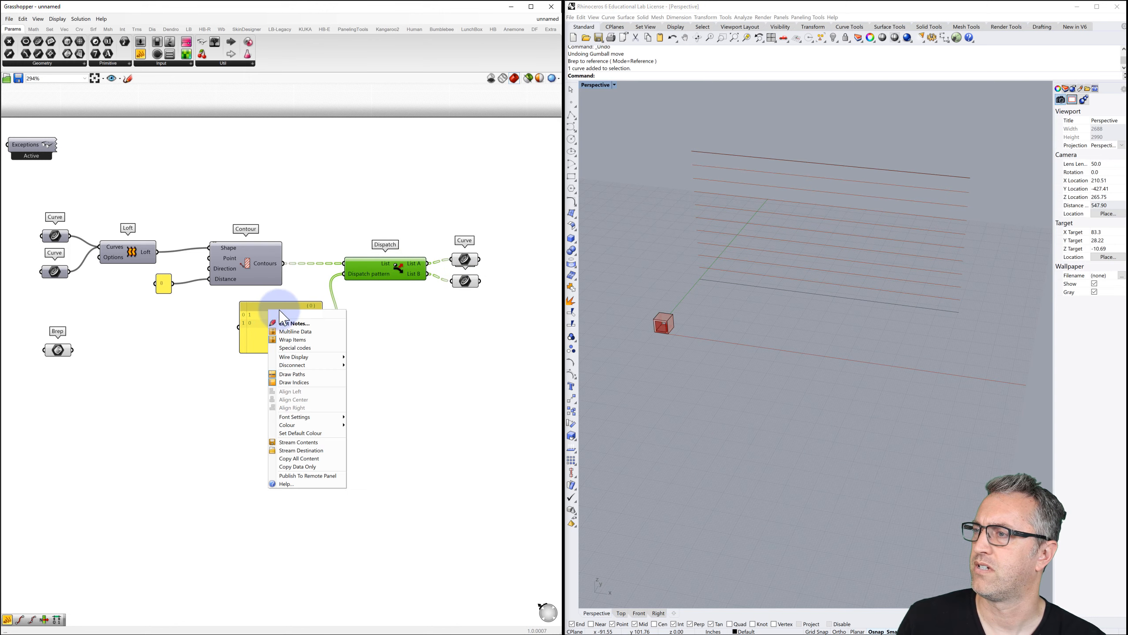
pyautogui.click(289, 331)
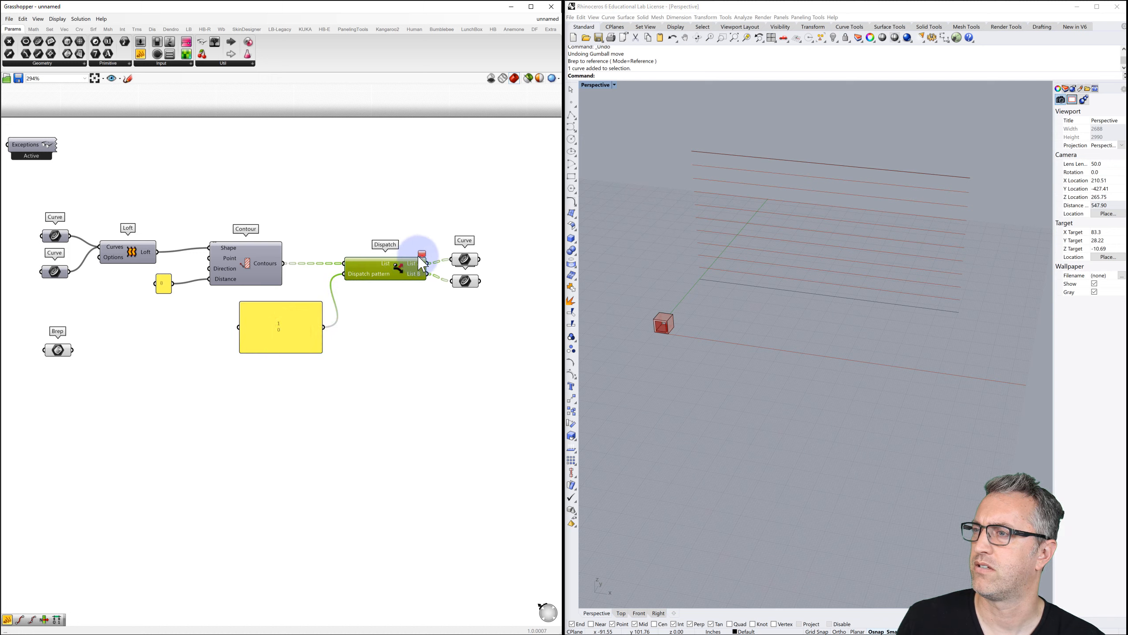
pyautogui.moveTo(424, 260)
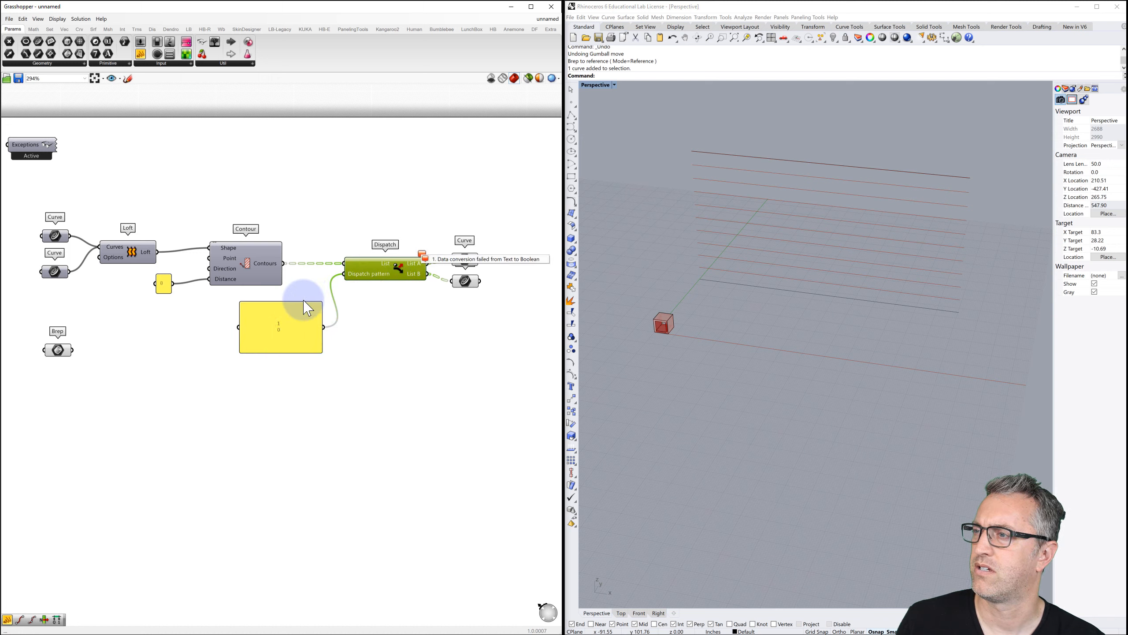
# Turn off Multiline Data so the panel outputs 1 and 0 separately, then preview List A.
pyautogui.click(287, 315)
pyautogui.rightClick(290, 320)
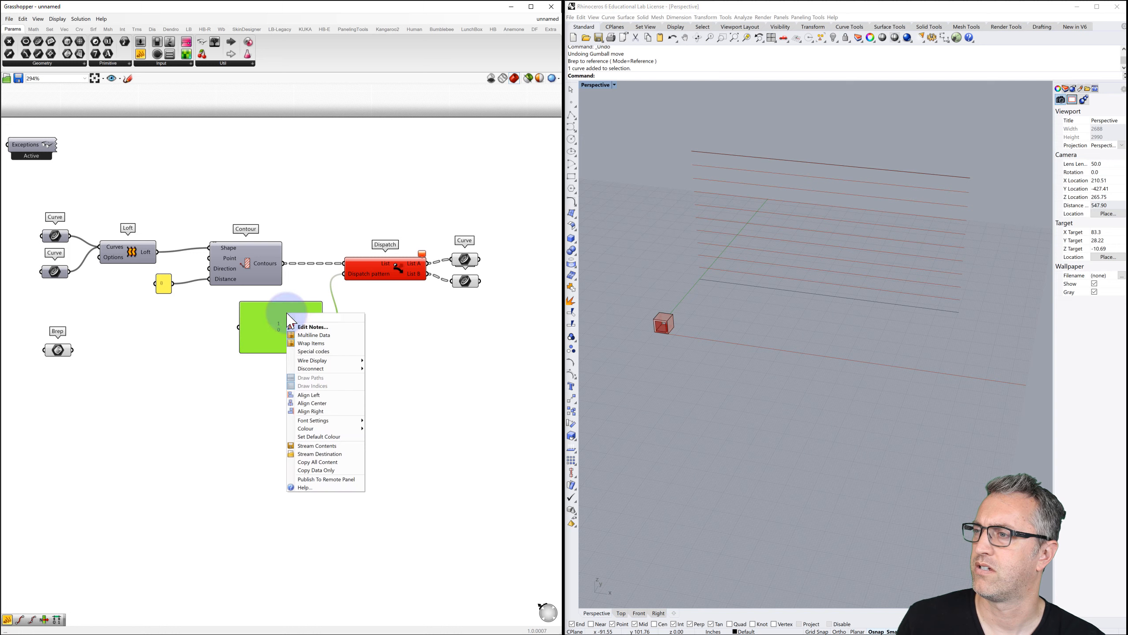
pyautogui.click(305, 335)
pyautogui.click(369, 322)
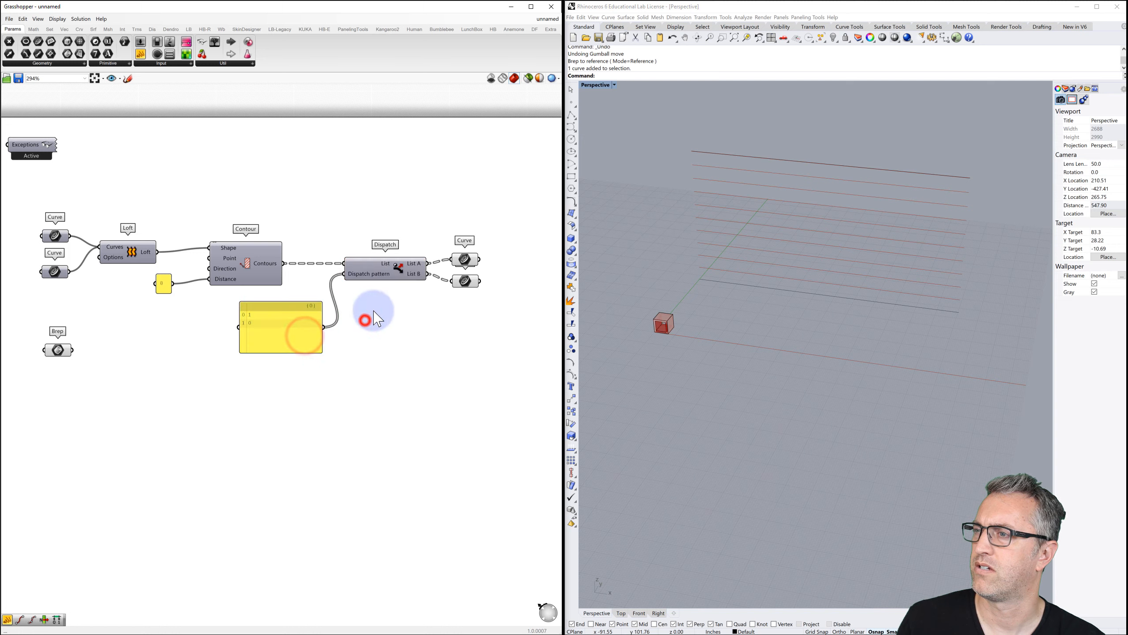
pyautogui.click(464, 262)
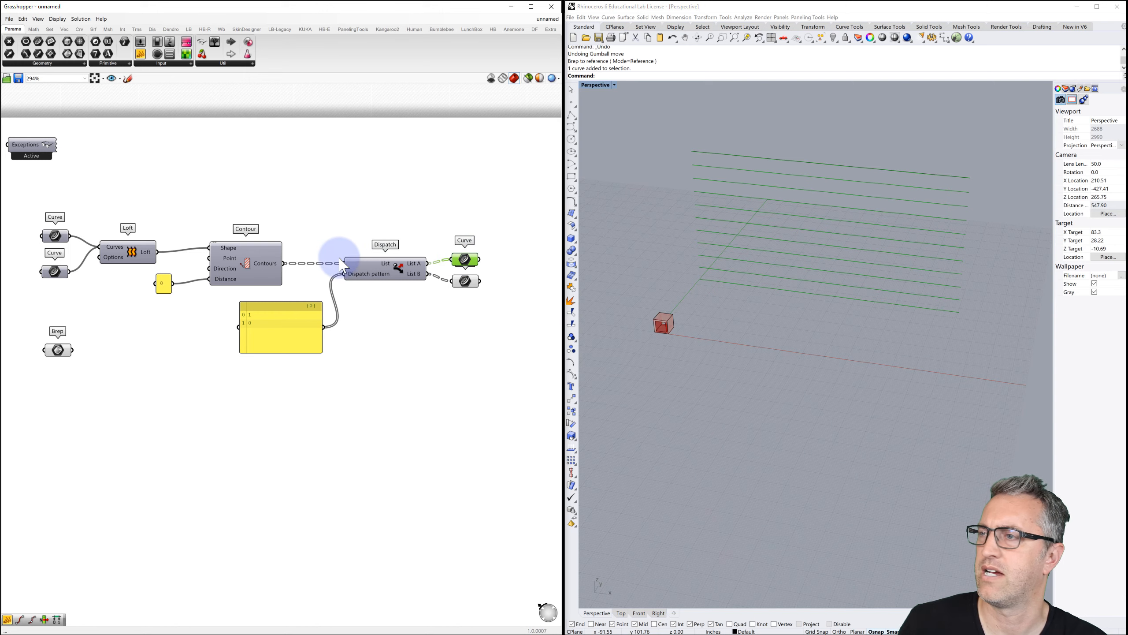
# Flatten Dispatch's List input and preview the resulting List B courses.
pyautogui.moveTo(389, 269)
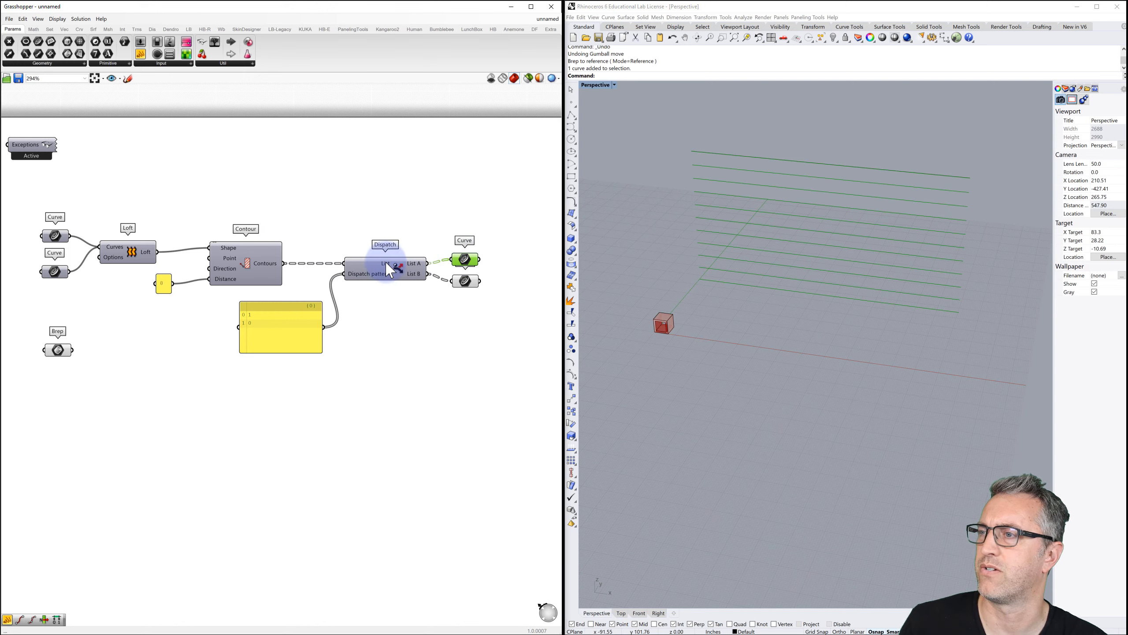
pyautogui.rightClick(389, 269)
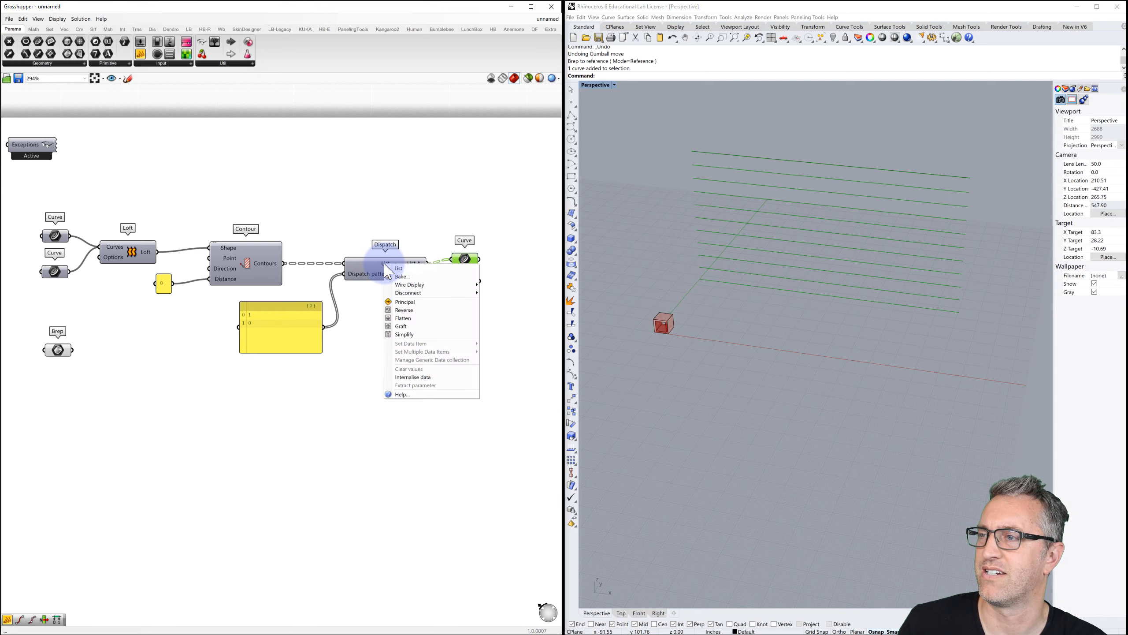
pyautogui.click(404, 321)
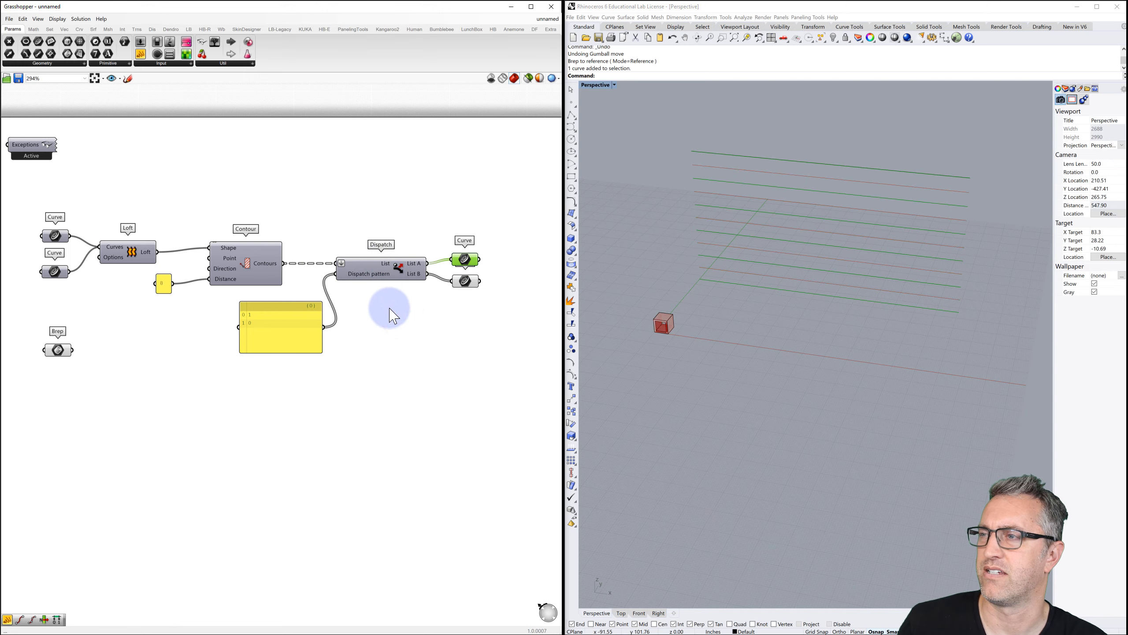
pyautogui.click(354, 233)
pyautogui.click(469, 257)
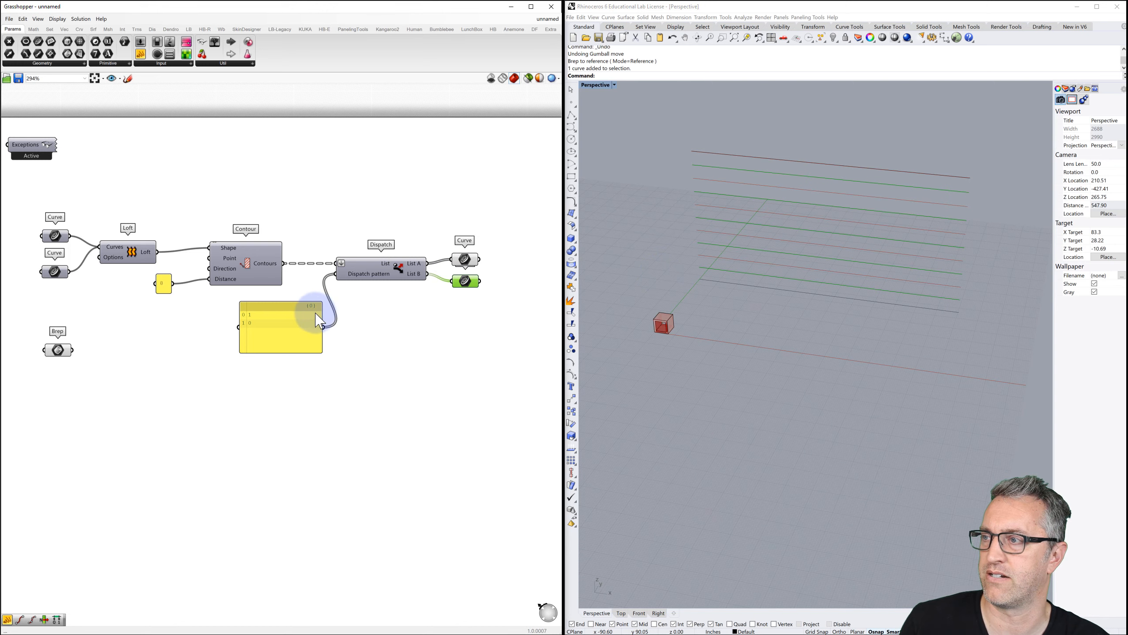
# Shrink the pattern panel to fit two values and compare the List A and List B courses.
pyautogui.click(286, 307)
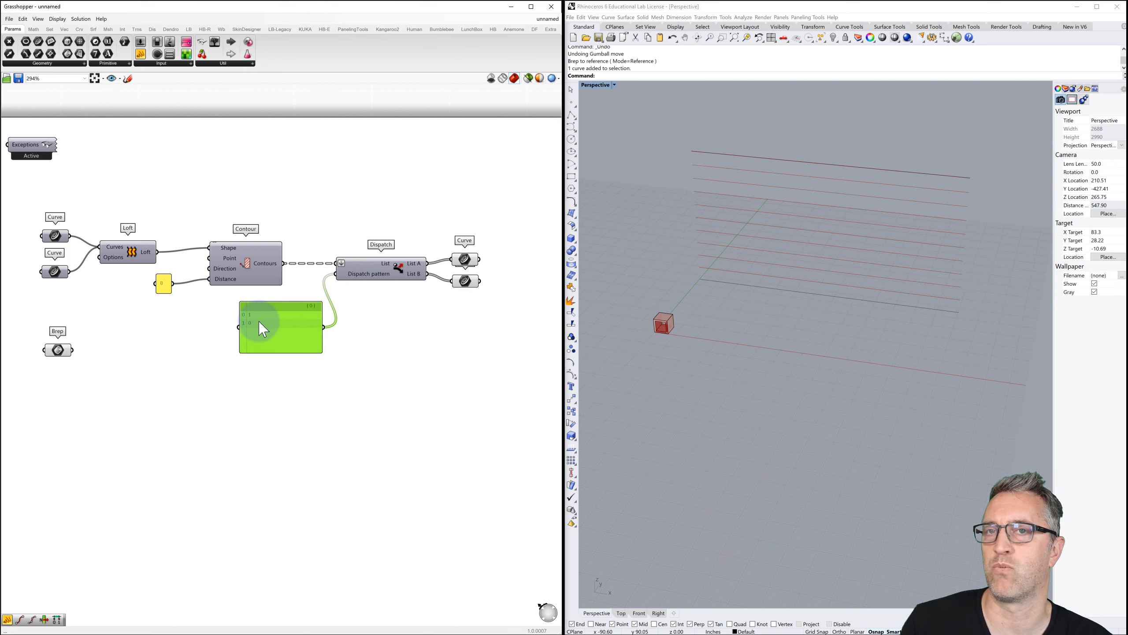
pyautogui.moveTo(253, 353); pyautogui.dragTo(251, 333)
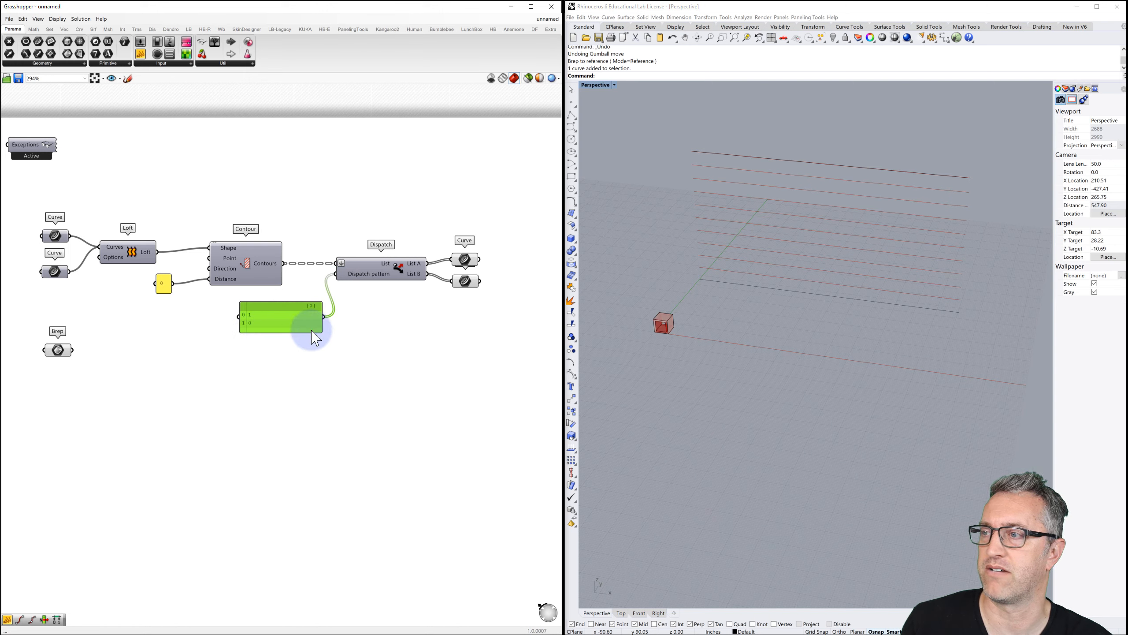
pyautogui.click(472, 258)
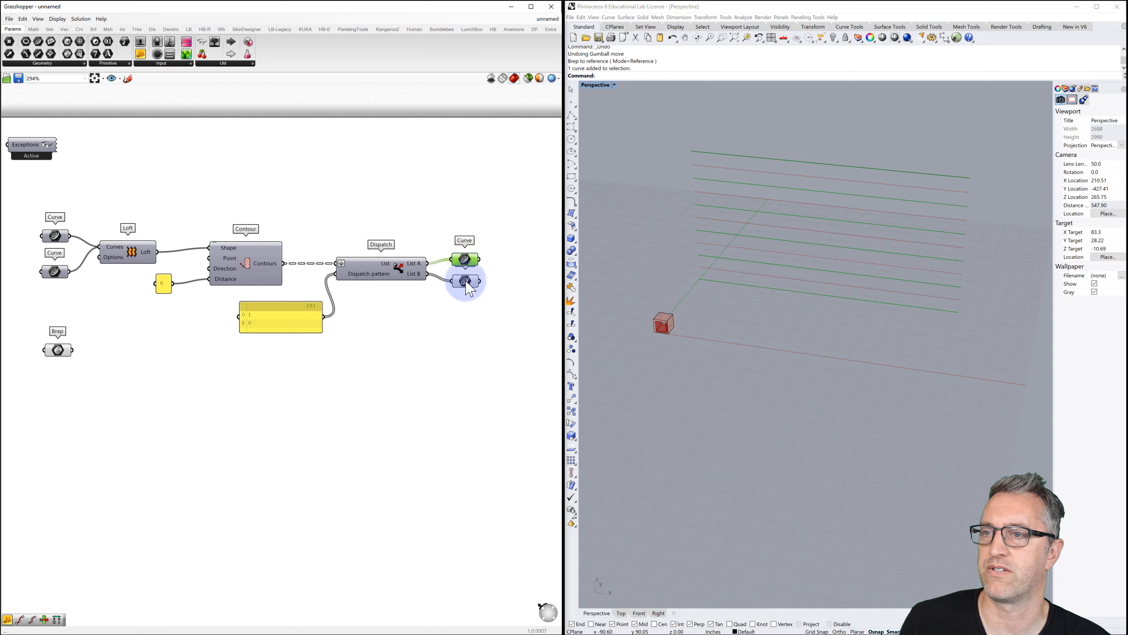
pyautogui.click(467, 281)
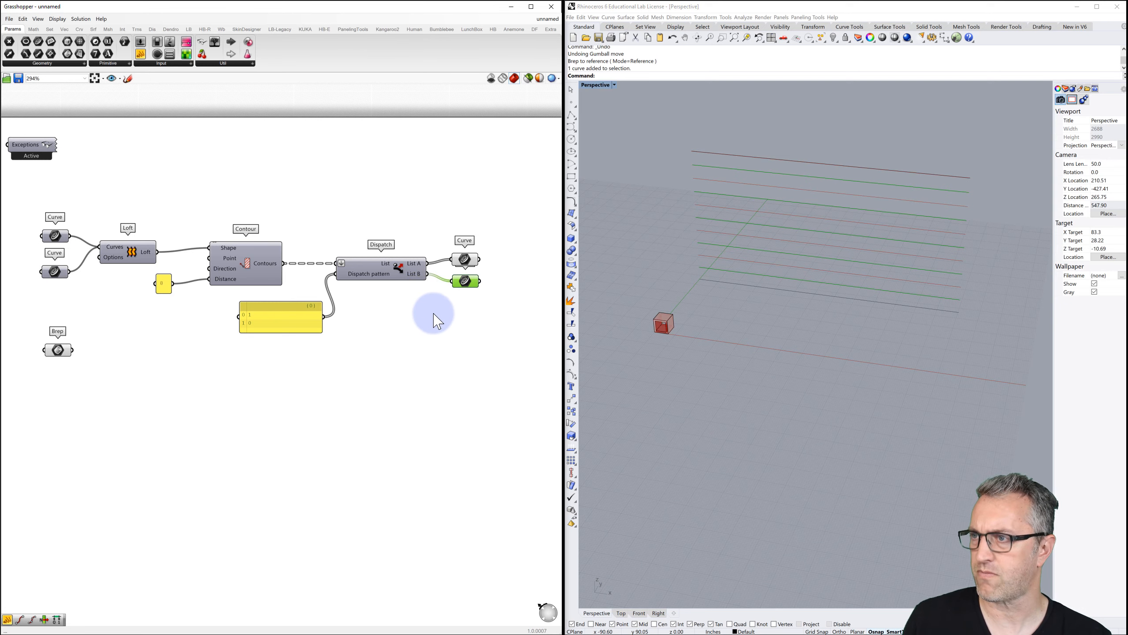
pyautogui.moveTo(434, 312); pyautogui.dragTo(346, 307, button='right')
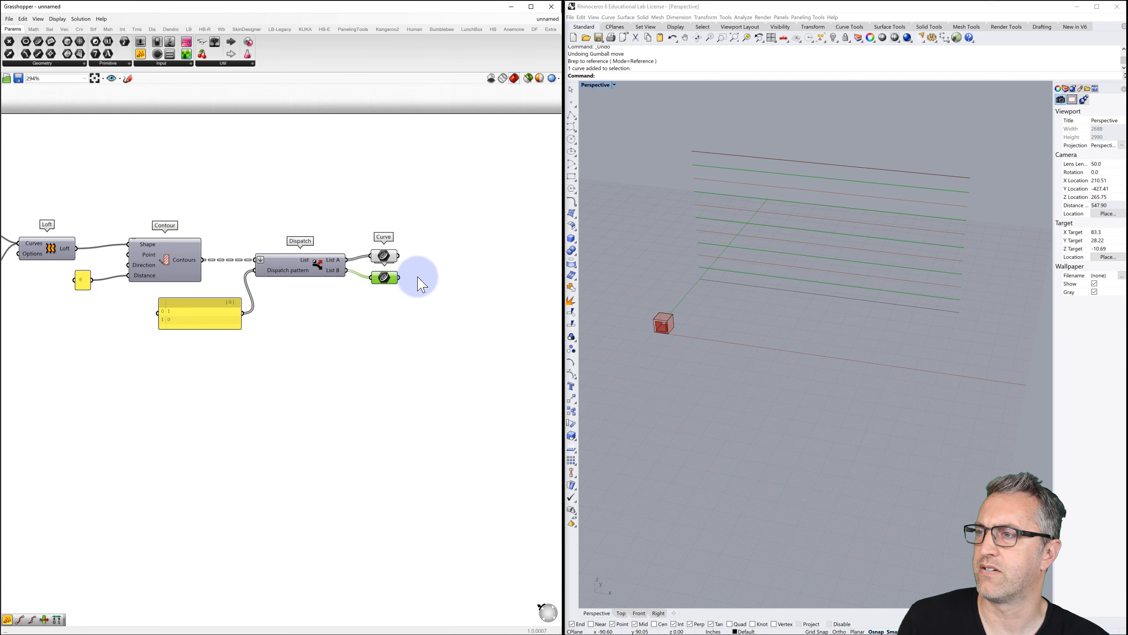
# Try placing Divide Length from a 'divide' search, then delete it.
pyautogui.doubleClick(443, 258)
pyautogui.write('divide')
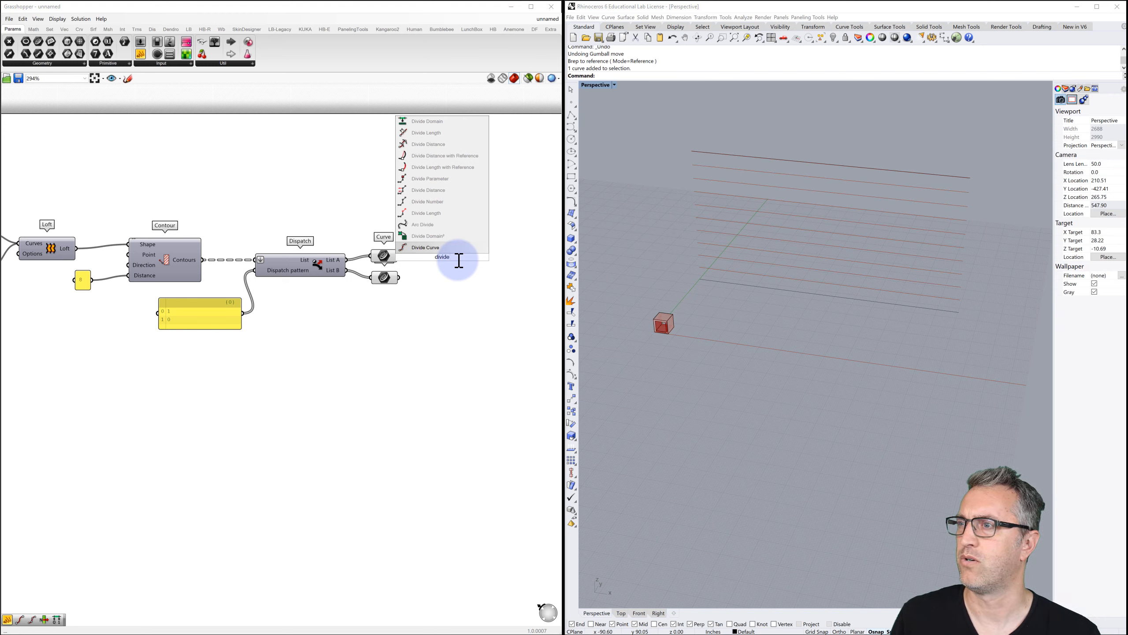
pyautogui.click(430, 213)
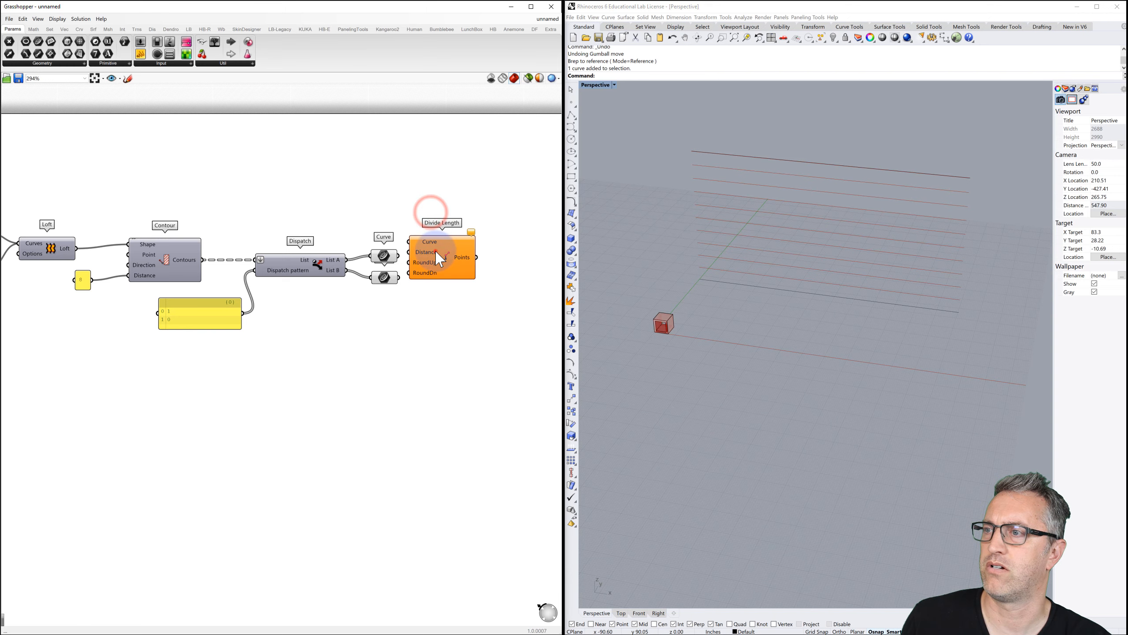
pyautogui.moveTo(434, 251); pyautogui.dragTo(465, 262)
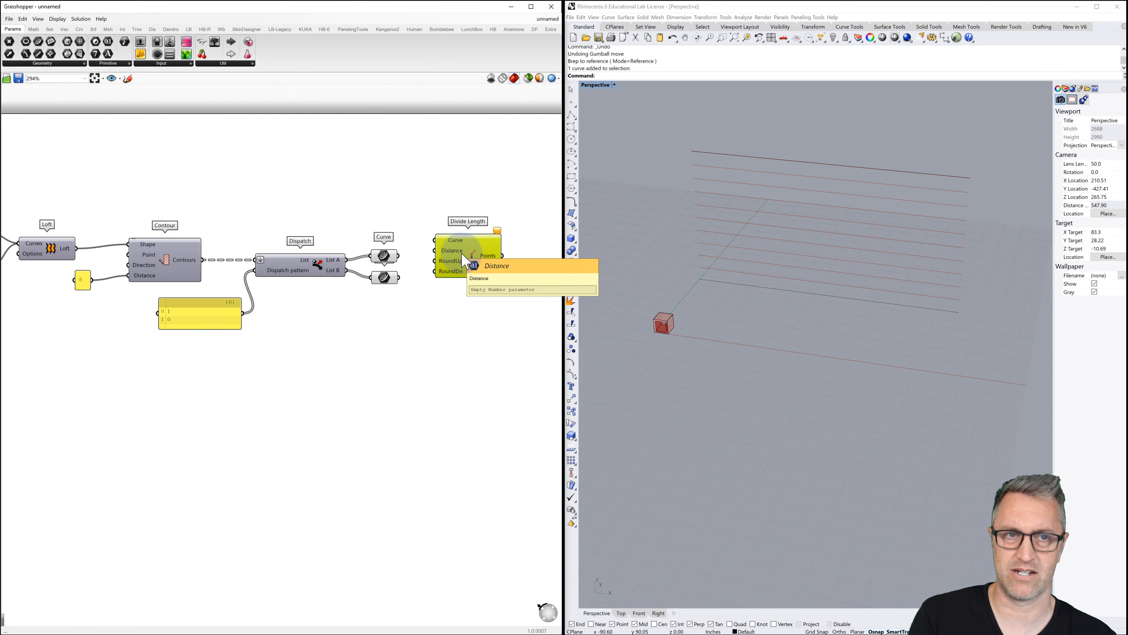
pyautogui.press('Delete')
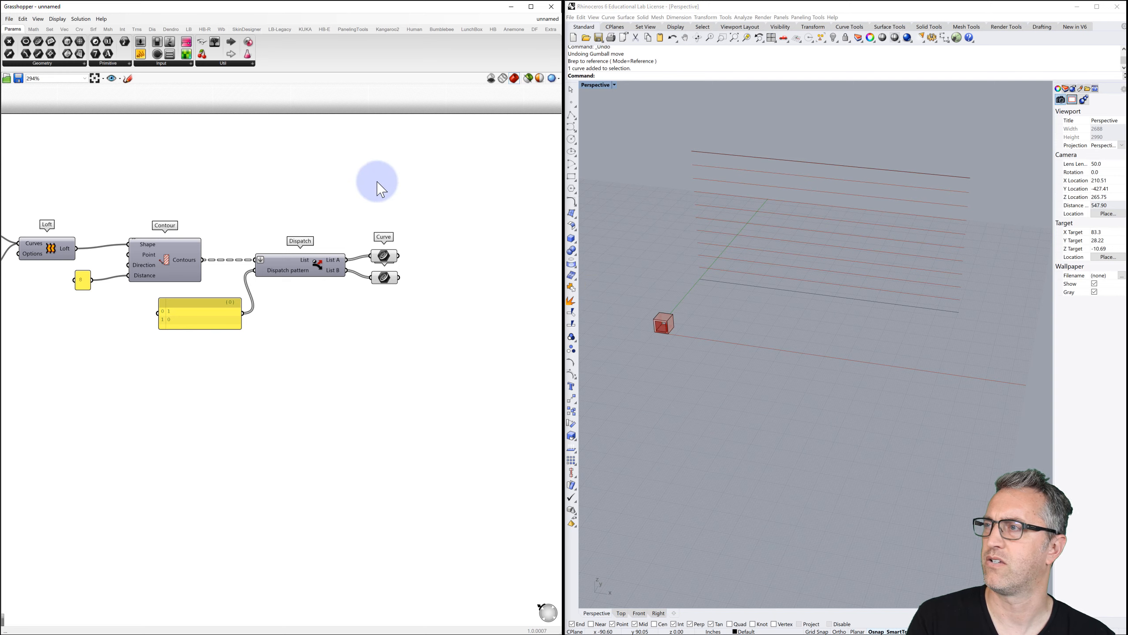
# Place Divide Length from the Curve > Division panel beside the curve outputs.
pyautogui.click(75, 30)
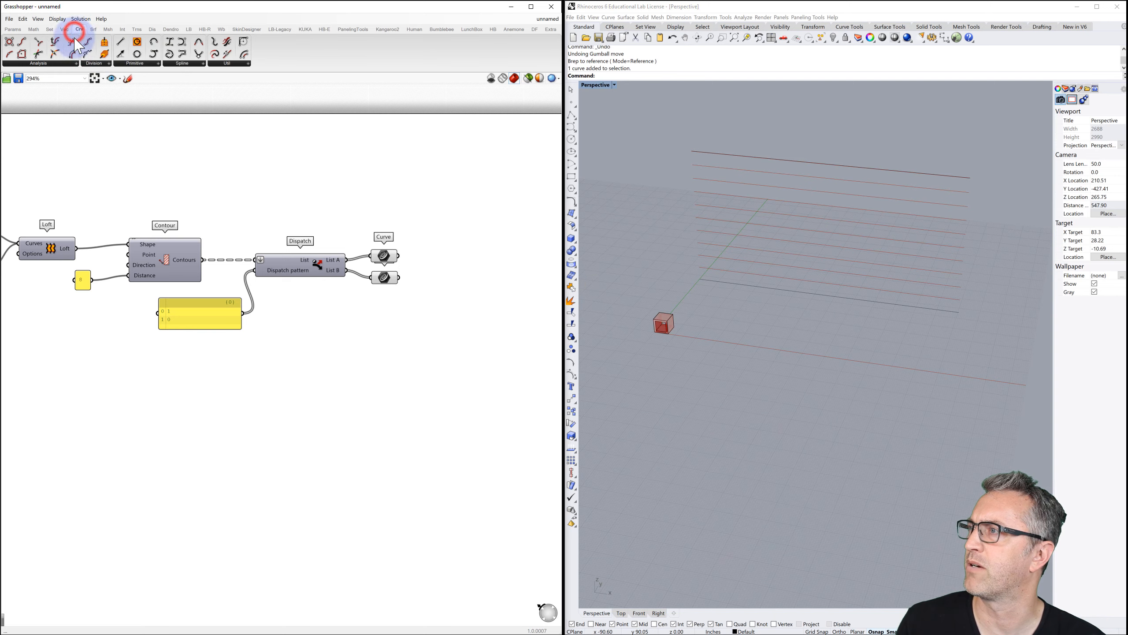
pyautogui.click(93, 63)
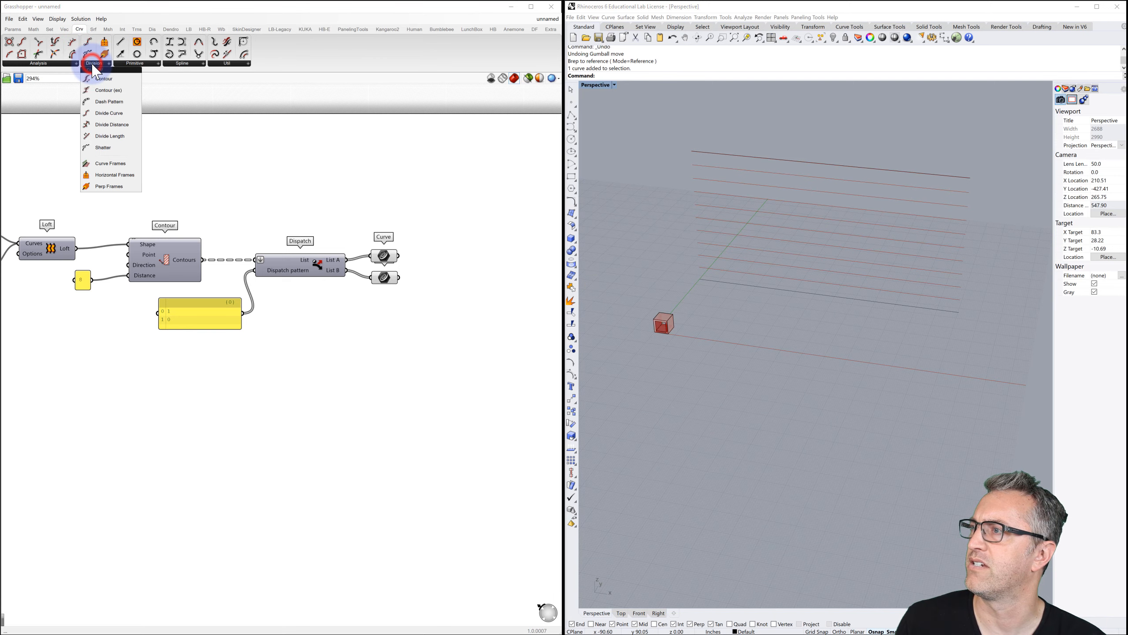
pyautogui.click(116, 136)
pyautogui.click(474, 269)
pyautogui.moveTo(471, 281); pyautogui.dragTo(486, 263)
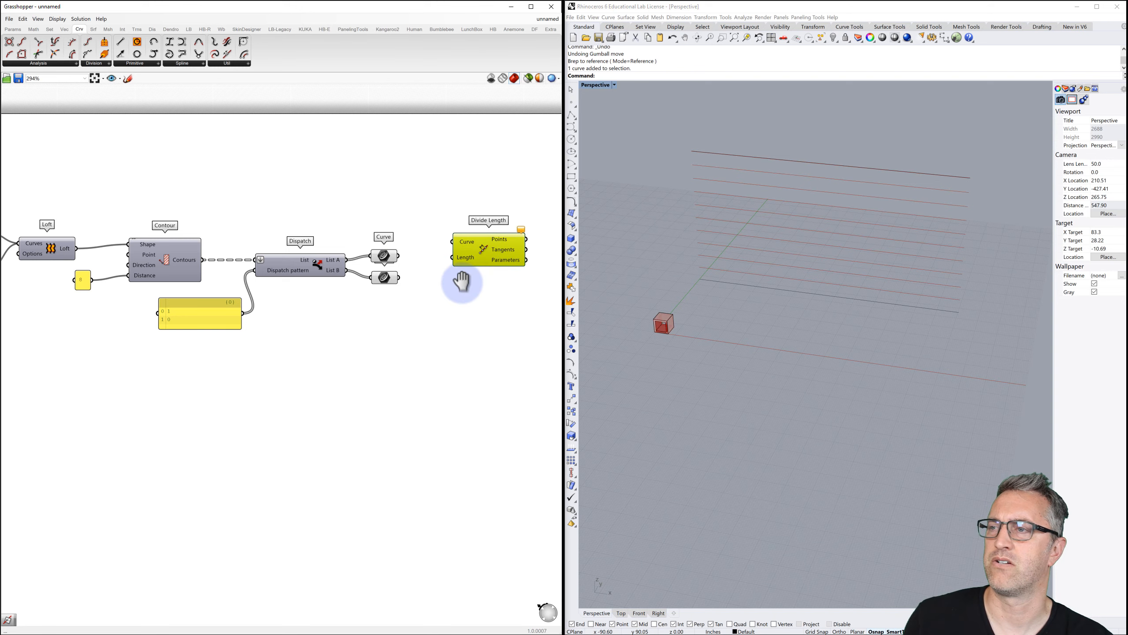
pyautogui.moveTo(462, 283); pyautogui.dragTo(438, 275, button='right')
pyautogui.moveTo(446, 247); pyautogui.dragTo(463, 241)
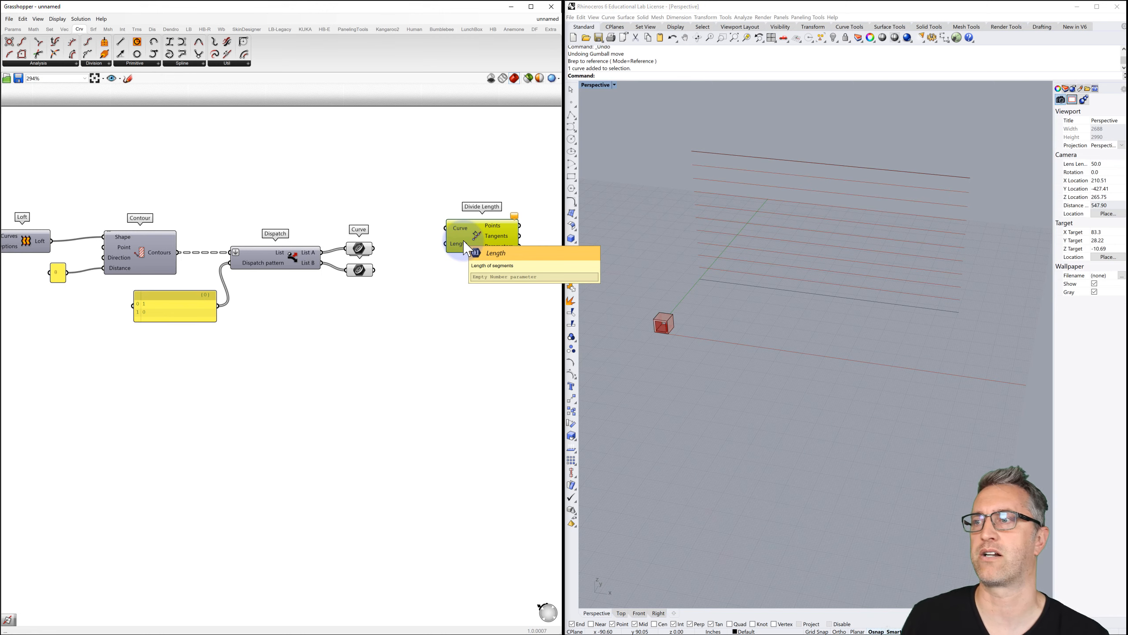
# Preview the List B and List A courses, then wire List A into Divide Length's Curve input.
pyautogui.click(364, 252)
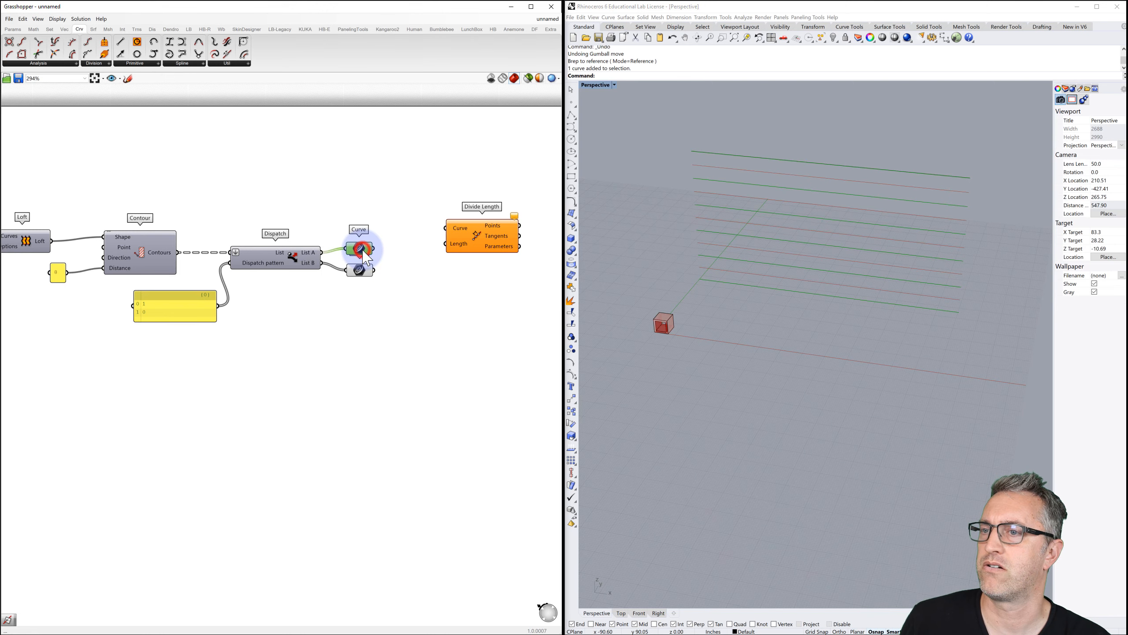
pyautogui.click(360, 271)
pyautogui.moveTo(360, 272)
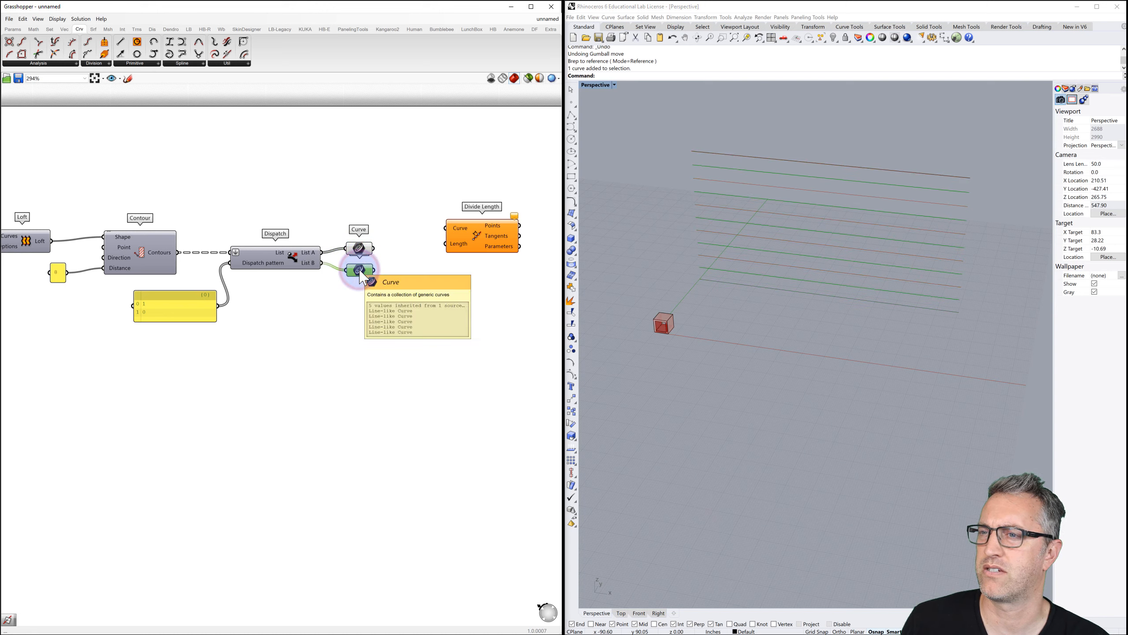
pyautogui.click(361, 248)
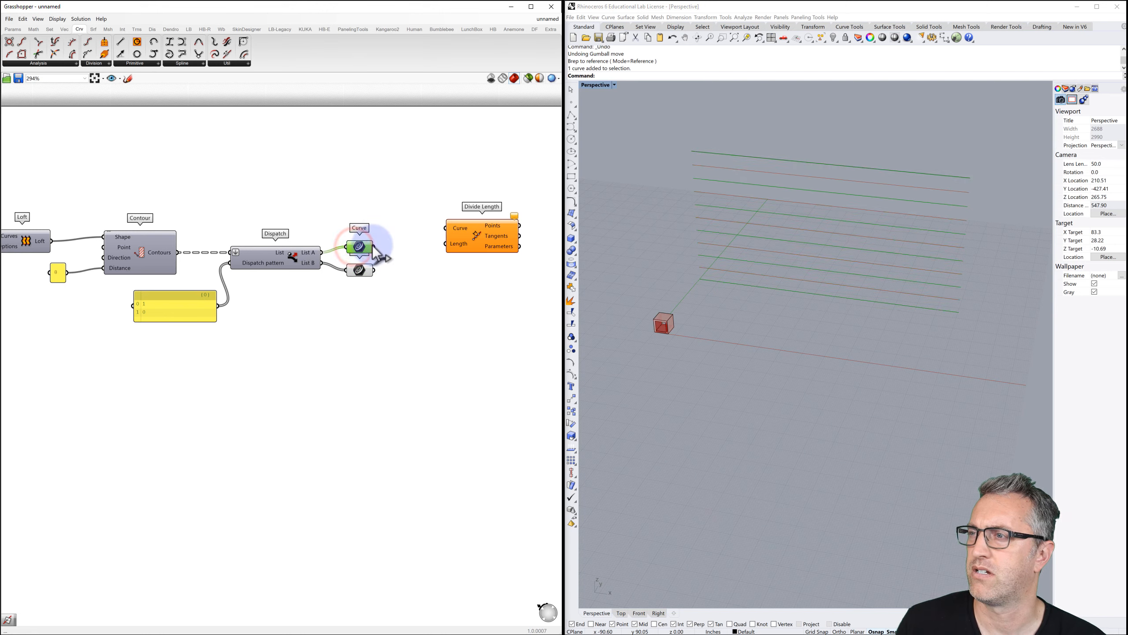
pyautogui.moveTo(373, 246); pyautogui.dragTo(487, 232)
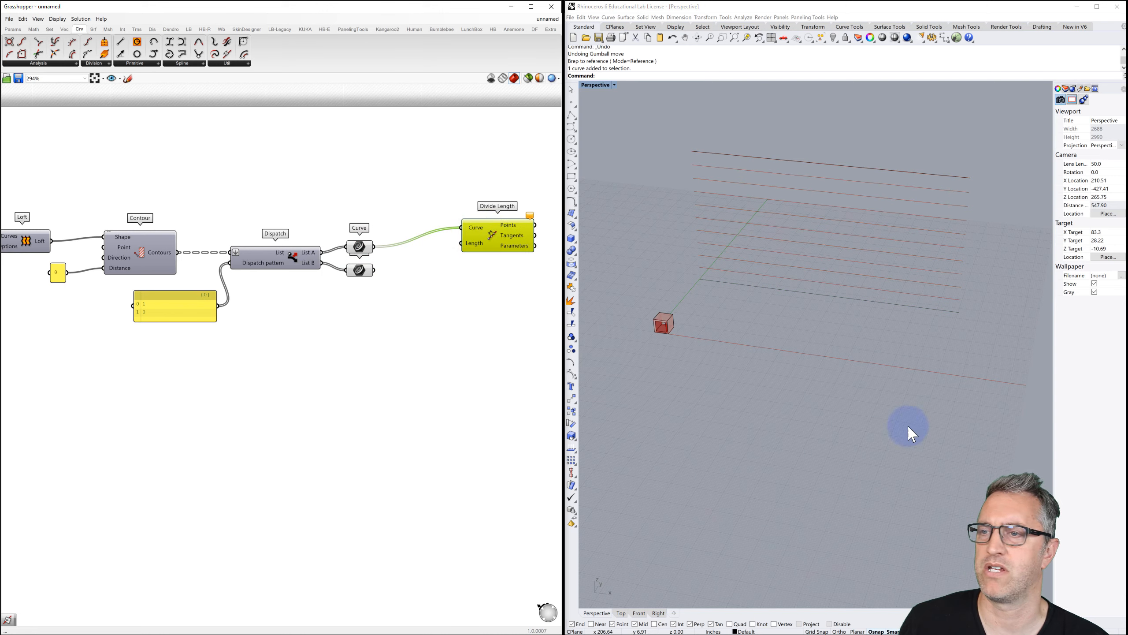
# Zoom in on the box and dimension its bottom edge at 8.00.
pyautogui.click(629, 306)
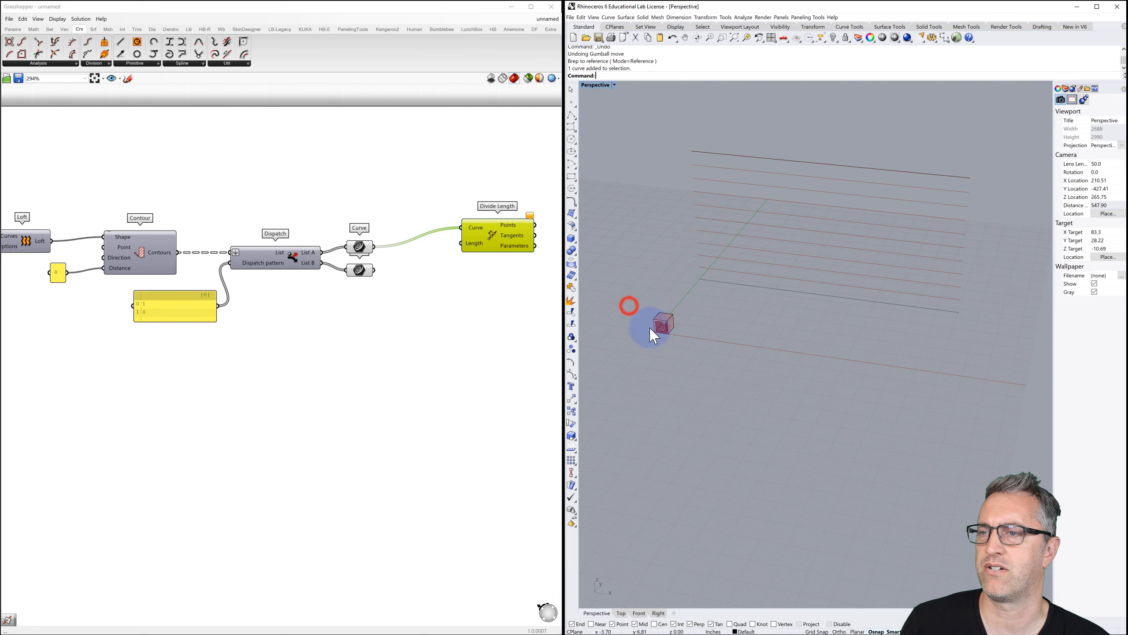
pyautogui.scroll(5, 658, 335)
pyautogui.scroll(2, 665, 332)
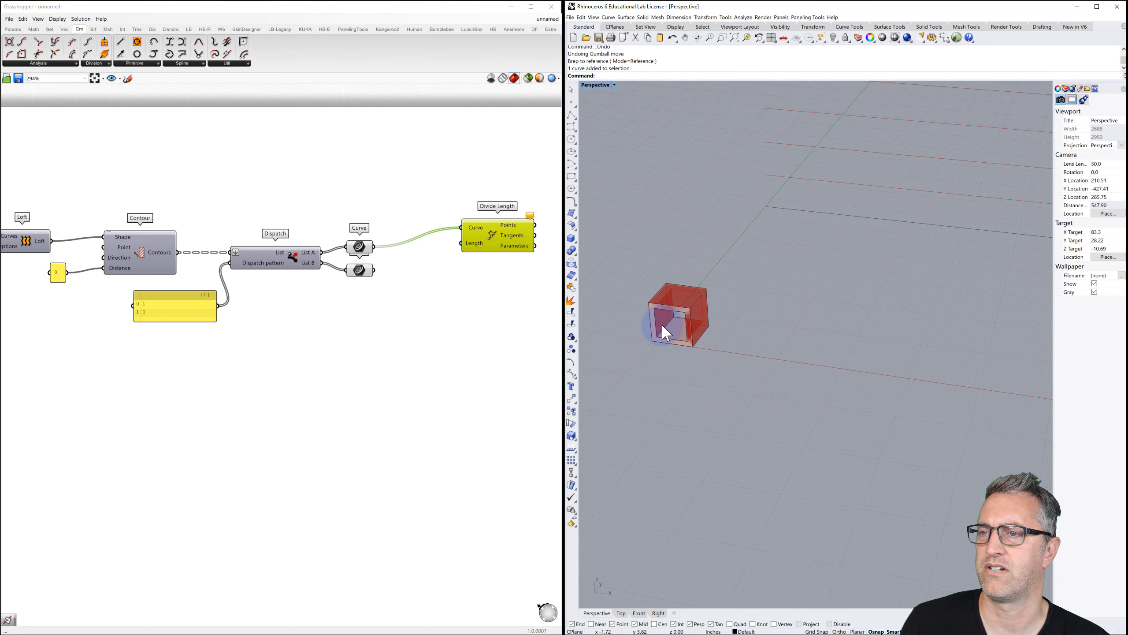
pyautogui.scroll(6, 663, 326)
pyautogui.click(645, 140)
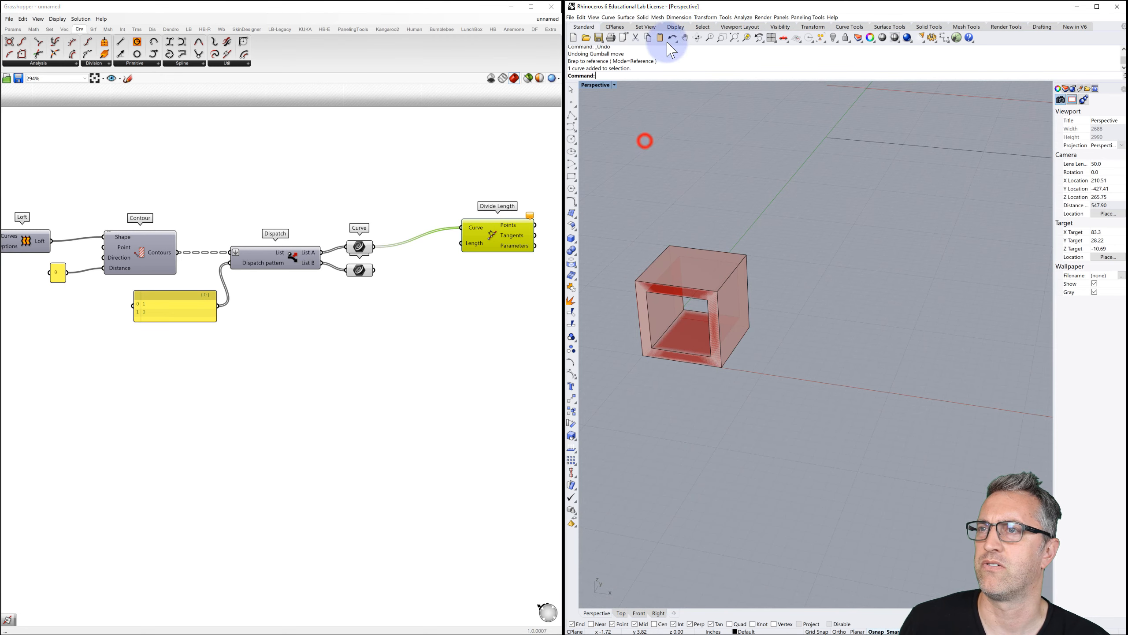
pyautogui.click(683, 21)
pyautogui.click(688, 29)
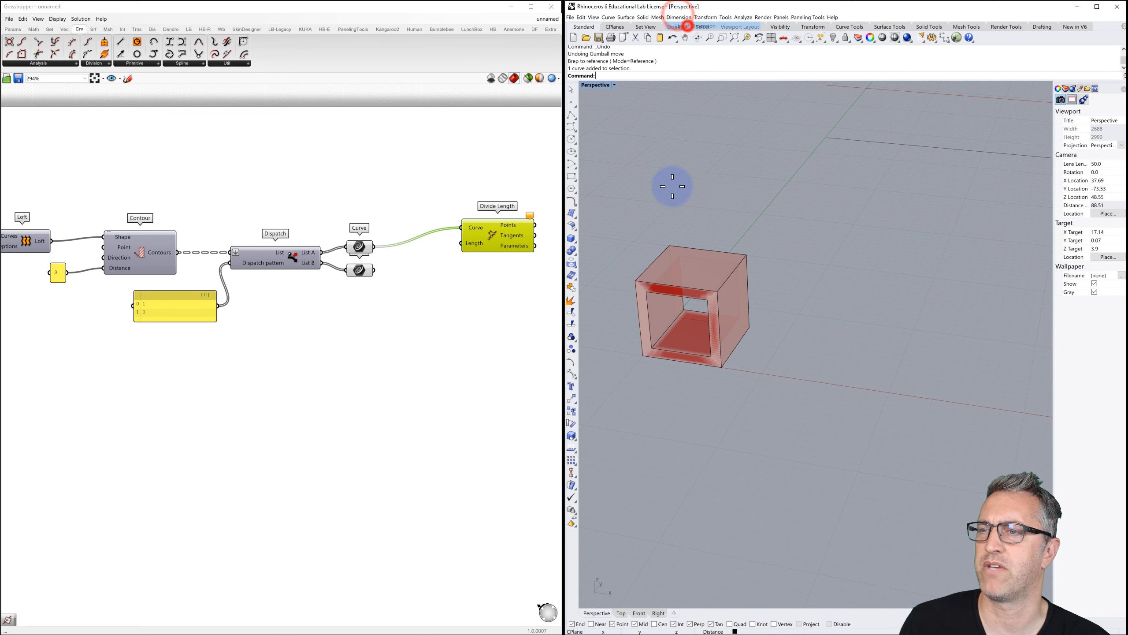
pyautogui.click(643, 356)
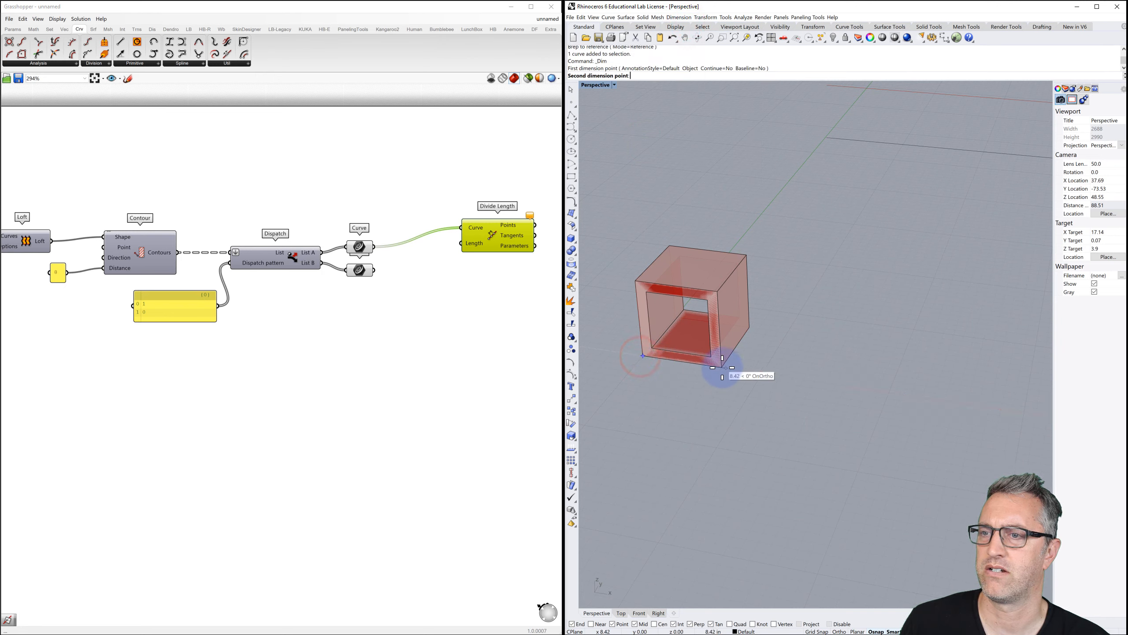
pyautogui.click(722, 367)
pyautogui.click(693, 396)
# Add the second 8.00 dimension along the box's other side.
pyautogui.press('Return')
pyautogui.click(722, 367)
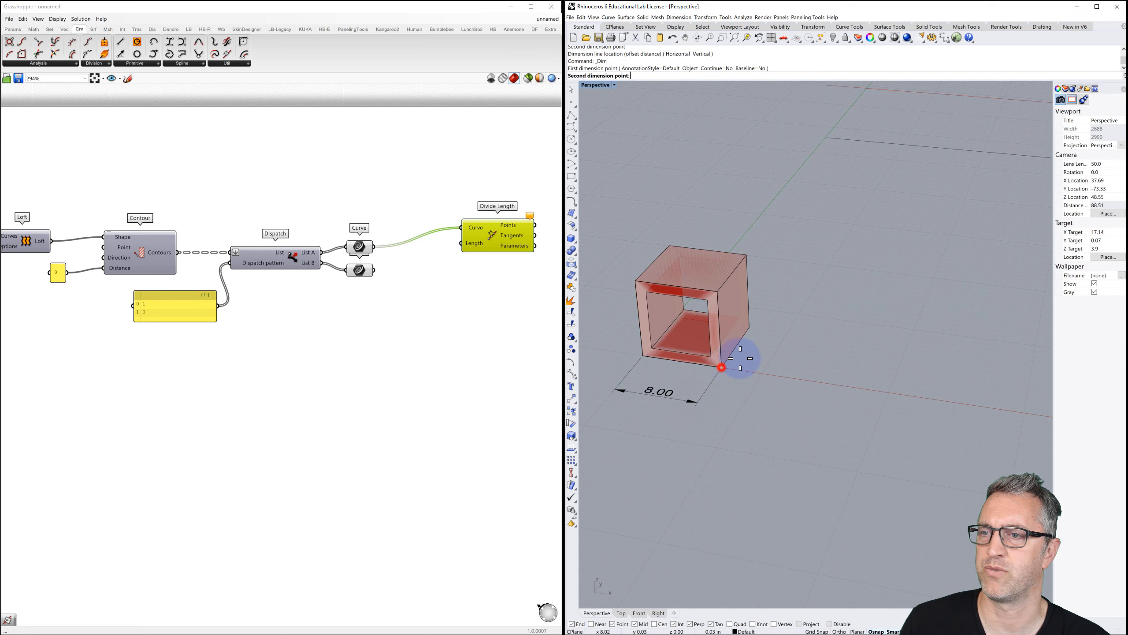
pyautogui.click(749, 327)
pyautogui.click(787, 329)
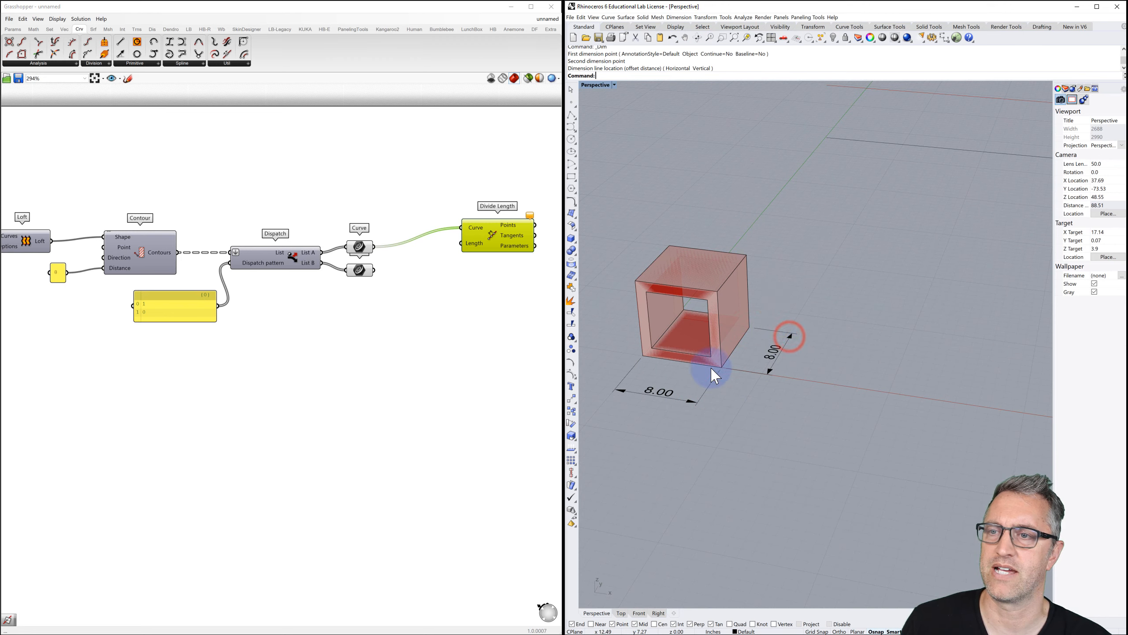
# Add an 11.31 aligned dimension across the box's base diagonal.
pyautogui.click(680, 17)
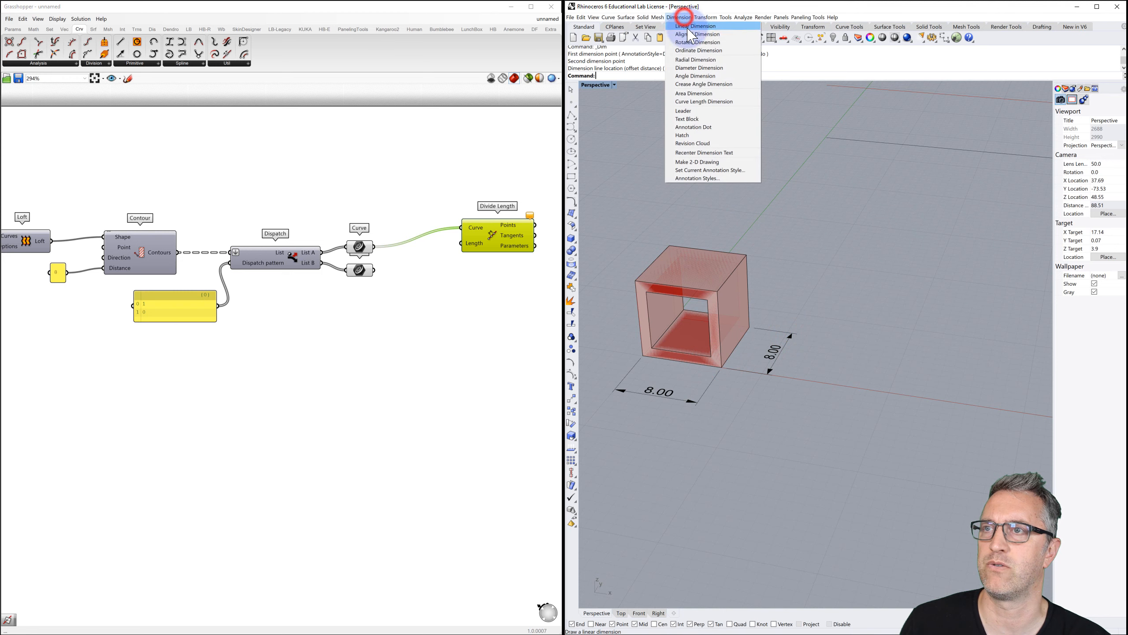
pyautogui.click(680, 43)
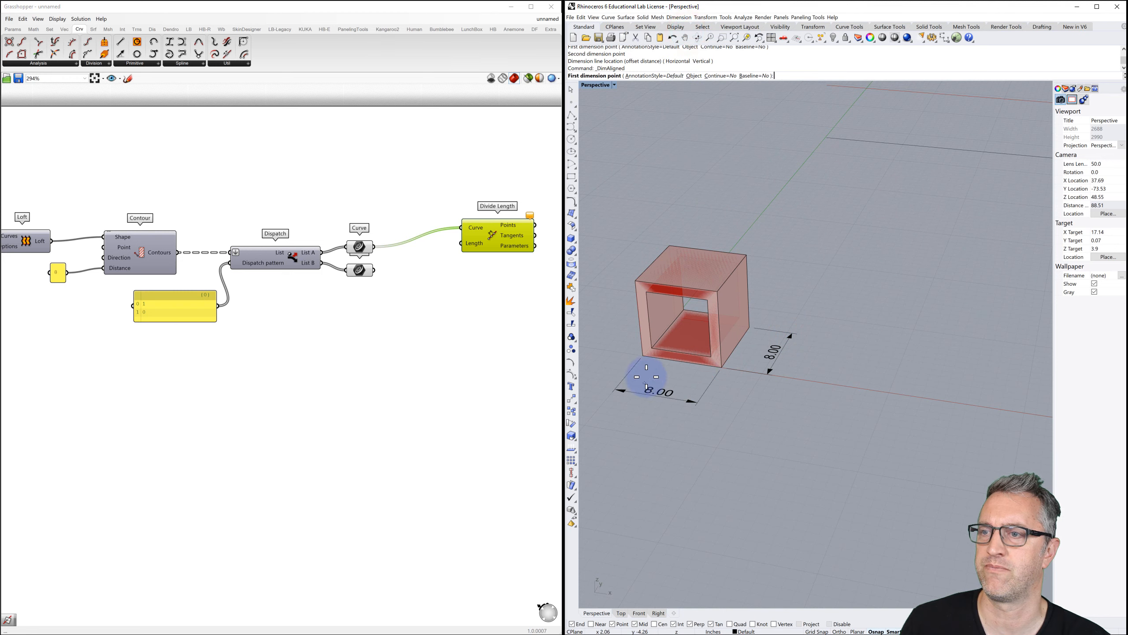
pyautogui.click(642, 356)
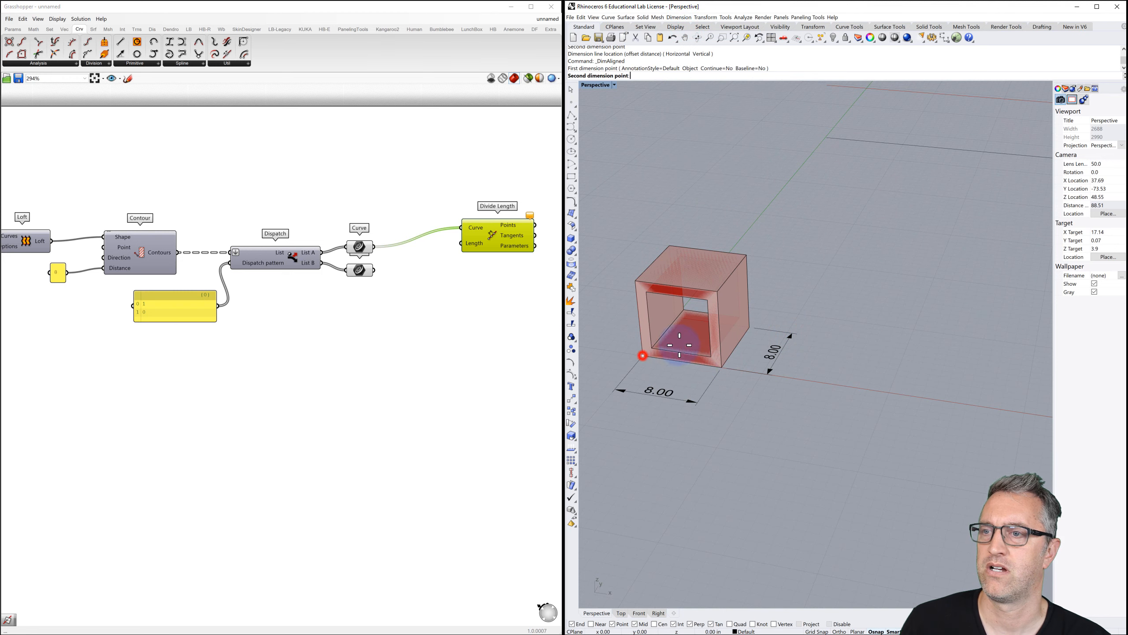
pyautogui.click(749, 327)
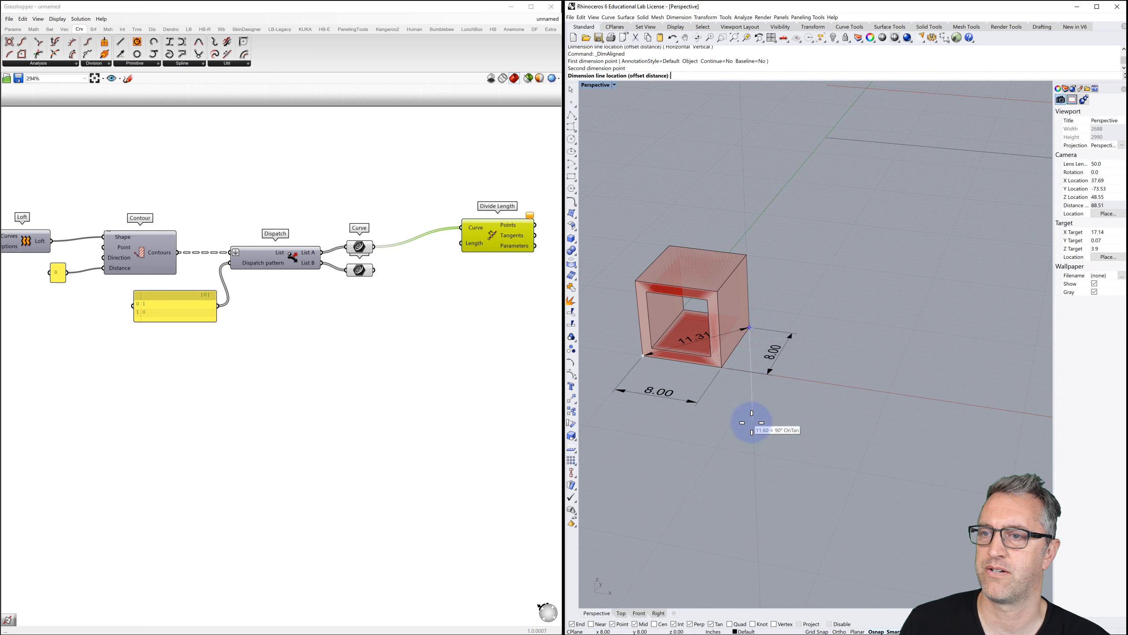
pyautogui.click(769, 419)
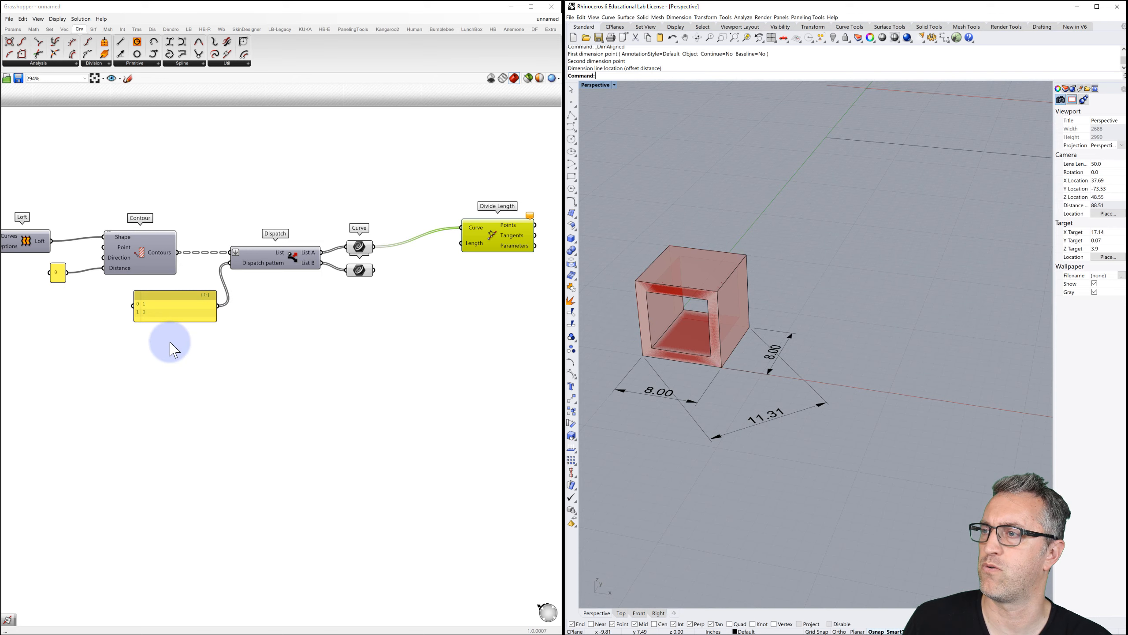
pyautogui.scroll(-3, 213, 320)
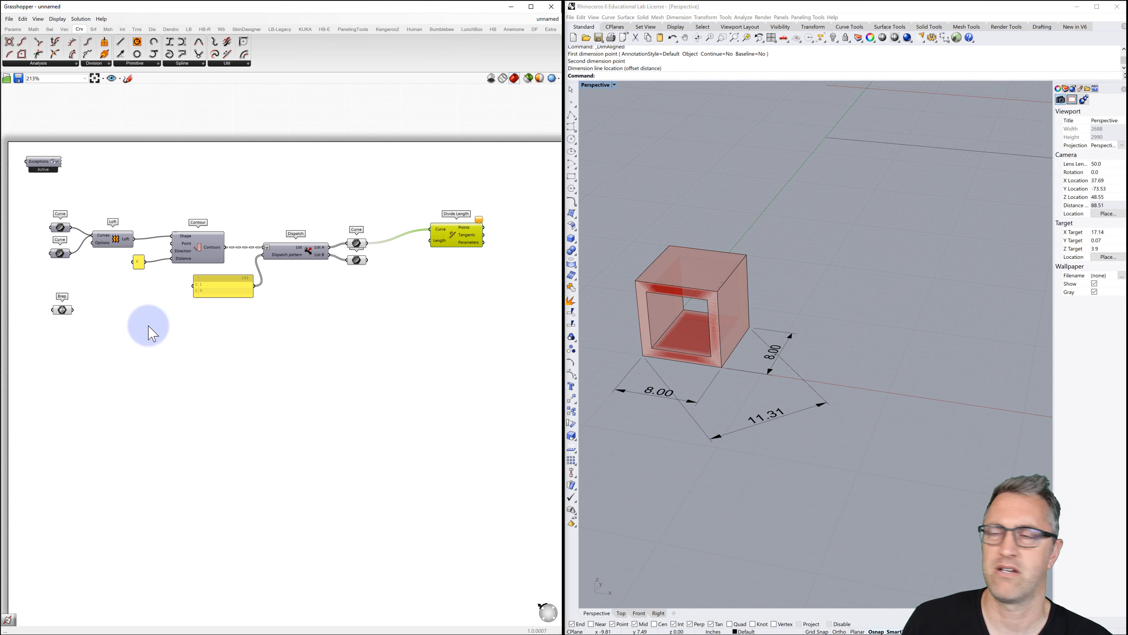
# Create an 11.31 panel named box hypot and wire it into Divide Length's Length input.
pyautogui.moveTo(116, 323); pyautogui.dragTo(167, 298, button='right')
pyautogui.moveTo(114, 284); pyautogui.dragTo(118, 416)
pyautogui.doubleClick(114, 312)
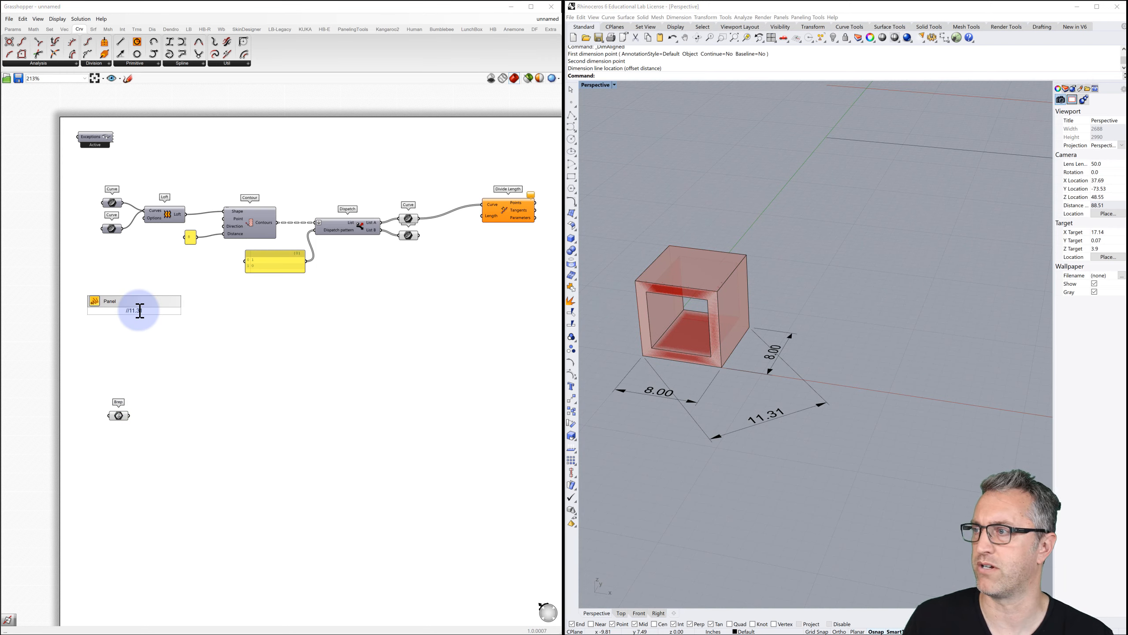
pyautogui.press('Return')
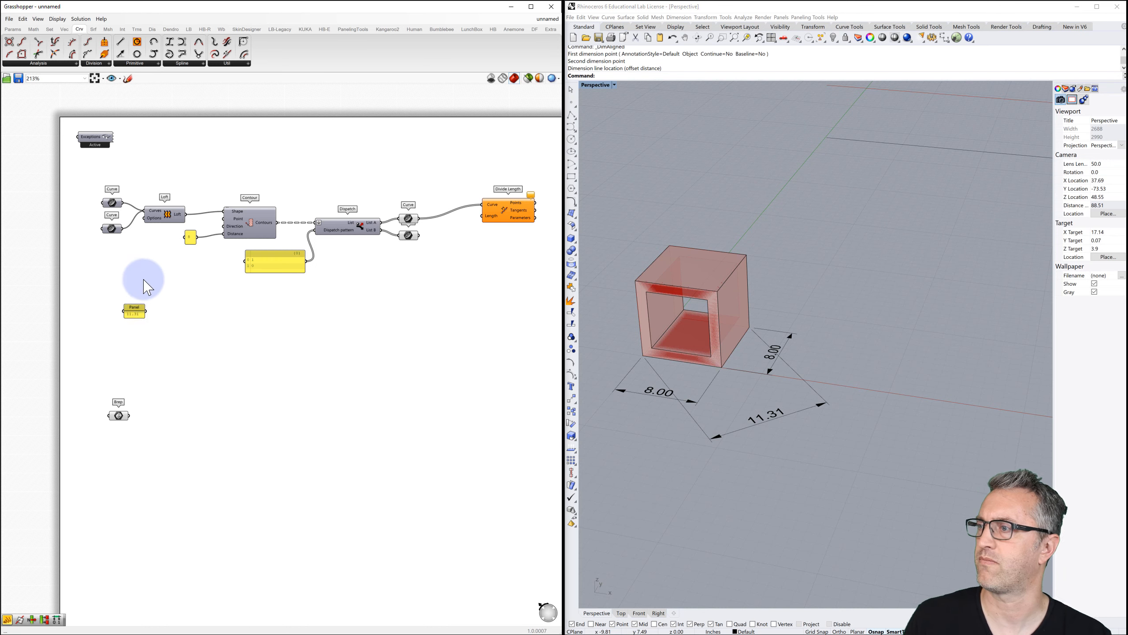
pyautogui.rightClick(134, 311)
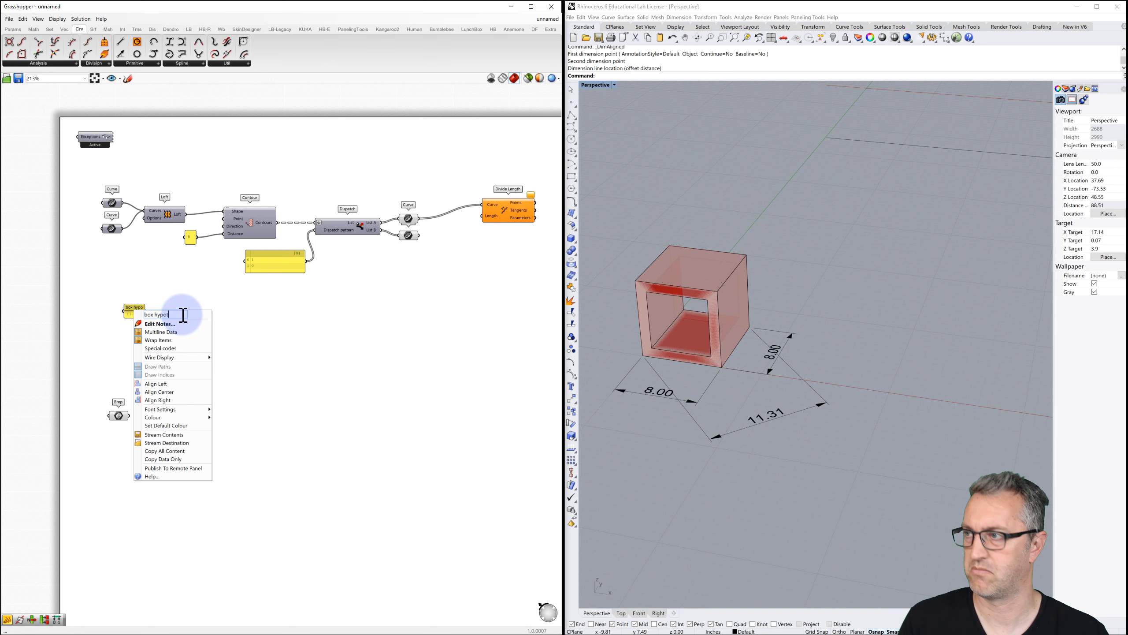
pyautogui.click(194, 279)
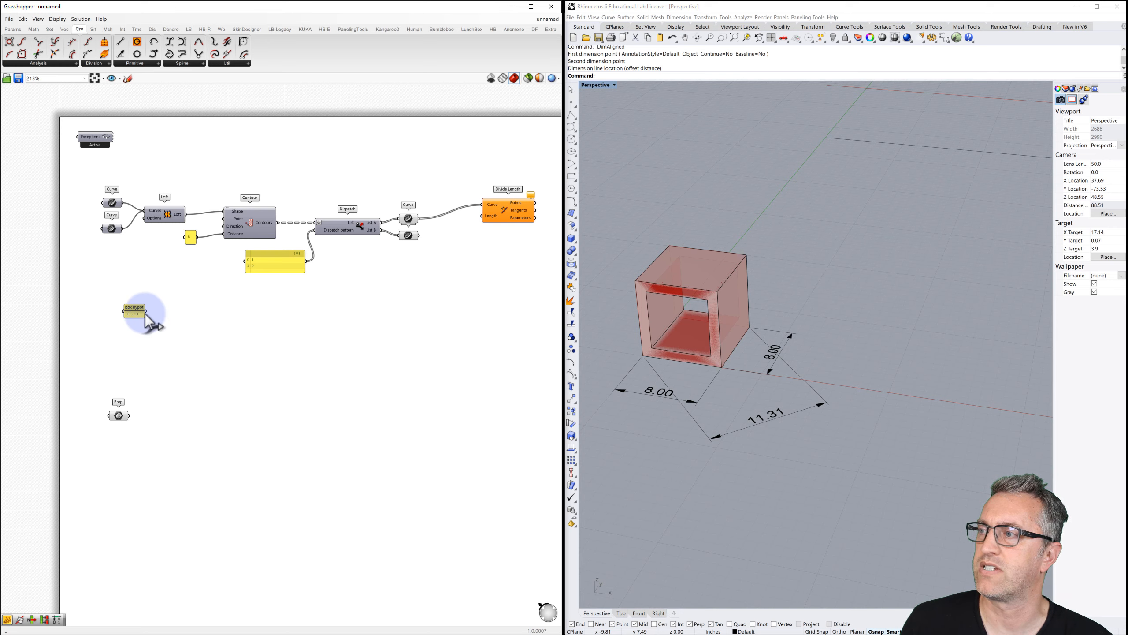
pyautogui.moveTo(146, 310); pyautogui.dragTo(483, 216)
# Zoom out and pan Rhino to show all division-point rows, then nudge the lower Curve parameter down.
pyautogui.scroll(-2, 764, 249)
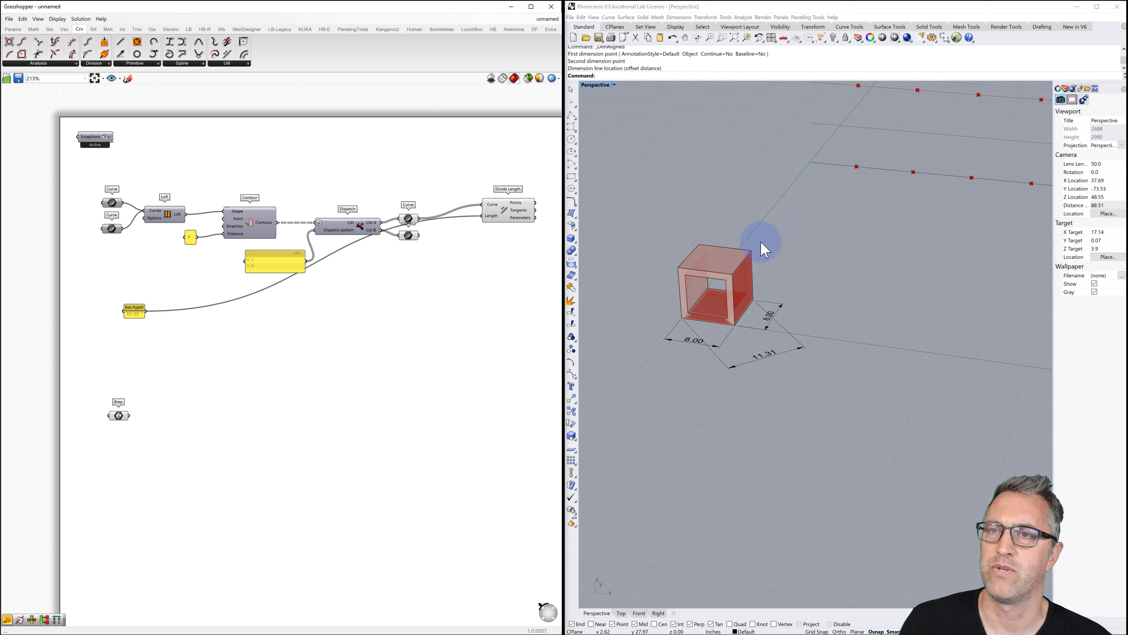
pyautogui.scroll(-5, 695, 313)
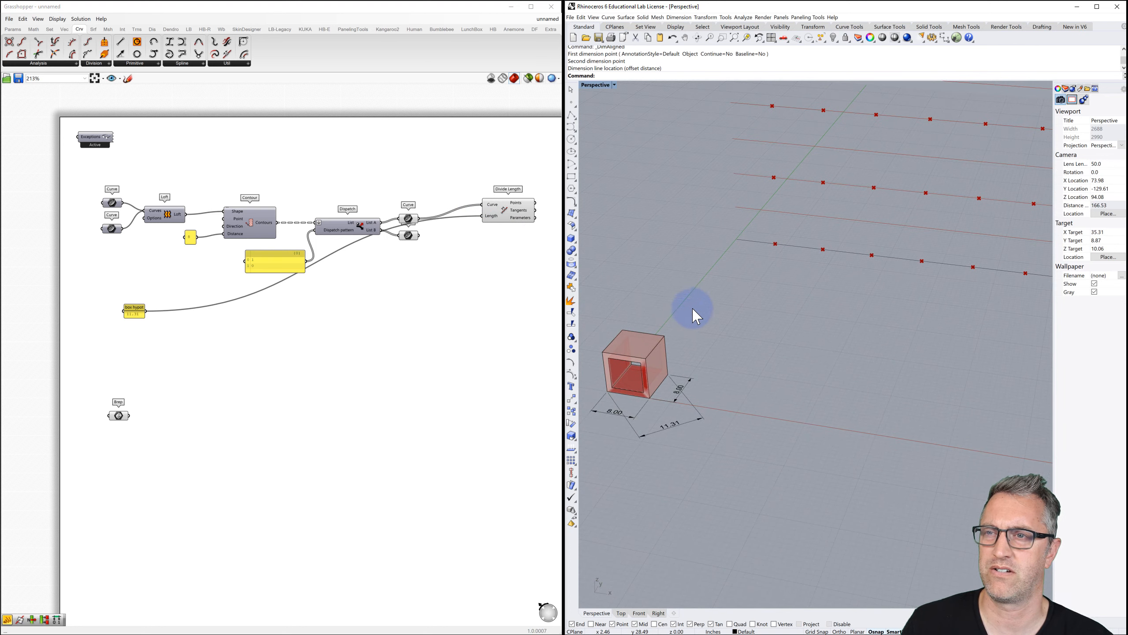
pyautogui.scroll(-2, 695, 314)
pyautogui.scroll(-3, 733, 273)
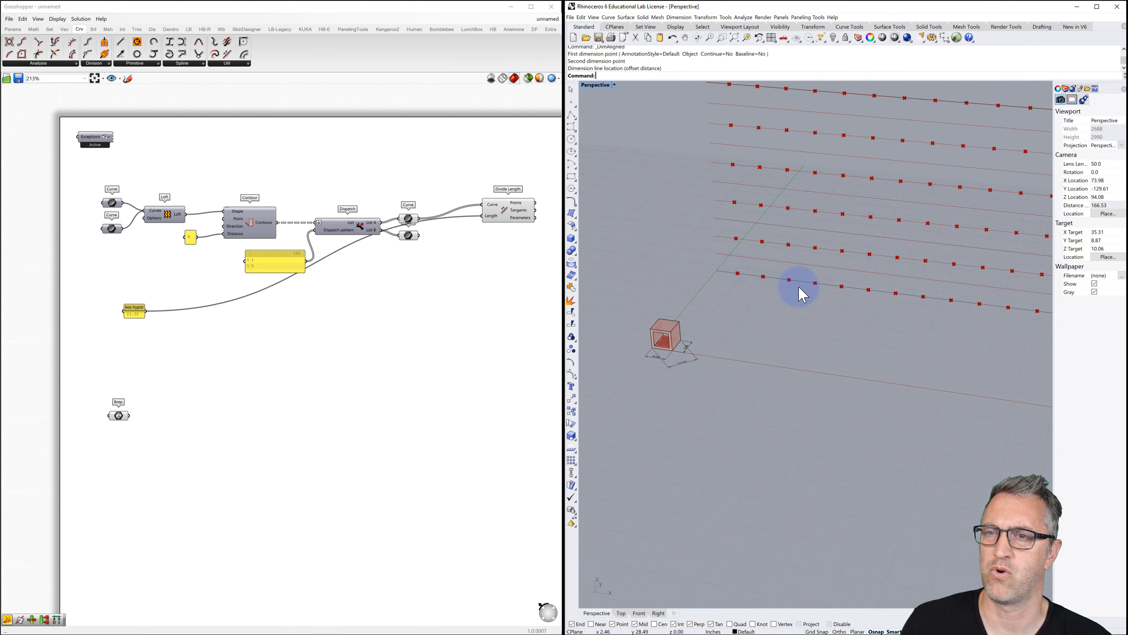
pyautogui.keyDown('shift'); pyautogui.moveTo(881, 288); pyautogui.dragTo(834, 283, button='right'); pyautogui.keyUp('shift')
pyautogui.scroll(-2, 838, 291)
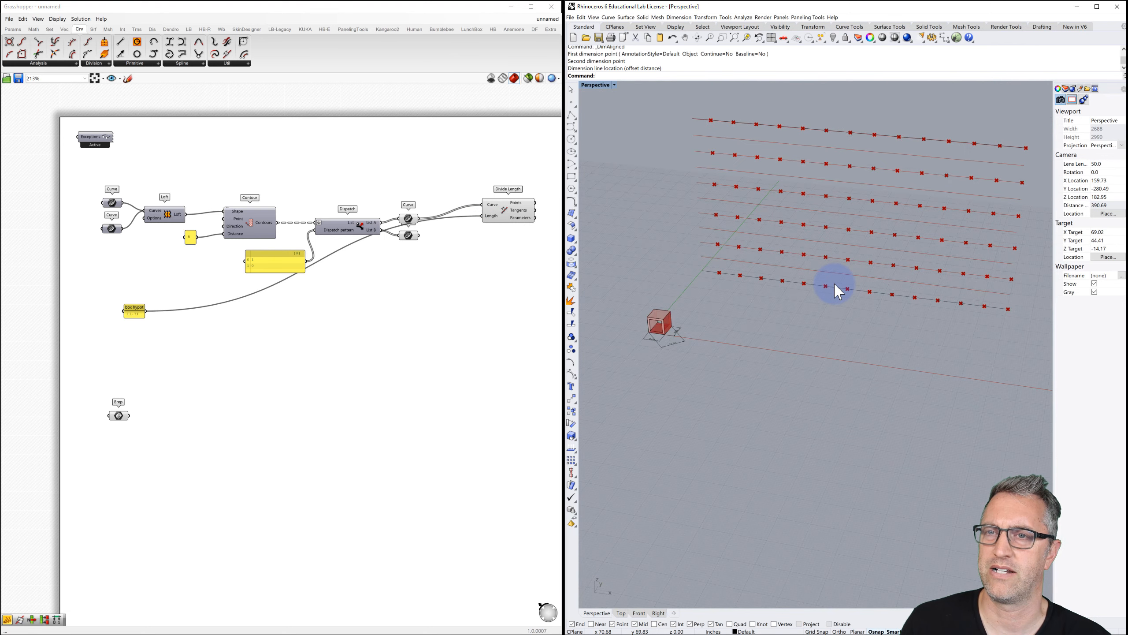
pyautogui.scroll(-2, 811, 285)
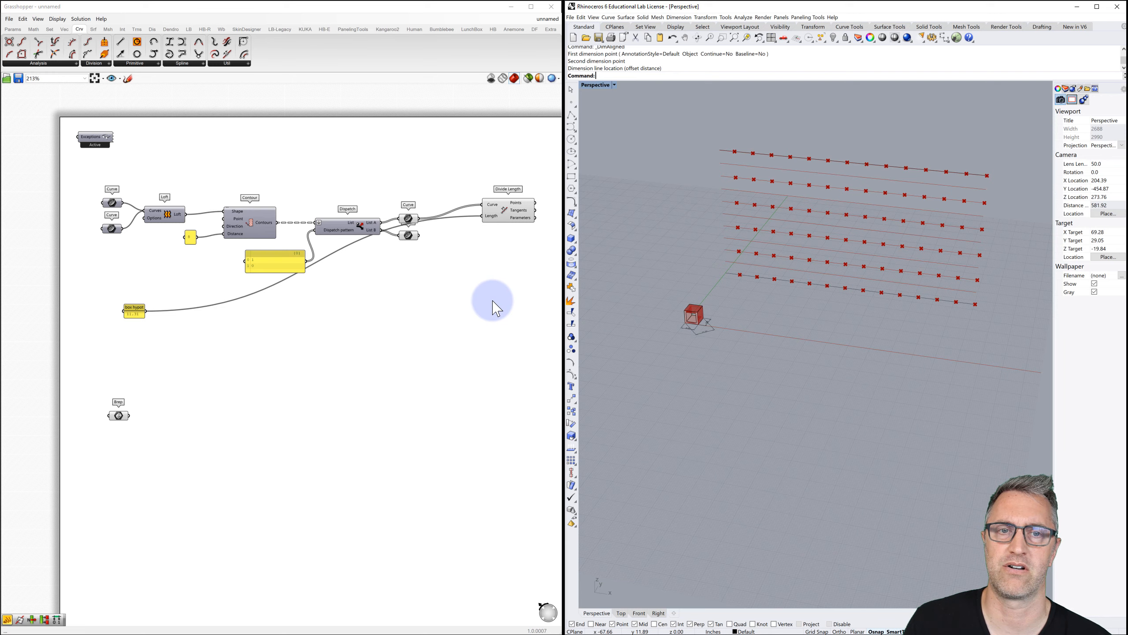
pyautogui.moveTo(453, 322); pyautogui.dragTo(435, 302, button='right')
pyautogui.moveTo(399, 218); pyautogui.dragTo(393, 272)
# Duplicate Divide Length below and add a Multiplication component fed by box hypot.
pyautogui.click(489, 192)
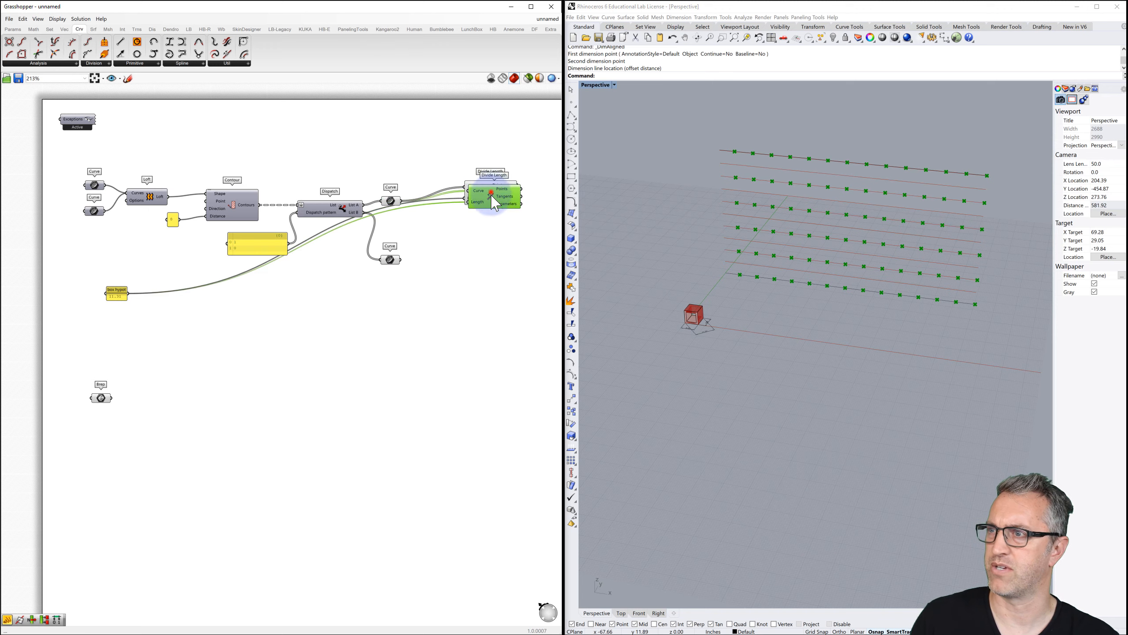
pyautogui.keyDown('alt'); pyautogui.moveTo(495, 197); pyautogui.dragTo(485, 285); pyautogui.keyUp('alt')
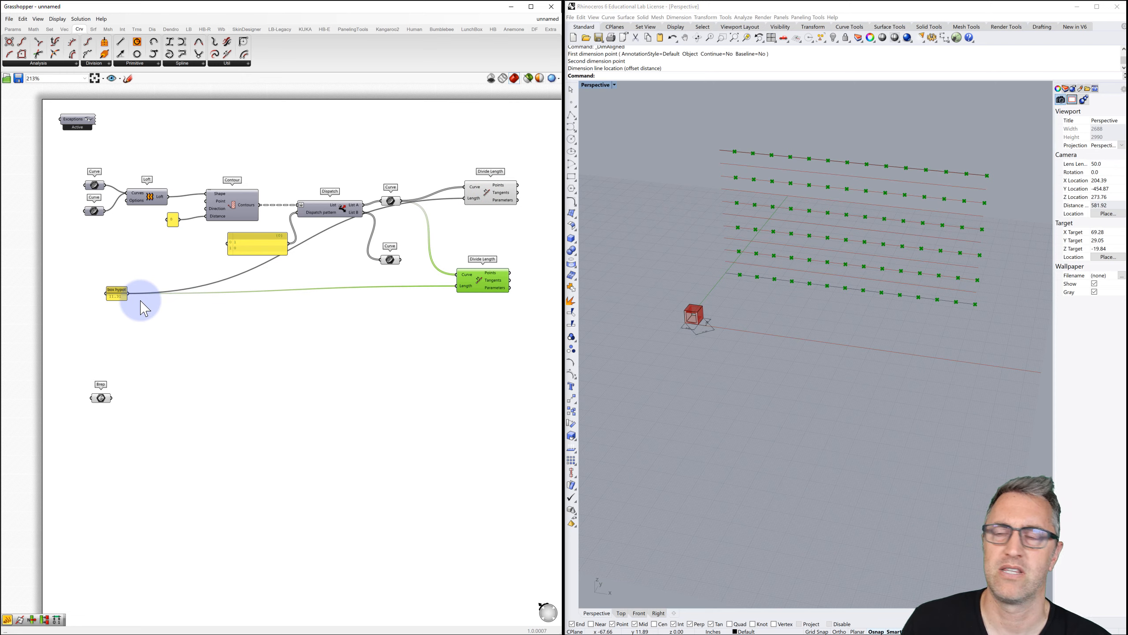
pyautogui.doubleClick(202, 302)
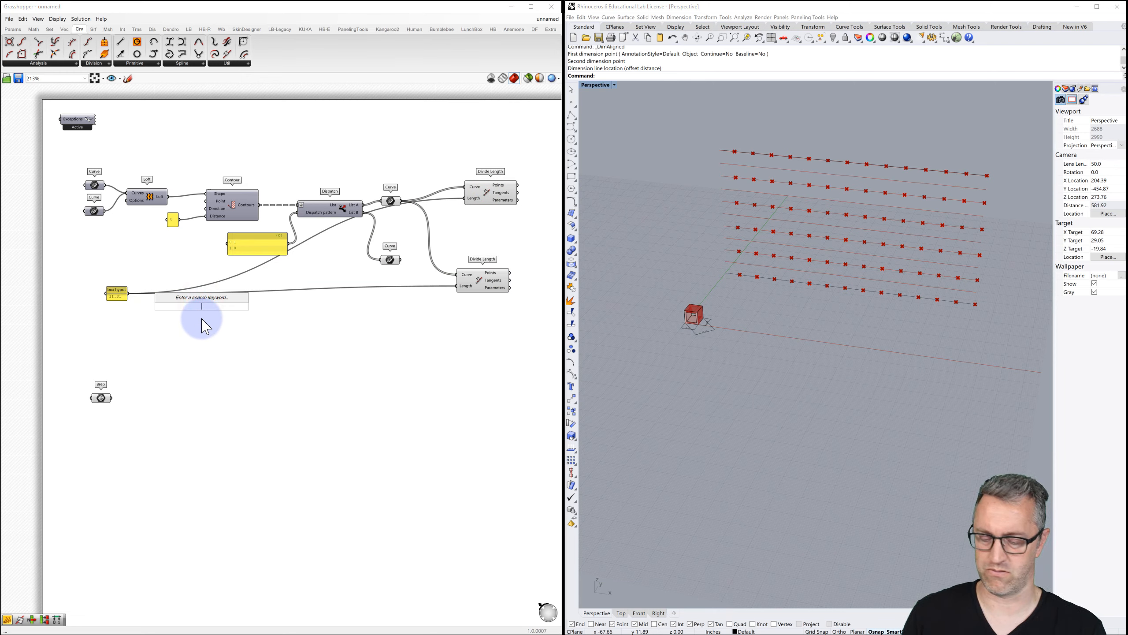
pyautogui.write('mult')
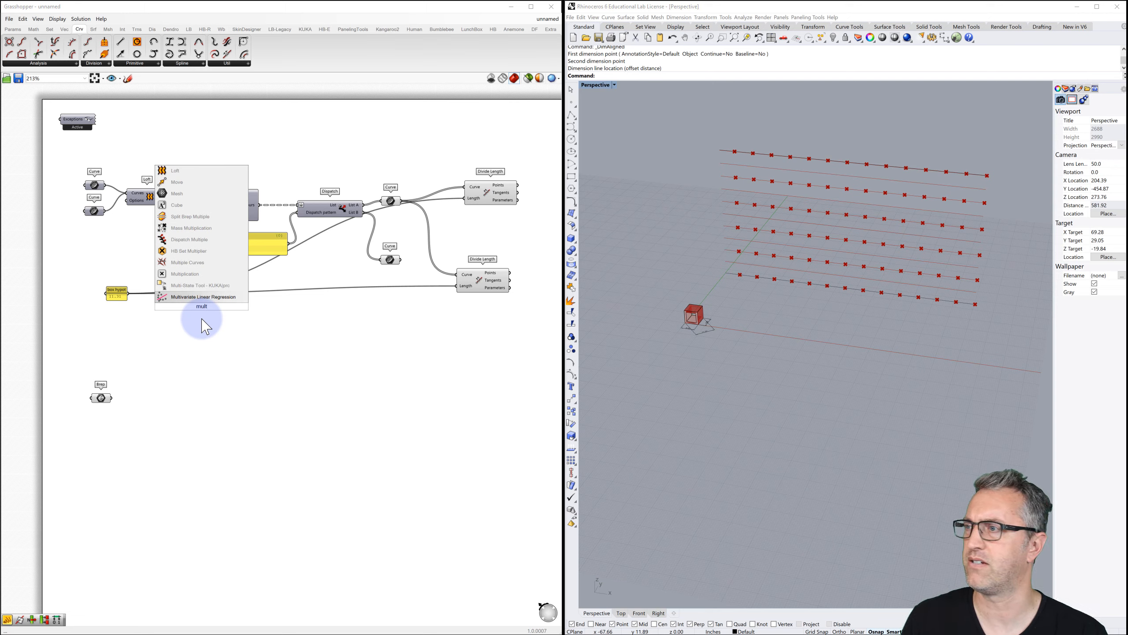
pyautogui.click(191, 273)
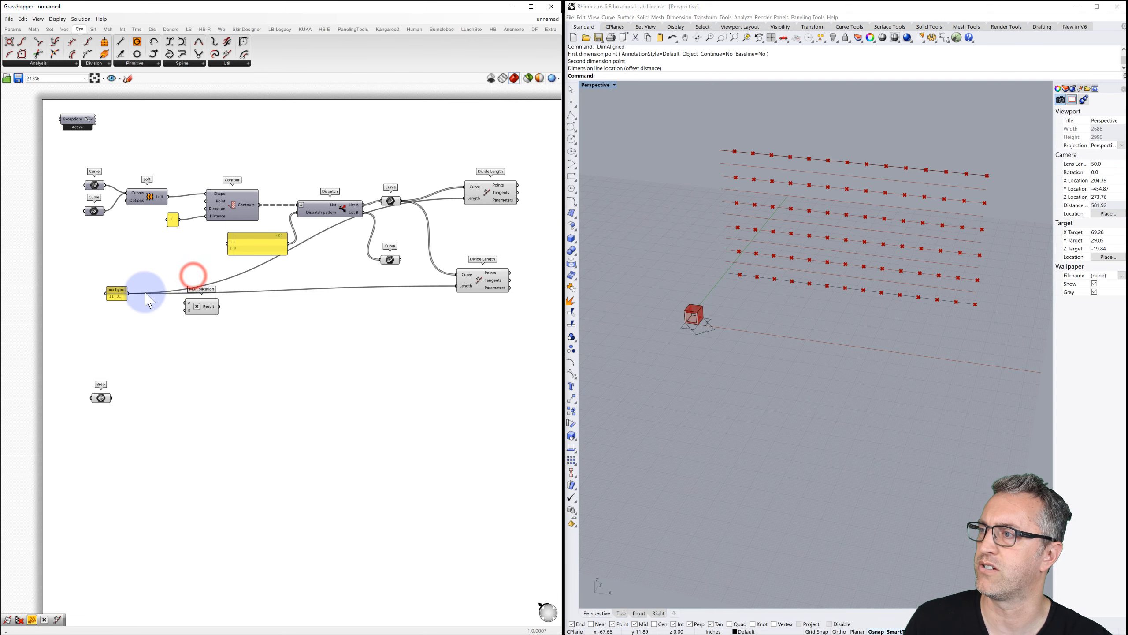
pyautogui.moveTo(128, 292); pyautogui.dragTo(185, 302)
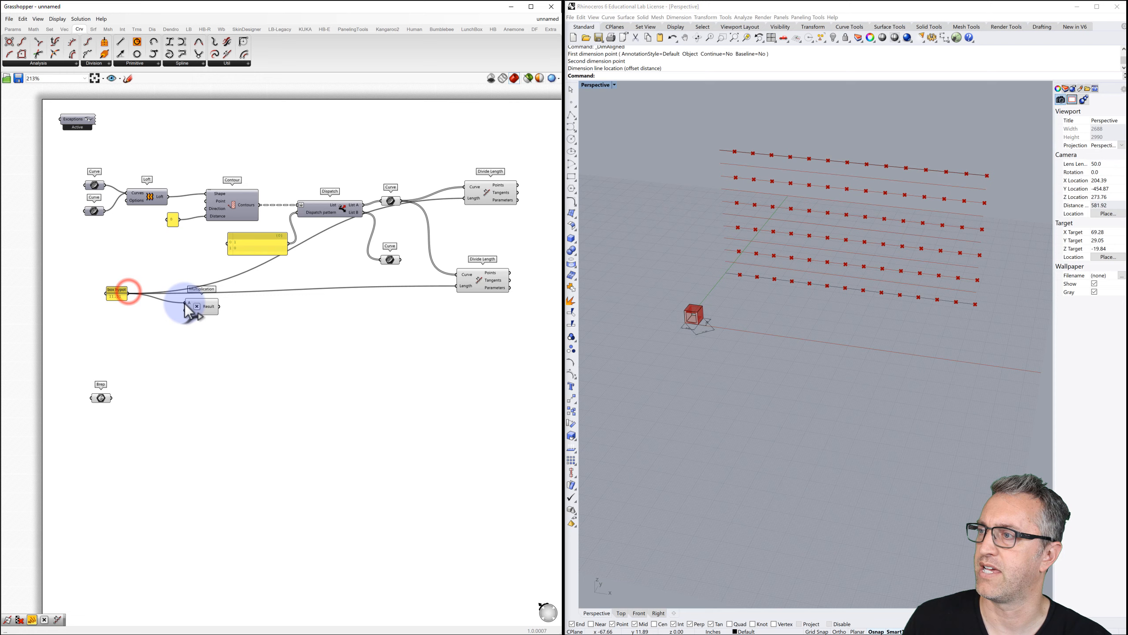
# Multiply box hypot by a .5 panel and feed that length and the List B curves into the copy.
pyautogui.doubleClick(162, 316)
pyautogui.write('//.5')
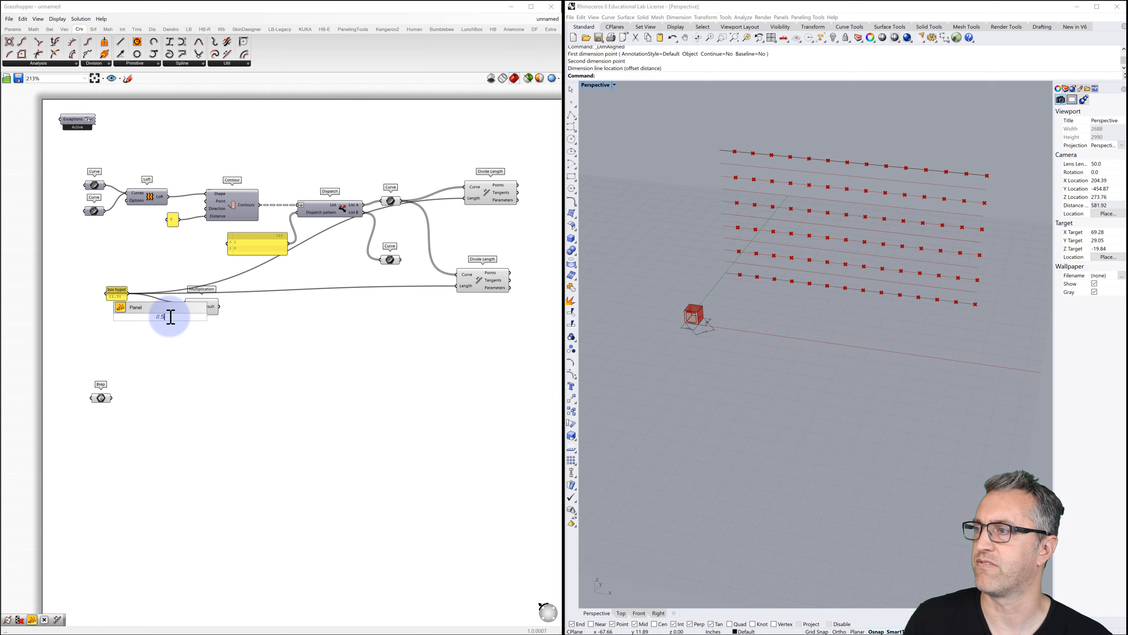
pyautogui.press('Return')
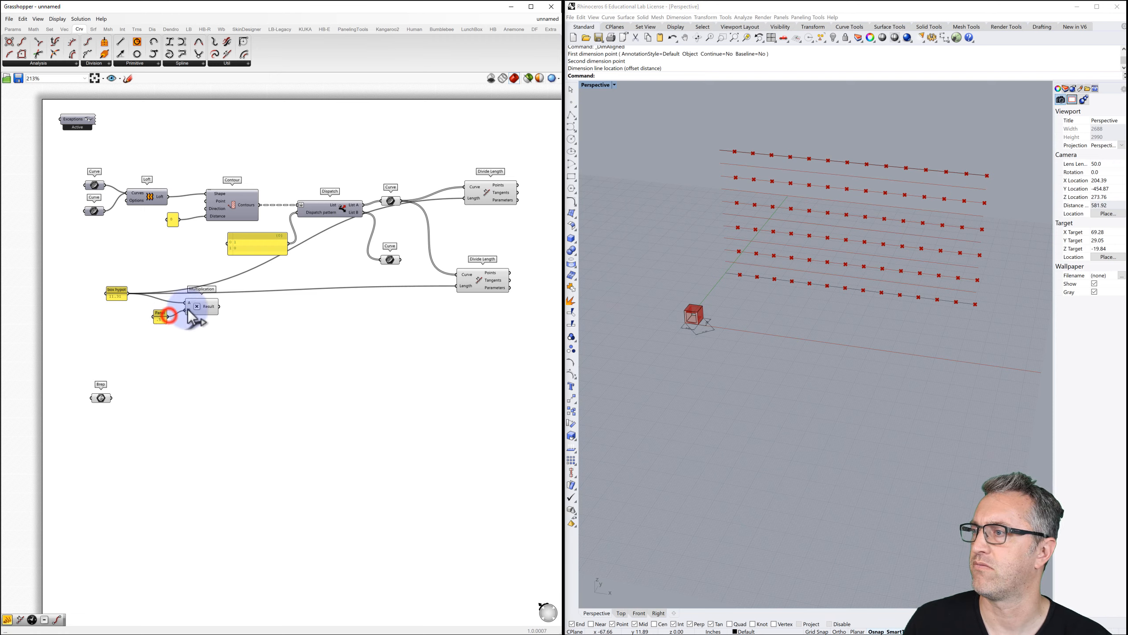
pyautogui.moveTo(187, 309); pyautogui.dragTo(187, 310)
pyautogui.moveTo(300, 300); pyautogui.dragTo(456, 285)
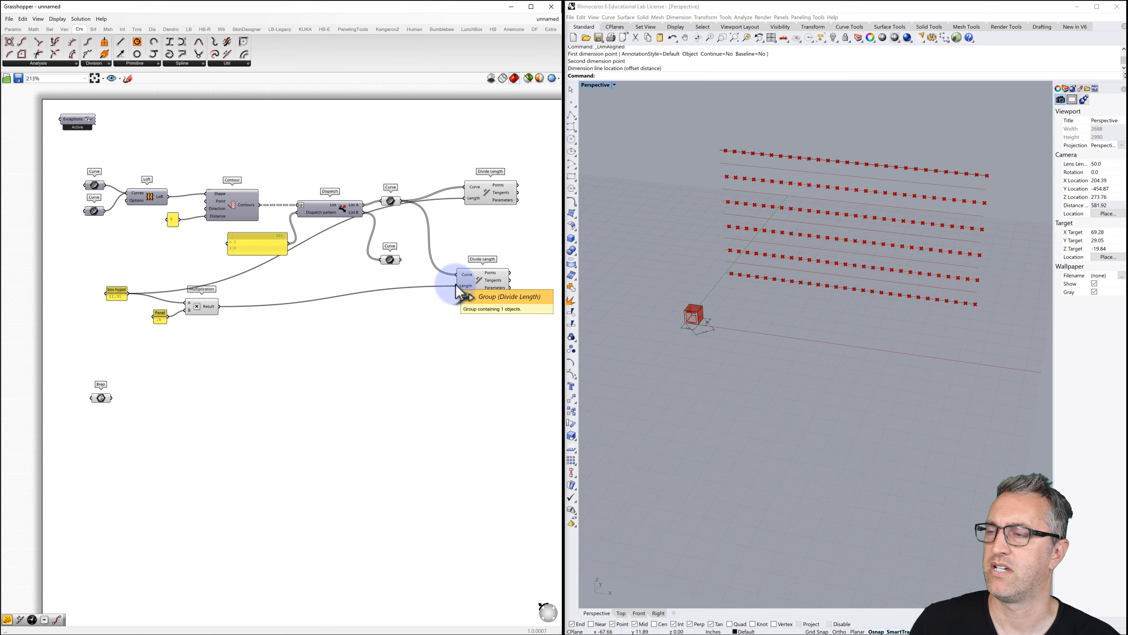
pyautogui.moveTo(402, 260); pyautogui.dragTo(458, 274)
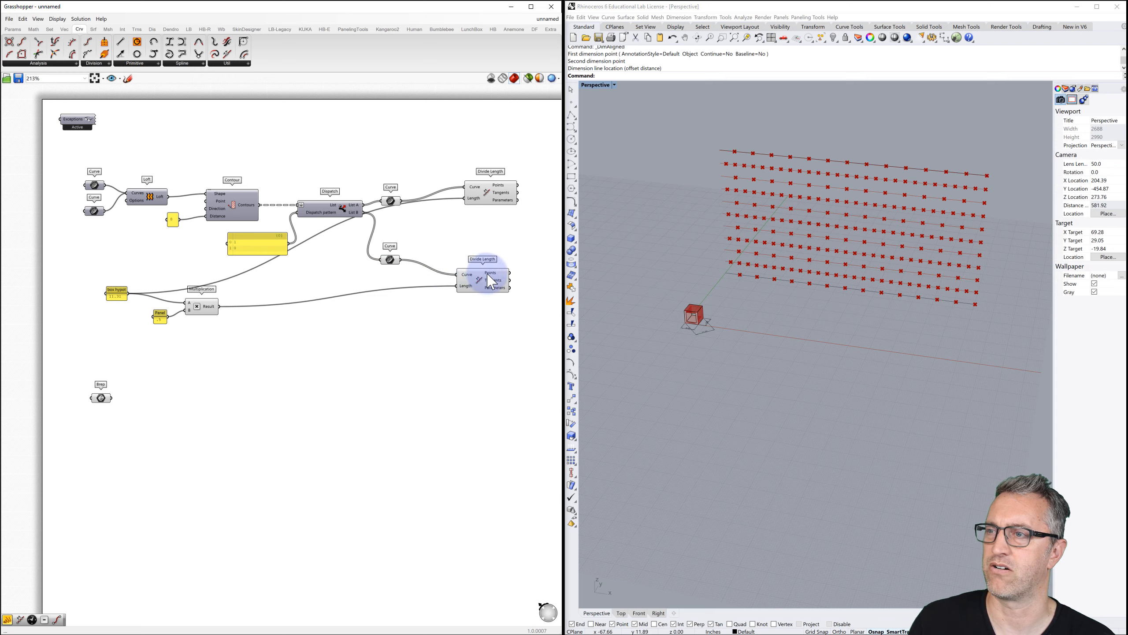
pyautogui.moveTo(493, 283)
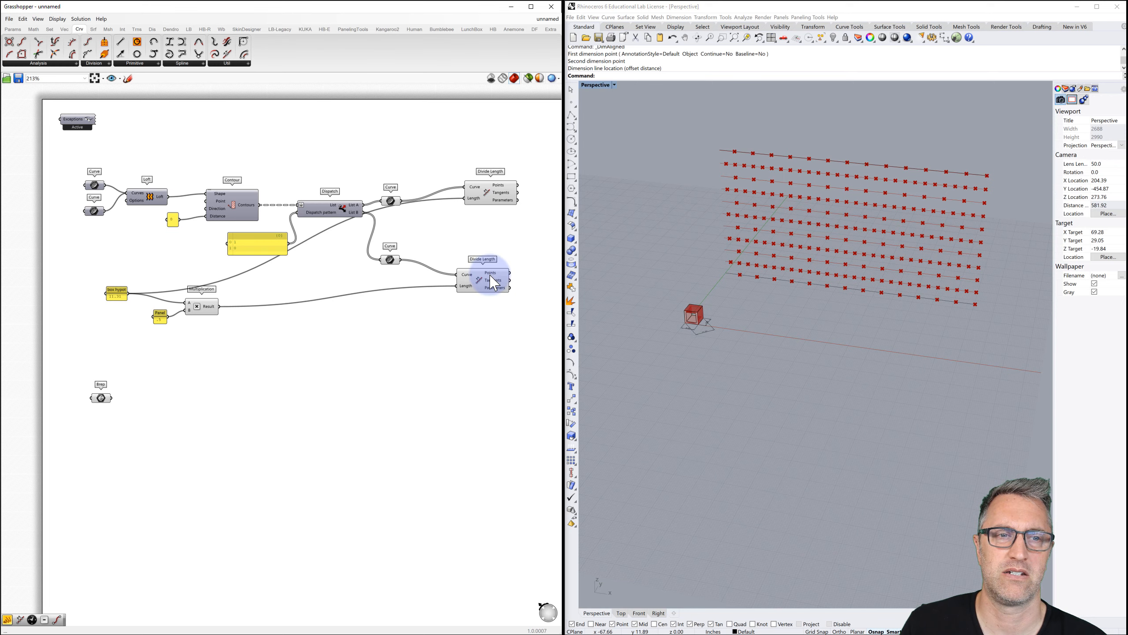
pyautogui.scroll(-3, 491, 279)
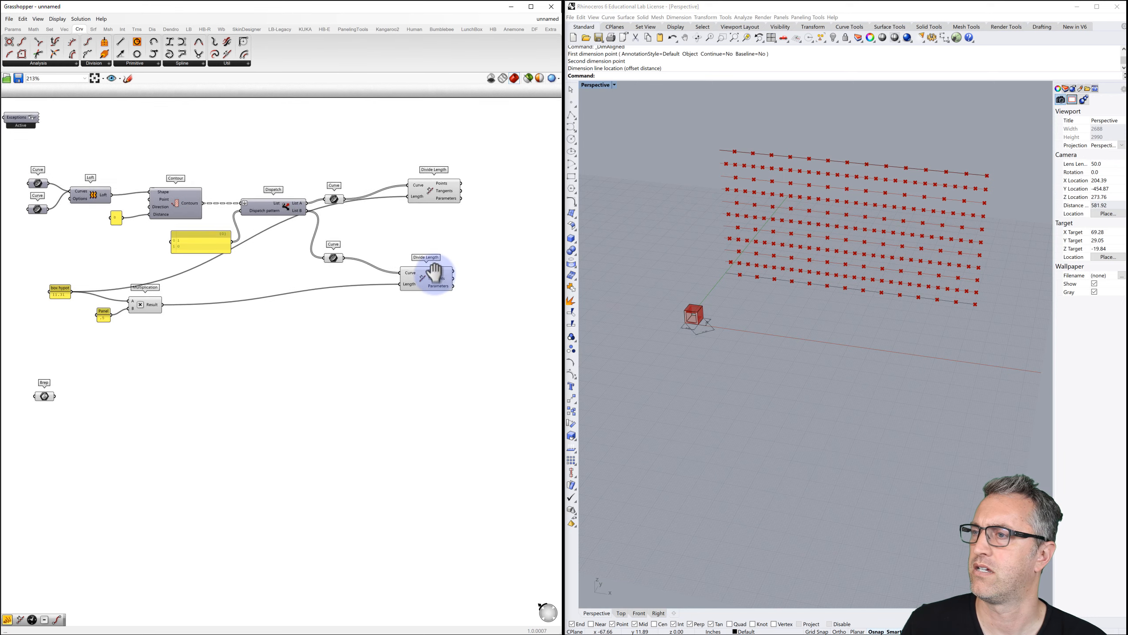
pyautogui.moveTo(435, 276)
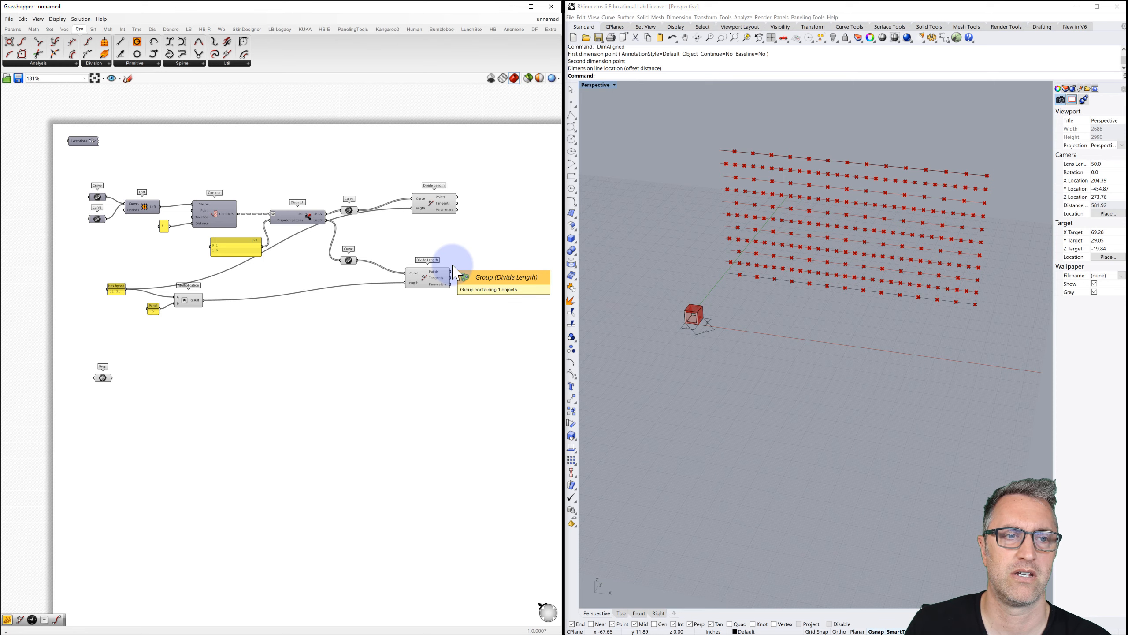
pyautogui.moveTo(482, 272); pyautogui.dragTo(448, 277, button='right')
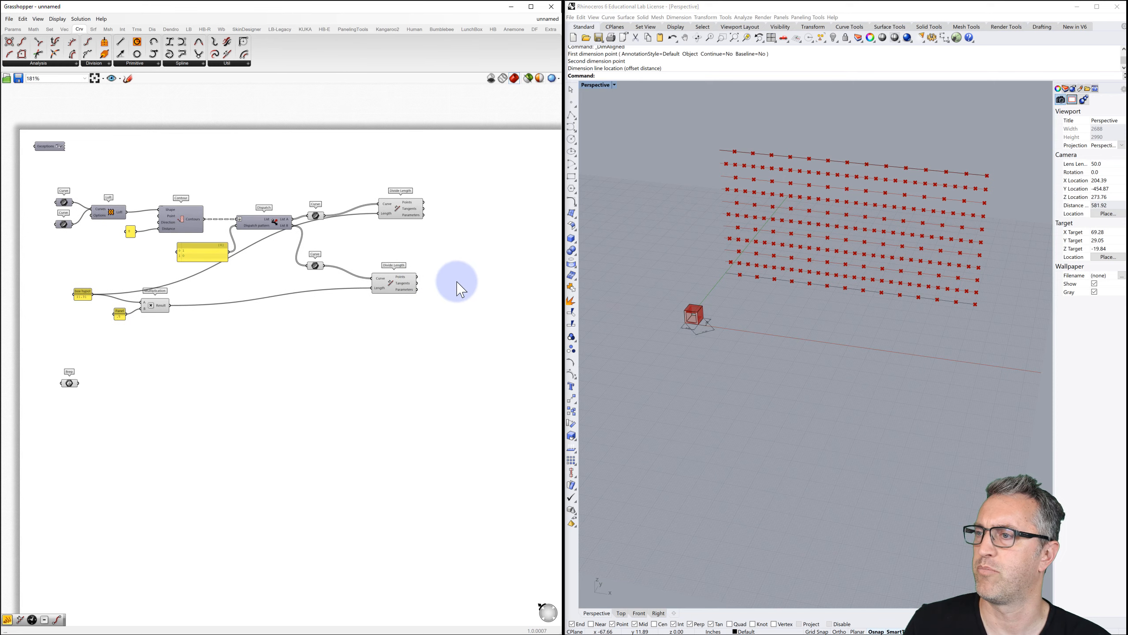
# Add a Cull Pattern component and move it lower on the canvas.
pyautogui.doubleClick(458, 283)
pyautogui.write('cull')
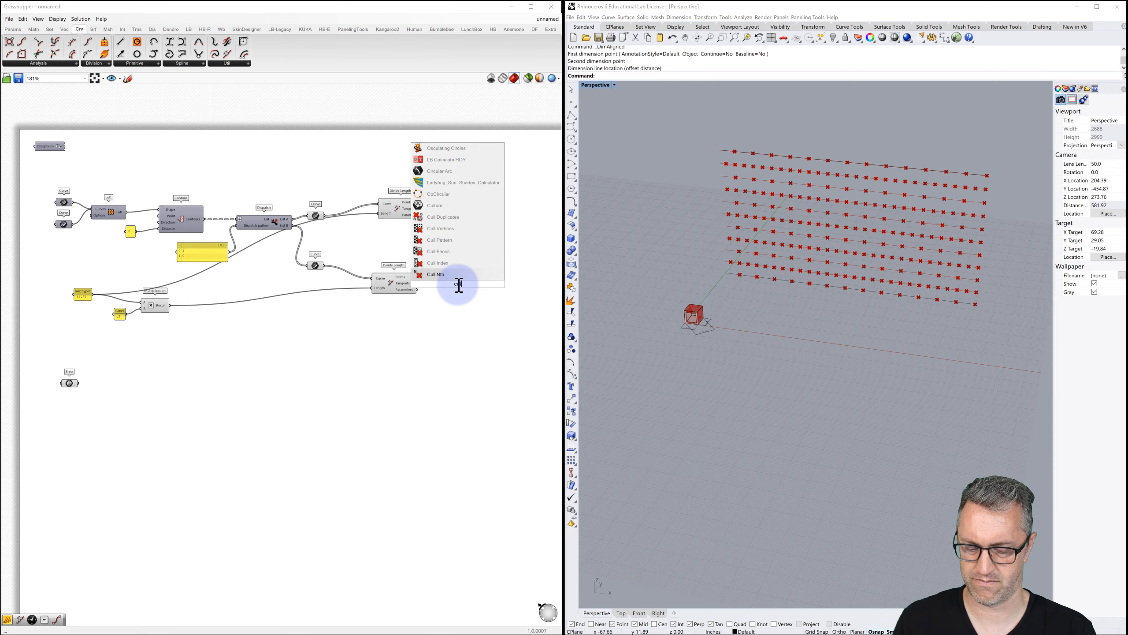
pyautogui.write(' patt')
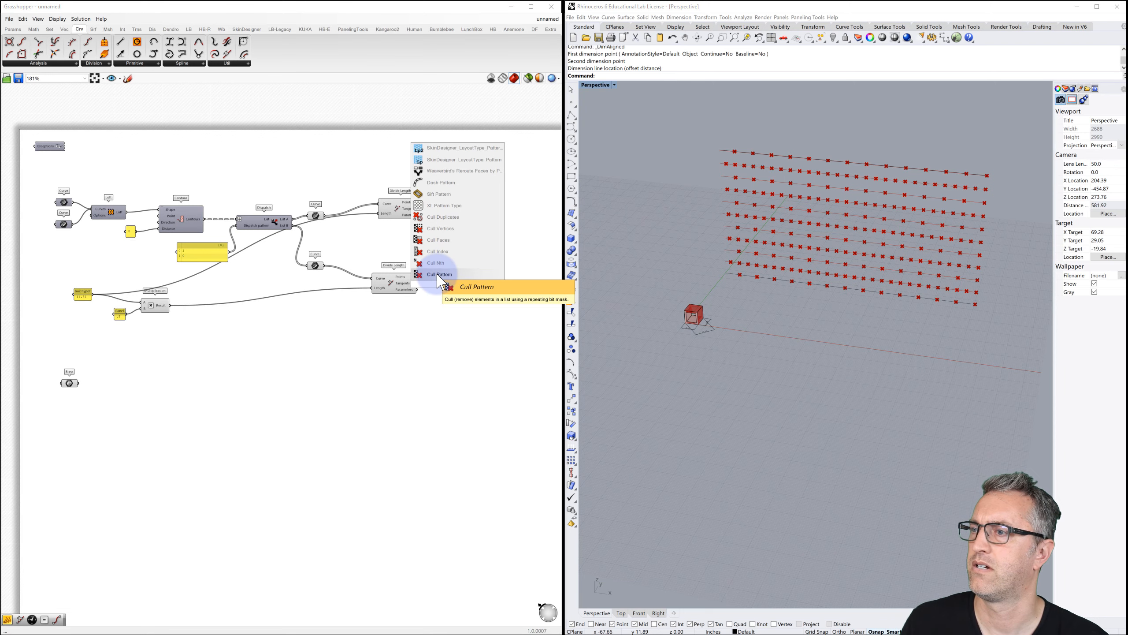
pyautogui.click(458, 284)
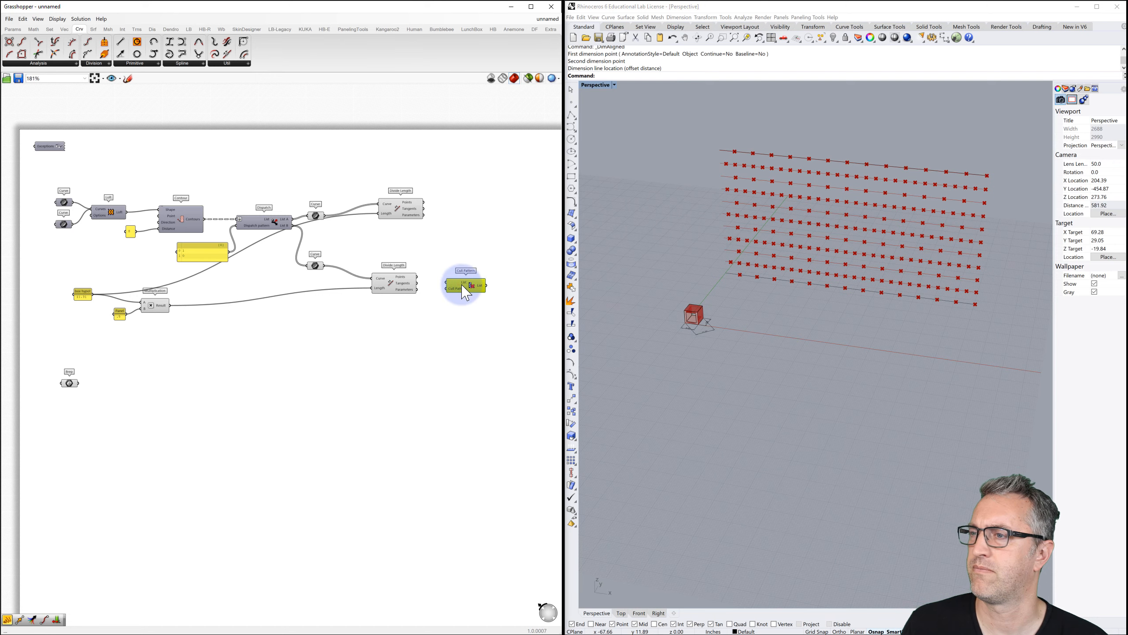
pyautogui.moveTo(460, 287)
pyautogui.mouseDown()
pyautogui.moveTo(461, 304)
pyautogui.moveTo(448, 299)
pyautogui.mouseUp()
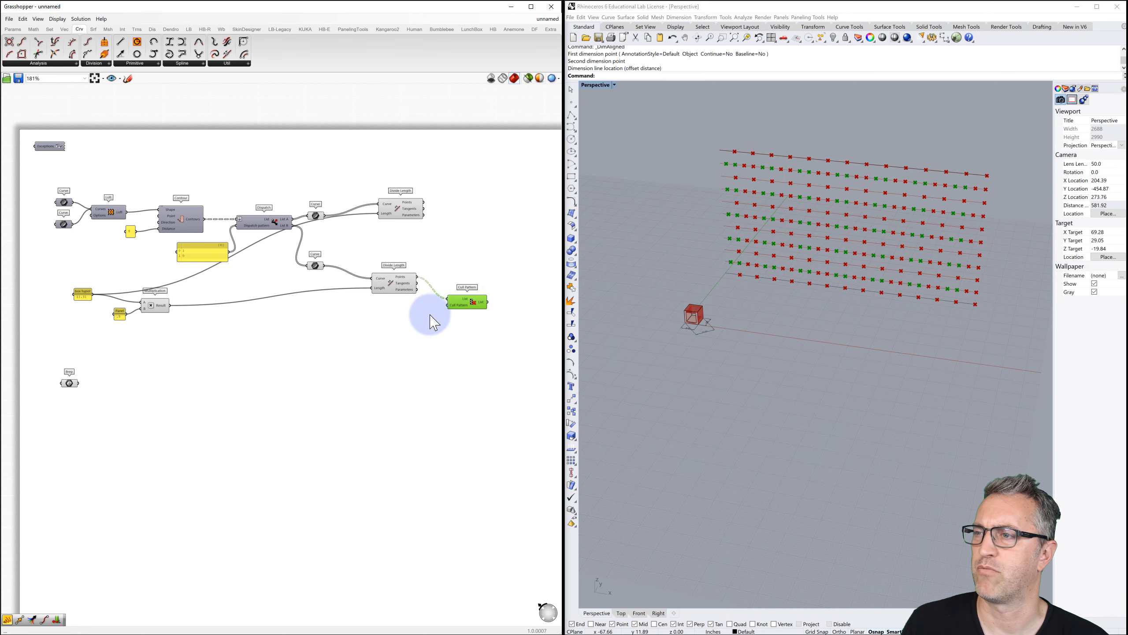
# Add a multiline panel beside Cull Pattern and enter 0 as its first pattern value.
pyautogui.doubleClick(429, 315)
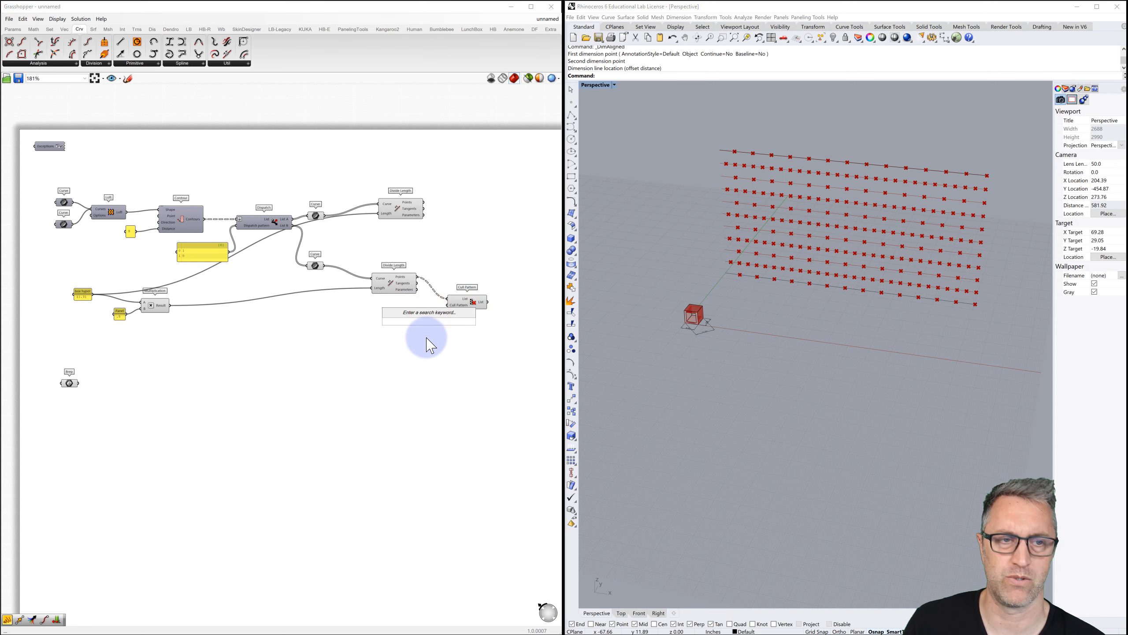
pyautogui.write('//')
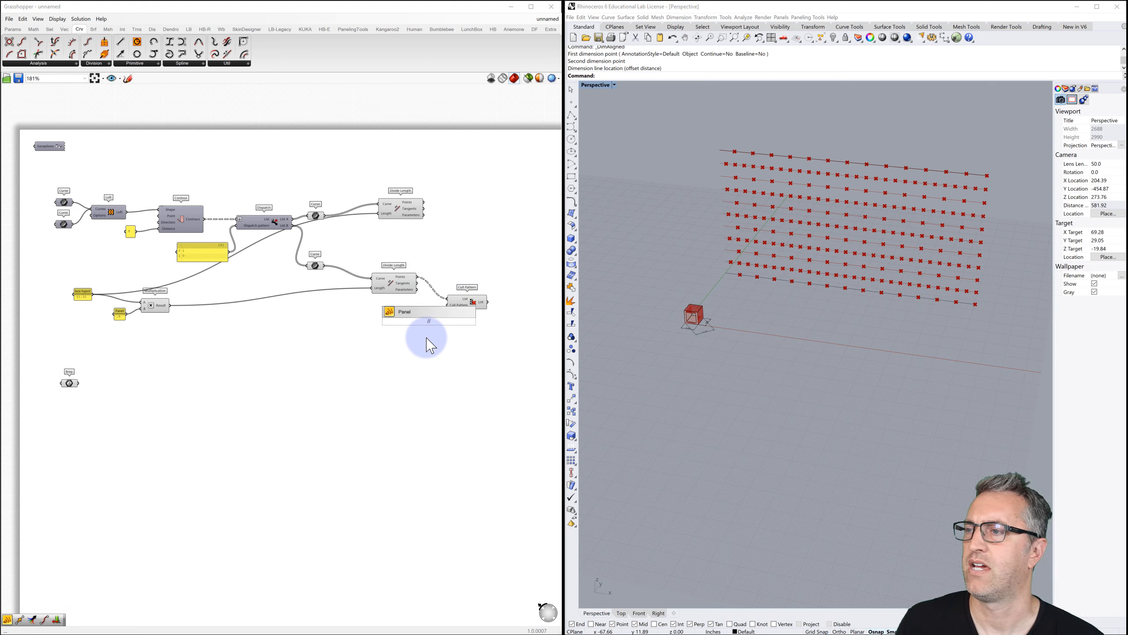
pyautogui.press('Return')
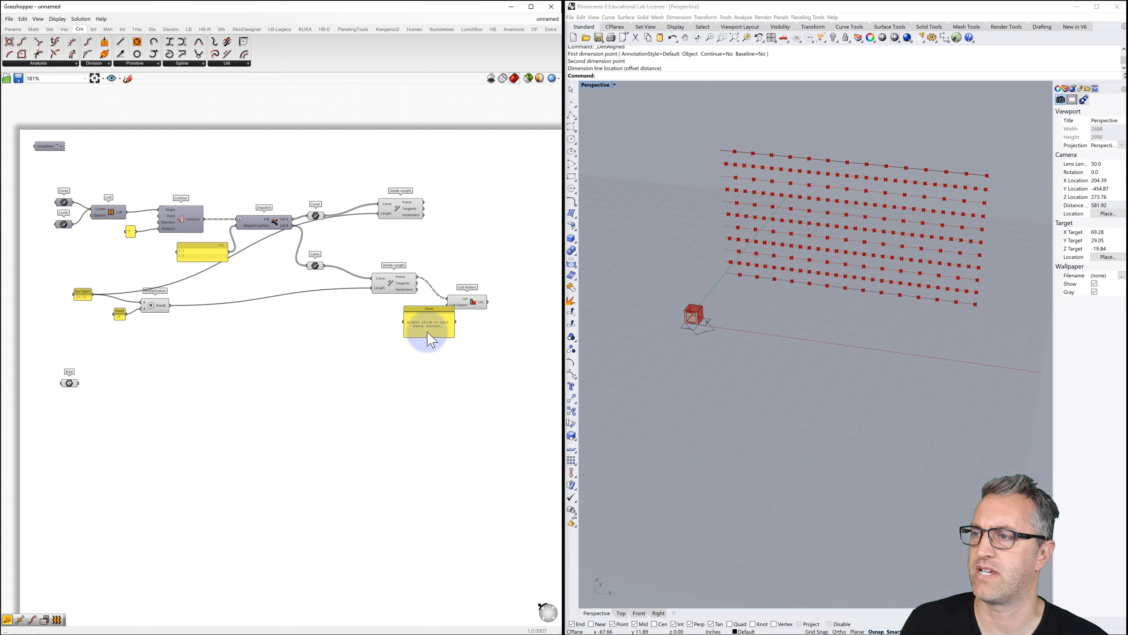
pyautogui.rightClick(431, 325)
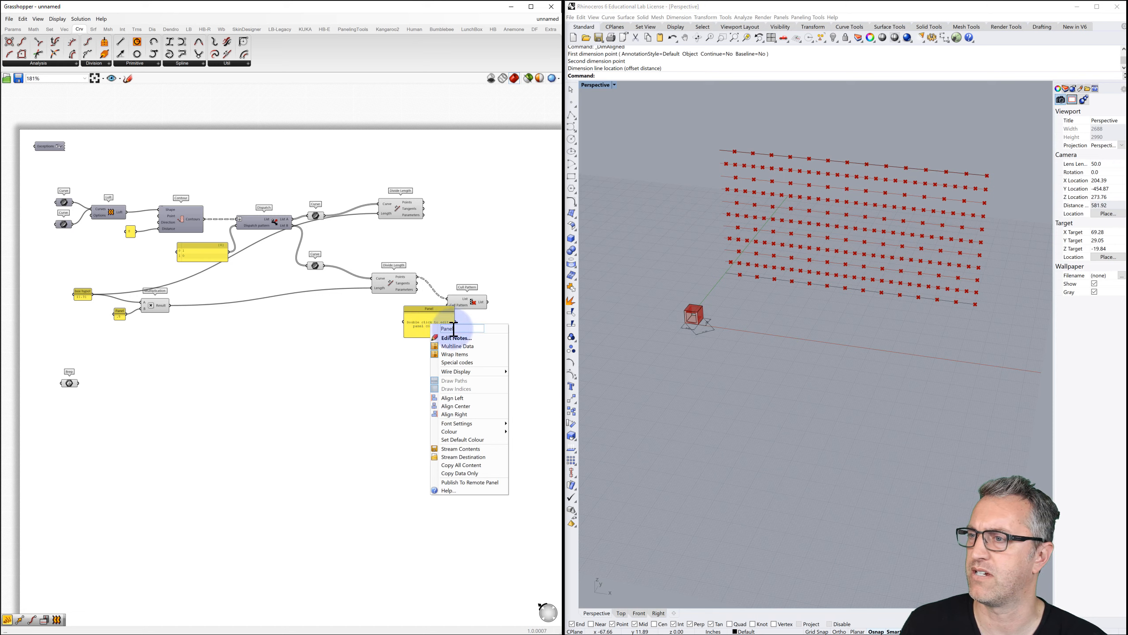
pyautogui.click(459, 346)
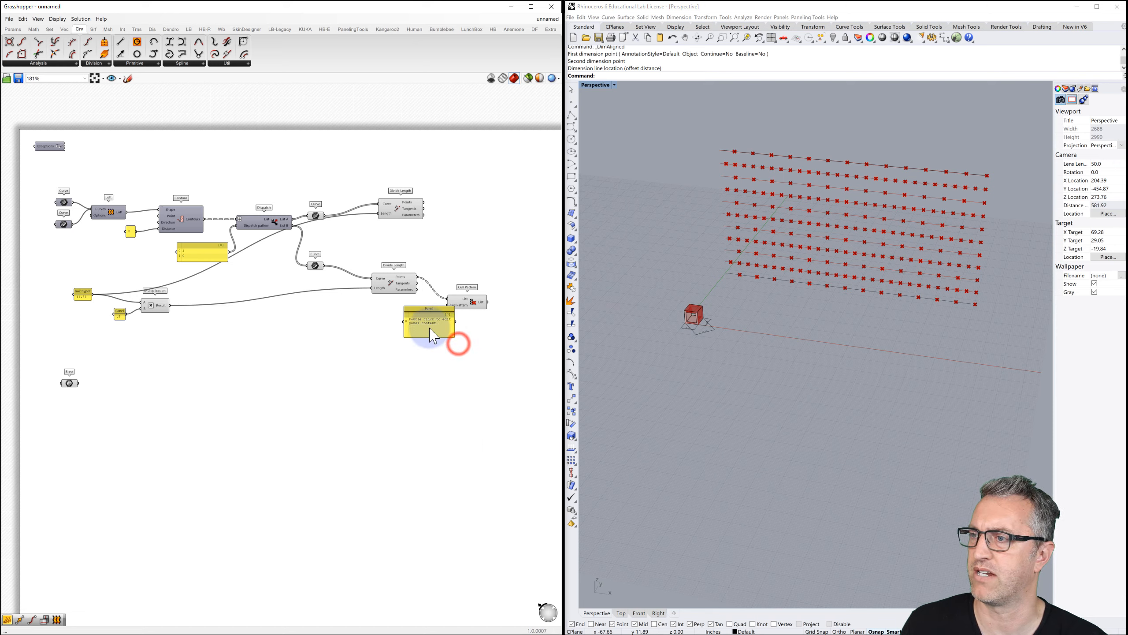
pyautogui.click(420, 324)
pyautogui.doubleClick(420, 324)
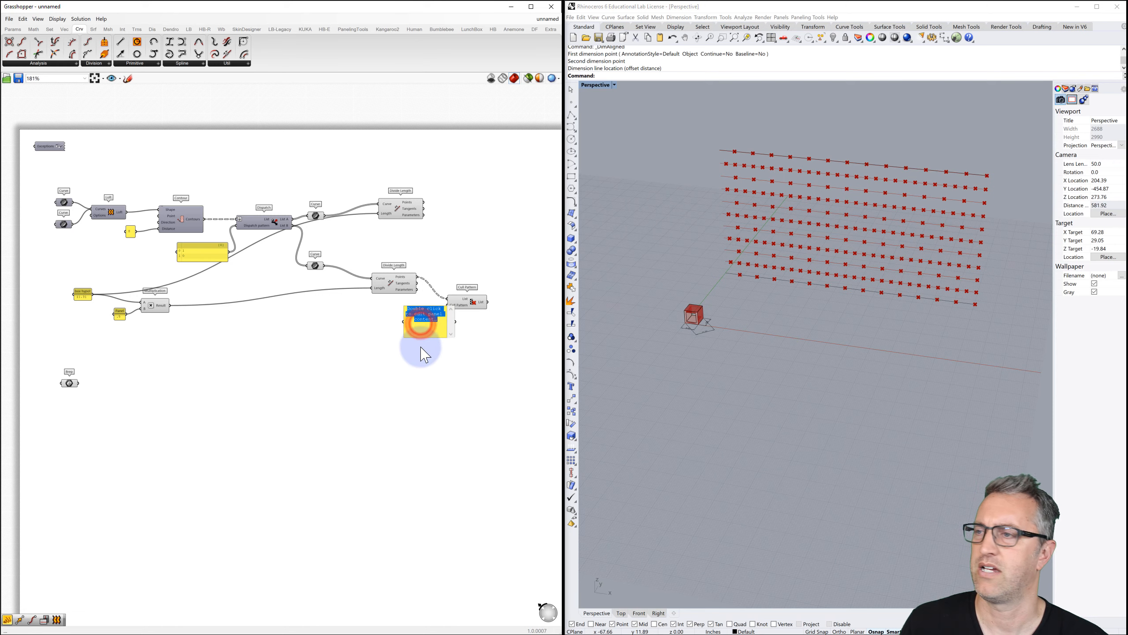
pyautogui.write('0')
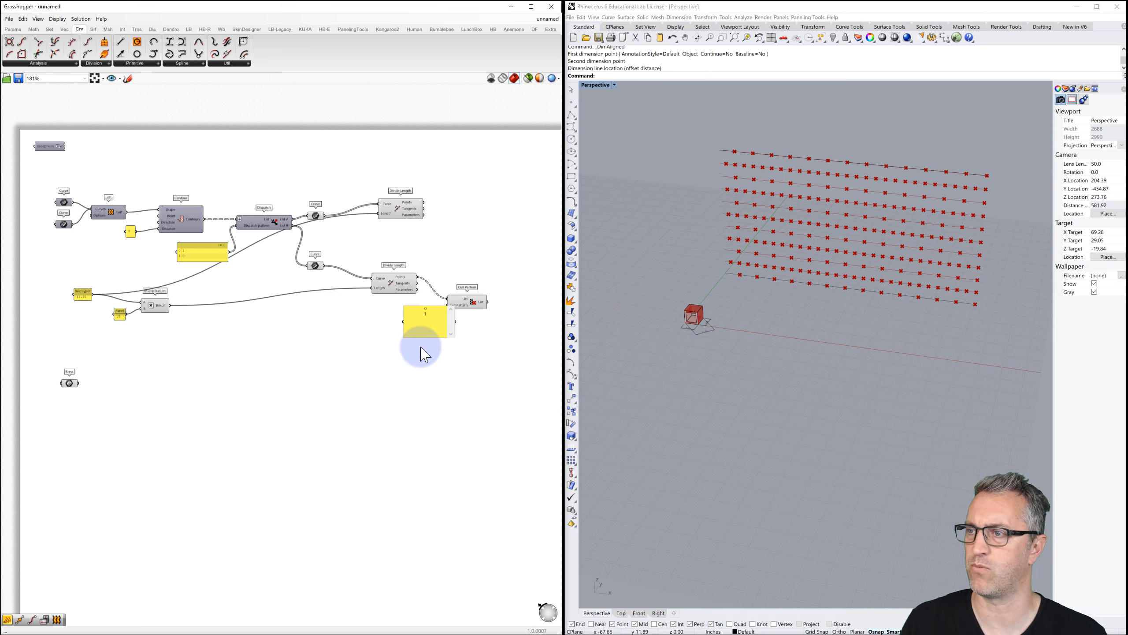
# Wire the 0/1 panel into Cull Pattern's P input and preview the kept points.
pyautogui.click(429, 415)
pyautogui.moveTo(425, 308); pyautogui.dragTo(448, 307)
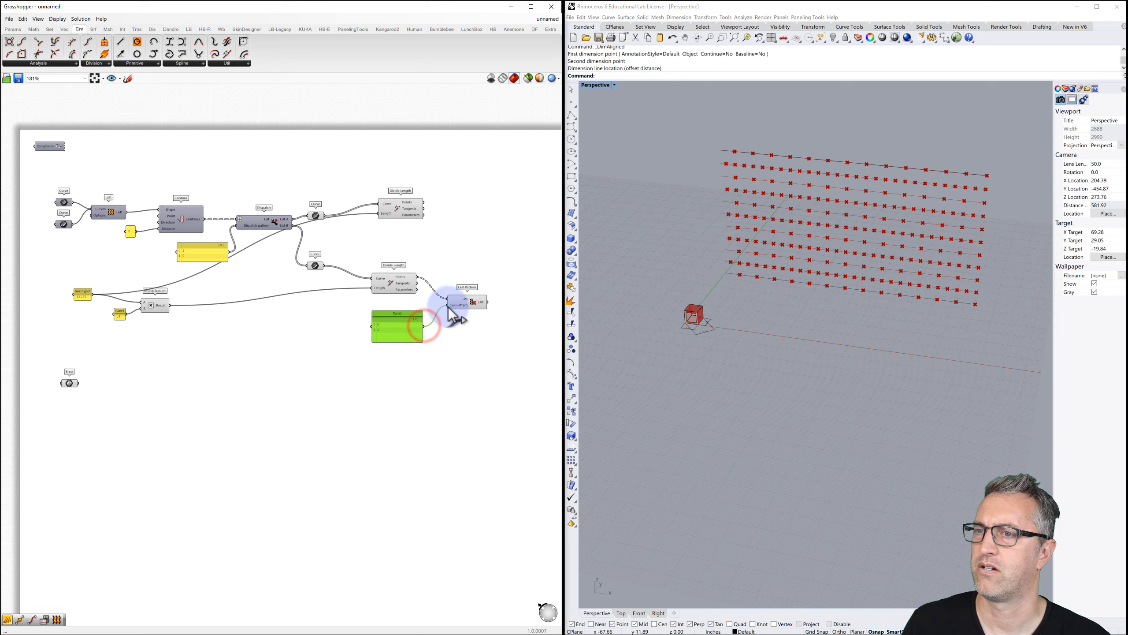
pyautogui.click(463, 302)
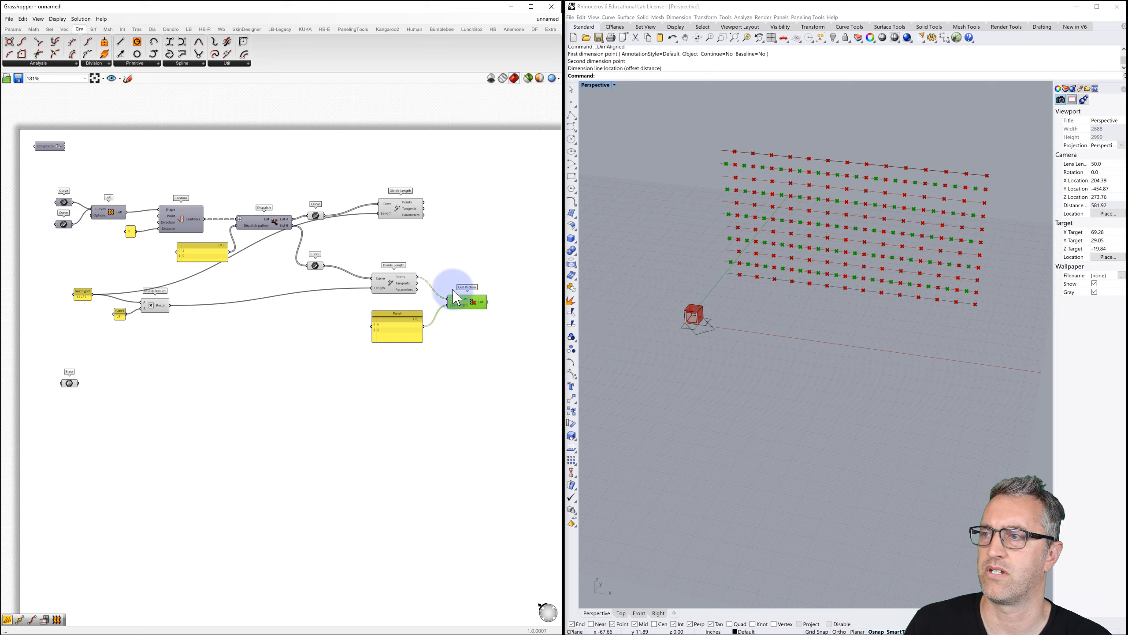
pyautogui.click(394, 289)
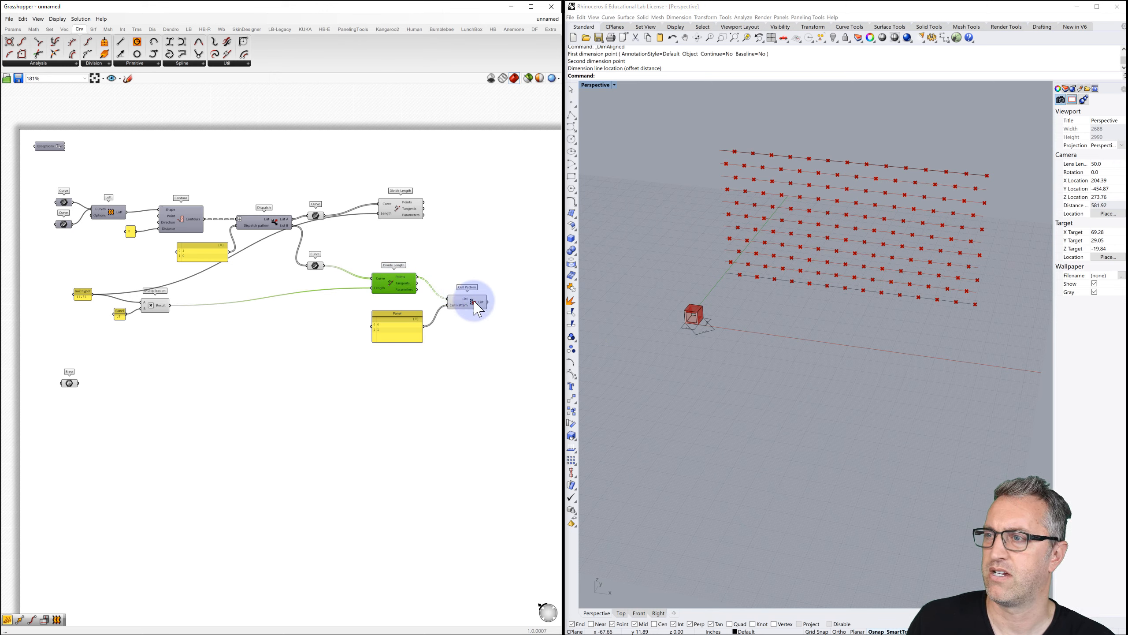
pyautogui.click(467, 306)
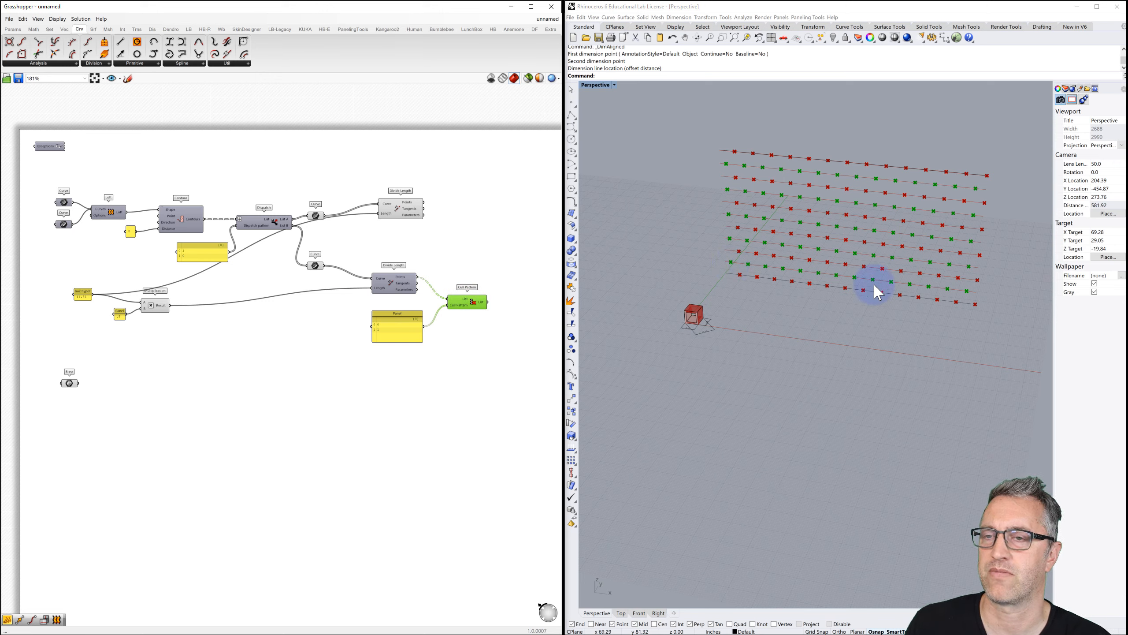
pyautogui.click(492, 330)
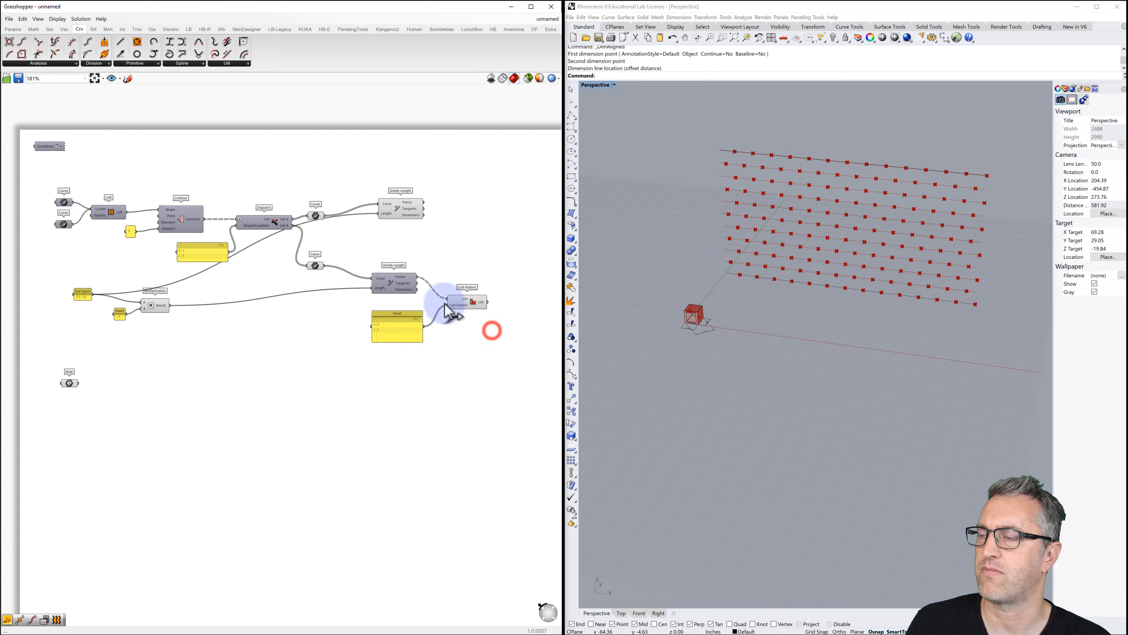
# Move the upper Divide Length component right and reposition the two Curve components.
pyautogui.click(402, 205)
pyautogui.moveTo(399, 204); pyautogui.dragTo(486, 200)
pyautogui.moveTo(361, 194); pyautogui.dragTo(341, 255)
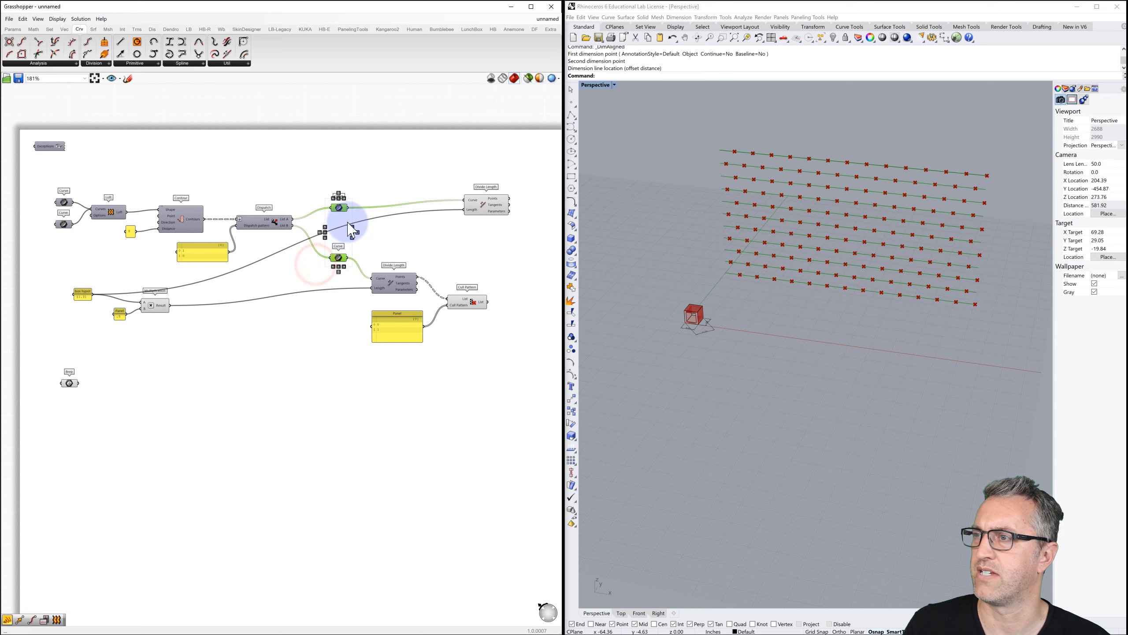
pyautogui.click(401, 174)
pyautogui.moveTo(466, 232); pyautogui.dragTo(433, 234, button='right')
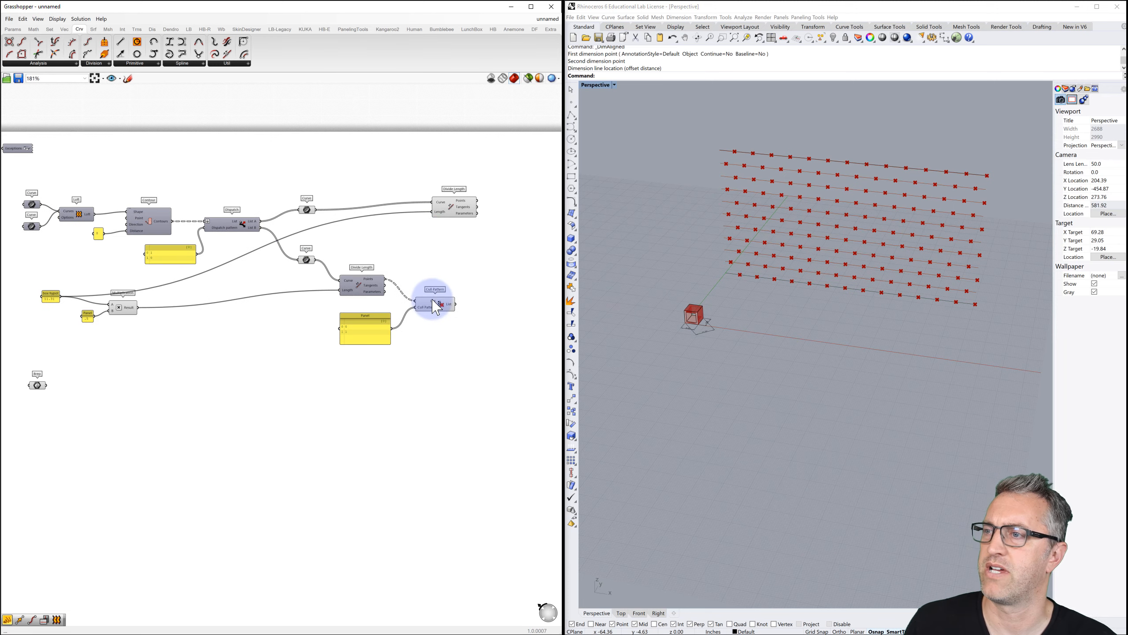
# Nudge Cull Pattern slightly right and pan the canvas left to tidy the layout.
pyautogui.click(432, 305)
pyautogui.moveTo(444, 314); pyautogui.dragTo(459, 314)
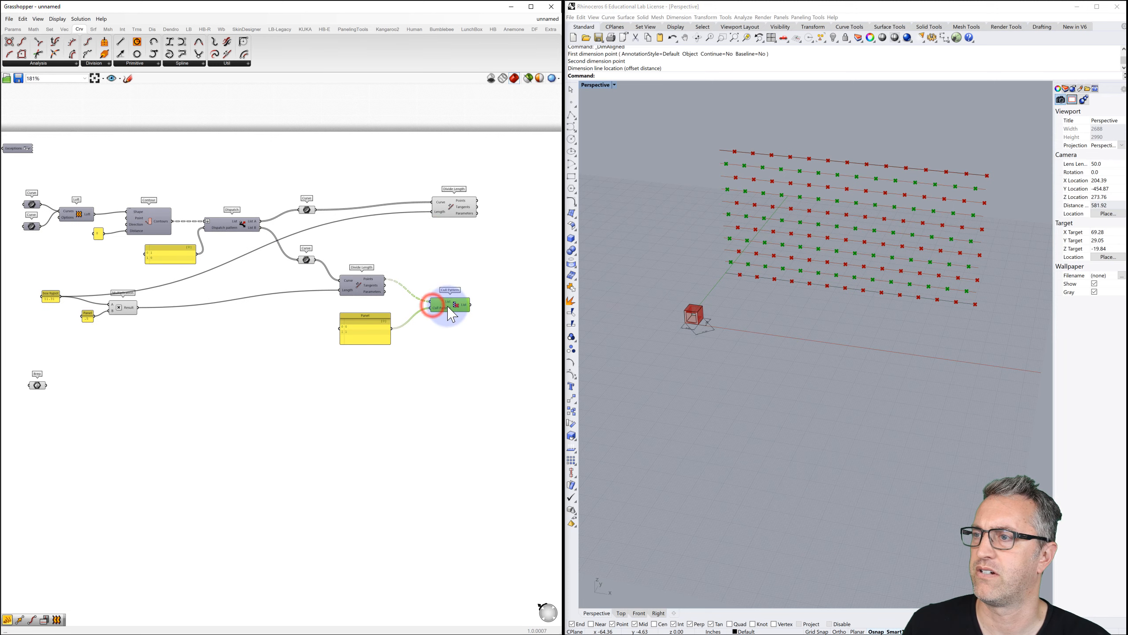
pyautogui.click(452, 203)
pyautogui.click(451, 243)
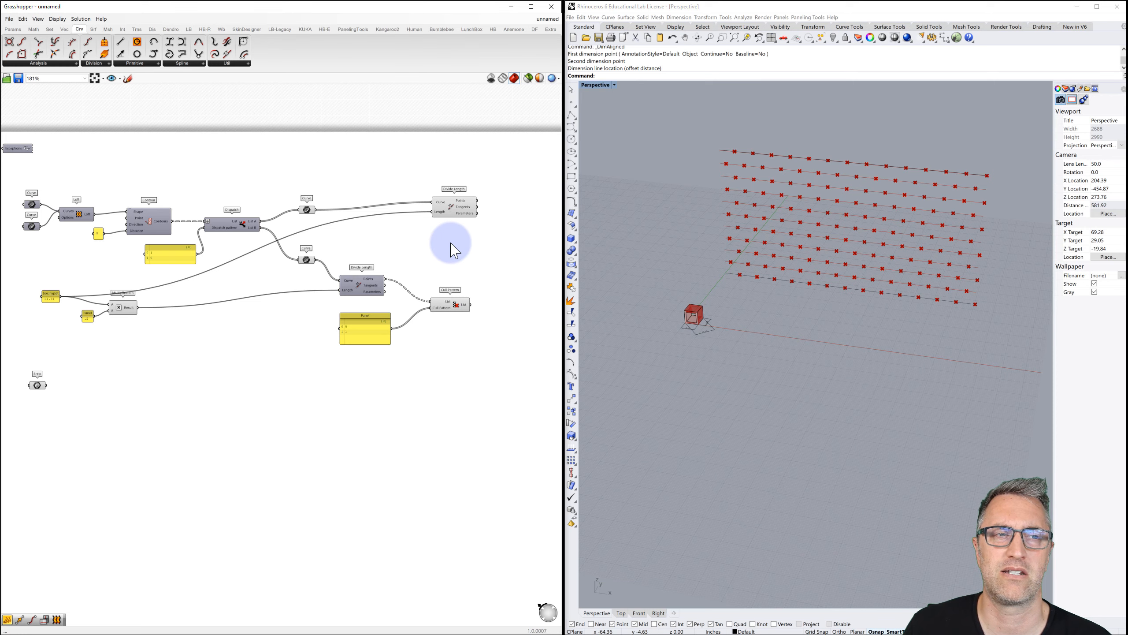
pyautogui.moveTo(474, 244); pyautogui.dragTo(410, 248, button='right')
pyautogui.click(651, 221)
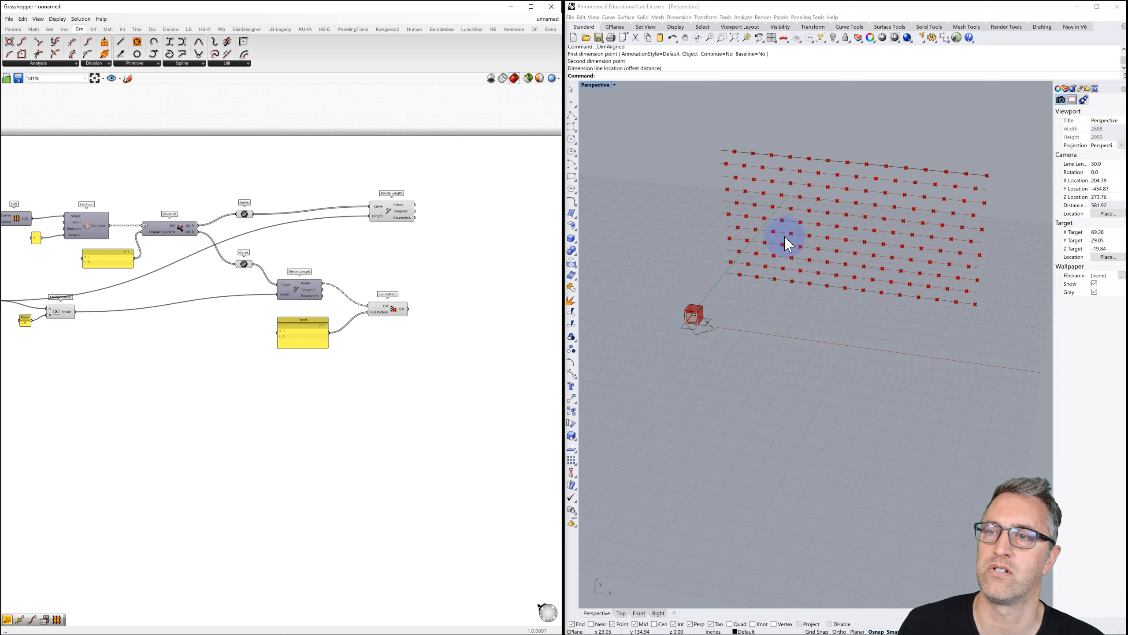
pyautogui.click(460, 238)
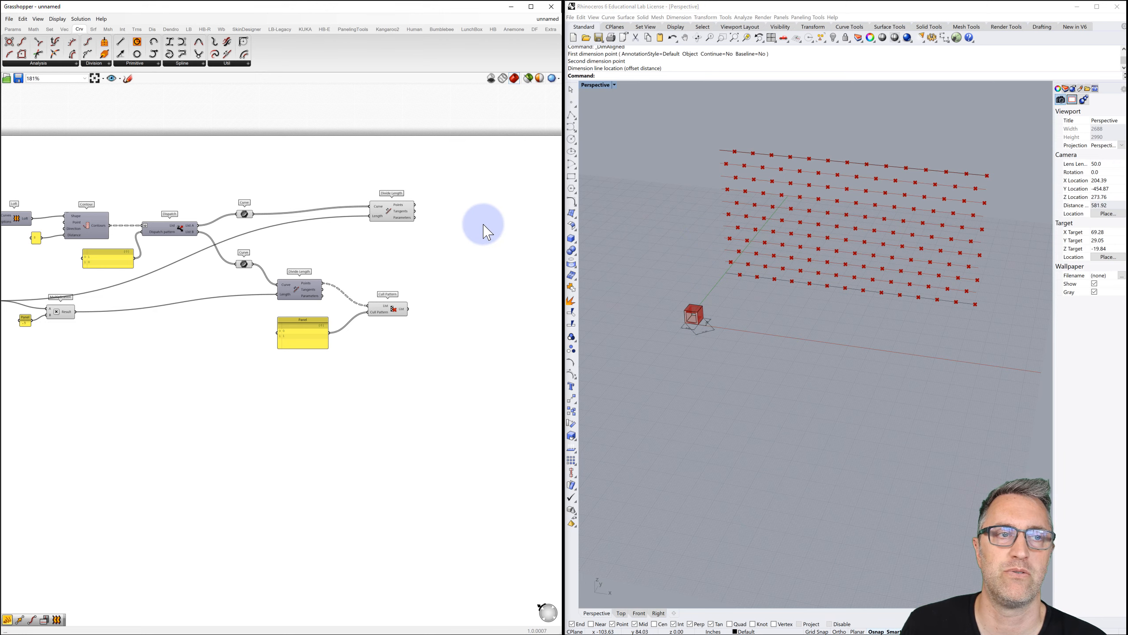
pyautogui.moveTo(489, 239); pyautogui.dragTo(390, 234, button='right')
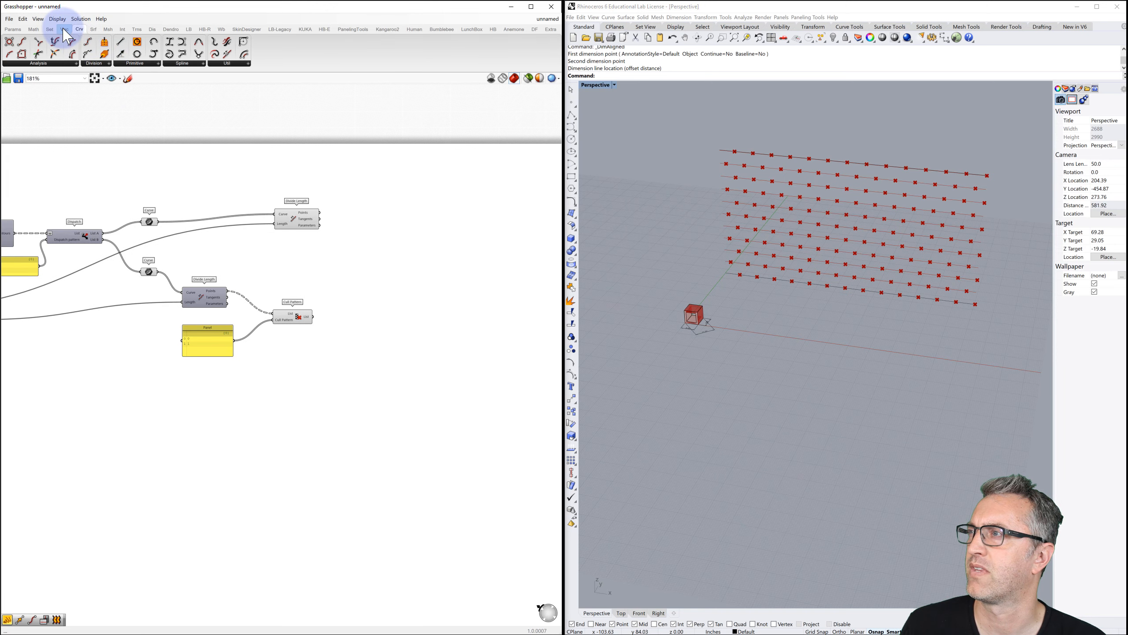
pyautogui.moveTo(60, 39)
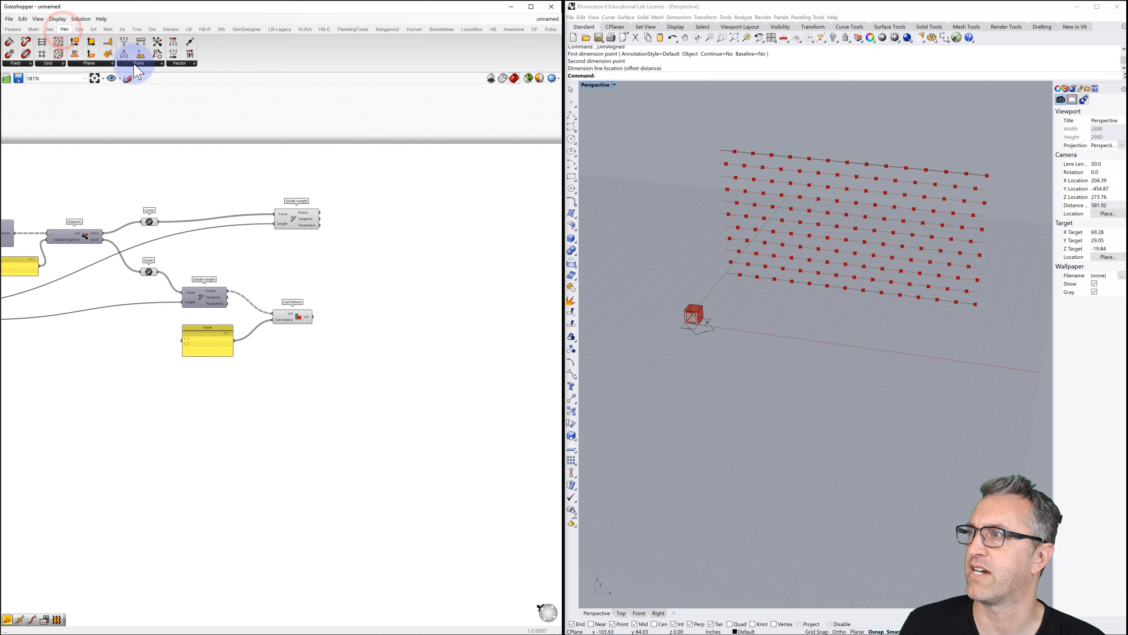
# Add a Line + Line plane component from Vector > Plane at the canvas right.
pyautogui.click(94, 65)
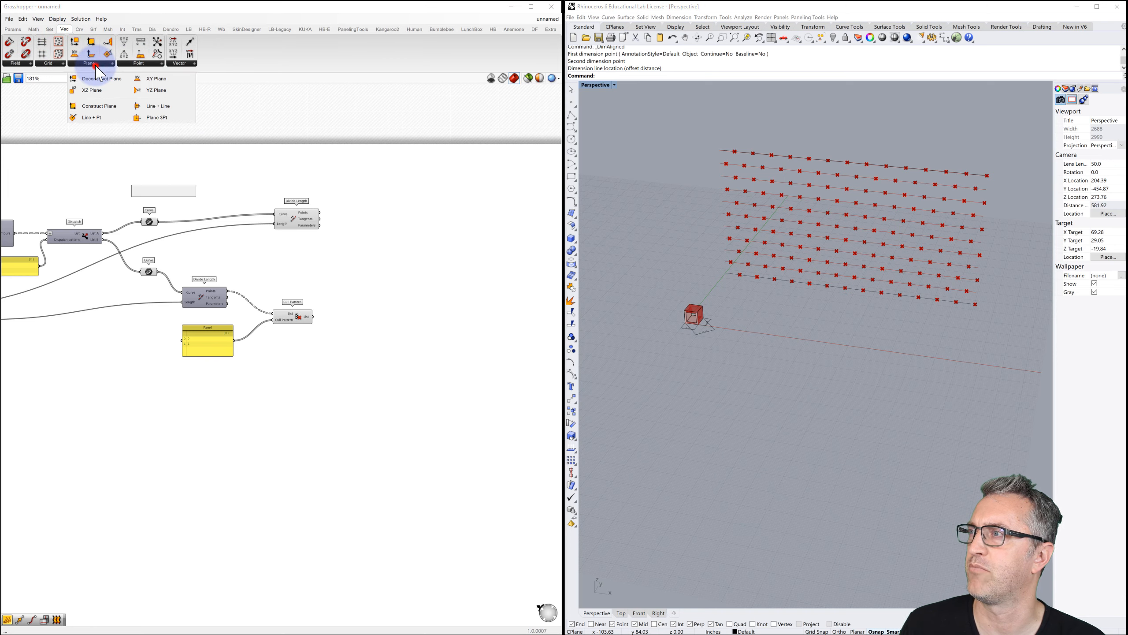
pyautogui.click(159, 115)
pyautogui.moveTo(161, 113); pyautogui.dragTo(434, 226)
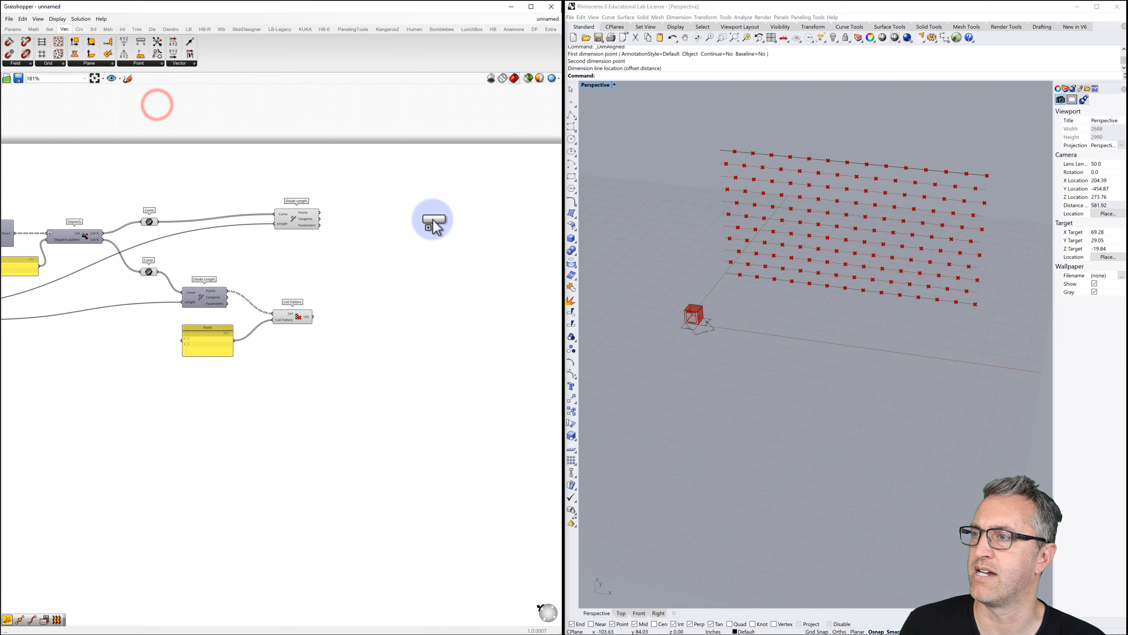
pyautogui.moveTo(512, 222); pyautogui.dragTo(509, 212)
pyautogui.click(511, 222)
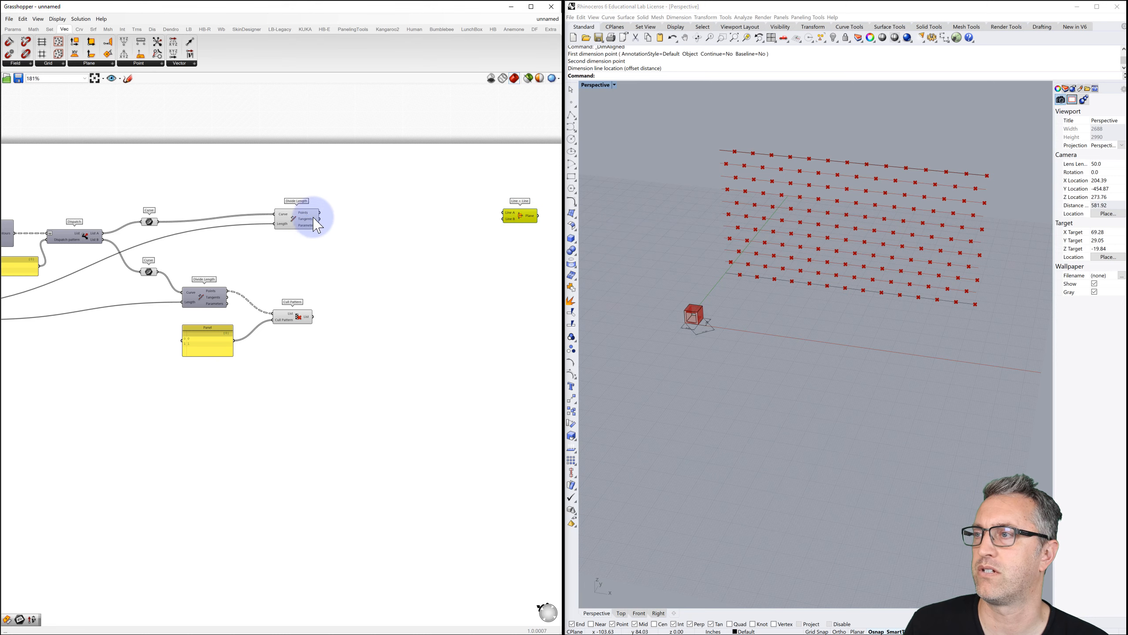
# Add a Line SDL component via 'line' search and wire the upper Divide Length points into Start.
pyautogui.click(294, 224)
pyautogui.doubleClick(382, 216)
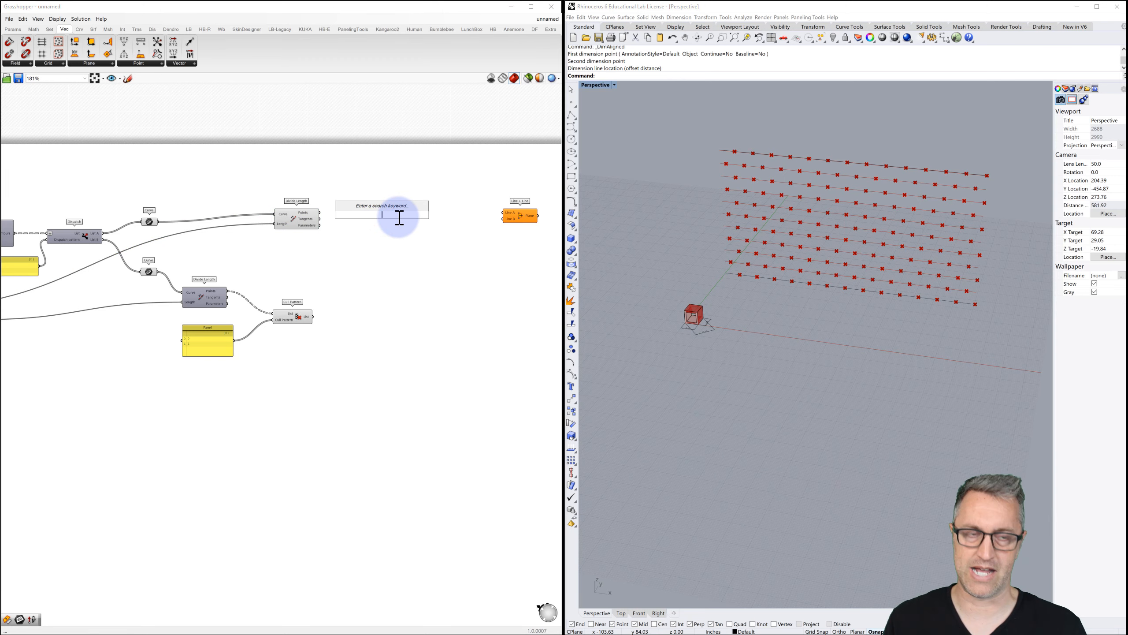
pyautogui.write('line')
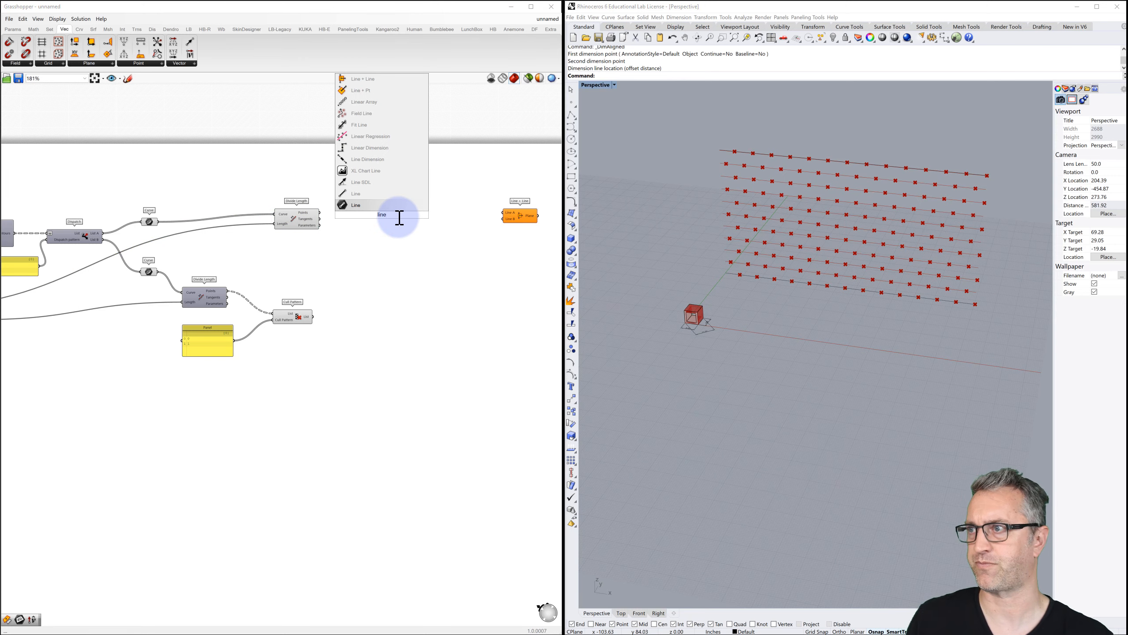
pyautogui.click(373, 182)
pyautogui.moveTo(384, 225); pyautogui.dragTo(404, 226)
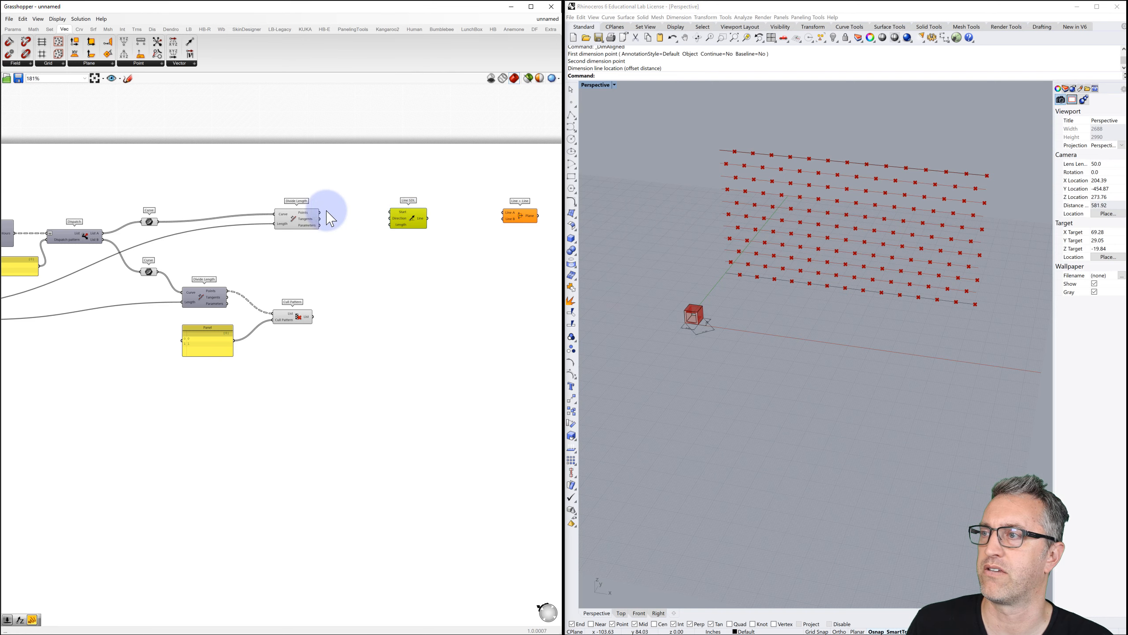
pyautogui.moveTo(319, 213); pyautogui.dragTo(394, 210)
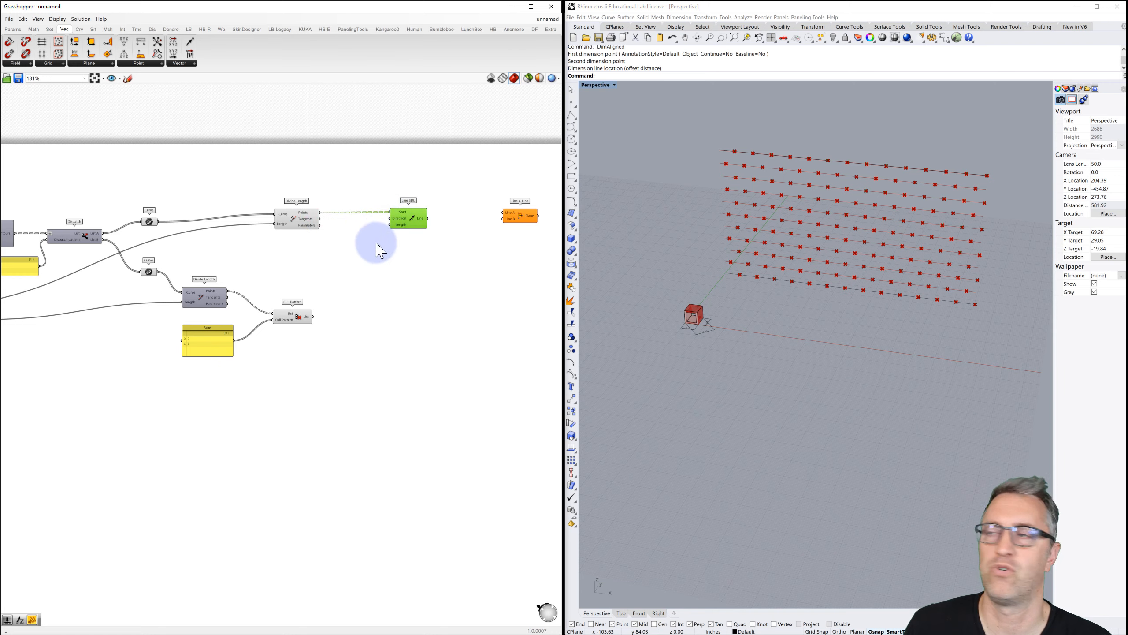
# Add a Unit Z vector and wire it into Line SDL's Direction input.
pyautogui.doubleClick(354, 229)
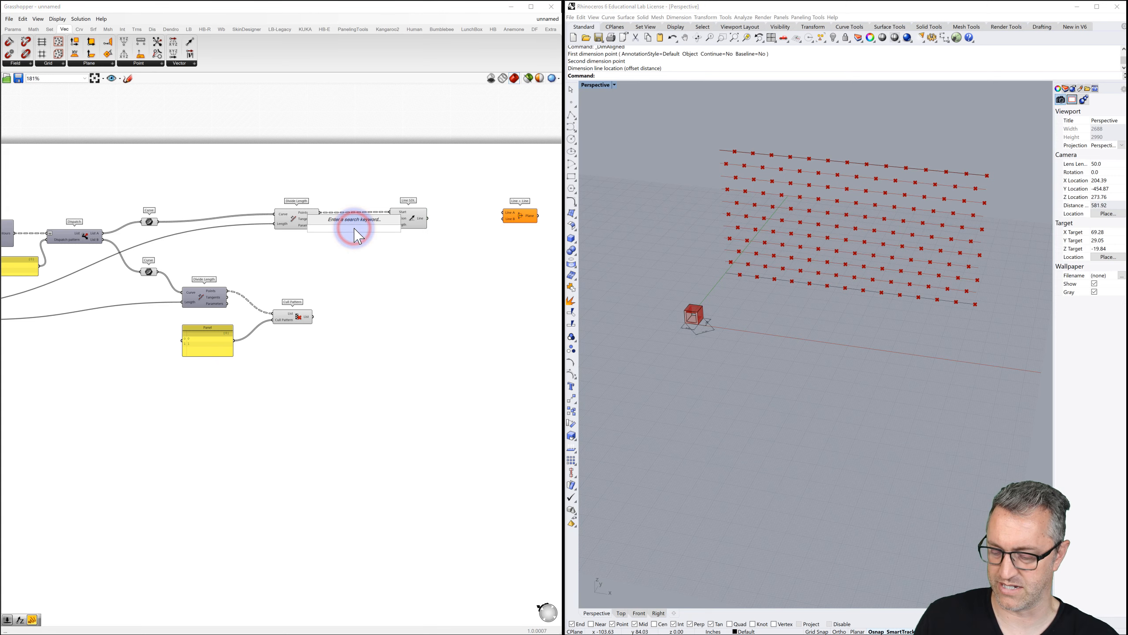
pyautogui.write('z')
pyautogui.click(338, 219)
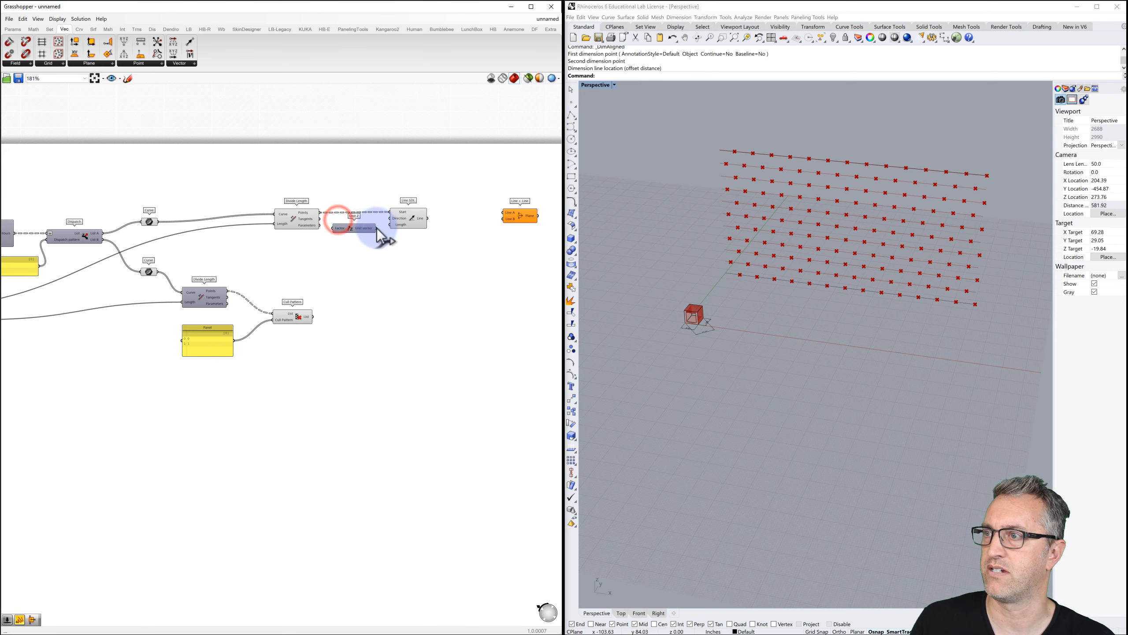
pyautogui.moveTo(390, 218); pyautogui.dragTo(411, 231)
pyautogui.hotkey('ctrl', 'z')
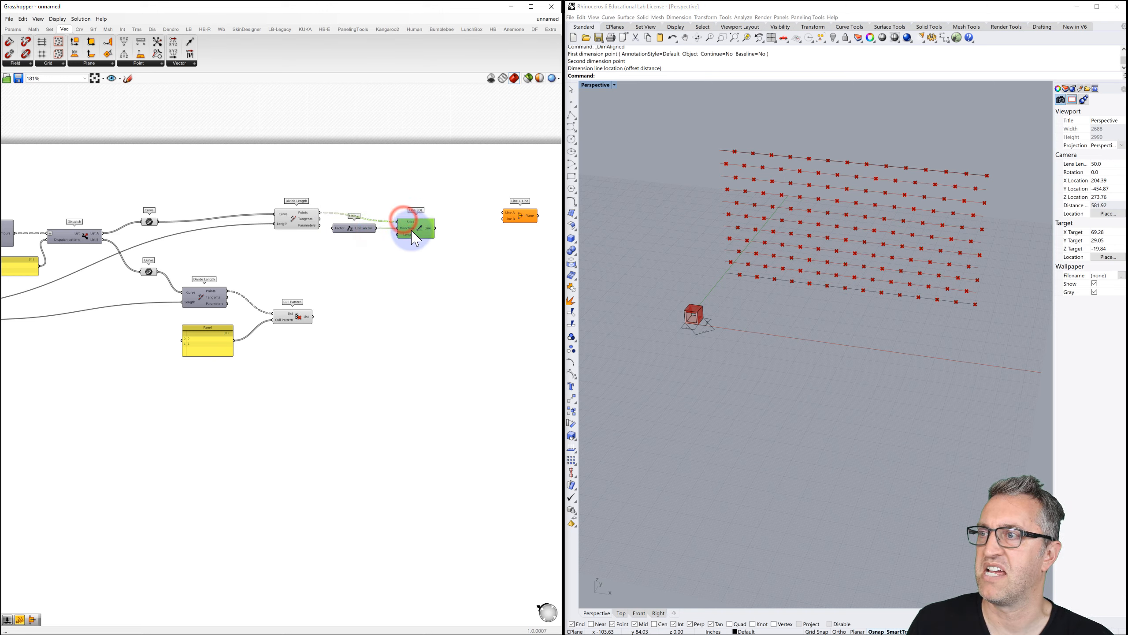
# Connect a panel with value 4 to Line SDL's Length and check the vertical lines in Rhino.
pyautogui.doubleClick(352, 249)
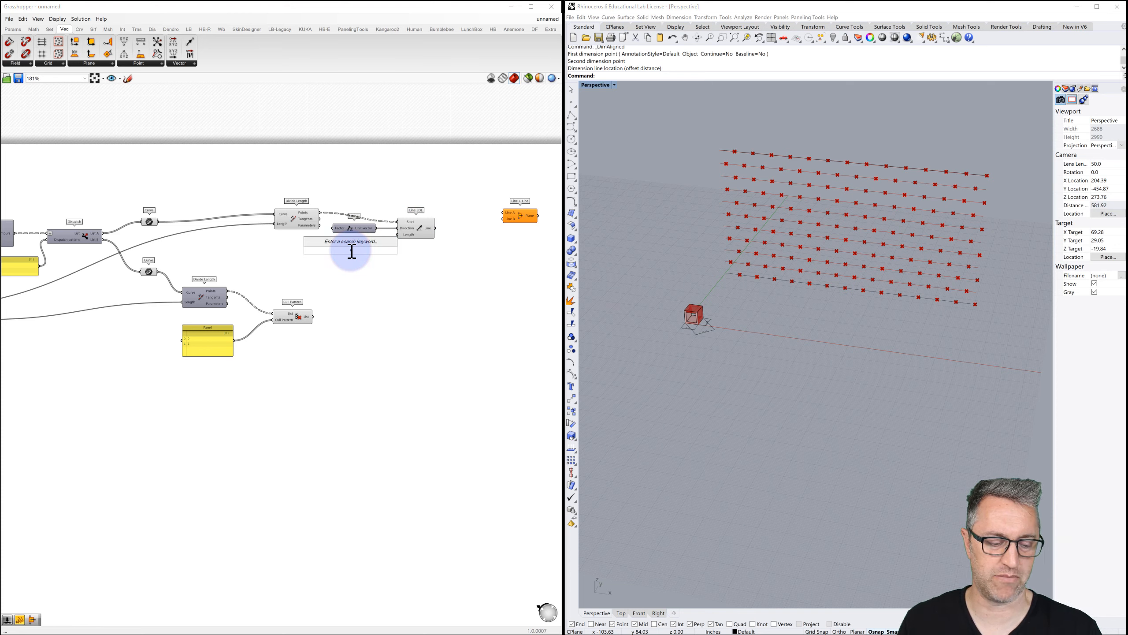
pyautogui.press('Return')
pyautogui.click(354, 250)
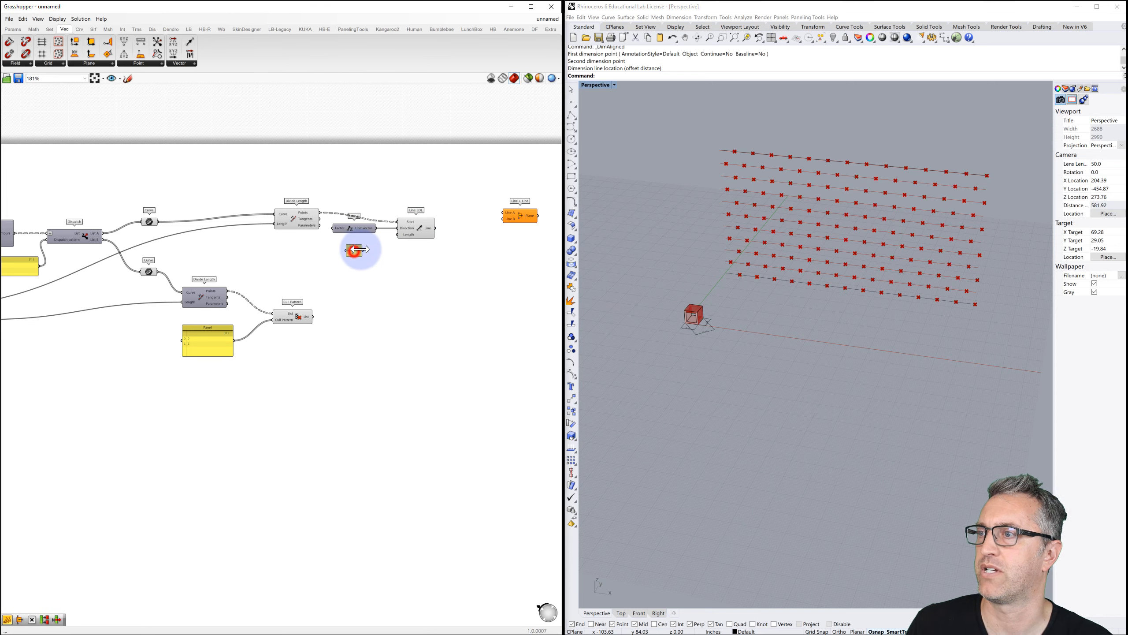
pyautogui.moveTo(361, 252); pyautogui.dragTo(399, 234)
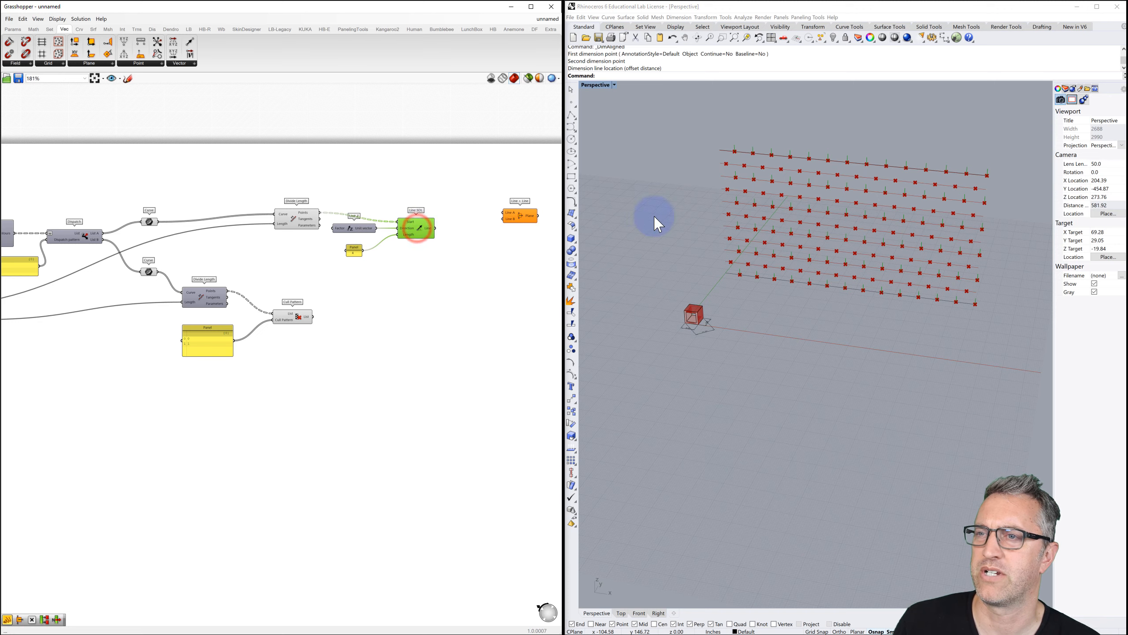
pyautogui.scroll(8, 737, 212)
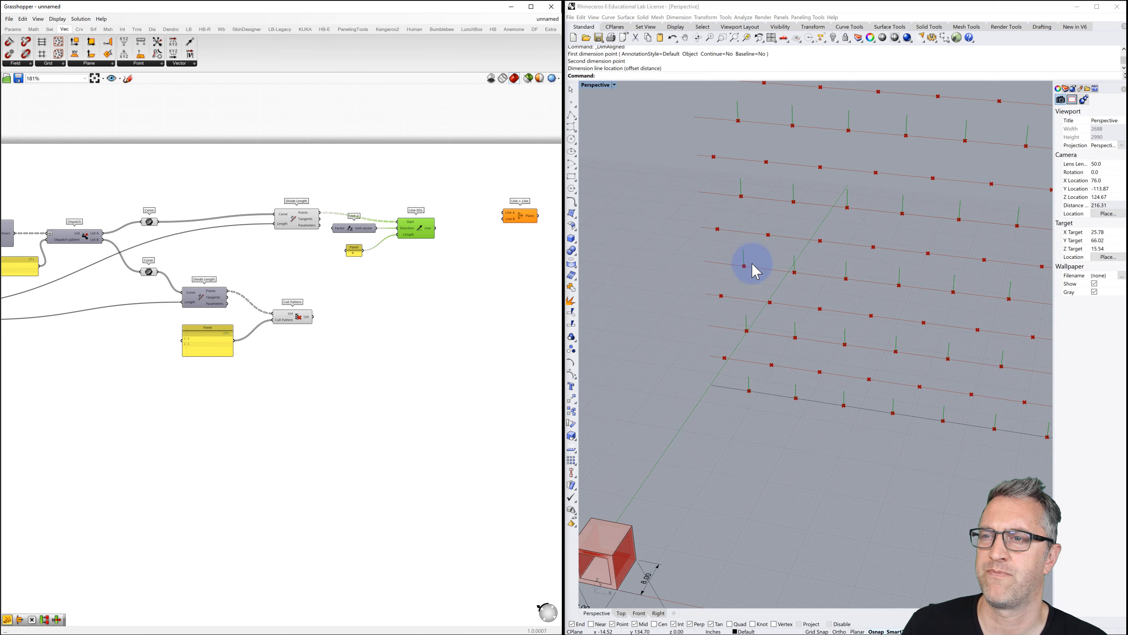
pyautogui.click(724, 245)
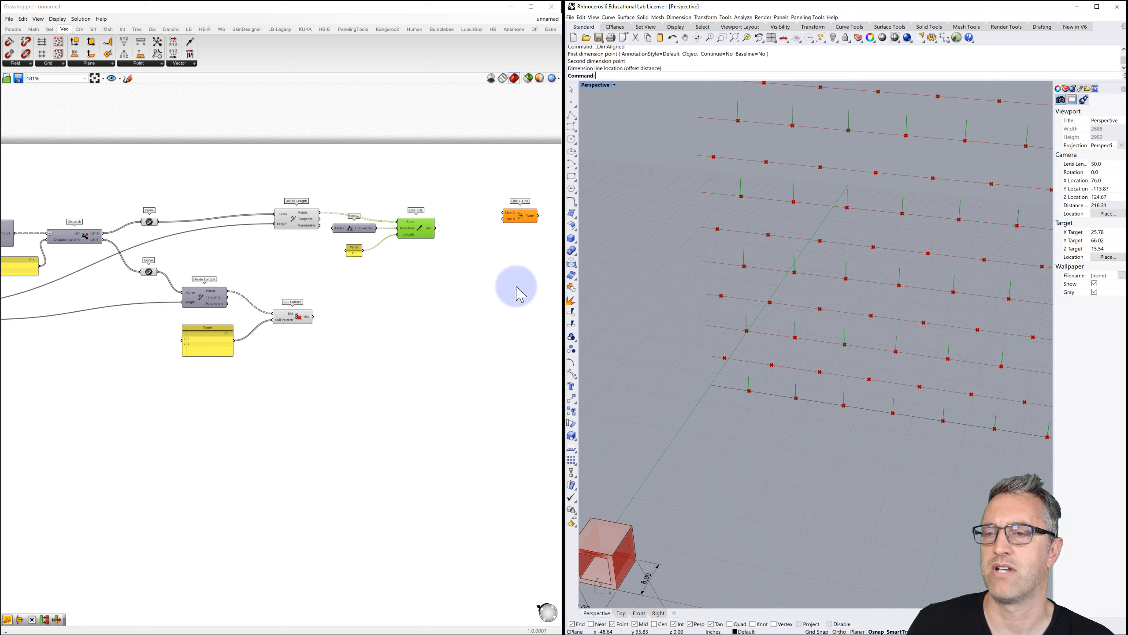
pyautogui.click(434, 269)
pyautogui.moveTo(306, 226)
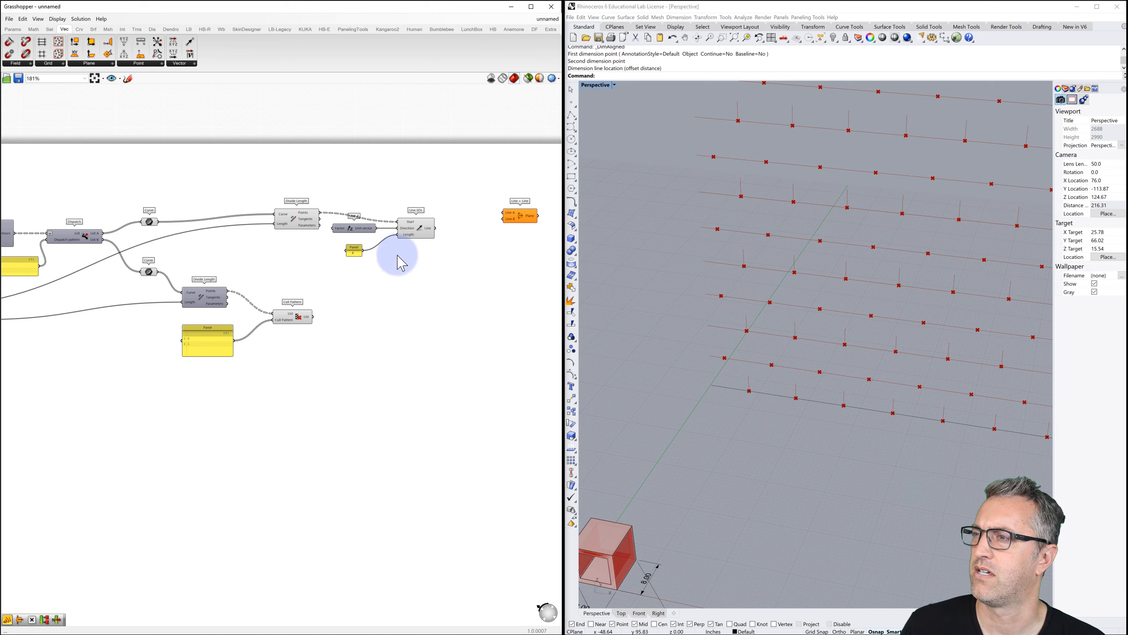
# Duplicate the line components, reuse the value 4 as the copy's length, and delete the extra Unit Z.
pyautogui.moveTo(450, 200); pyautogui.dragTo(428, 278)
pyautogui.moveTo(464, 188); pyautogui.dragTo(355, 314)
pyautogui.moveTo(426, 269); pyautogui.dragTo(431, 251)
pyautogui.click(428, 284)
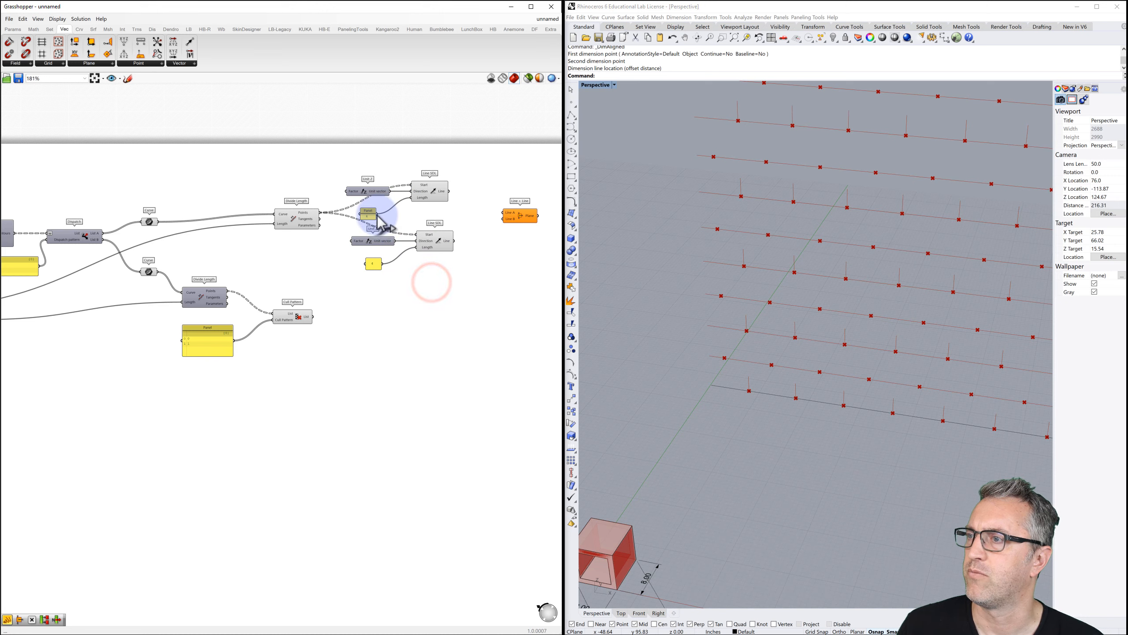
pyautogui.moveTo(377, 214); pyautogui.dragTo(416, 247)
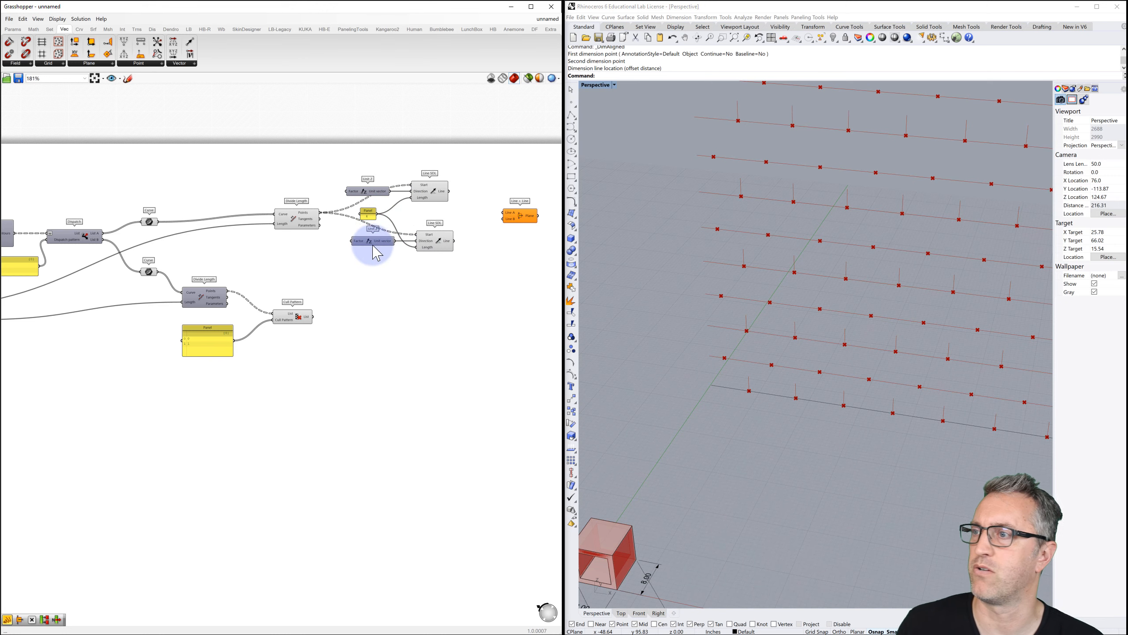
pyautogui.moveTo(373, 242); pyautogui.dragTo(356, 260)
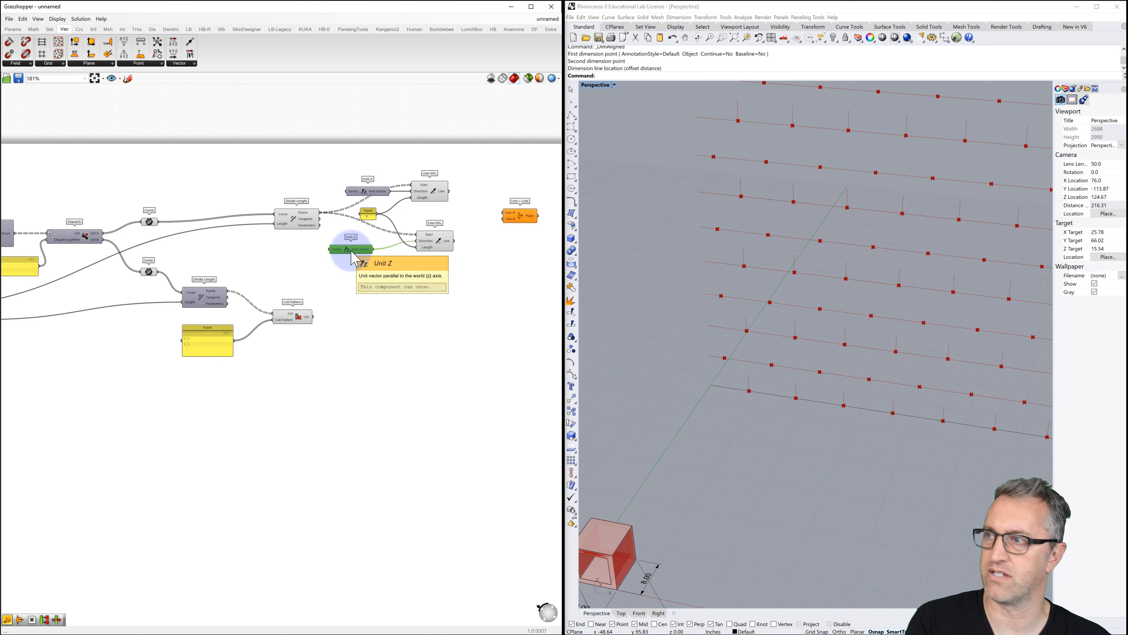
pyautogui.press('Delete')
# Use the Divide Length tangents as the second line's direction and feed both lines into Line + Line.
pyautogui.moveTo(319, 219); pyautogui.dragTo(420, 246)
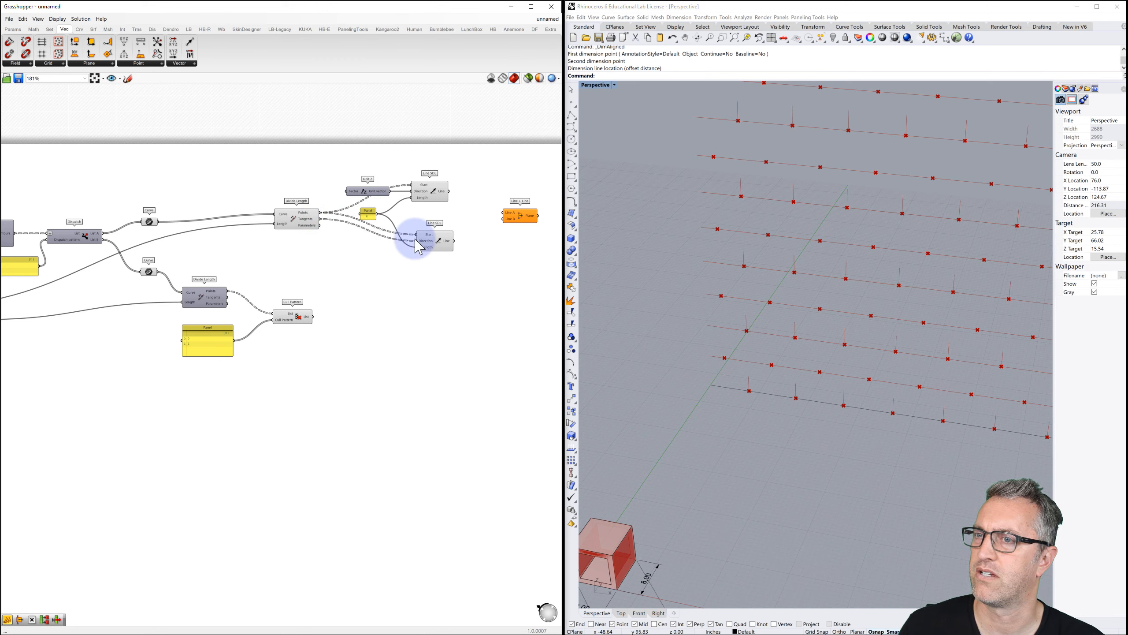
pyautogui.click(428, 241)
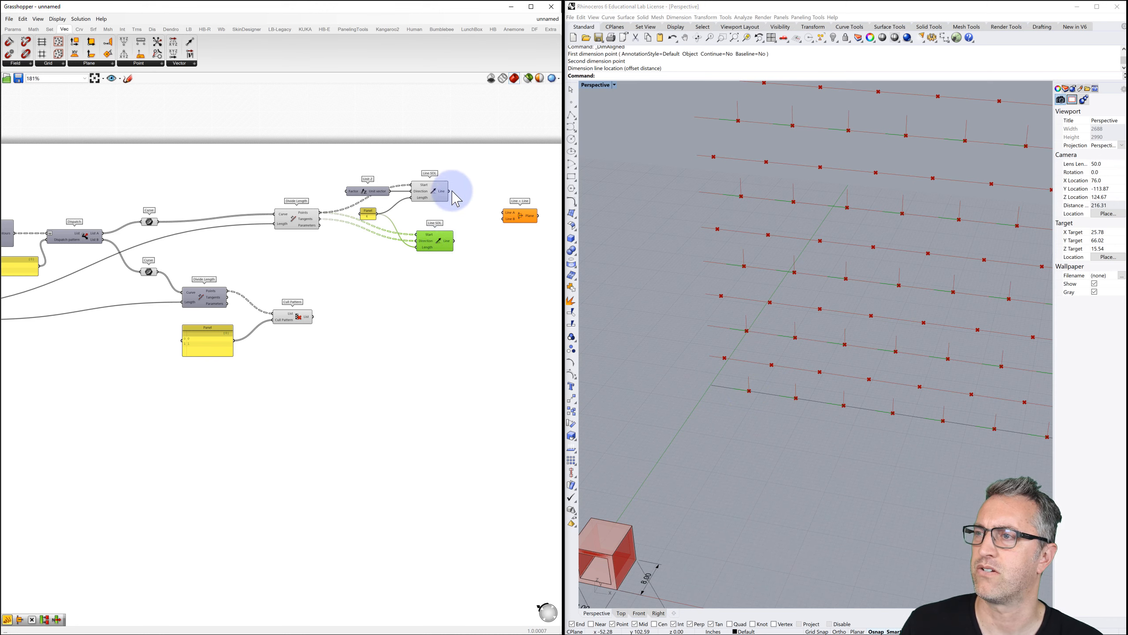
pyautogui.moveTo(448, 192); pyautogui.dragTo(505, 212)
pyautogui.moveTo(453, 241); pyautogui.dragTo(511, 217)
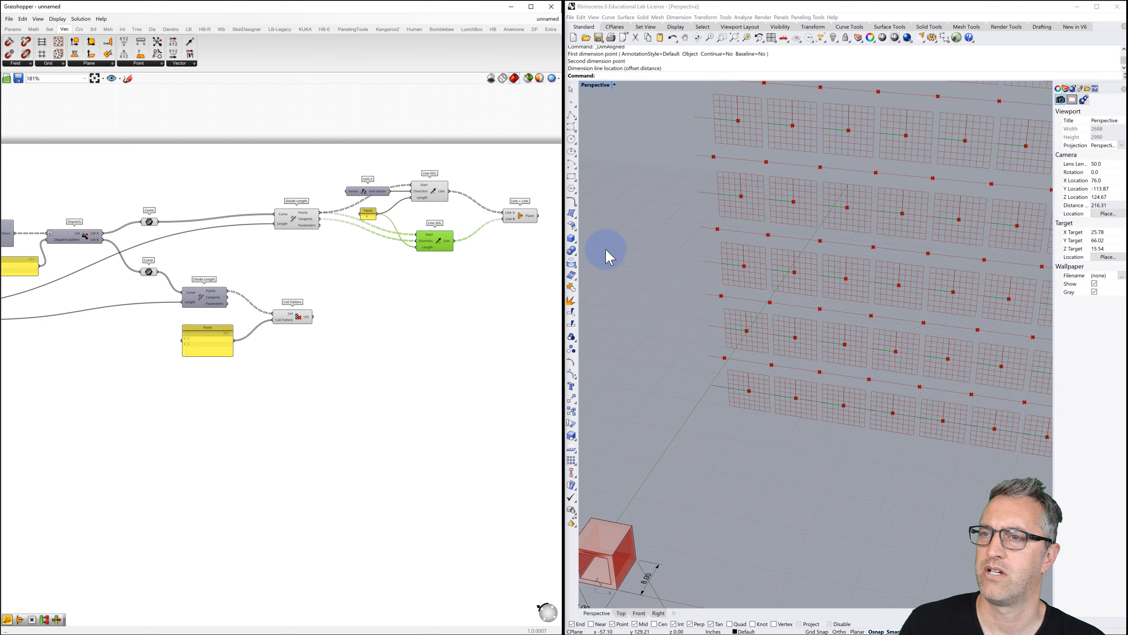
pyautogui.scroll(-6, 720, 268)
pyautogui.moveTo(730, 271); pyautogui.dragTo(738, 298, button='right')
pyautogui.scroll(5, 738, 297)
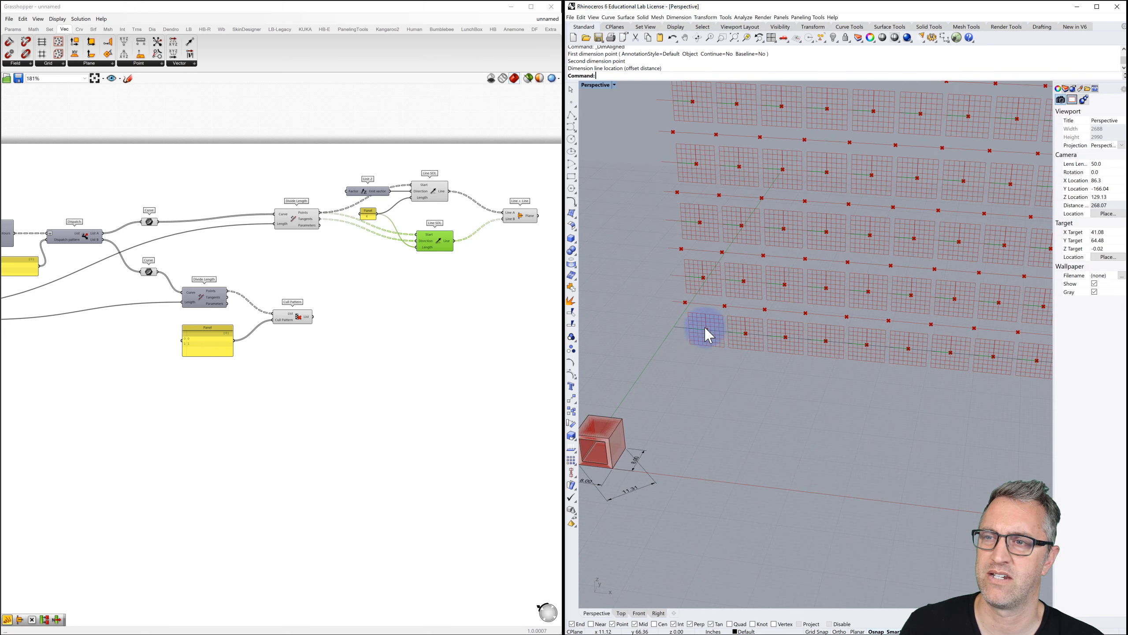
pyautogui.scroll(-3, 706, 329)
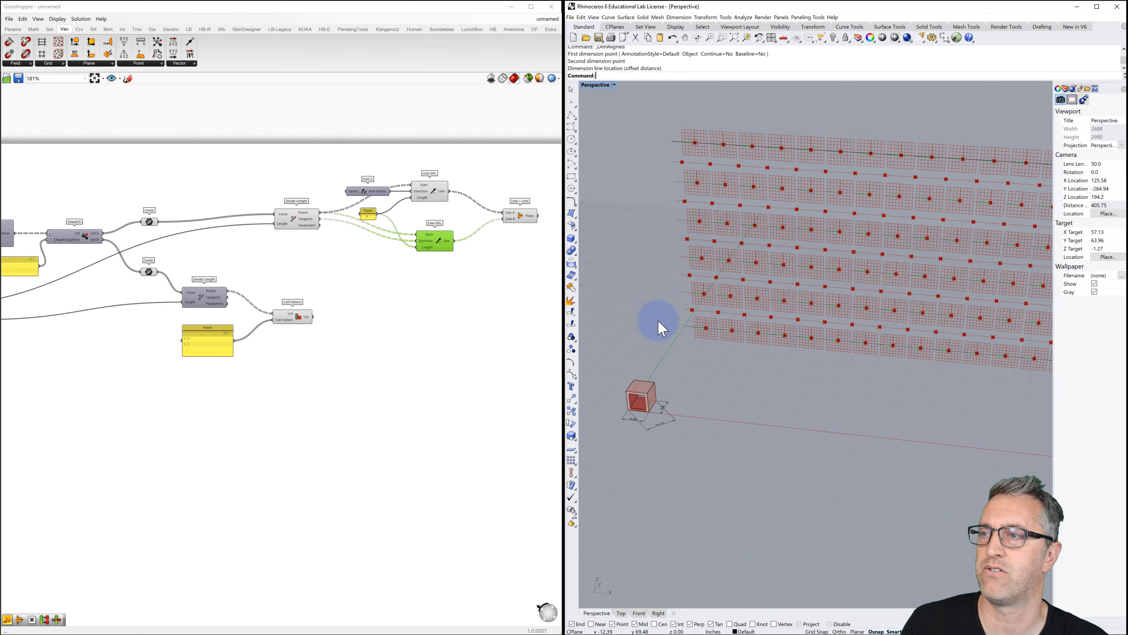
# Move the culled-course components further down the canvas.
pyautogui.moveTo(403, 304); pyautogui.dragTo(379, 286, button='right')
pyautogui.moveTo(305, 254); pyautogui.dragTo(103, 349)
pyautogui.moveTo(173, 278); pyautogui.dragTo(163, 317)
# Copy the Unit Z, panel, both Line SDLs and Line + Line downward.
pyautogui.click(232, 253)
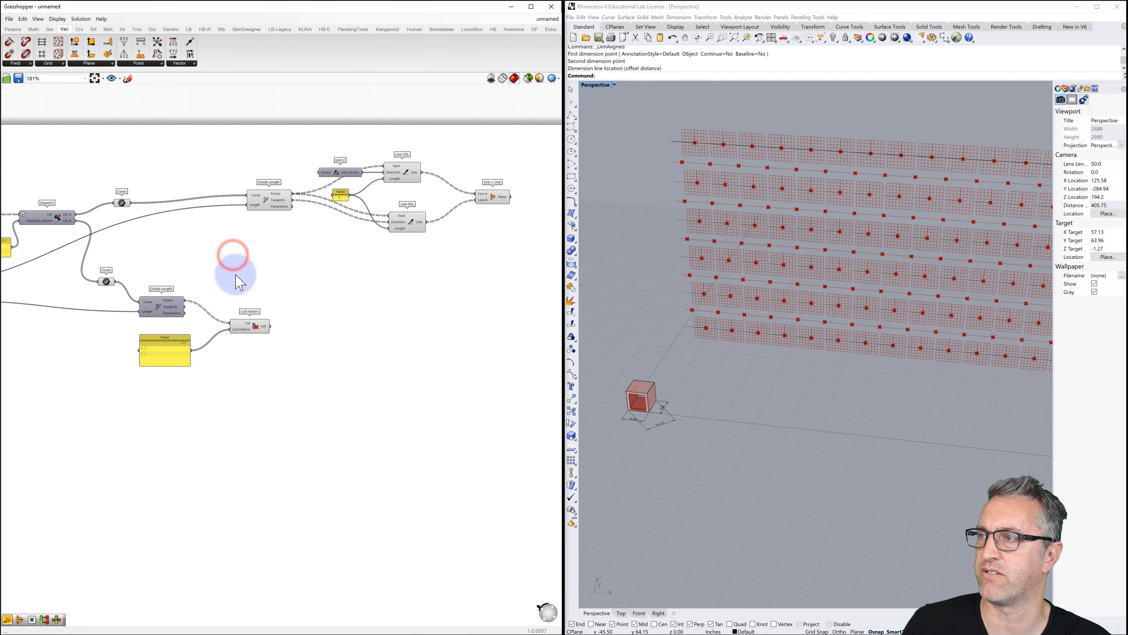
pyautogui.moveTo(515, 140); pyautogui.dragTo(311, 262)
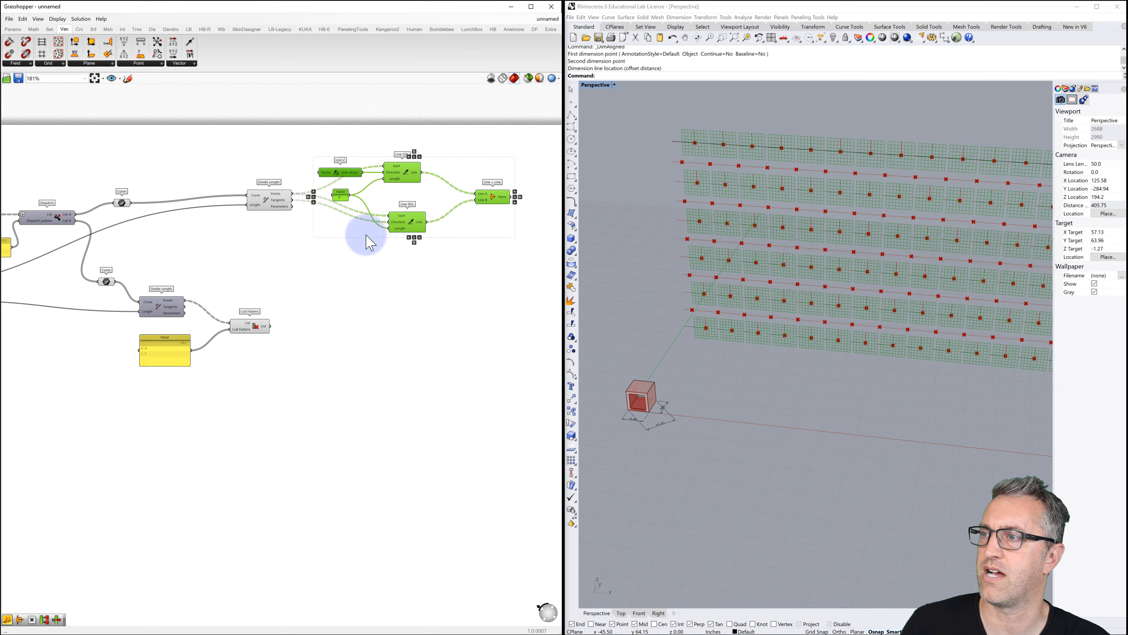
pyautogui.keyDown('alt'); pyautogui.moveTo(404, 220); pyautogui.dragTo(393, 364); pyautogui.keyUp('alt')
pyautogui.press('alt')
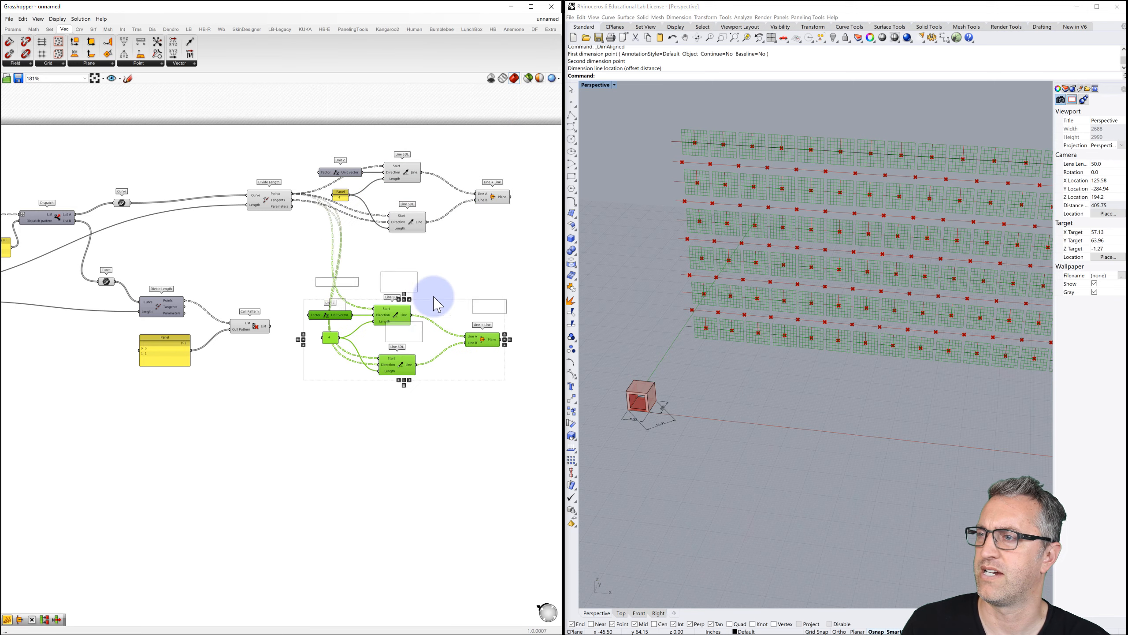
pyautogui.click(437, 281)
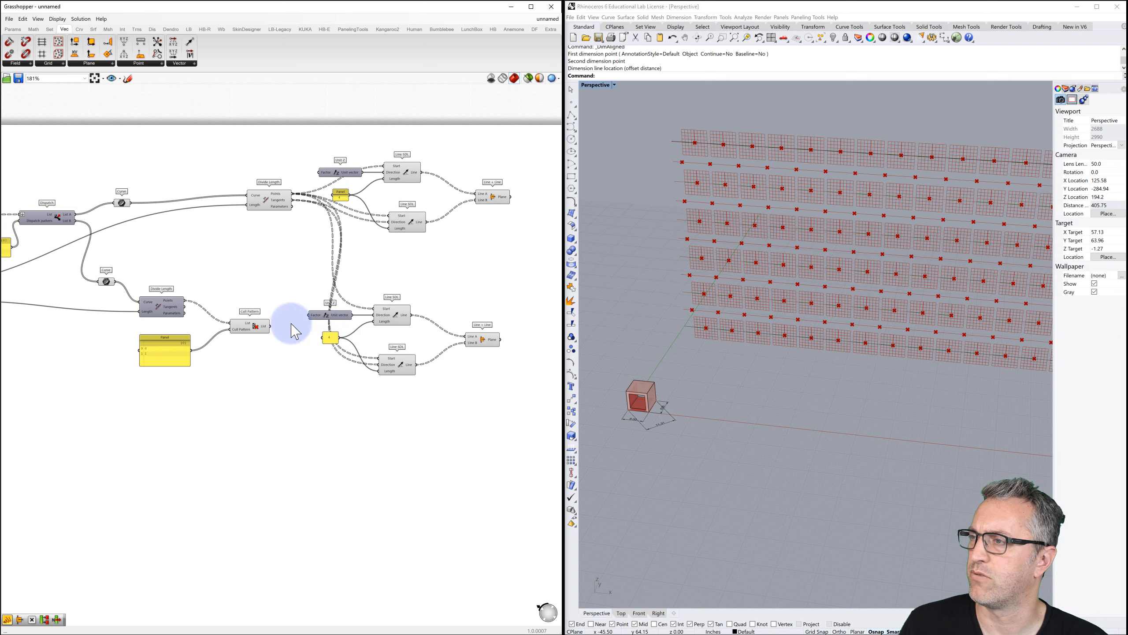
# Wire Cull Pattern's kept points into the Start inputs of both copied Line SDLs.
pyautogui.click(259, 334)
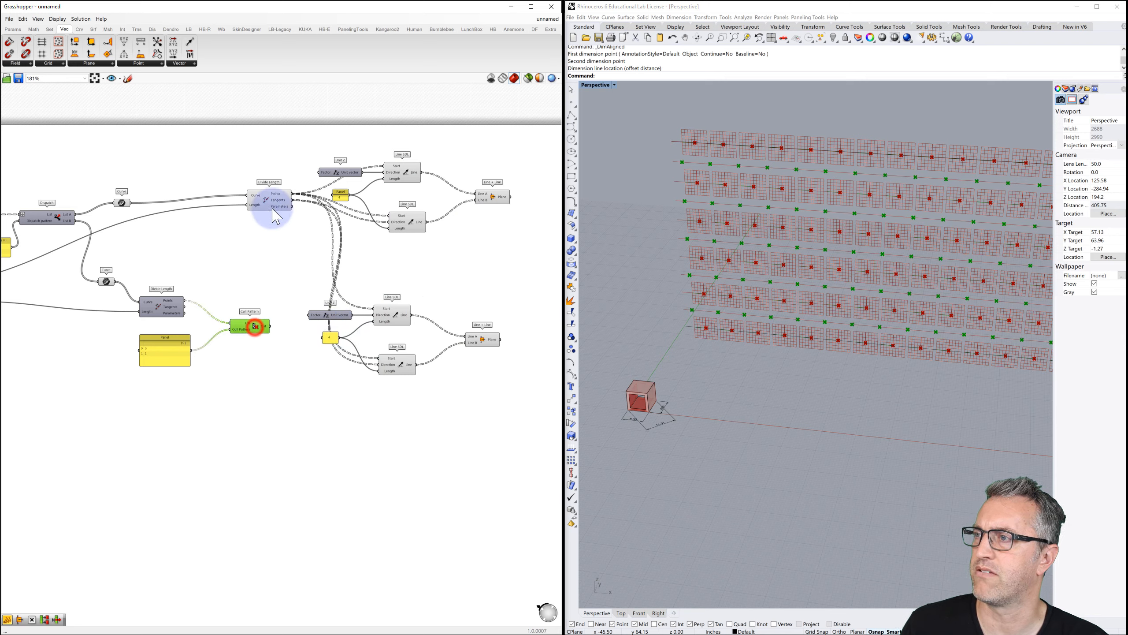
pyautogui.moveTo(270, 329); pyautogui.dragTo(374, 309)
pyautogui.moveTo(274, 324); pyautogui.dragTo(373, 366)
pyautogui.moveTo(269, 327); pyautogui.dragTo(376, 365)
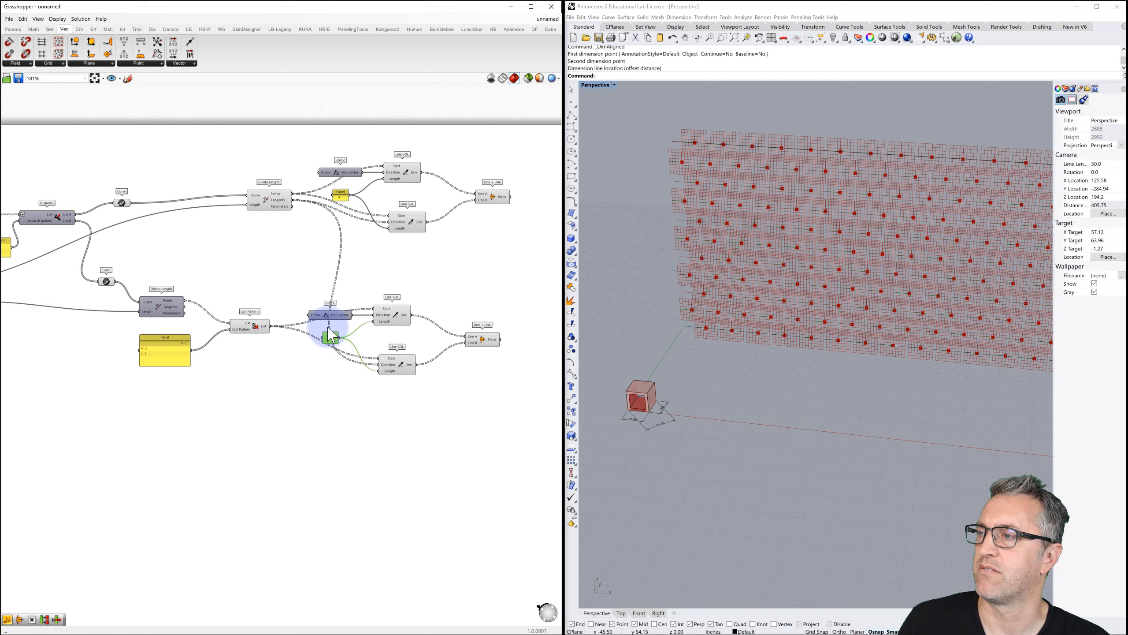
pyautogui.moveTo(389, 374)
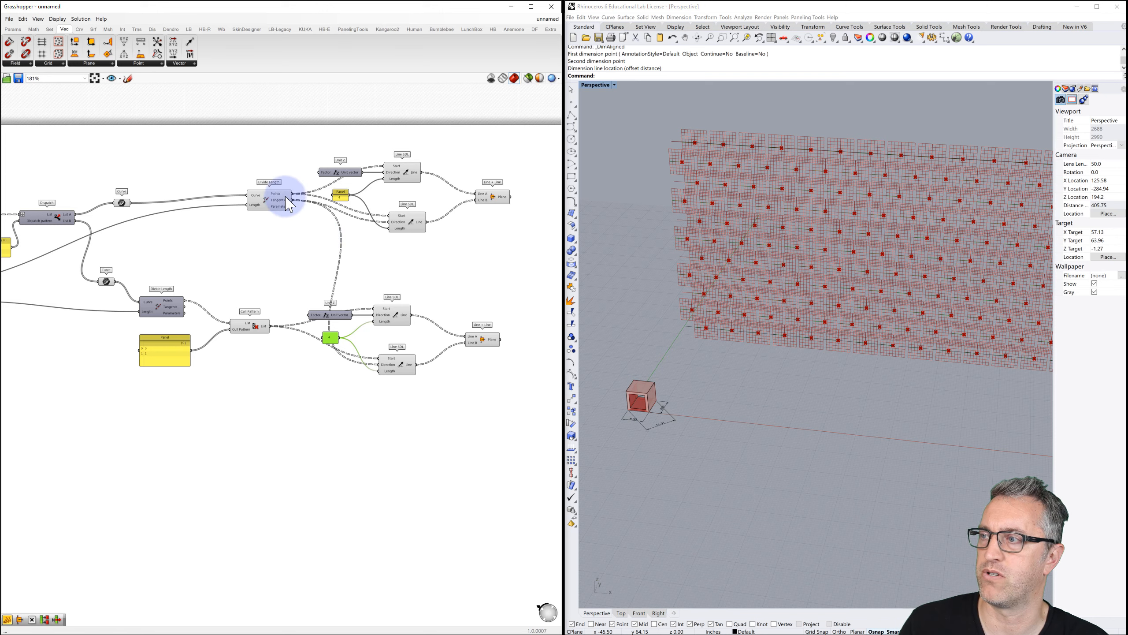
pyautogui.moveTo(291, 203)
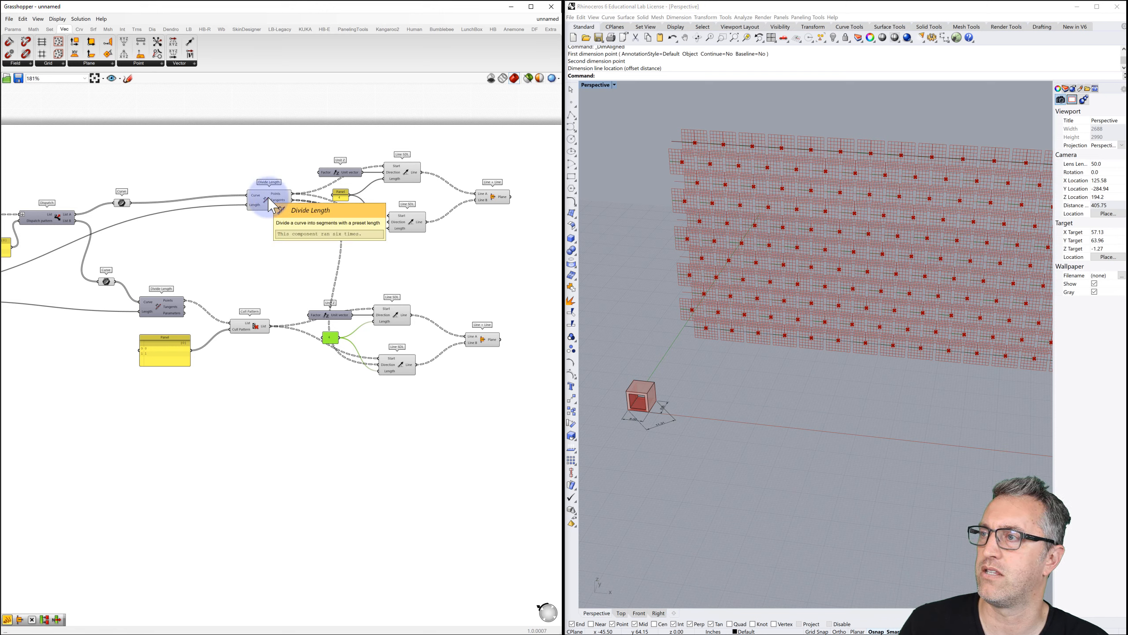
pyautogui.click(271, 203)
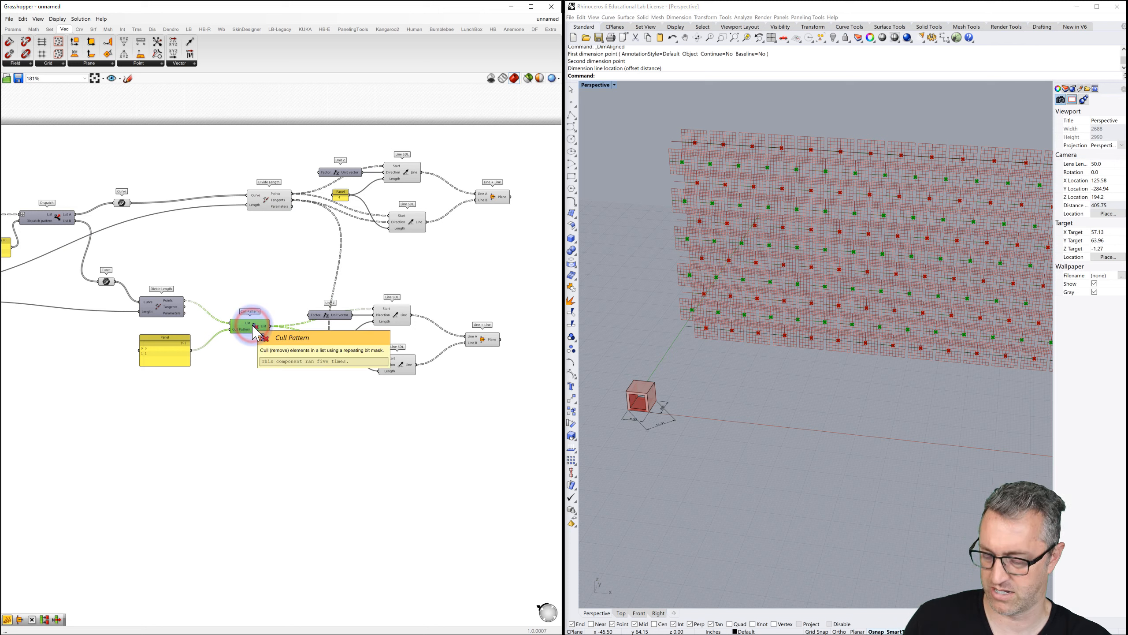
# Copy Cull Pattern to cull the Divide Length tangents and use them as the copied lower Line SDL's Direction.
pyautogui.keyDown('alt'); pyautogui.moveTo(252, 326); pyautogui.dragTo(252, 359); pyautogui.keyUp('alt')
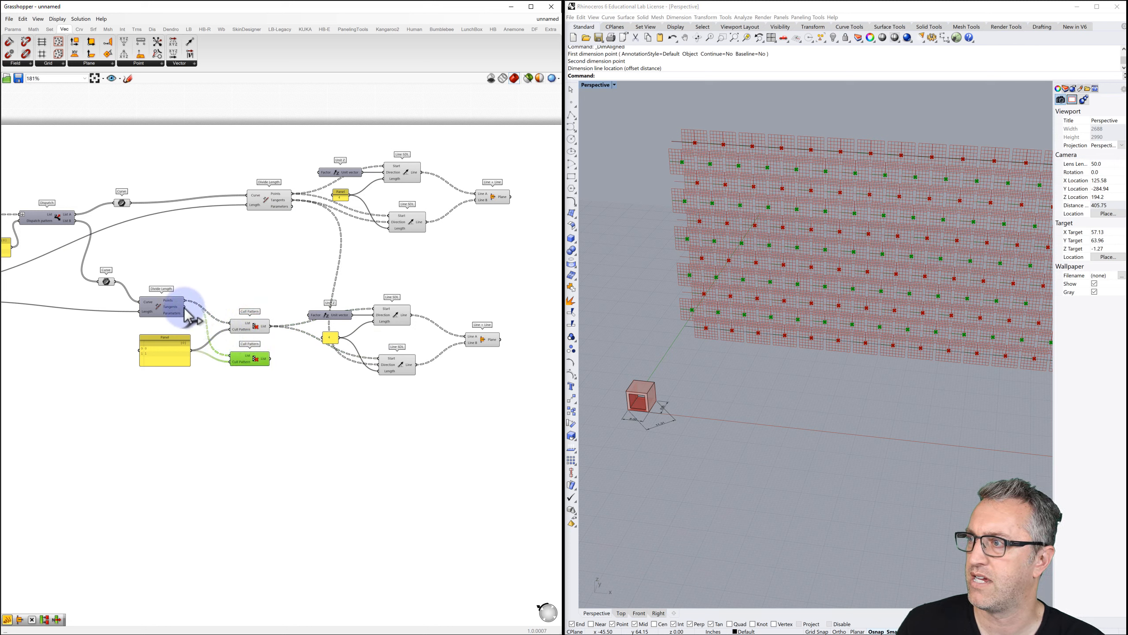
pyautogui.moveTo(184, 306); pyautogui.dragTo(231, 356)
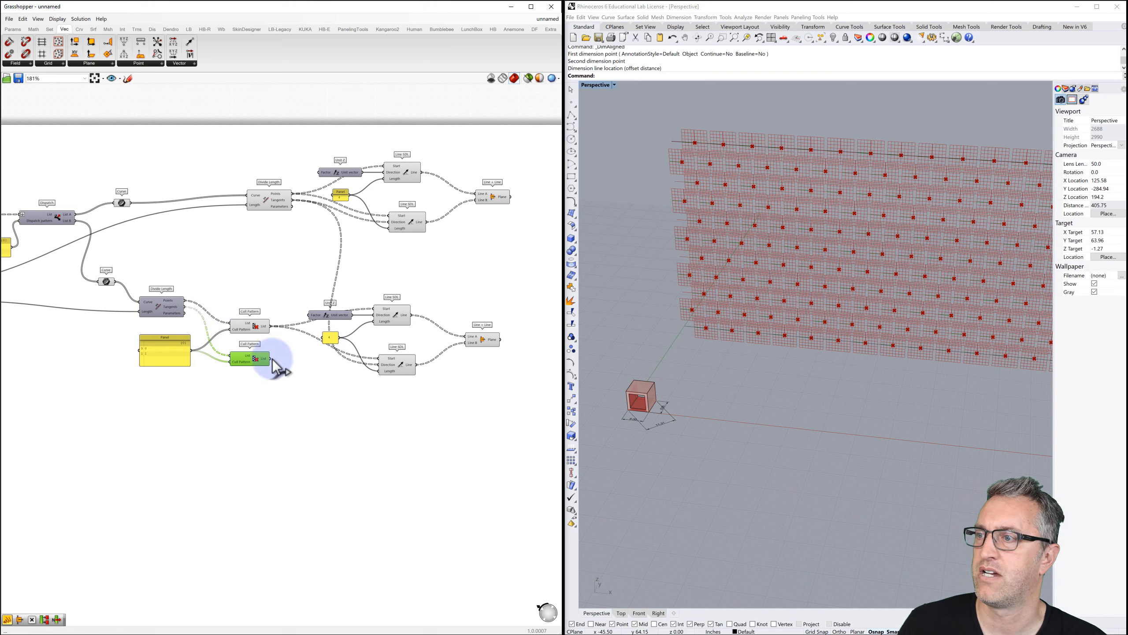
pyautogui.moveTo(269, 358); pyautogui.dragTo(278, 363)
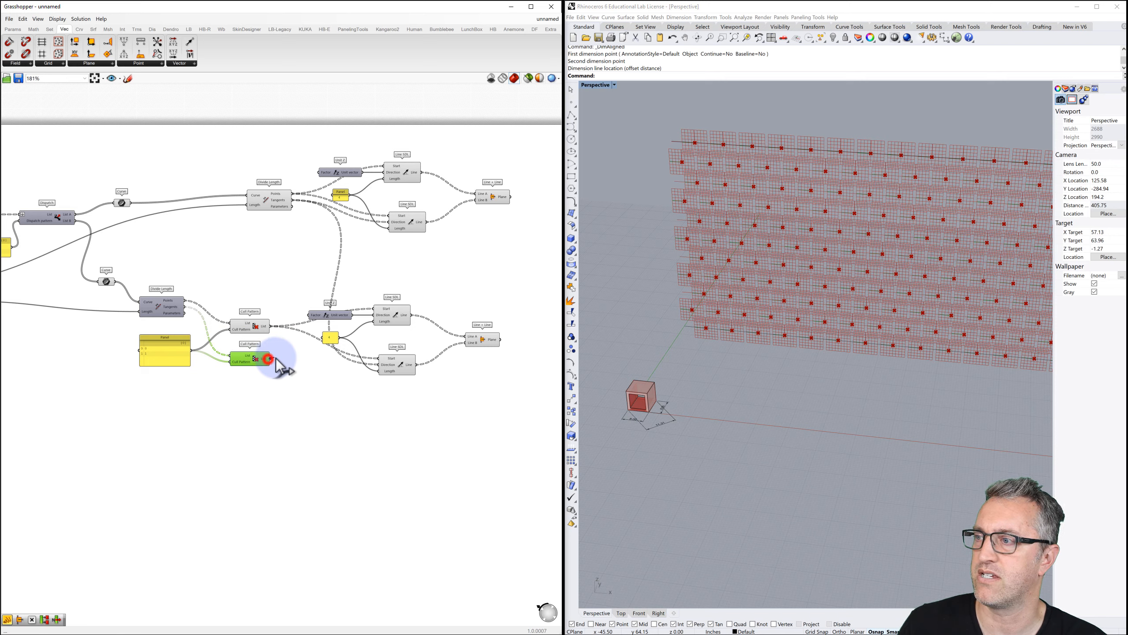
pyautogui.moveTo(368, 364); pyautogui.dragTo(382, 368)
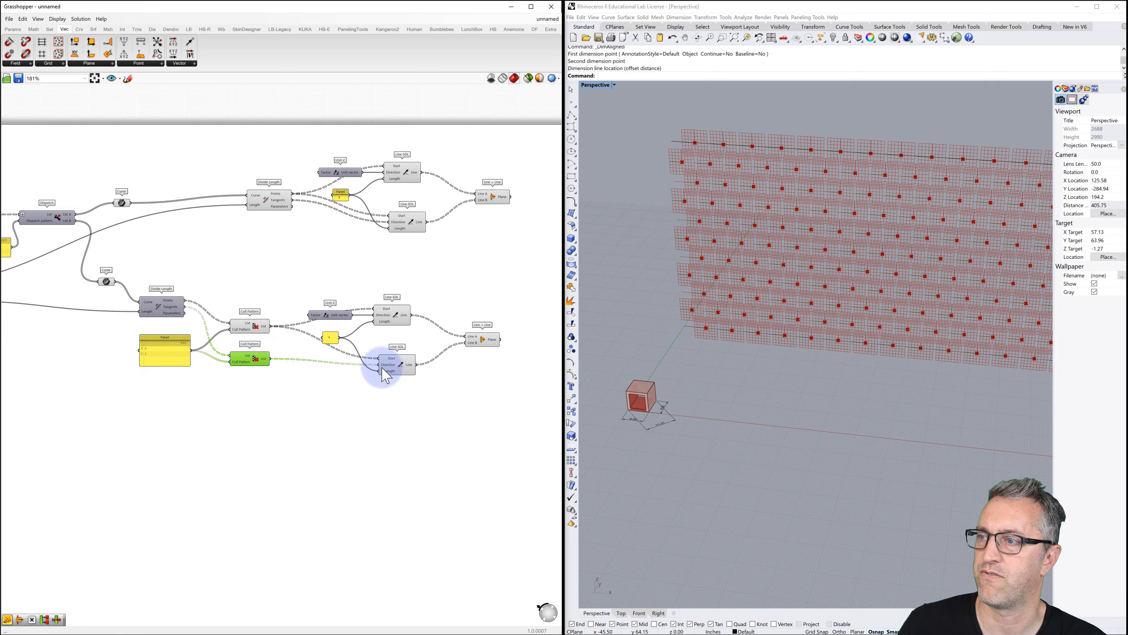
pyautogui.click(481, 339)
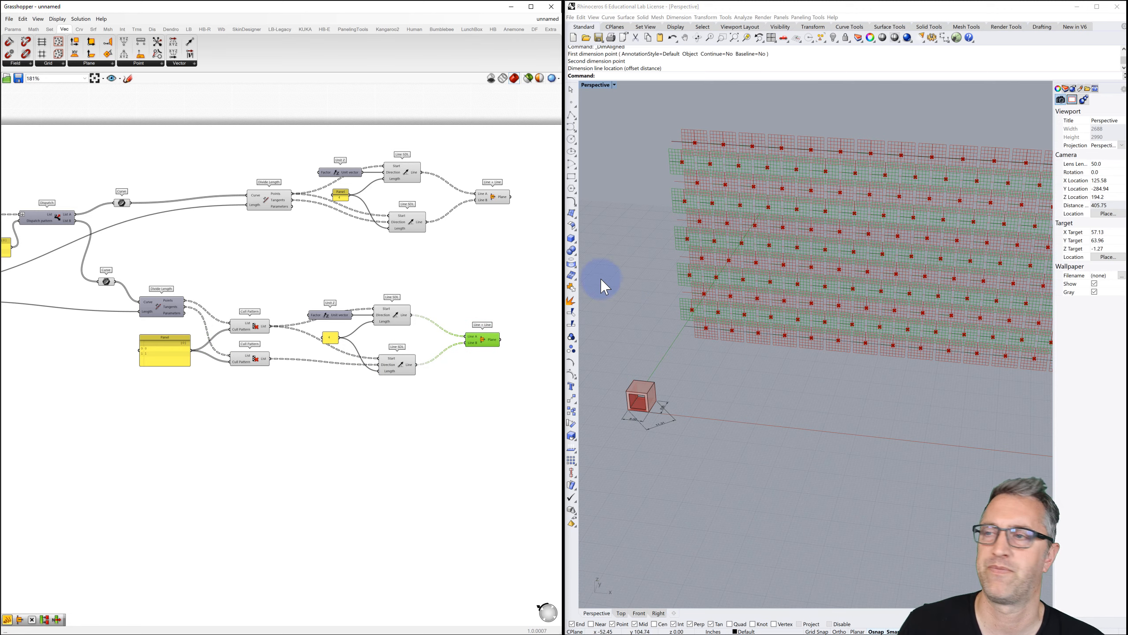
pyautogui.scroll(-3, 460, 282)
pyautogui.moveTo(460, 282); pyautogui.dragTo(362, 285, button='right')
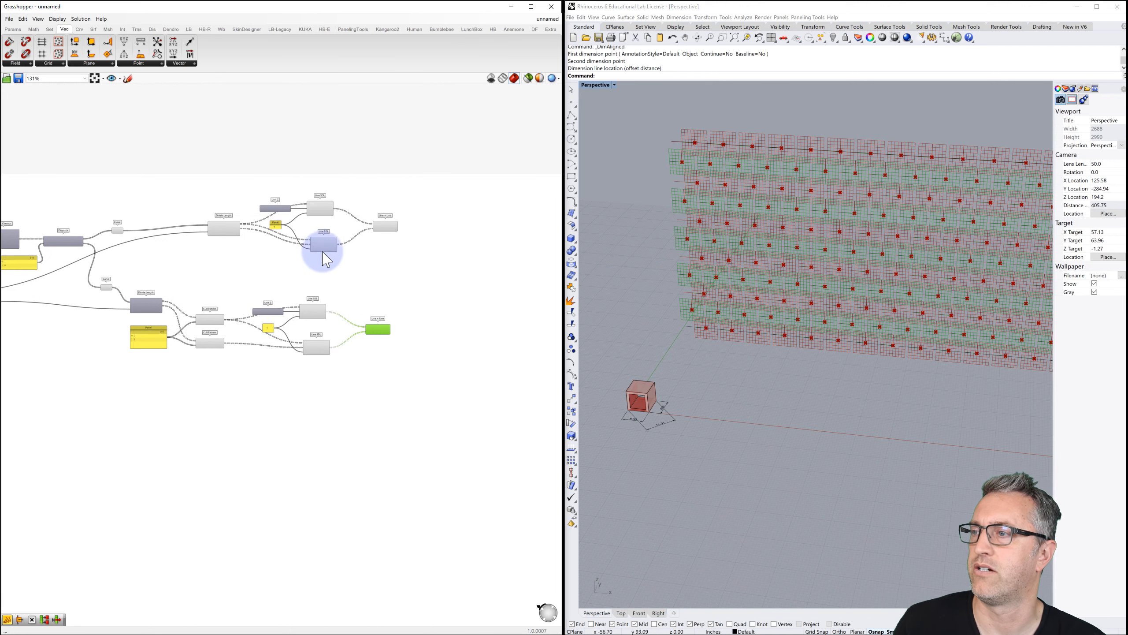
pyautogui.scroll(4, 376, 272)
pyautogui.moveTo(370, 267); pyautogui.dragTo(321, 294, button='right')
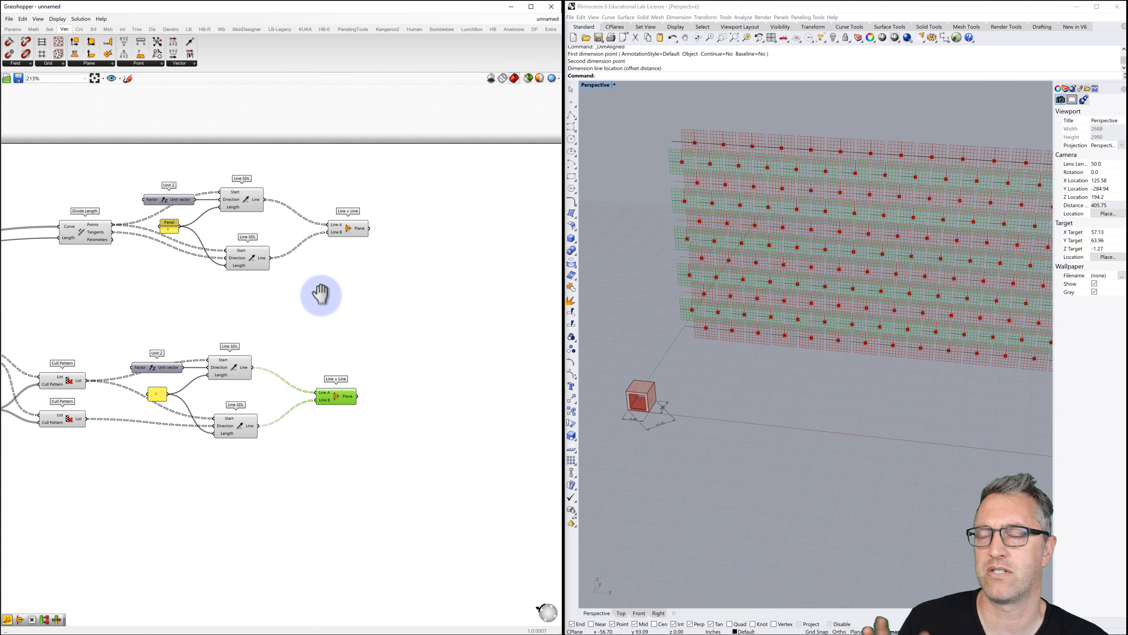
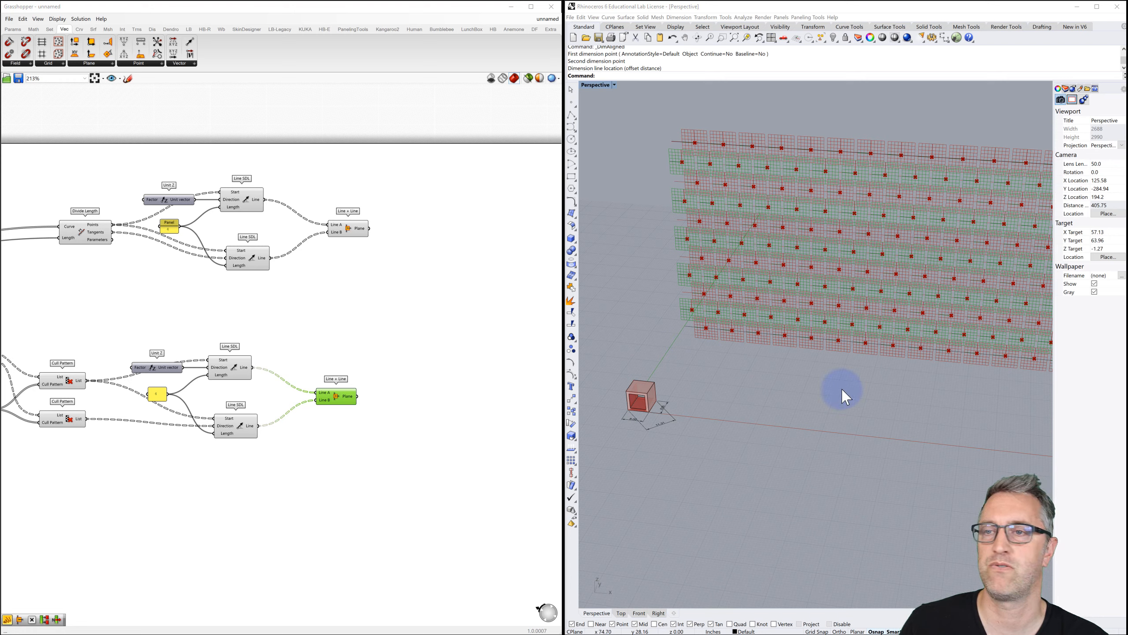
# Place an Orient component from Transform > Euclidean next to the plane-building definition.
pyautogui.click(440, 304)
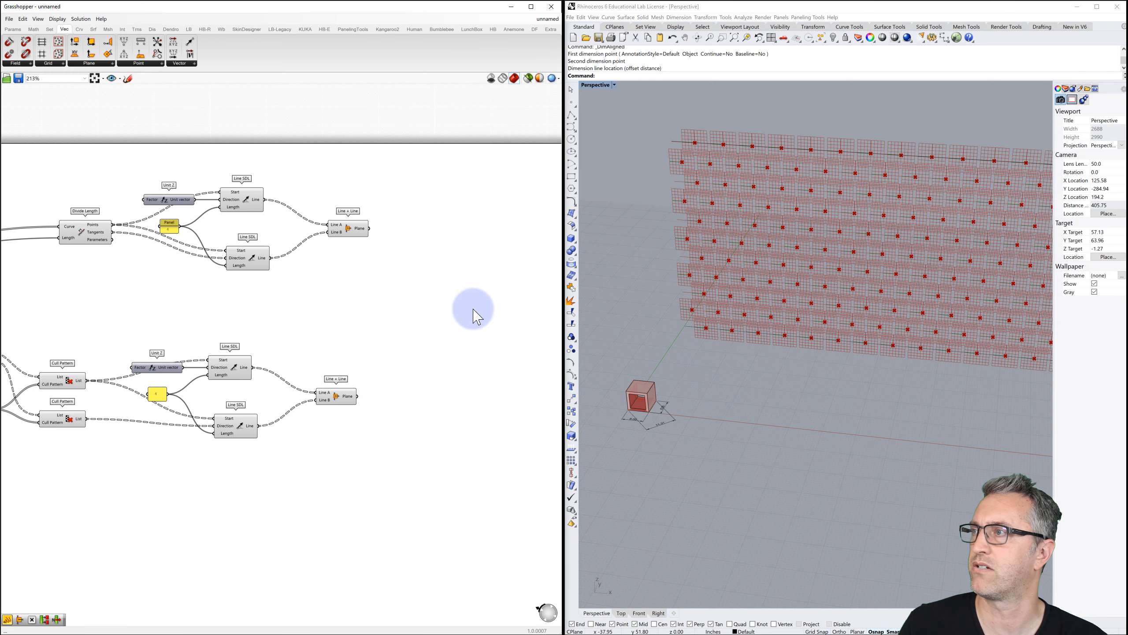
pyautogui.click(137, 30)
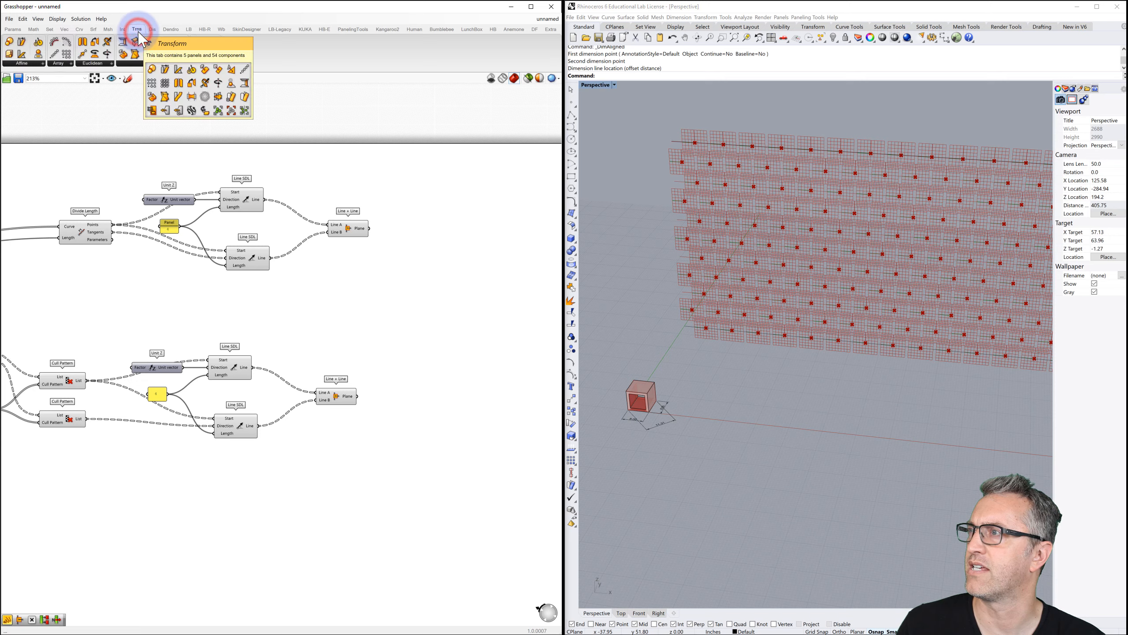
pyautogui.click(99, 64)
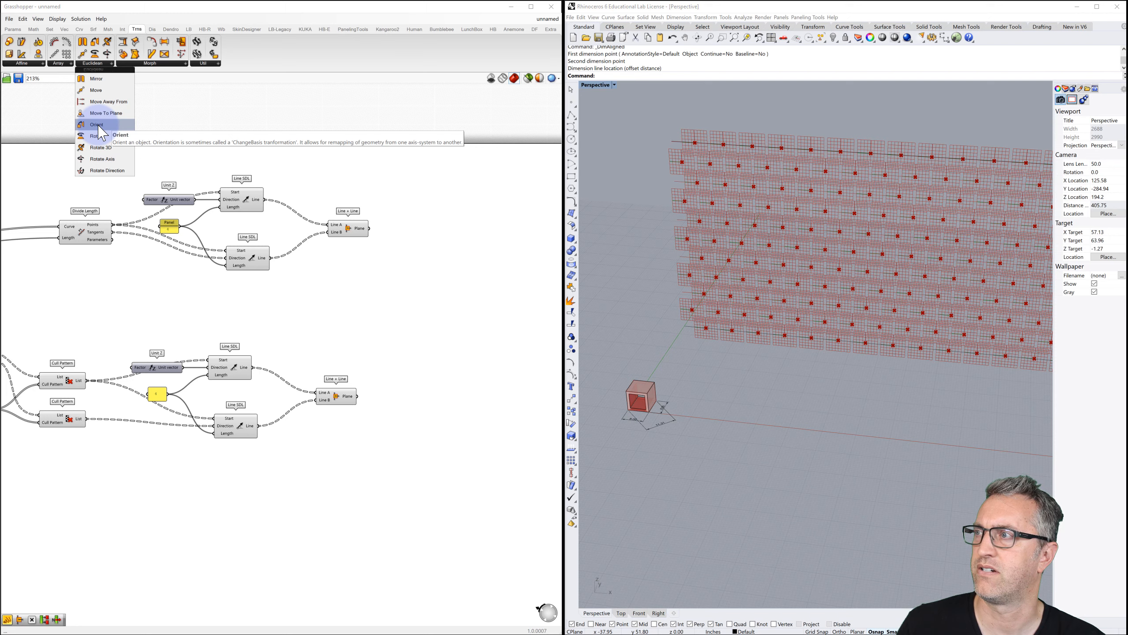
pyautogui.moveTo(97, 125); pyautogui.dragTo(465, 293)
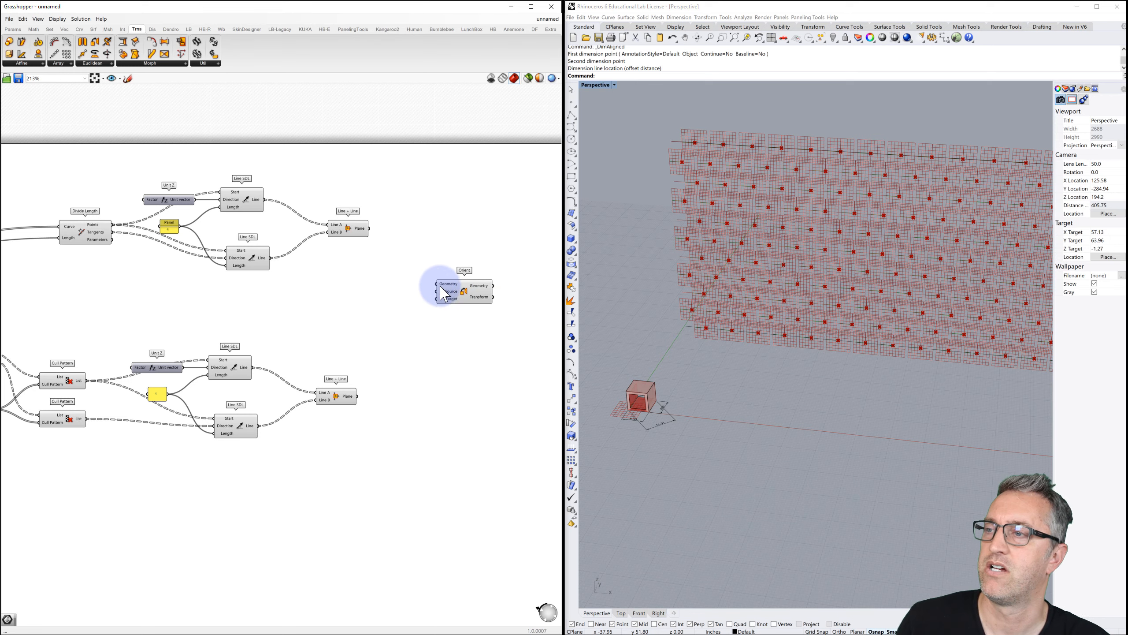
pyautogui.moveTo(407, 300); pyautogui.dragTo(466, 260, button='right')
pyautogui.scroll(-3, 466, 260)
pyautogui.moveTo(345, 289); pyautogui.dragTo(462, 245, button='right')
pyautogui.scroll(3, 122, 308)
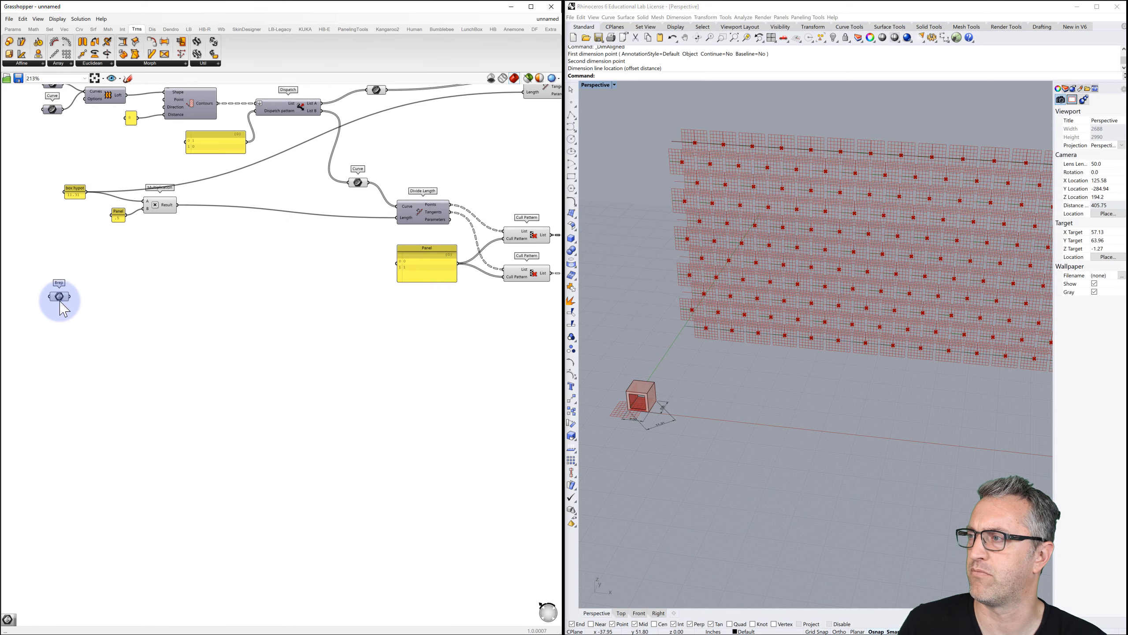
# Move the Brep parameter and the Orient component close together on the canvas.
pyautogui.moveTo(61, 298); pyautogui.dragTo(554, 156)
pyautogui.scroll(-3, 462, 153)
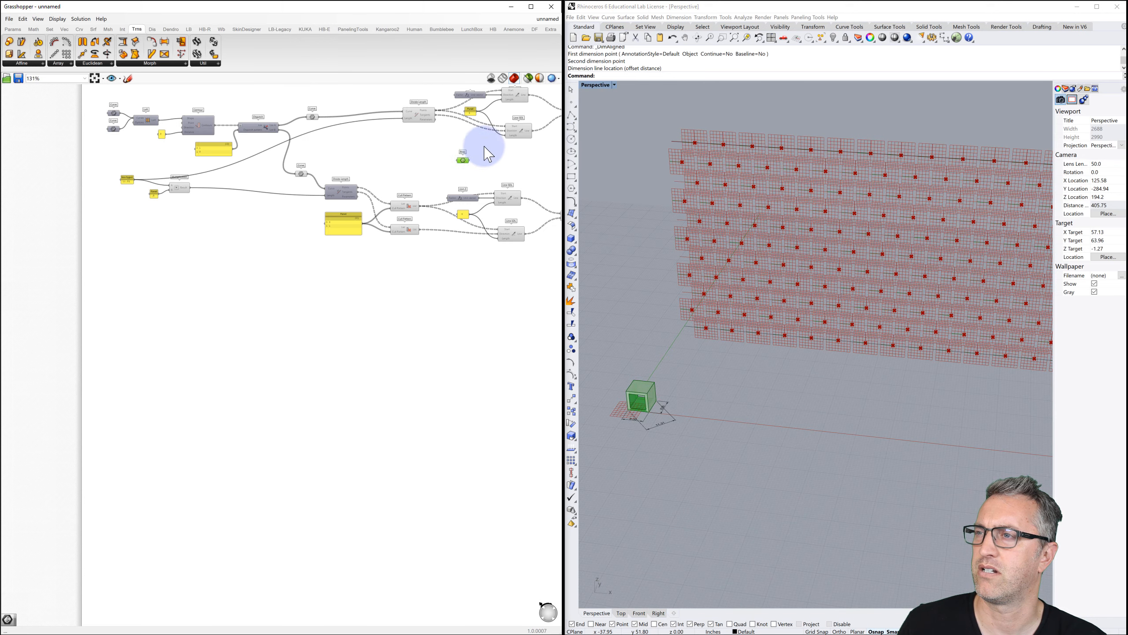
pyautogui.moveTo(478, 139); pyautogui.dragTo(252, 258, button='right')
pyautogui.moveTo(228, 273); pyautogui.dragTo(46, 395)
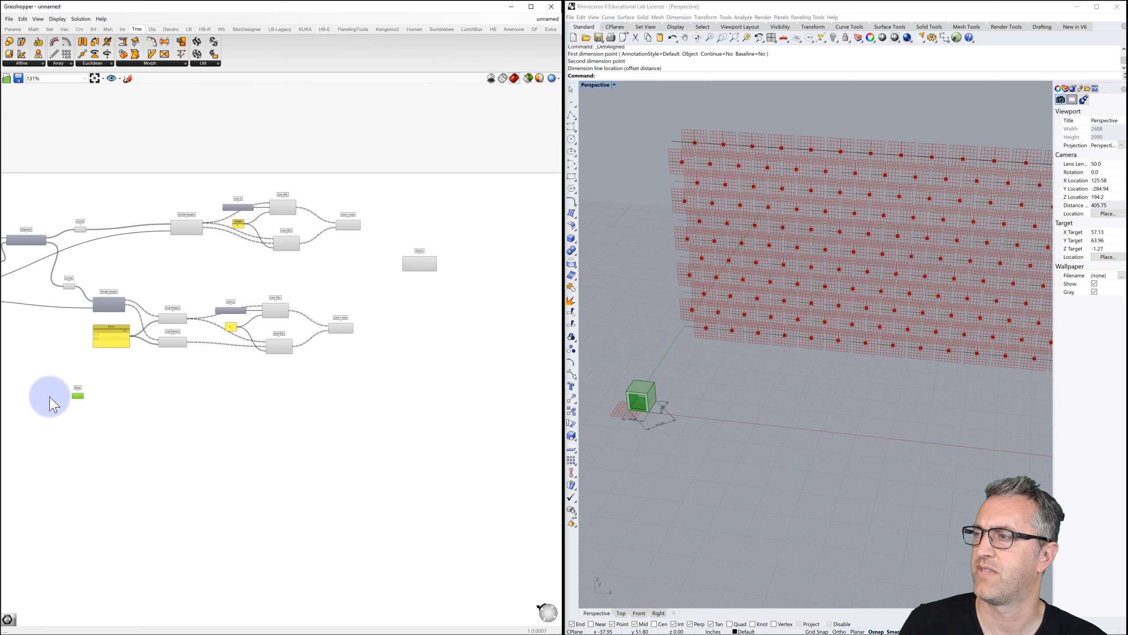
pyautogui.moveTo(224, 386); pyautogui.dragTo(498, 355, button='right')
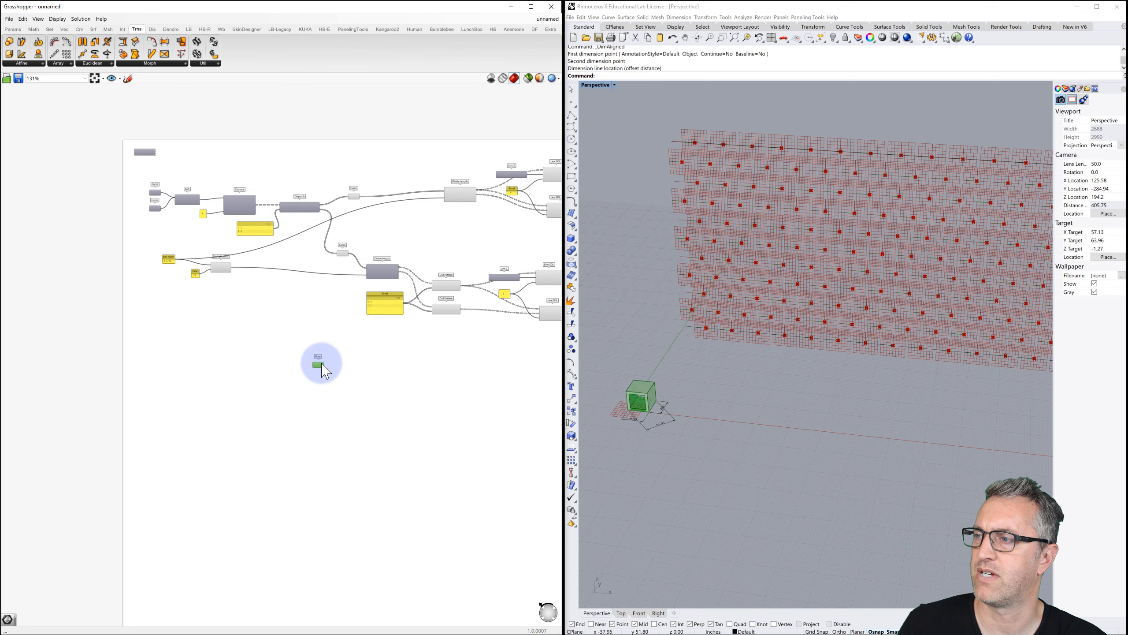
pyautogui.moveTo(317, 367); pyautogui.dragTo(172, 387)
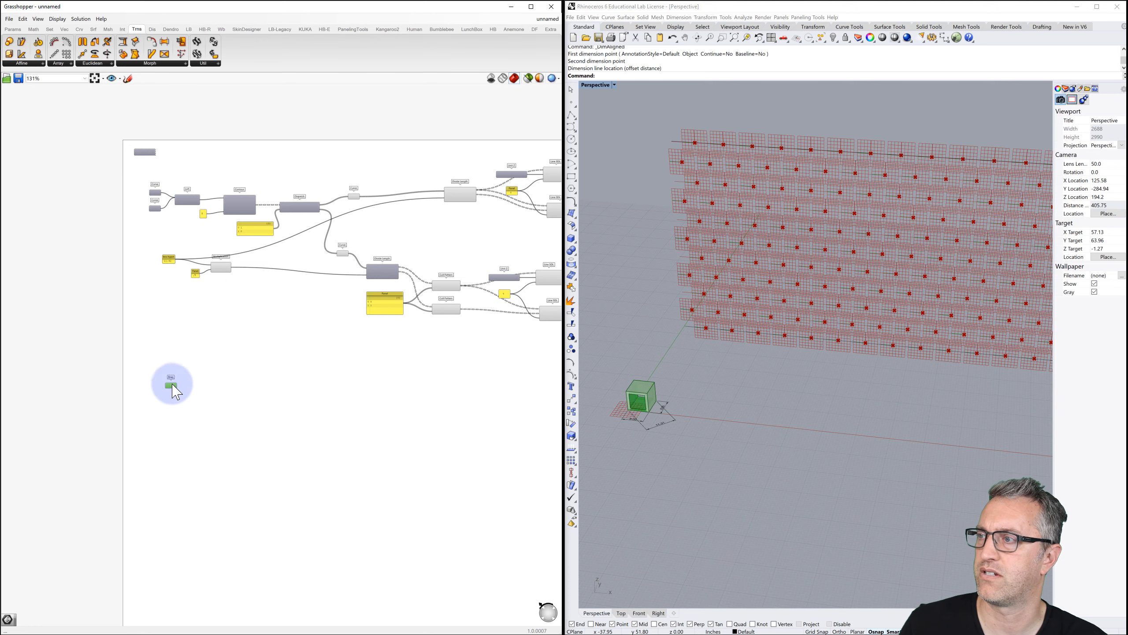
pyautogui.scroll(-2, 266, 311)
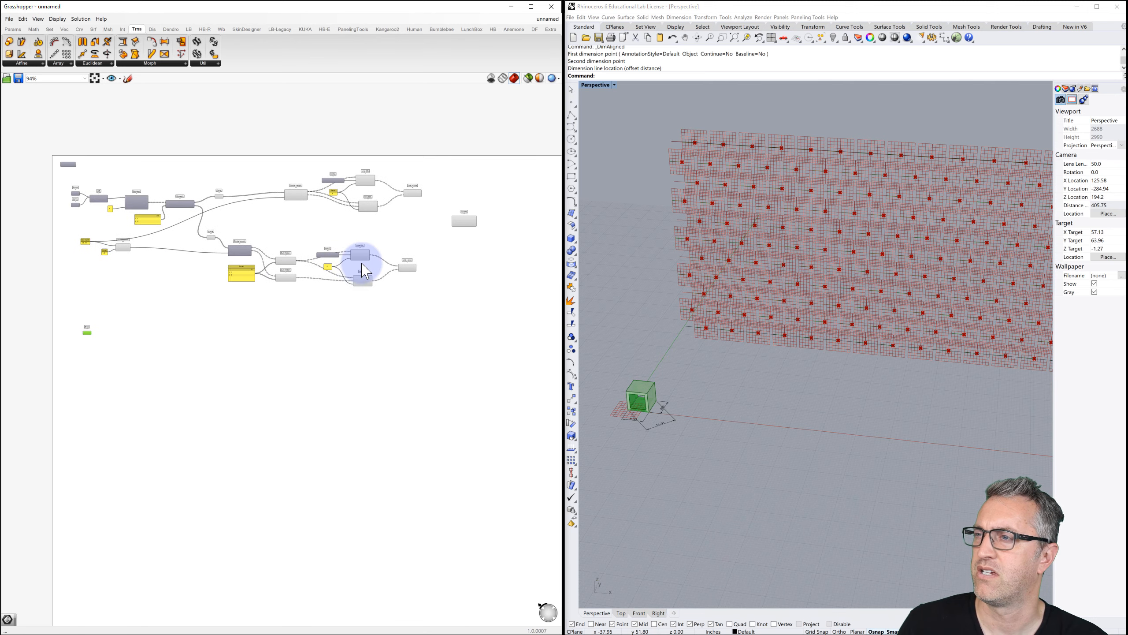
pyautogui.moveTo(468, 222); pyautogui.dragTo(481, 333)
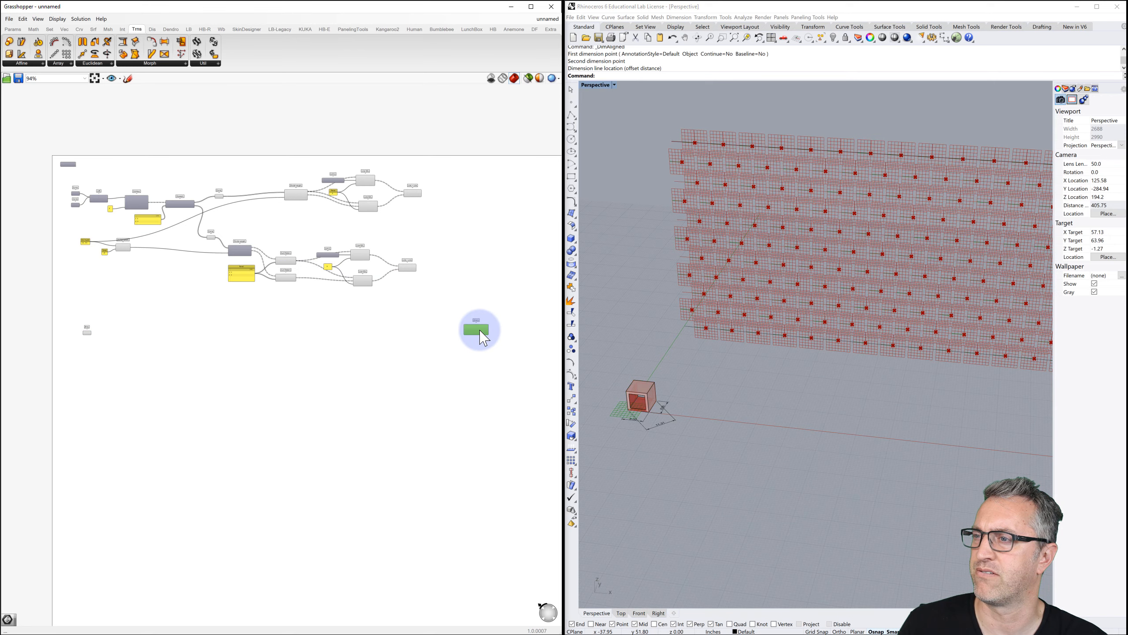
pyautogui.scroll(3, 91, 331)
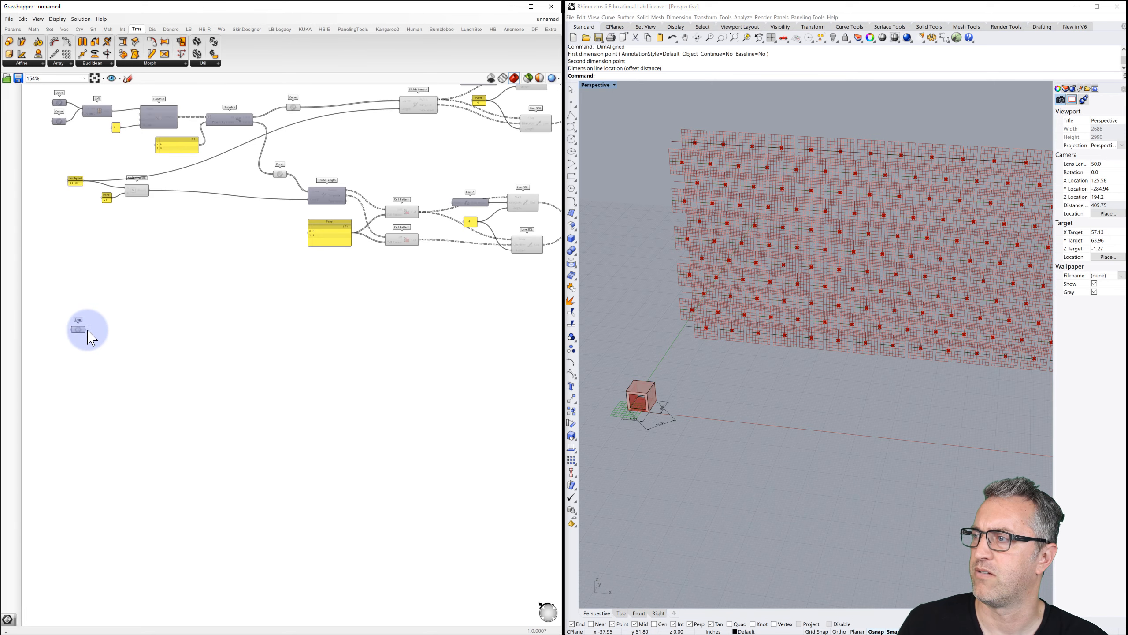
# Wire the Brep box into Orient's Geometry input.
pyautogui.moveTo(452, 315)
pyautogui.mouseDown()
pyautogui.moveTo(598, 324)
pyautogui.moveTo(433, 327)
pyautogui.moveTo(466, 315)
pyautogui.mouseUp()
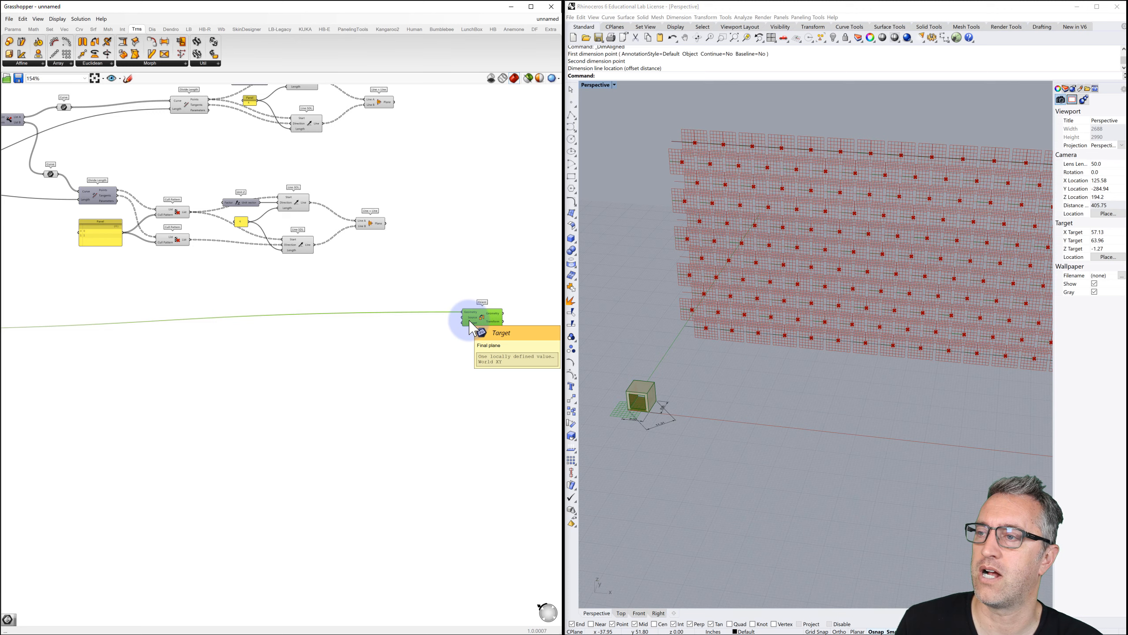
pyautogui.moveTo(348, 361); pyautogui.dragTo(532, 314, button='right')
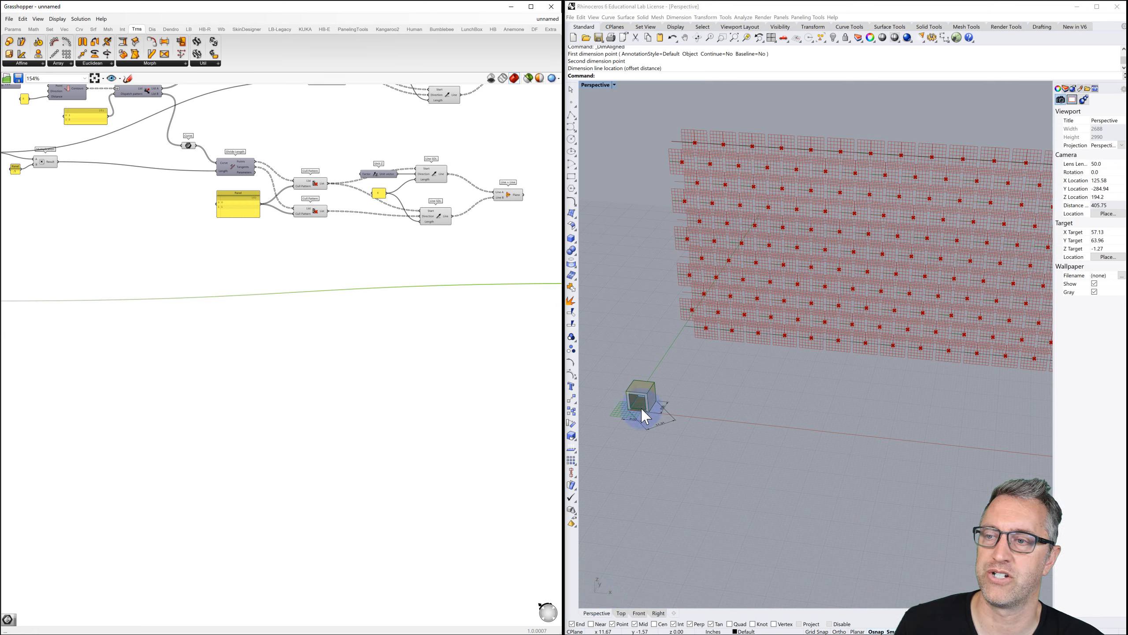
pyautogui.moveTo(80, 306); pyautogui.dragTo(90, 280, button='right')
pyautogui.moveTo(447, 311); pyautogui.dragTo(264, 312, button='right')
pyautogui.scroll(3, 334, 285)
pyautogui.doubleClick(363, 269)
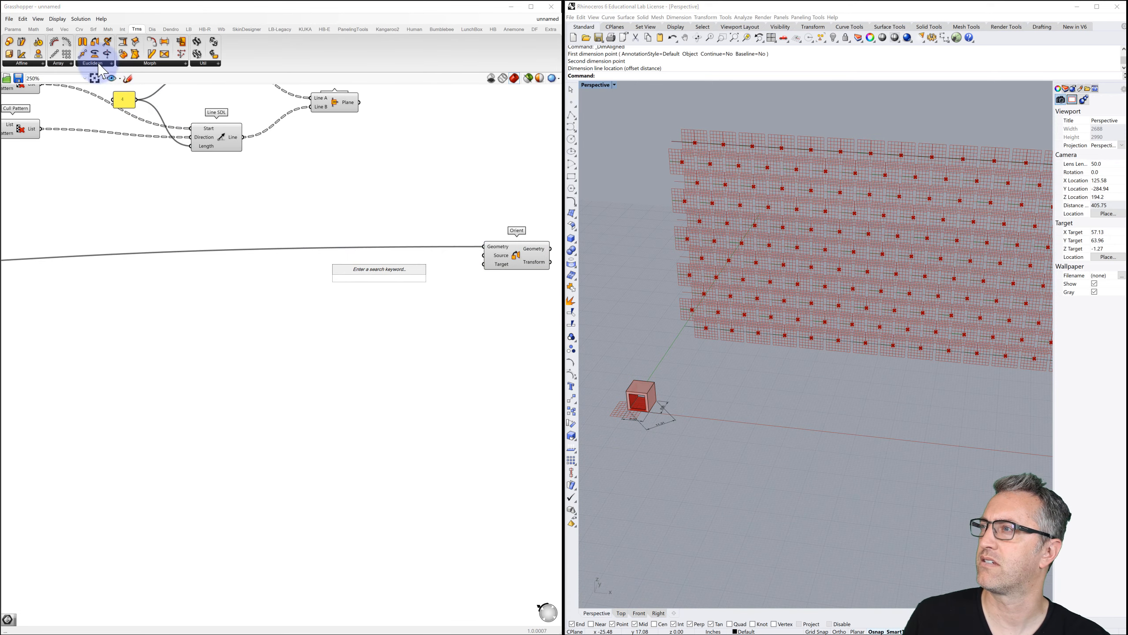
# Place an XZ Plane from Vector > Plane and wire it into Orient's Source input.
pyautogui.click(64, 29)
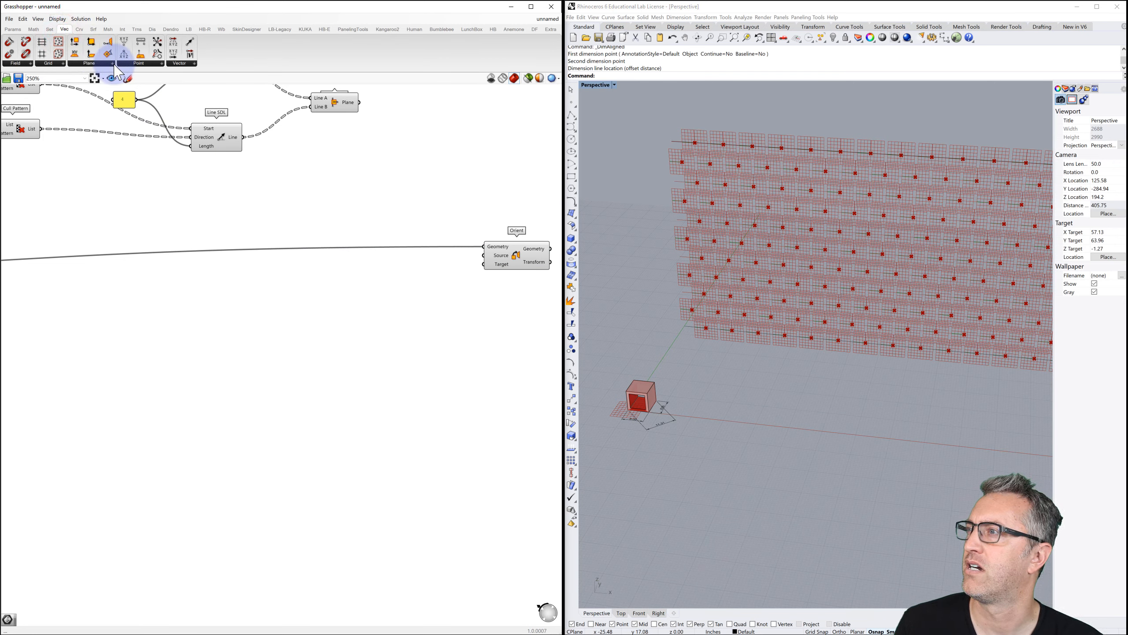
pyautogui.click(111, 63)
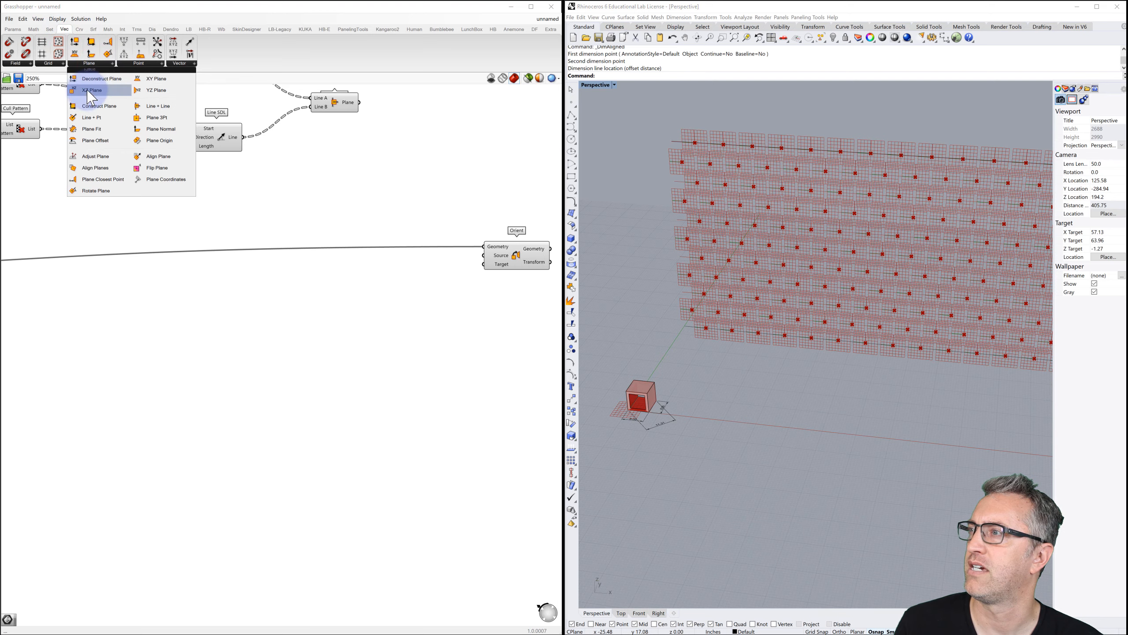
pyautogui.moveTo(95, 91); pyautogui.dragTo(375, 267)
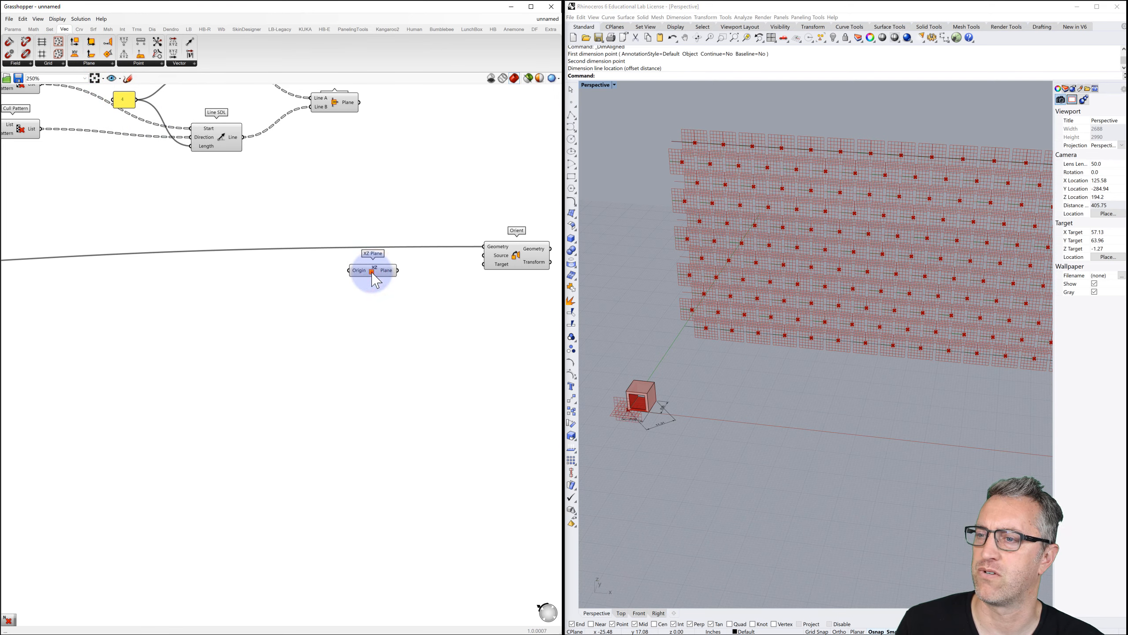
pyautogui.click(373, 271)
pyautogui.click(413, 270)
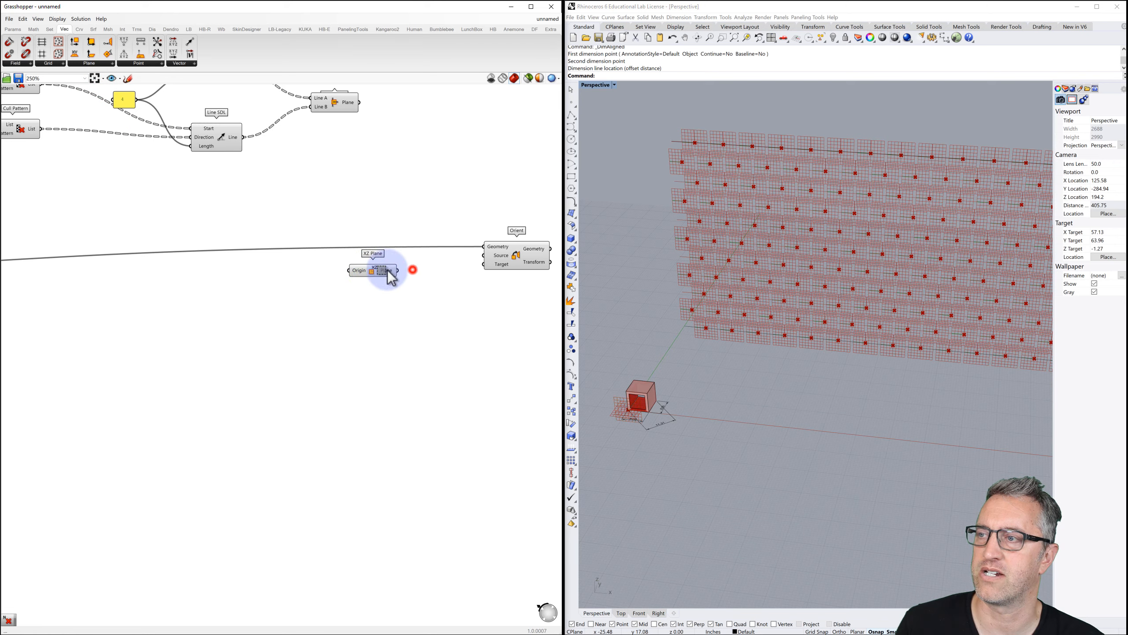
pyautogui.click(378, 277)
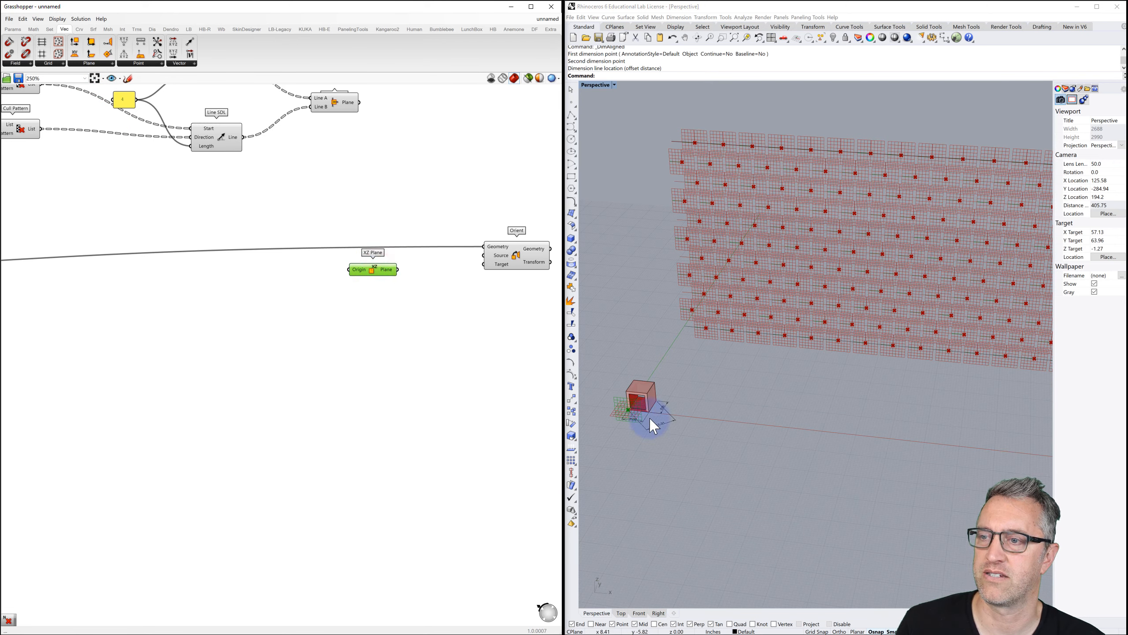
pyautogui.moveTo(398, 269); pyautogui.dragTo(486, 256)
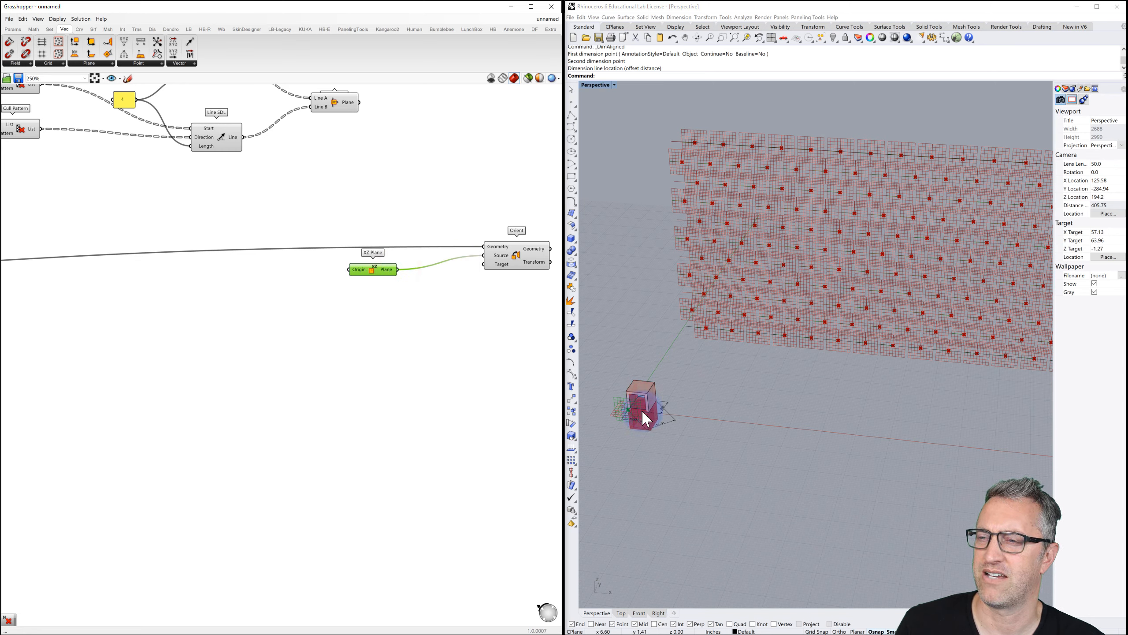
pyautogui.moveTo(371, 193); pyautogui.dragTo(328, 298, button='right')
# Wire both Line + Line Plane outputs into Orient's Target to form the brick wall.
pyautogui.scroll(-2, 344, 202)
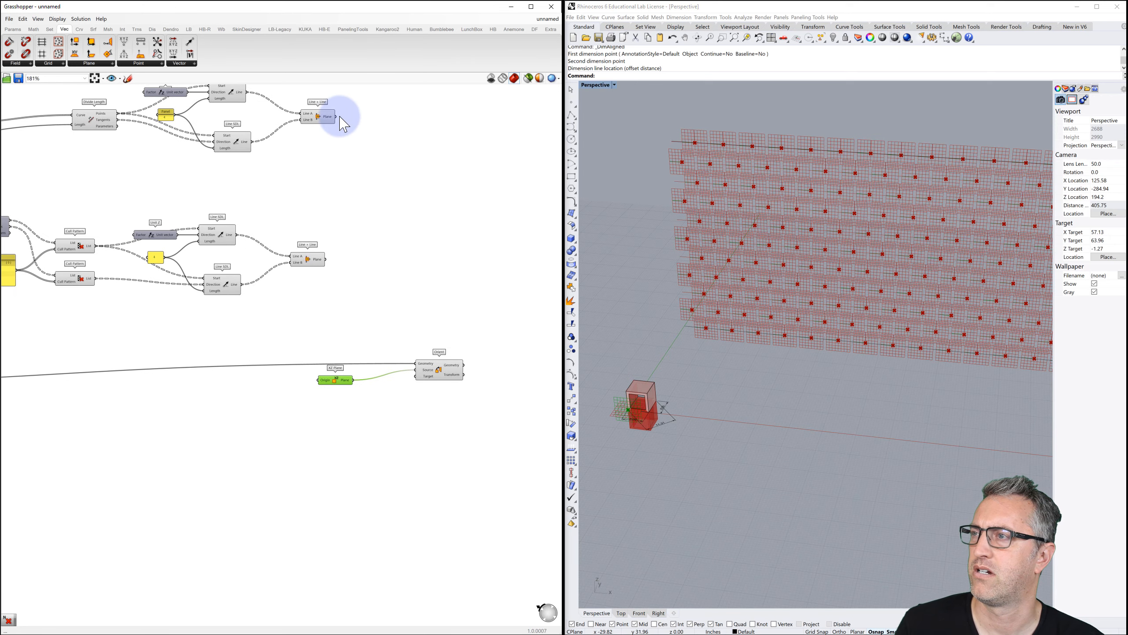
pyautogui.moveTo(386, 234); pyautogui.dragTo(416, 378)
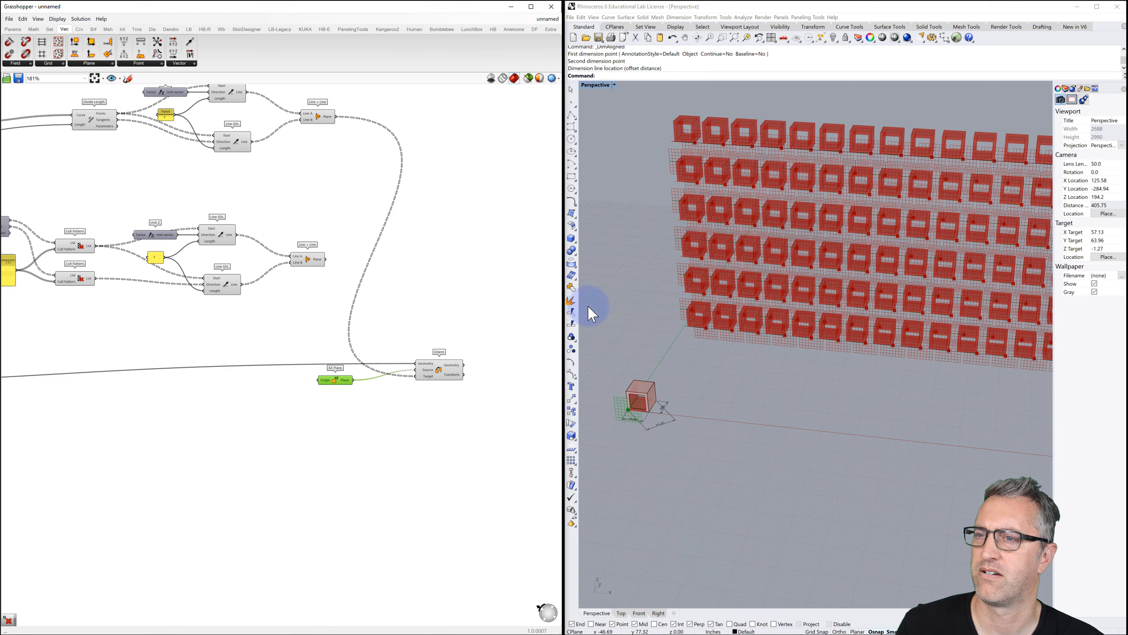
pyautogui.moveTo(746, 285)
pyautogui.mouseDown(button='right')
pyautogui.moveTo(781, 277)
pyautogui.moveTo(755, 285)
pyautogui.mouseUp(button='right')
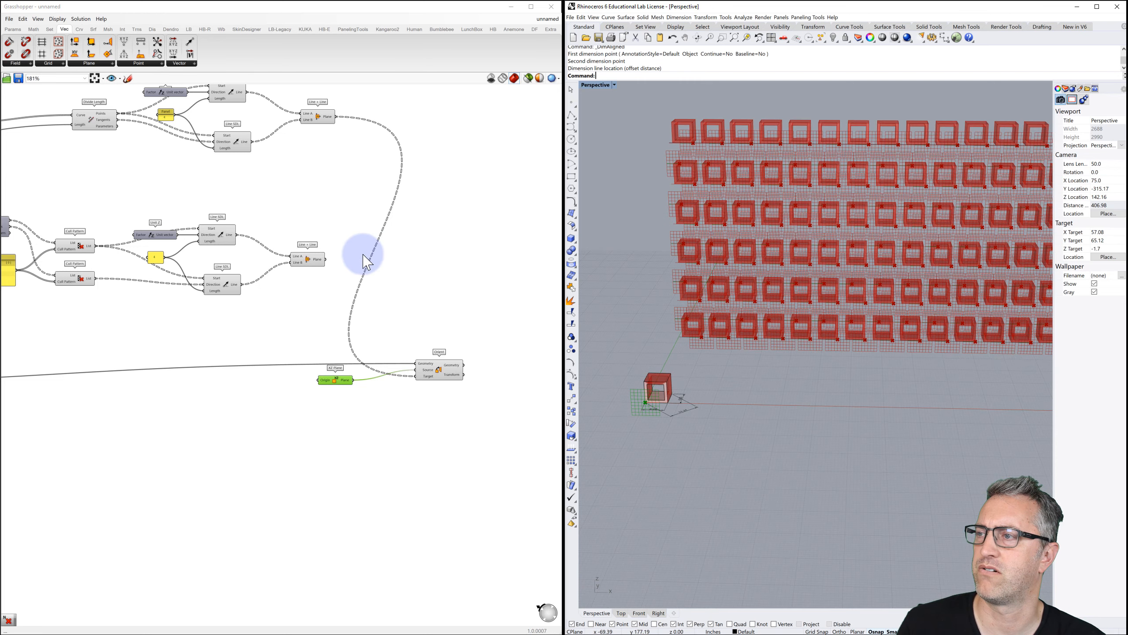
pyautogui.moveTo(327, 259); pyautogui.dragTo(361, 285)
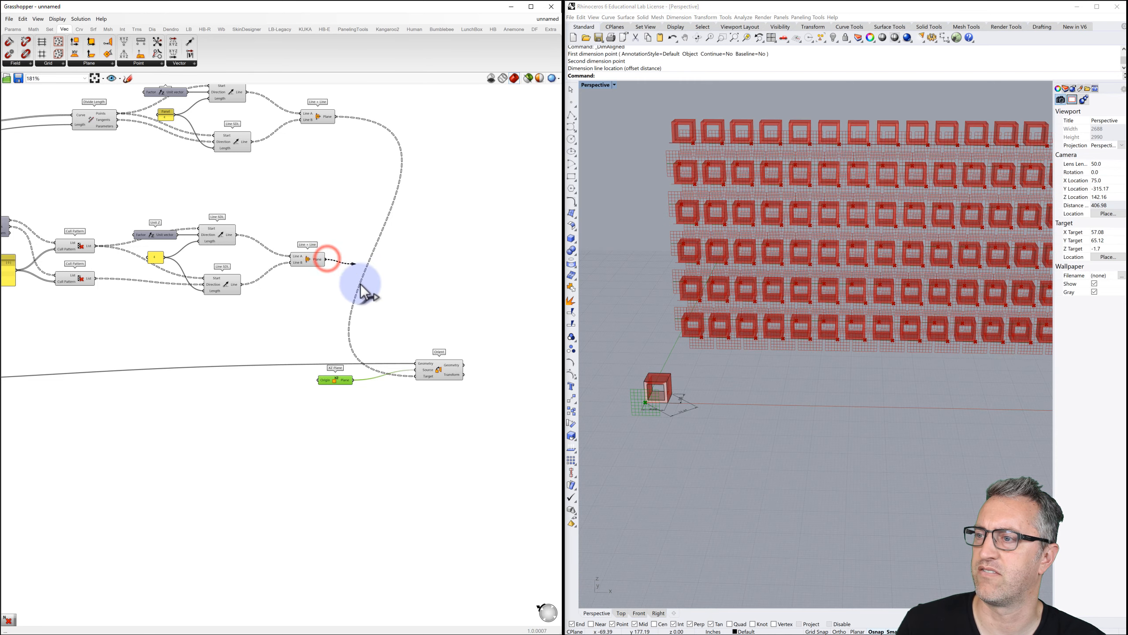
pyautogui.moveTo(375, 328); pyautogui.dragTo(416, 376)
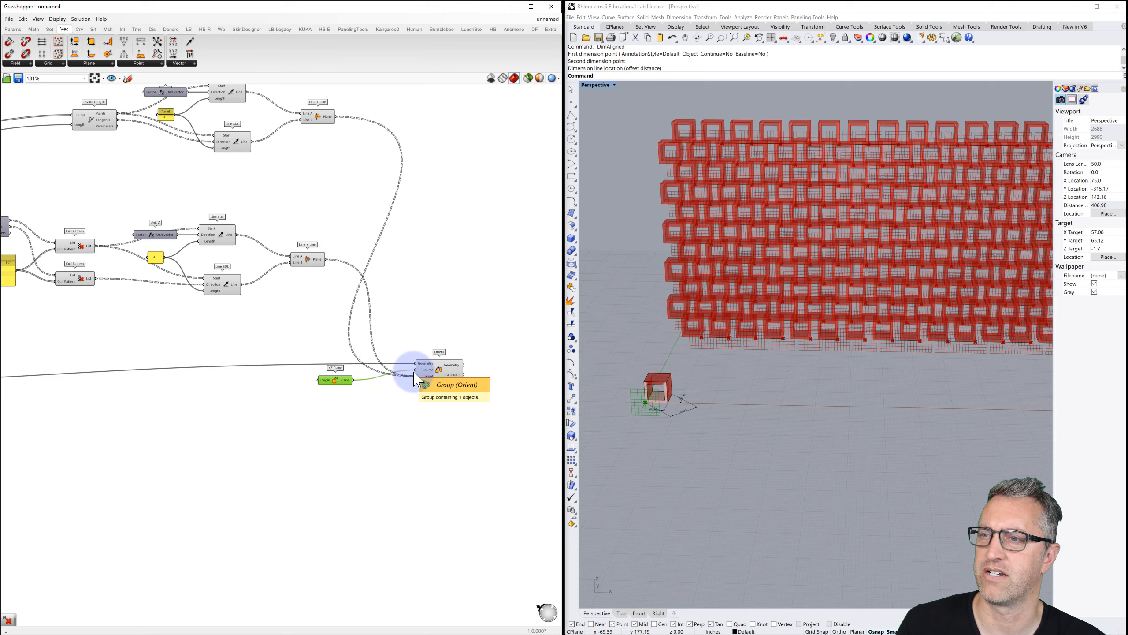
pyautogui.moveTo(720, 312); pyautogui.dragTo(750, 294, button='right')
# Select both Line + Line components and all four Line SDL components.
pyautogui.click(309, 258)
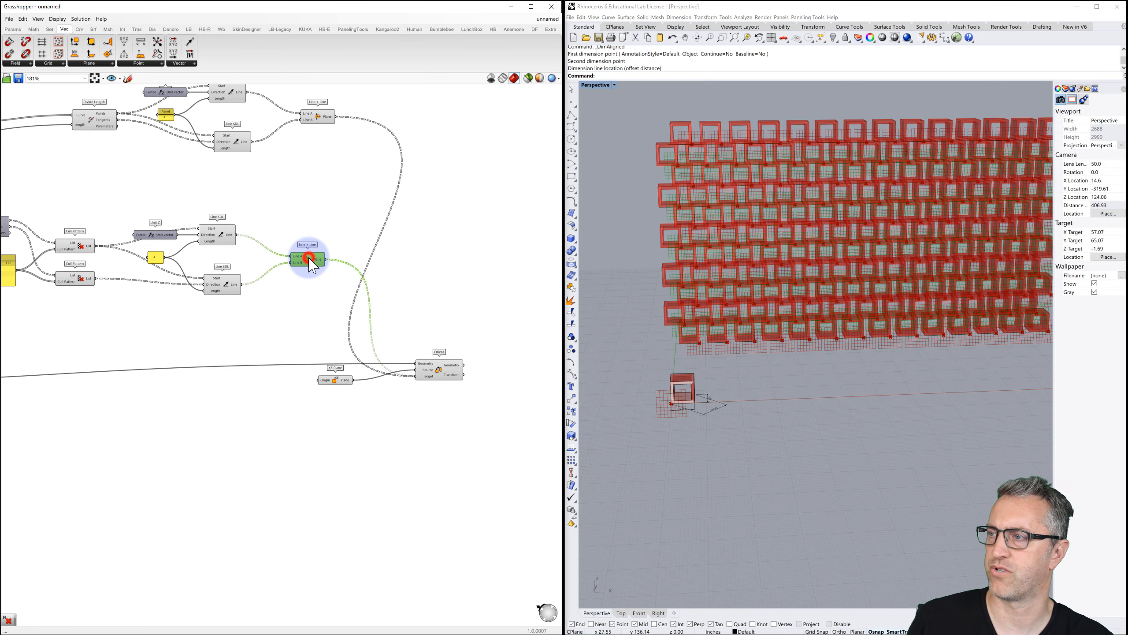
pyautogui.click(316, 116)
pyautogui.moveTo(323, 187); pyautogui.dragTo(355, 218, button='right')
pyautogui.moveTo(302, 338); pyautogui.dragTo(247, 129)
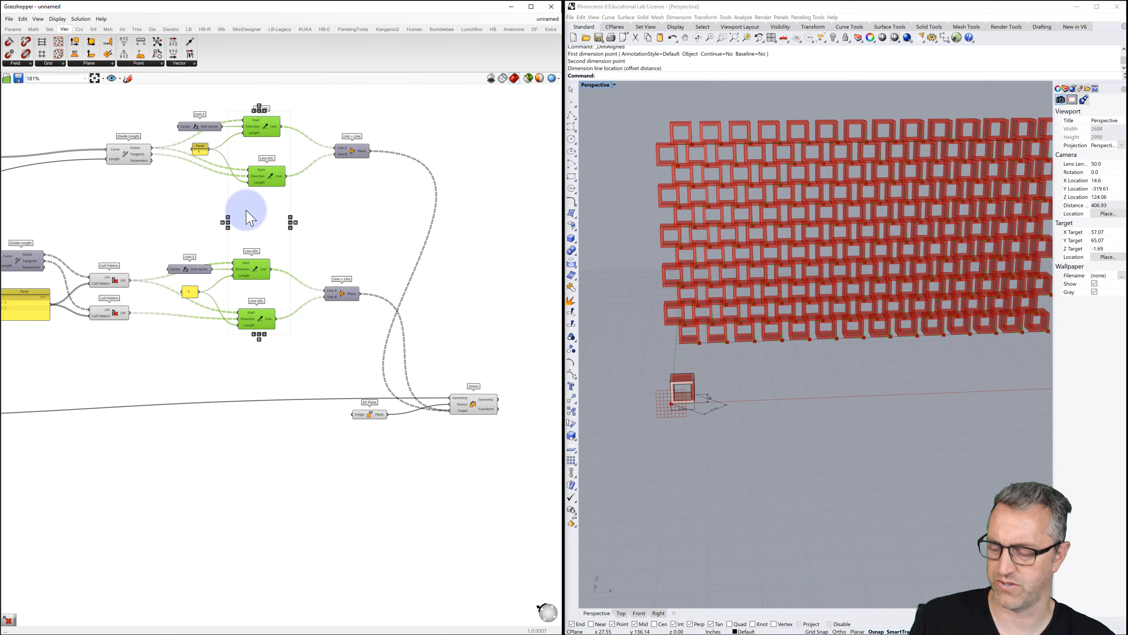
pyautogui.click(127, 153)
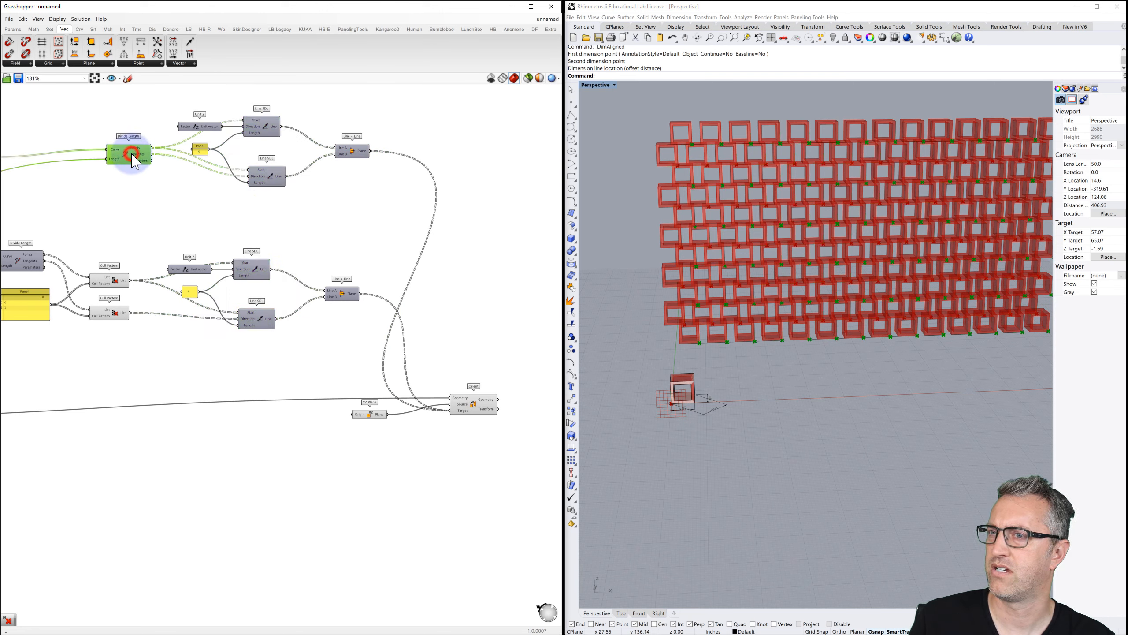
pyautogui.click(117, 282)
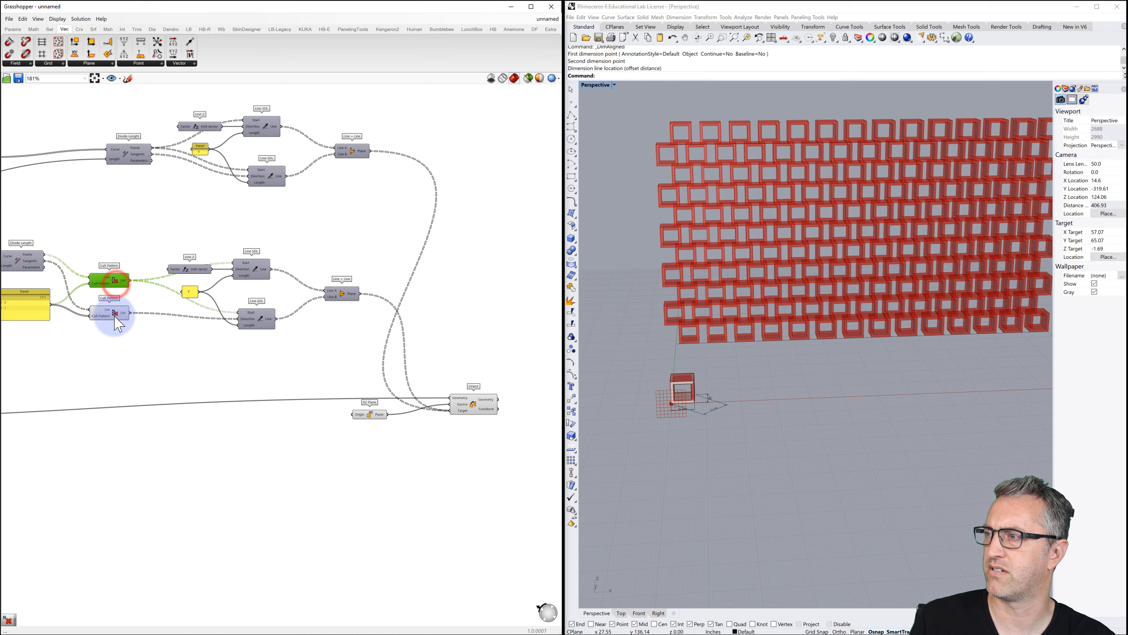
pyautogui.click(114, 314)
pyautogui.moveTo(164, 348); pyautogui.dragTo(234, 349, button='right')
pyautogui.scroll(-1, 233, 342)
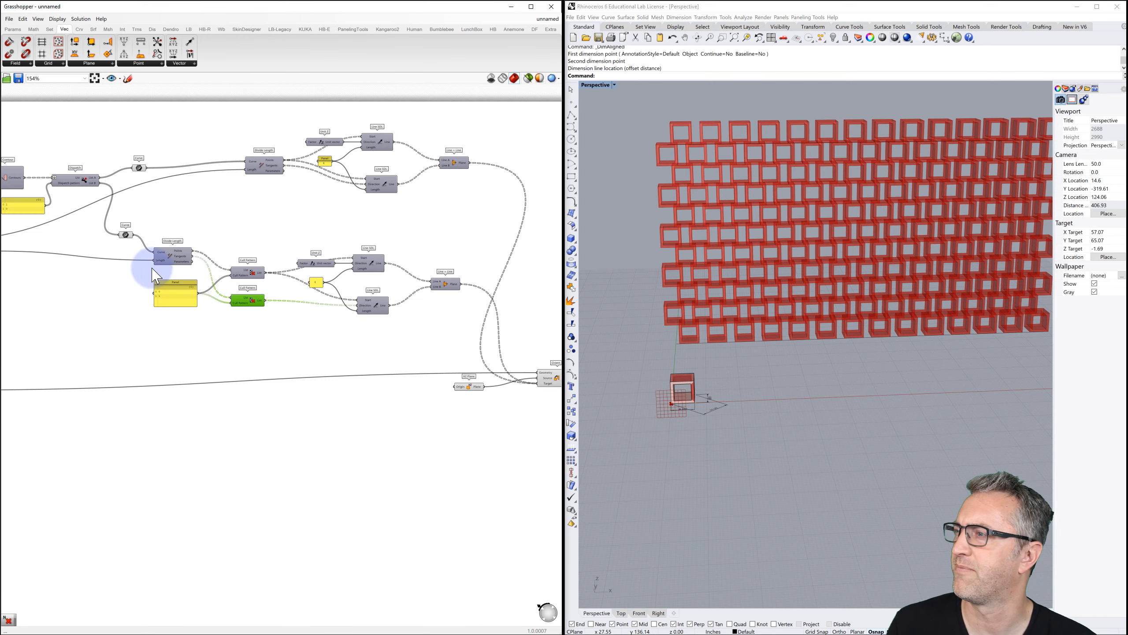
pyautogui.scroll(1, 125, 237)
pyautogui.click(126, 234)
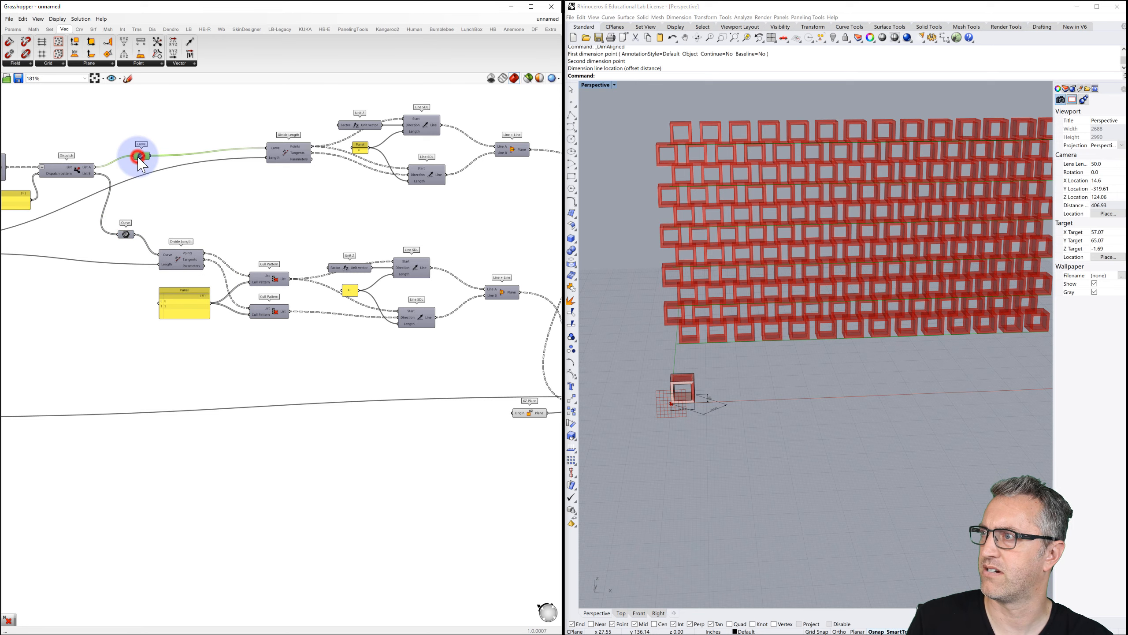
pyautogui.scroll(-2, 171, 192)
pyautogui.moveTo(171, 192); pyautogui.dragTo(110, 171, button='right')
pyautogui.moveTo(297, 234); pyautogui.dragTo(251, 222, button='right')
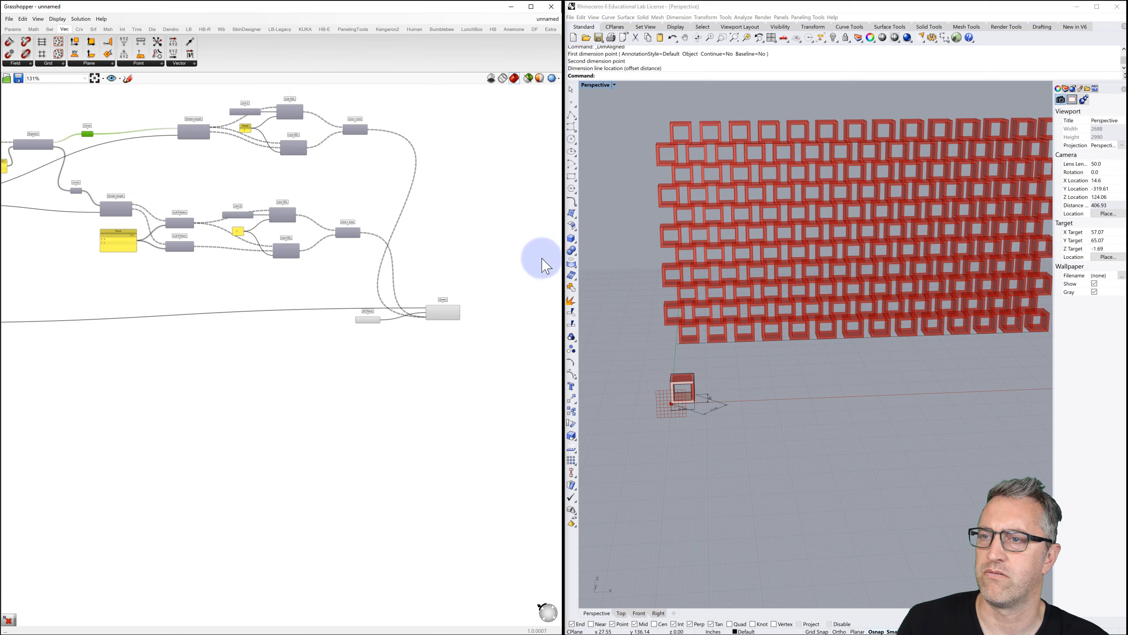
pyautogui.moveTo(806, 269)
pyautogui.mouseDown(button='right')
pyautogui.moveTo(786, 264)
pyautogui.moveTo(813, 272)
pyautogui.mouseUp(button='right')
pyautogui.moveTo(484, 284); pyautogui.dragTo(411, 261, button='right')
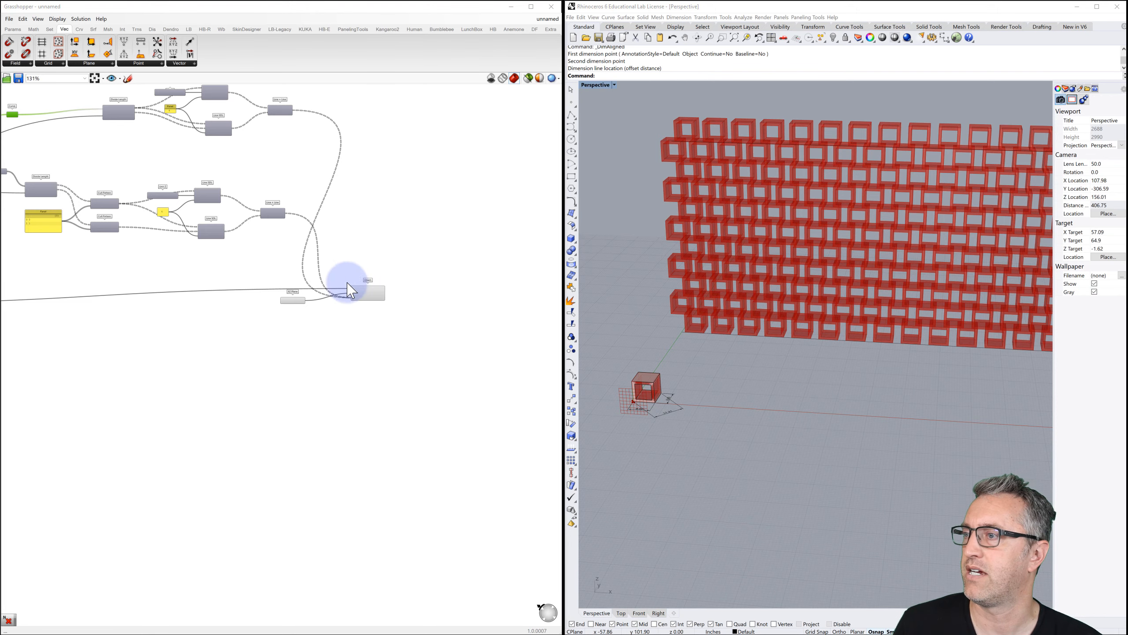
# Turn off the Orient component's preview with Ctrl+Q so only the red box shows.
pyautogui.scroll(1, 326, 299)
pyautogui.scroll(3, 325, 299)
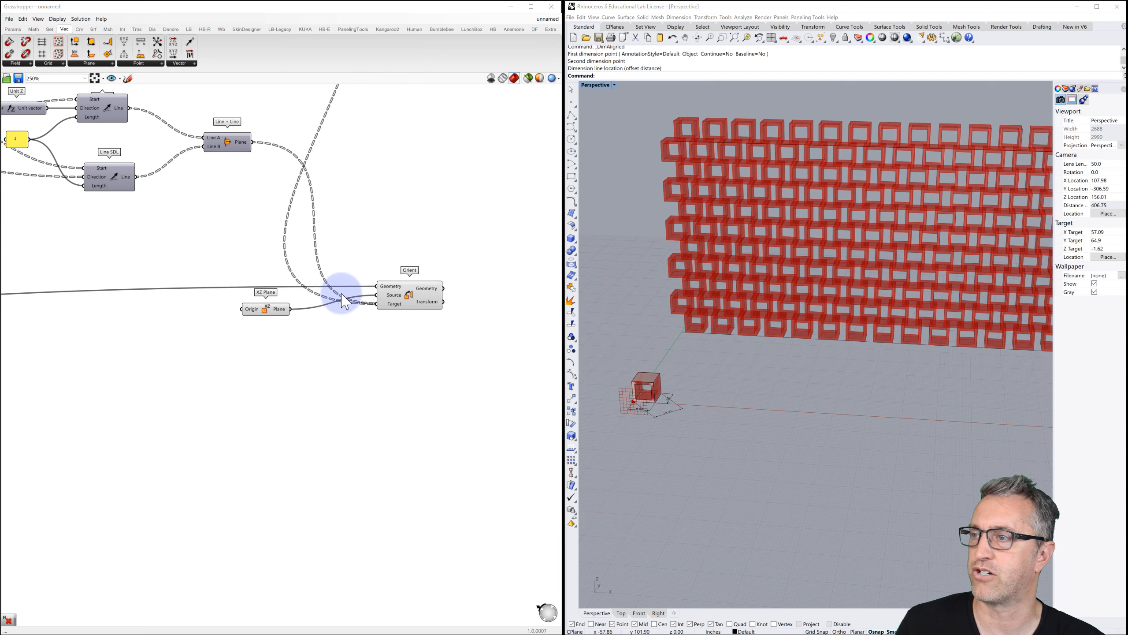
pyautogui.click(411, 301)
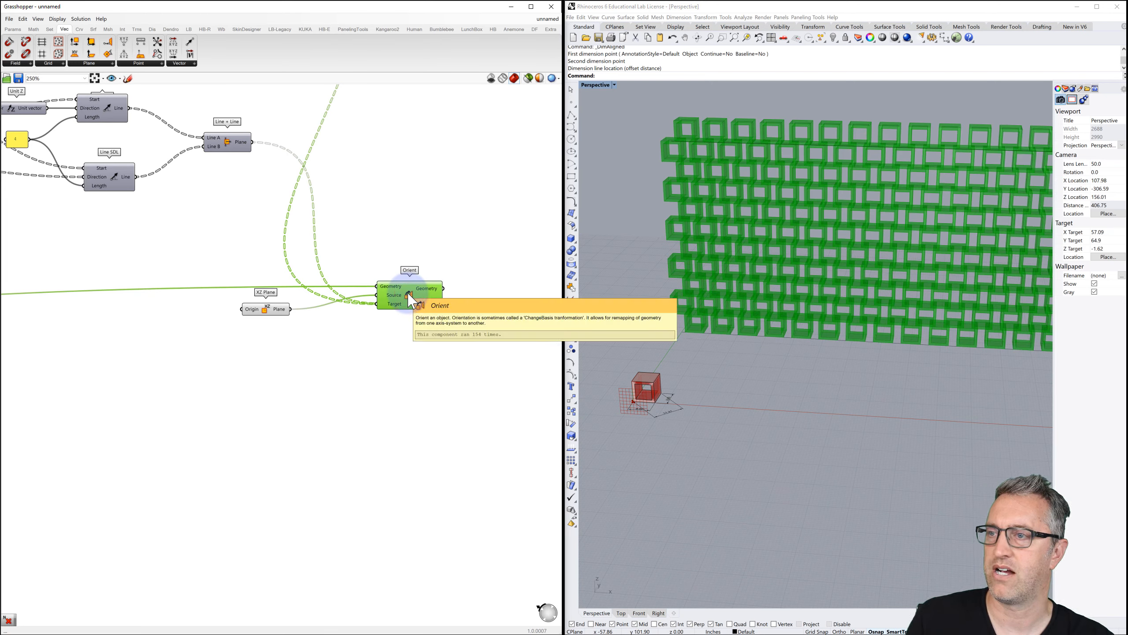
pyautogui.hotkey('ctrl', 'q')
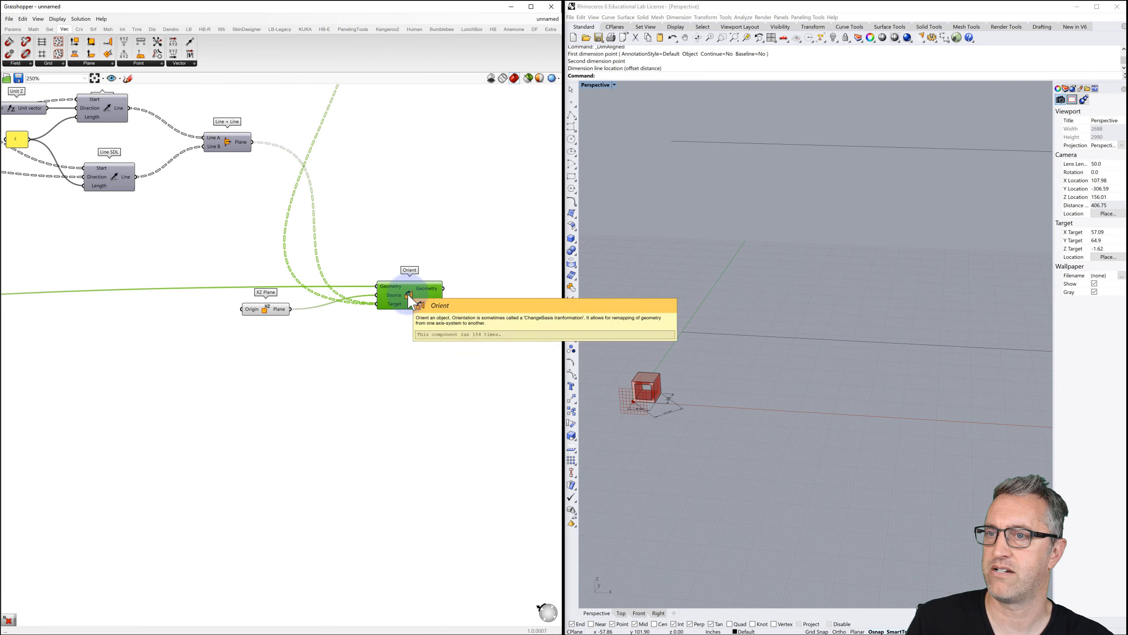
pyautogui.click(285, 310)
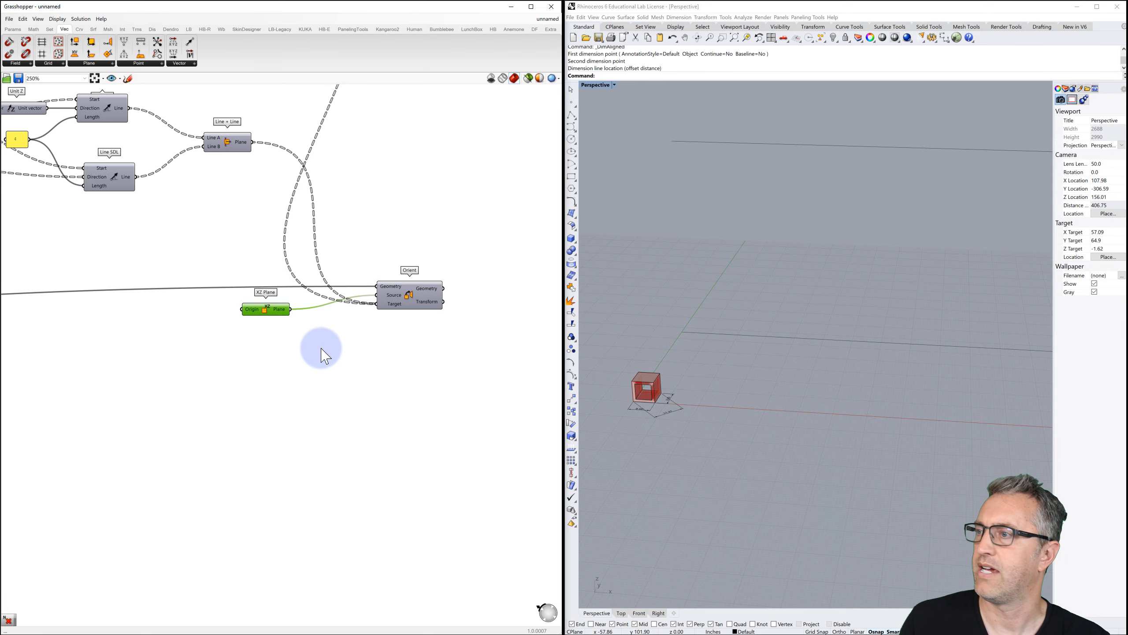
pyautogui.scroll(-6, 323, 356)
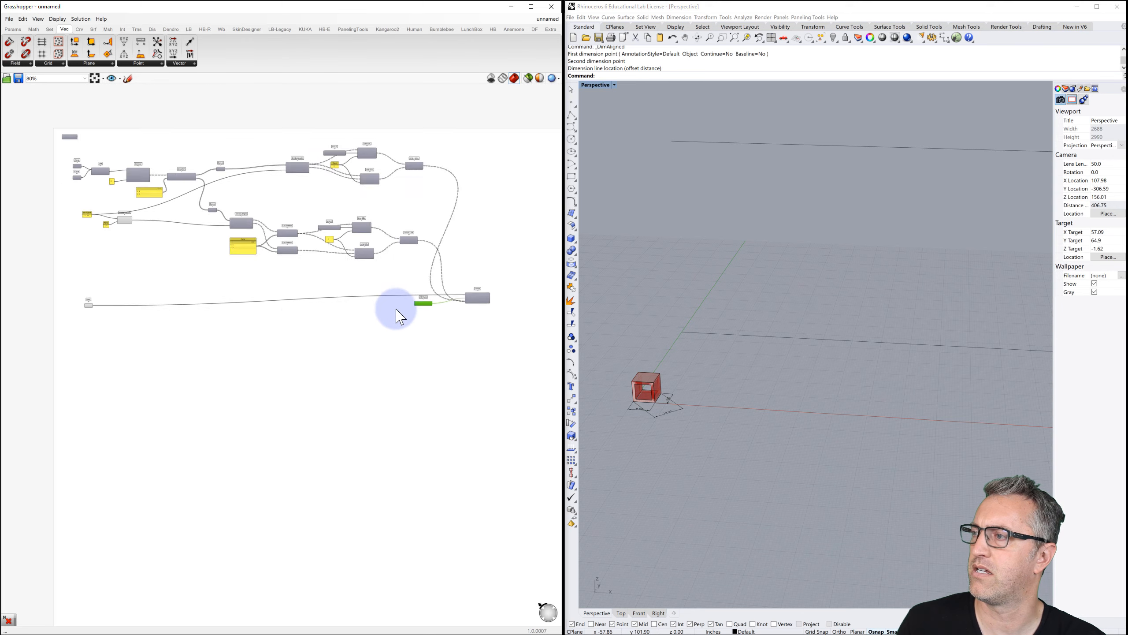
pyautogui.scroll(-1, 400, 317)
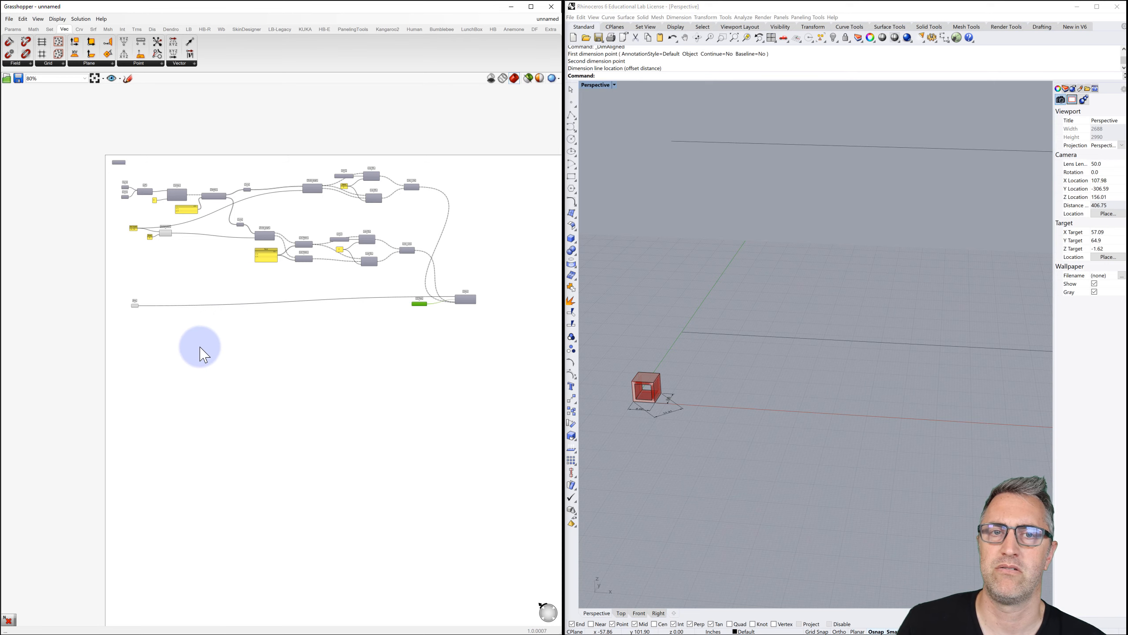
pyautogui.scroll(4, 132, 304)
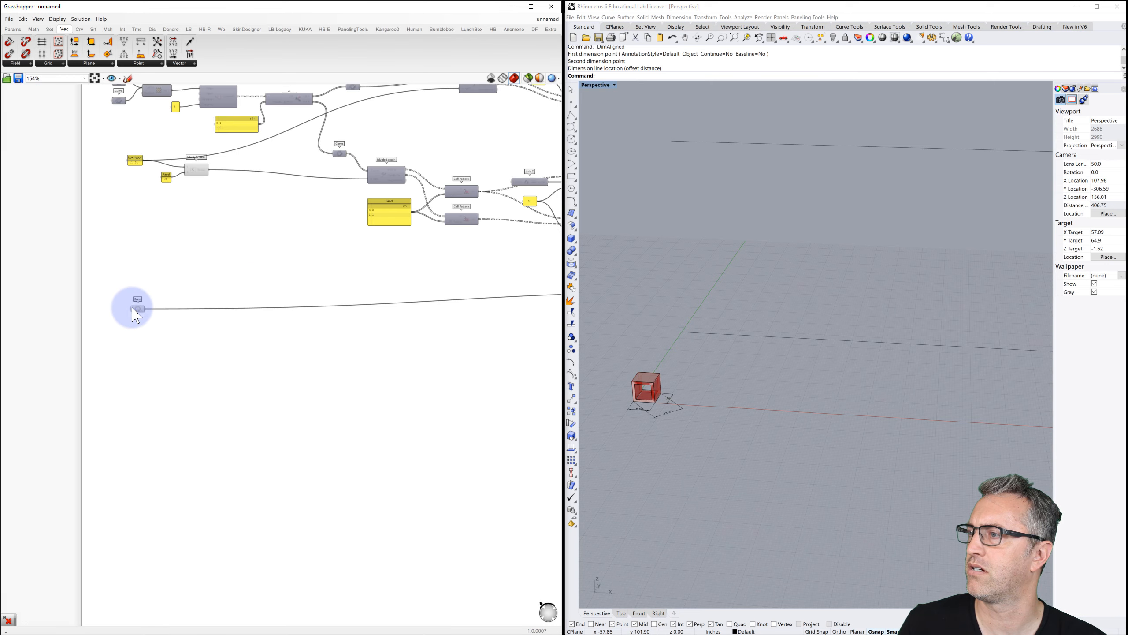
pyautogui.moveTo(133, 305); pyautogui.dragTo(160, 304, button='right')
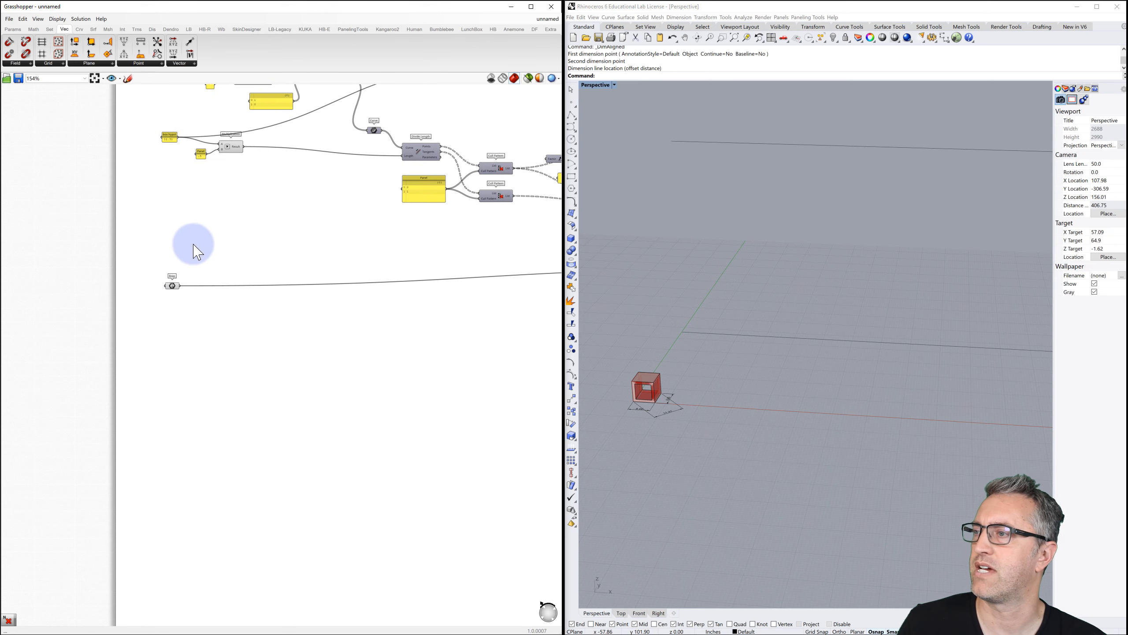
# Place an MD Slider using the canvas search 'md'.
pyautogui.doubleClick(241, 385)
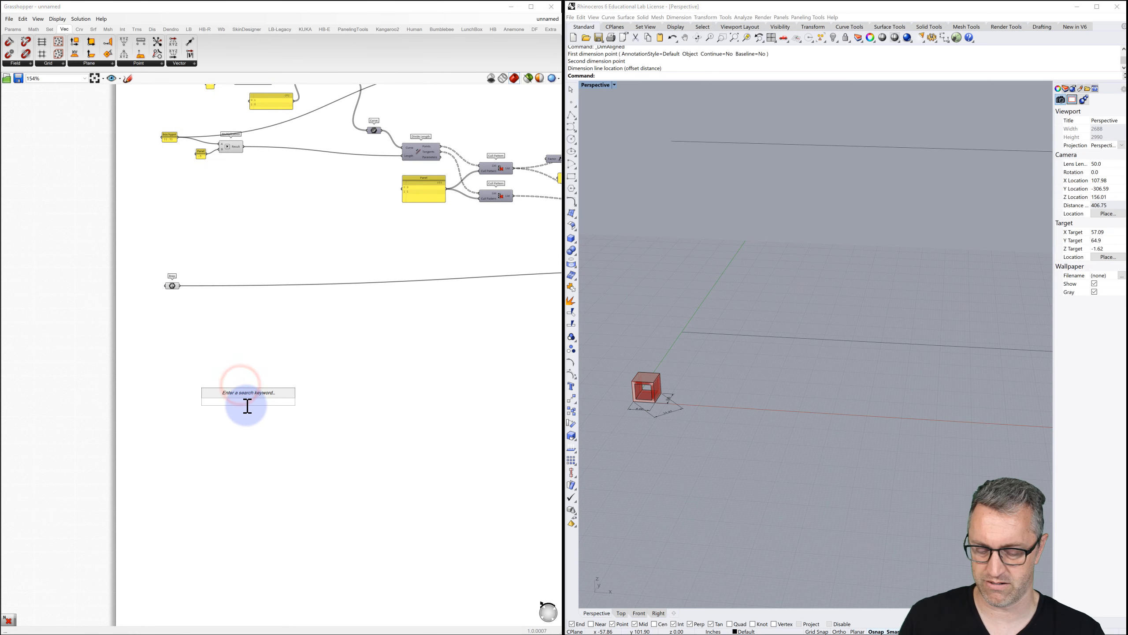
pyautogui.write('md')
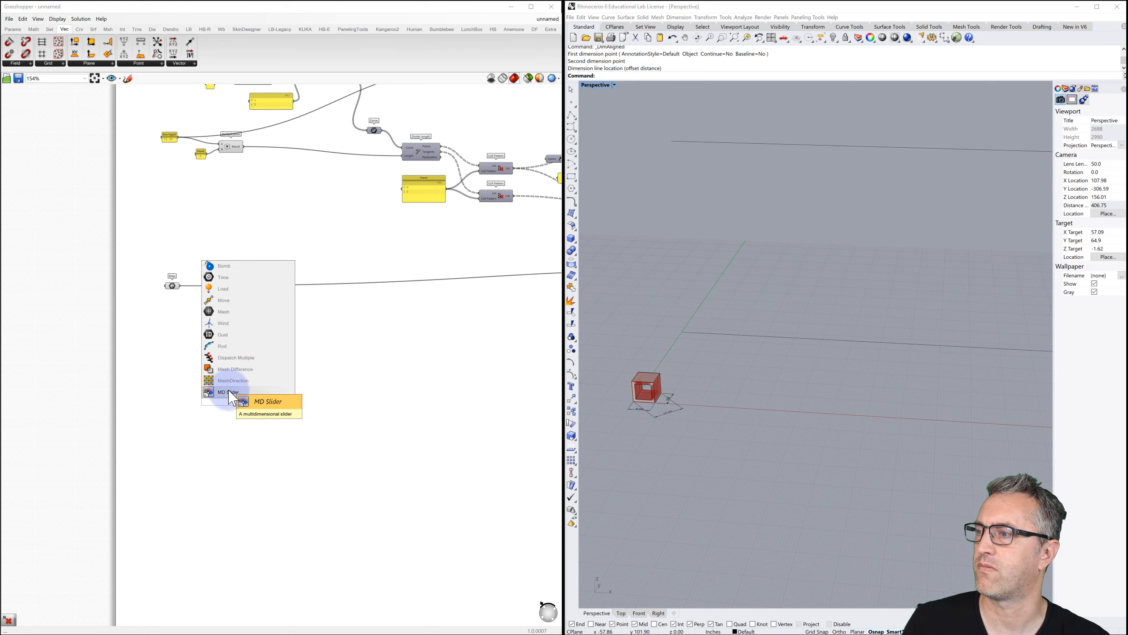
pyautogui.click(226, 391)
pyautogui.moveTo(246, 385); pyautogui.dragTo(217, 379)
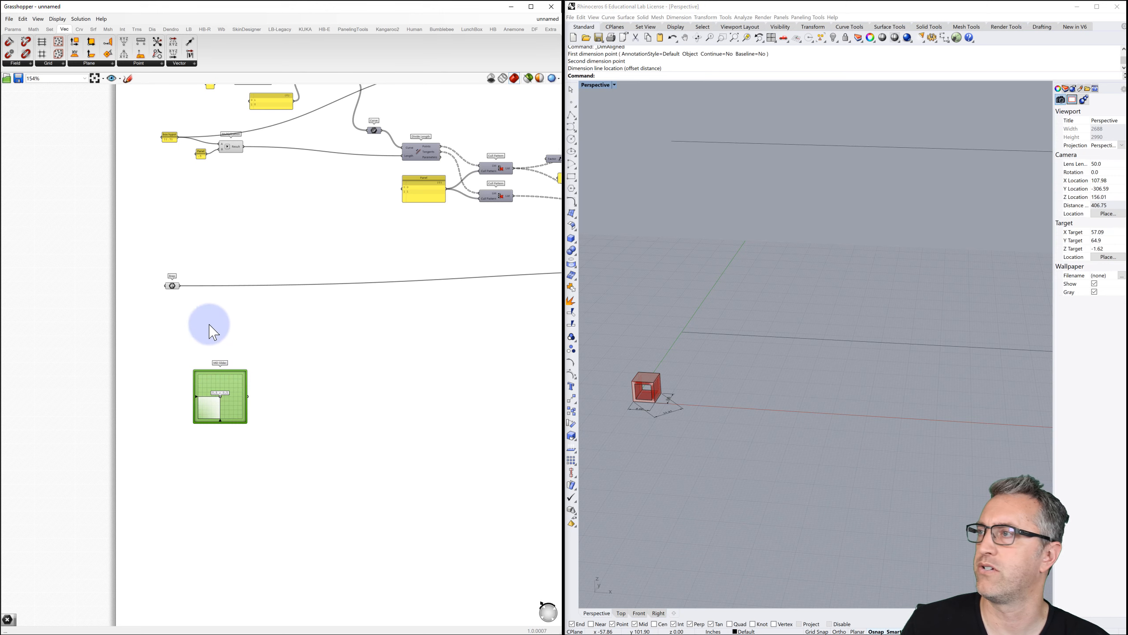
# Add Evaluate Surface from Surface > Analysis and feed the lofted surface into it.
pyautogui.click(93, 29)
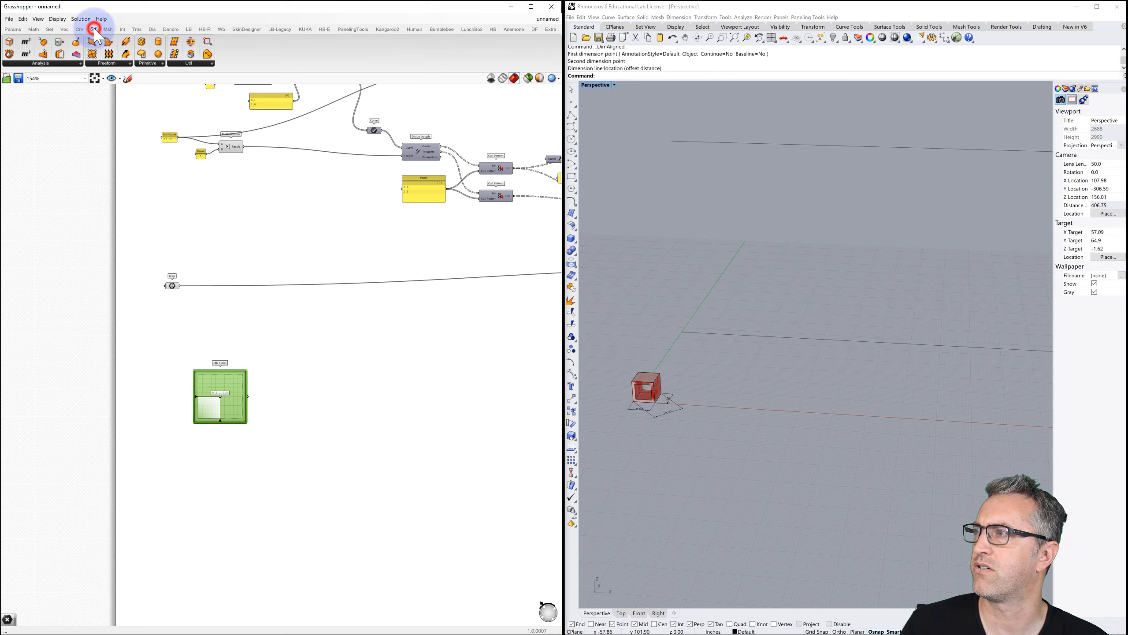
pyautogui.click(42, 63)
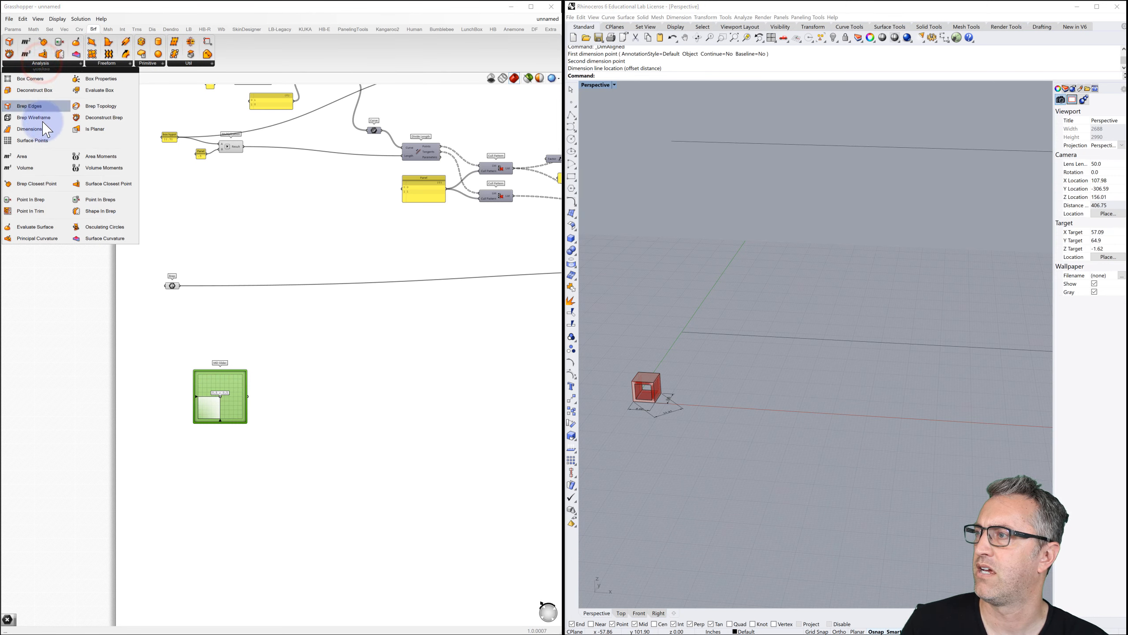
pyautogui.click(36, 229)
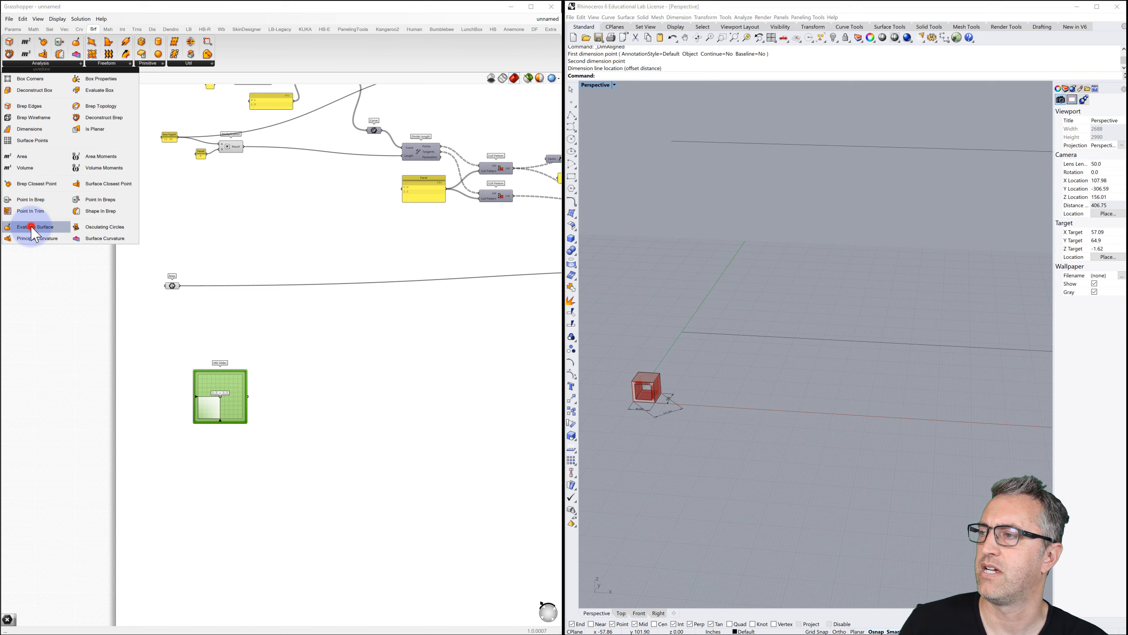
pyautogui.click(311, 383)
pyautogui.scroll(4, 313, 387)
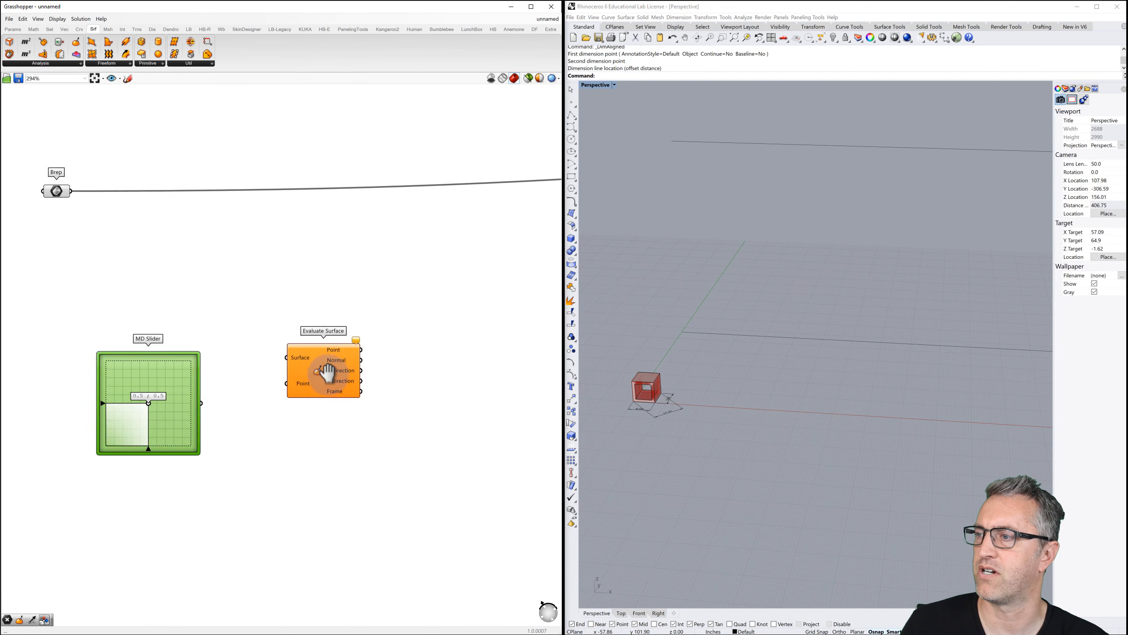
pyautogui.scroll(-4, 327, 395)
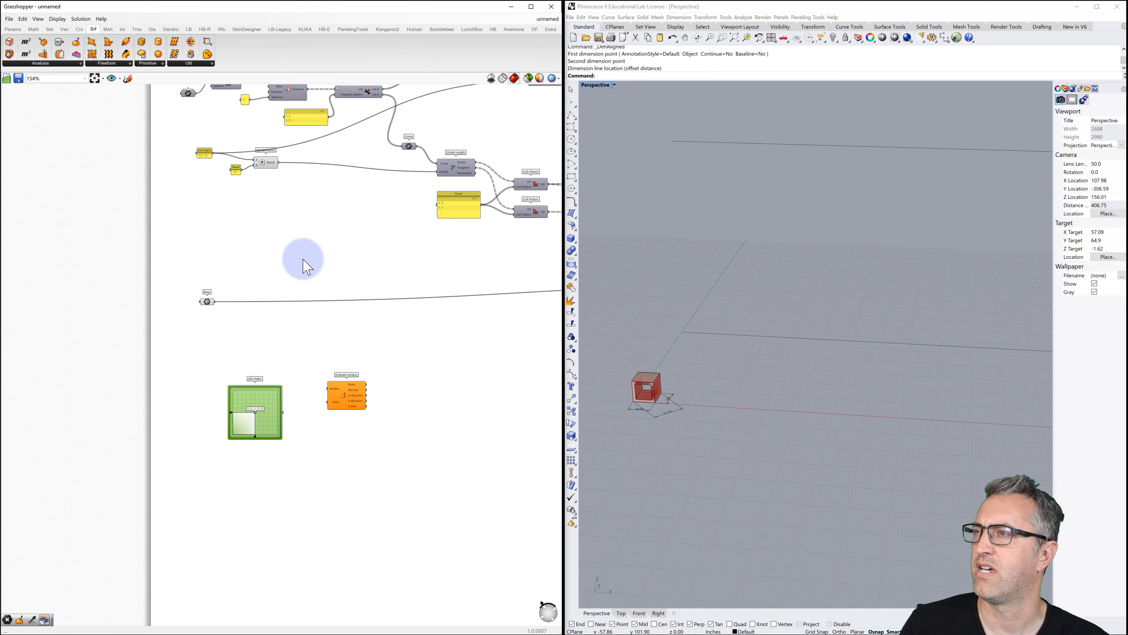
pyautogui.moveTo(305, 261); pyautogui.dragTo(284, 283, button='right')
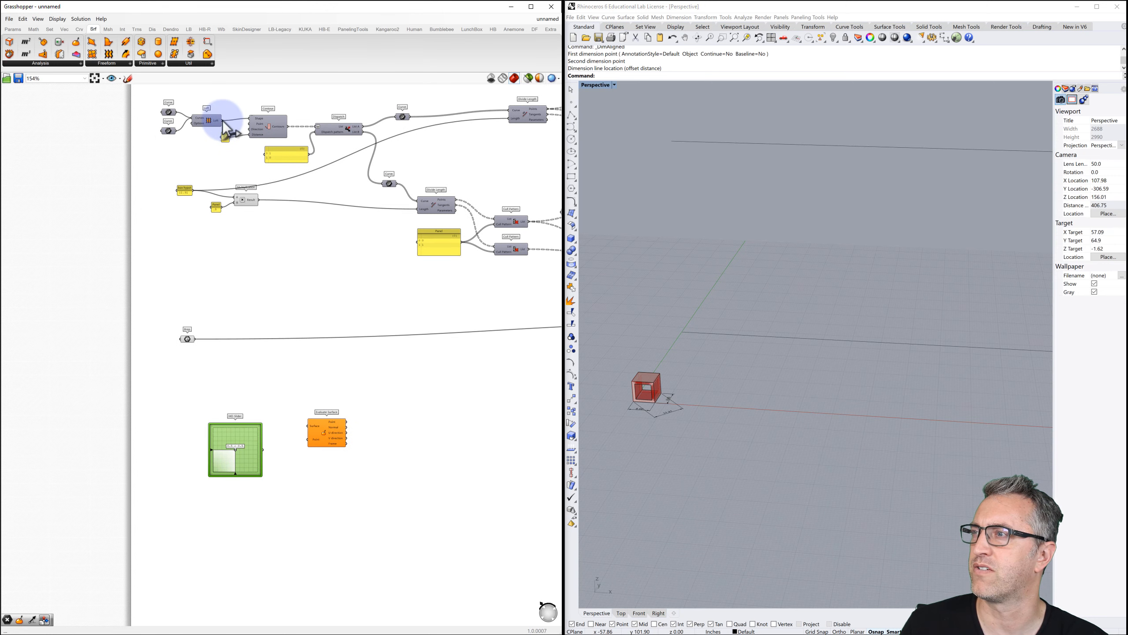
pyautogui.moveTo(222, 120); pyautogui.dragTo(309, 426)
# Wire the MD Slider into Evaluate Surface's Point input and slide the red point across the surface.
pyautogui.scroll(3, 309, 440)
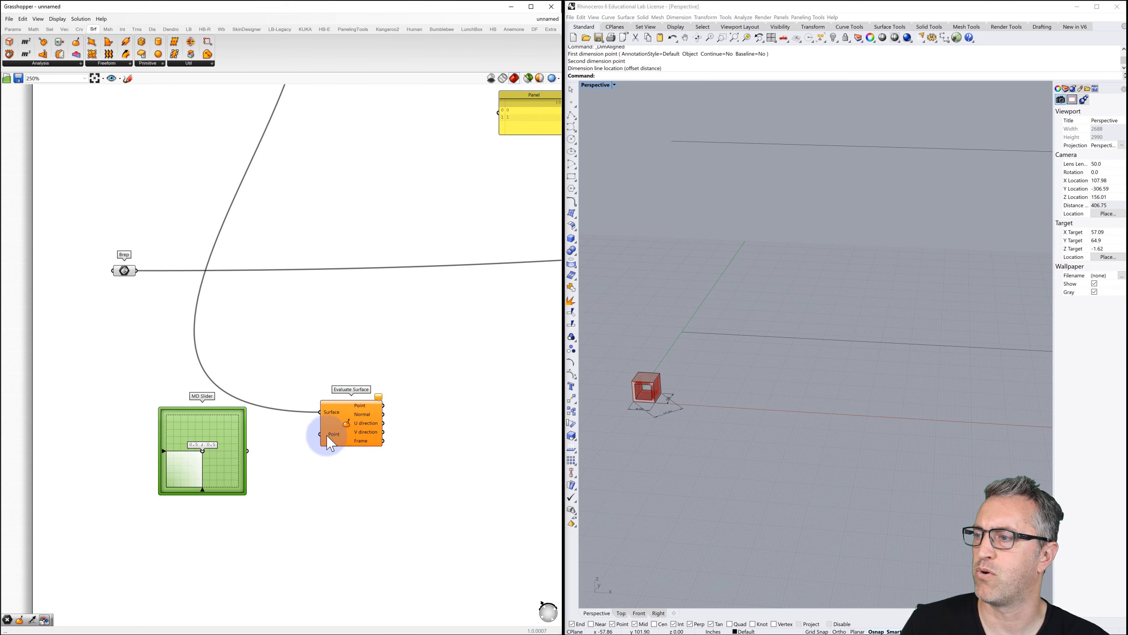
pyautogui.moveTo(258, 449); pyautogui.dragTo(319, 434)
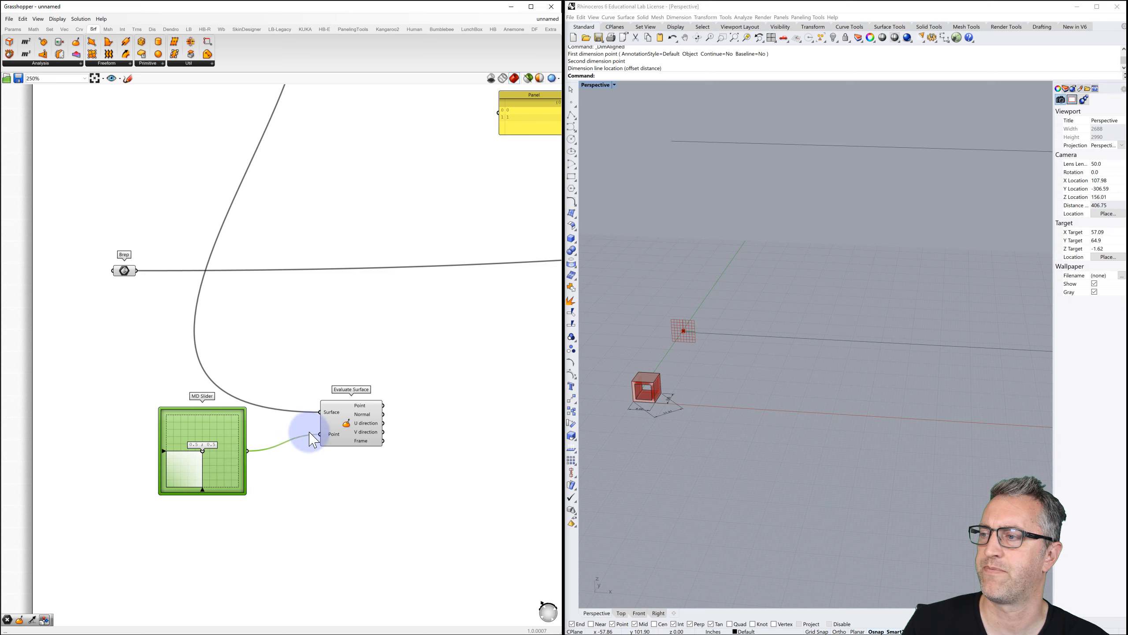
pyautogui.moveTo(204, 451)
pyautogui.mouseDown()
pyautogui.moveTo(222, 454)
pyautogui.moveTo(193, 445)
pyautogui.moveTo(213, 444)
pyautogui.moveTo(194, 453)
pyautogui.moveTo(204, 444)
pyautogui.mouseUp()
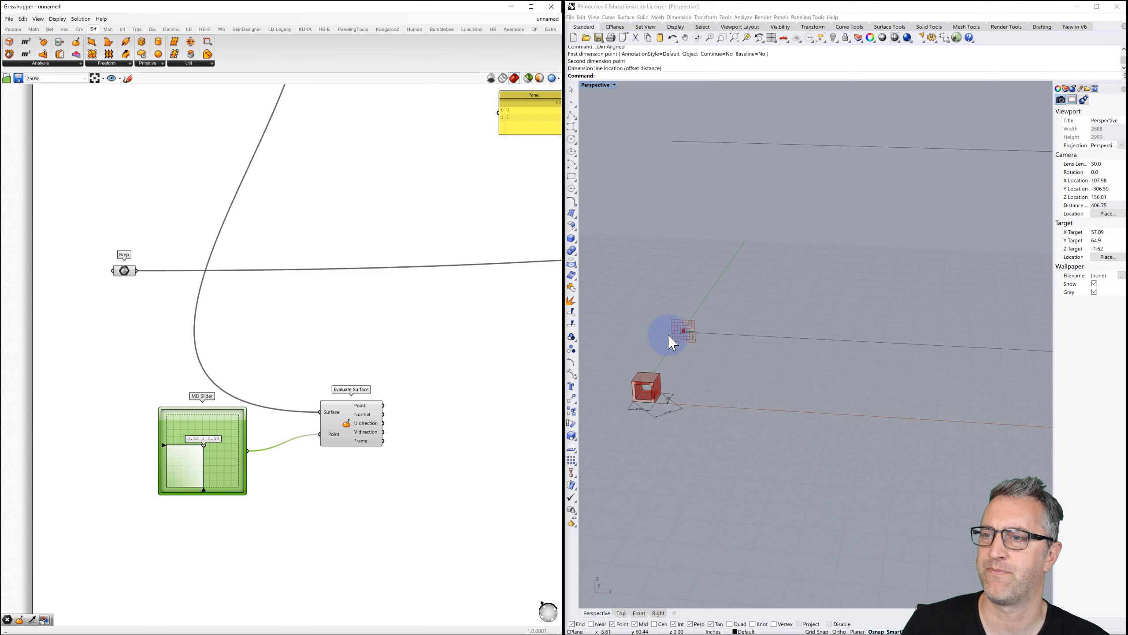
pyautogui.scroll(8, 668, 332)
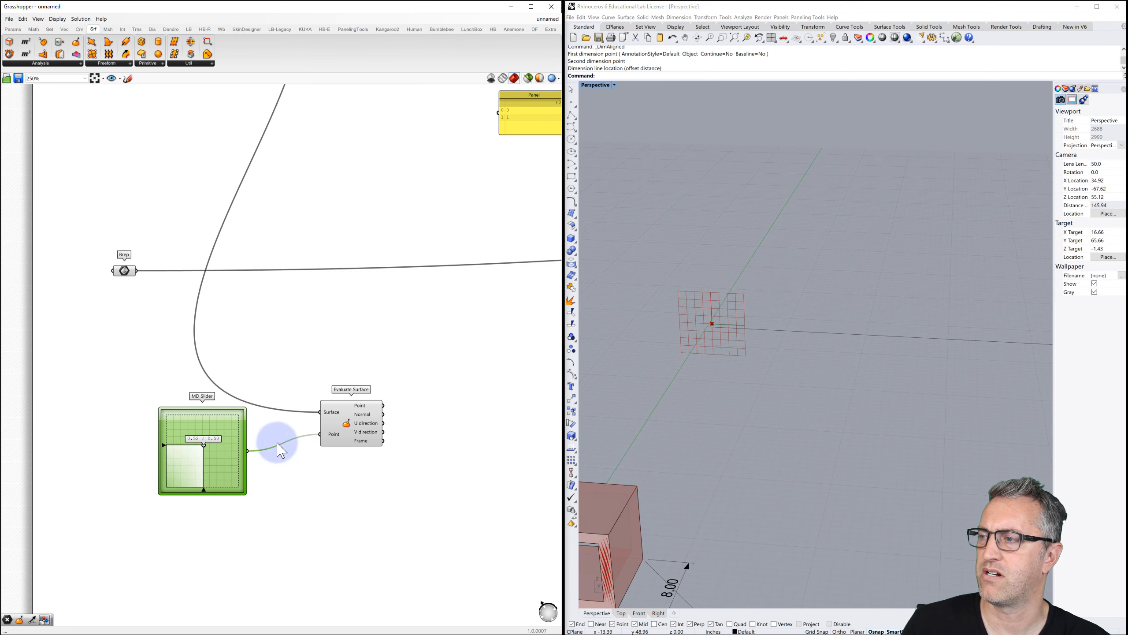
pyautogui.moveTo(208, 443)
pyautogui.mouseDown()
pyautogui.moveTo(204, 458)
pyautogui.moveTo(197, 411)
pyautogui.moveTo(223, 447)
pyautogui.moveTo(191, 425)
pyautogui.moveTo(214, 450)
pyautogui.moveTo(197, 466)
pyautogui.moveTo(215, 440)
pyautogui.mouseUp()
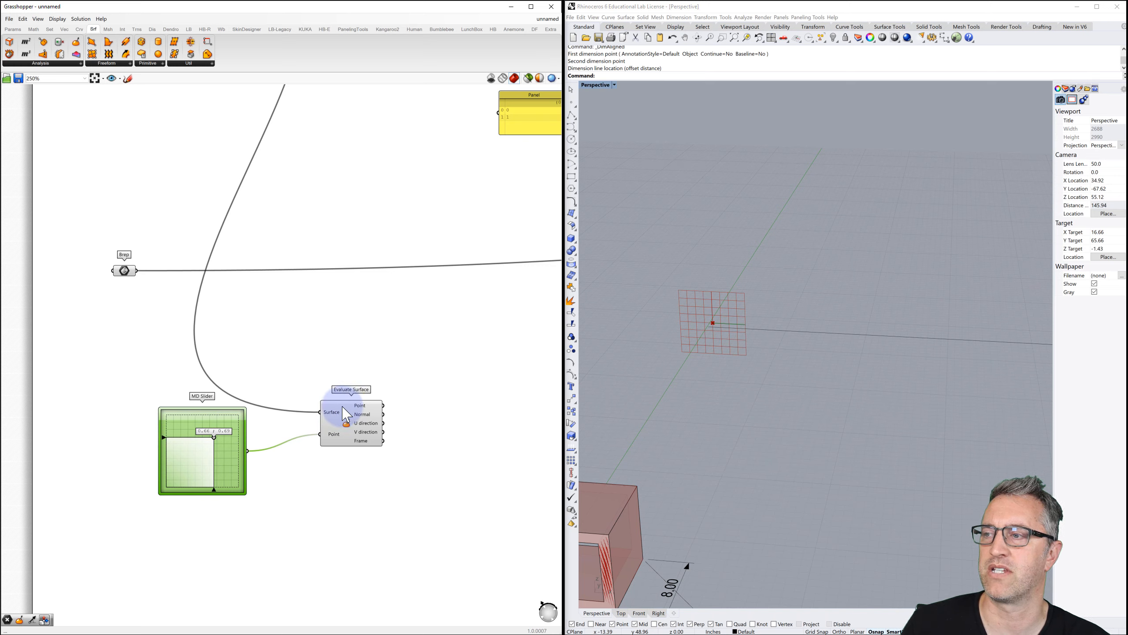
# Inspect the MD Slider settings, whose X and Y domains run 0 To 1.
pyautogui.click(334, 418)
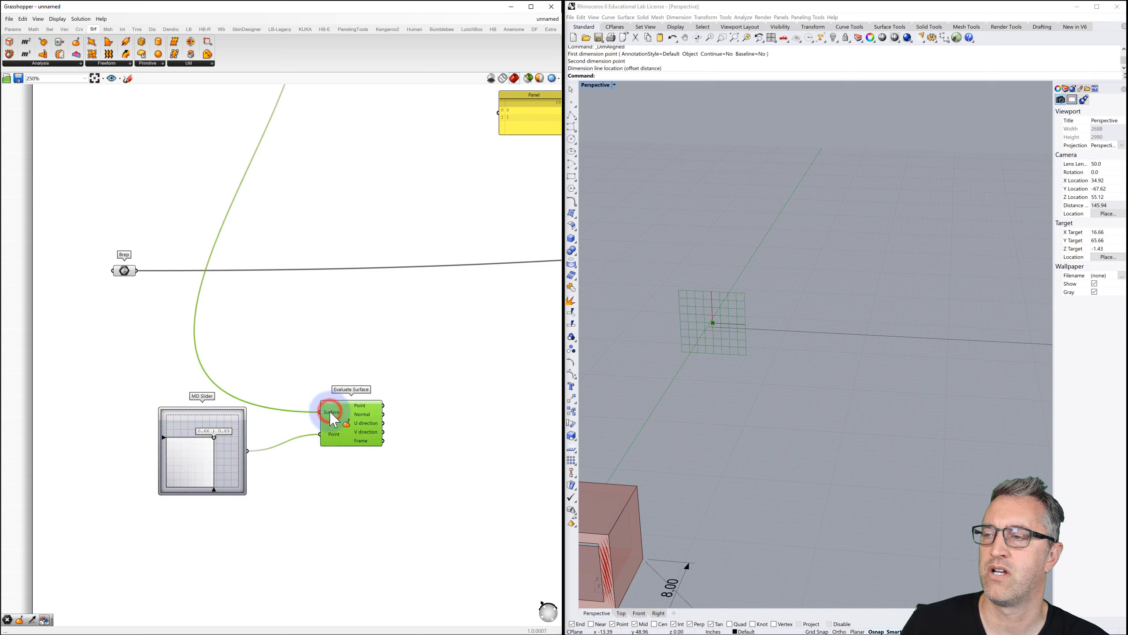
pyautogui.rightClick(330, 411)
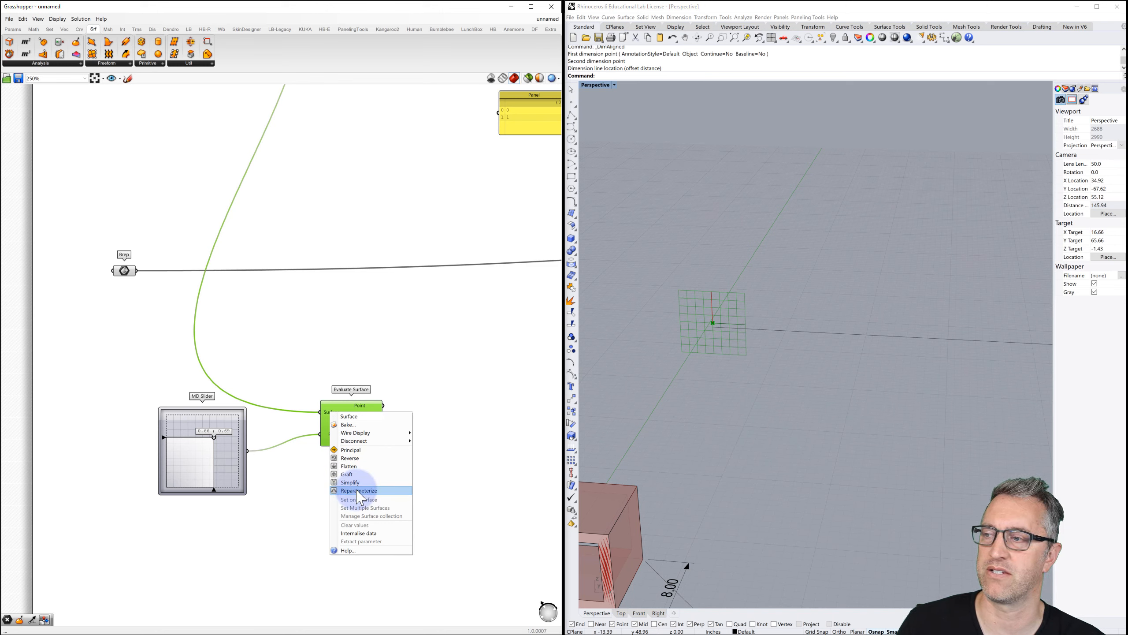
pyautogui.moveTo(214, 437)
pyautogui.mouseDown()
pyautogui.moveTo(177, 471)
pyautogui.moveTo(205, 463)
pyautogui.moveTo(210, 429)
pyautogui.moveTo(218, 460)
pyautogui.moveTo(216, 433)
pyautogui.moveTo(191, 454)
pyautogui.moveTo(200, 441)
pyautogui.mouseUp()
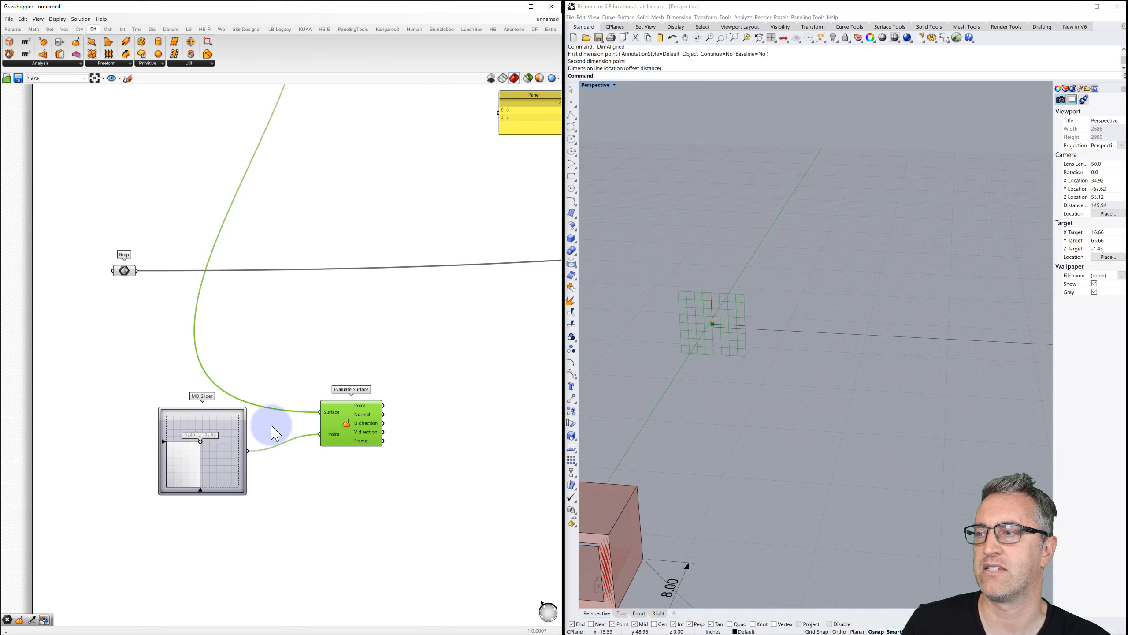
pyautogui.rightClick(195, 430)
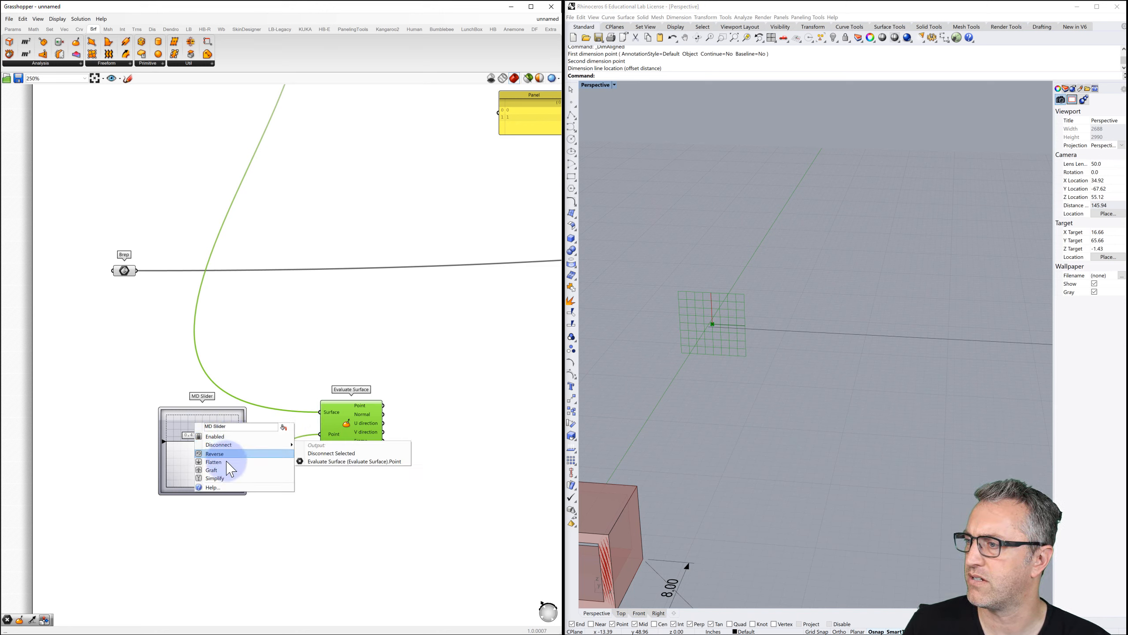
pyautogui.doubleClick(185, 432)
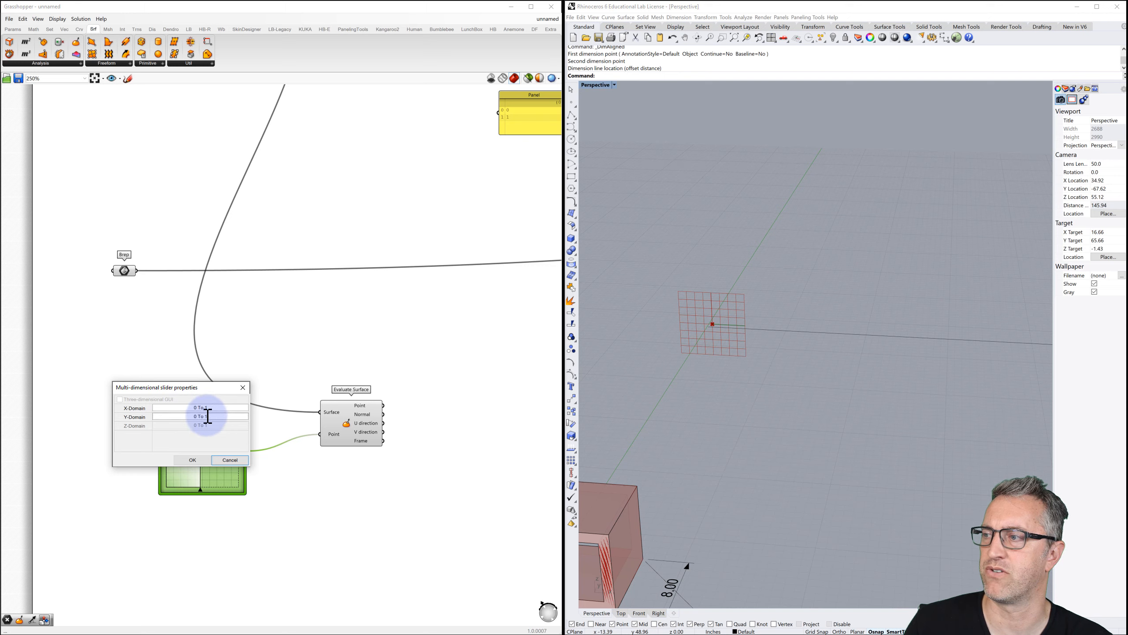
pyautogui.click(198, 461)
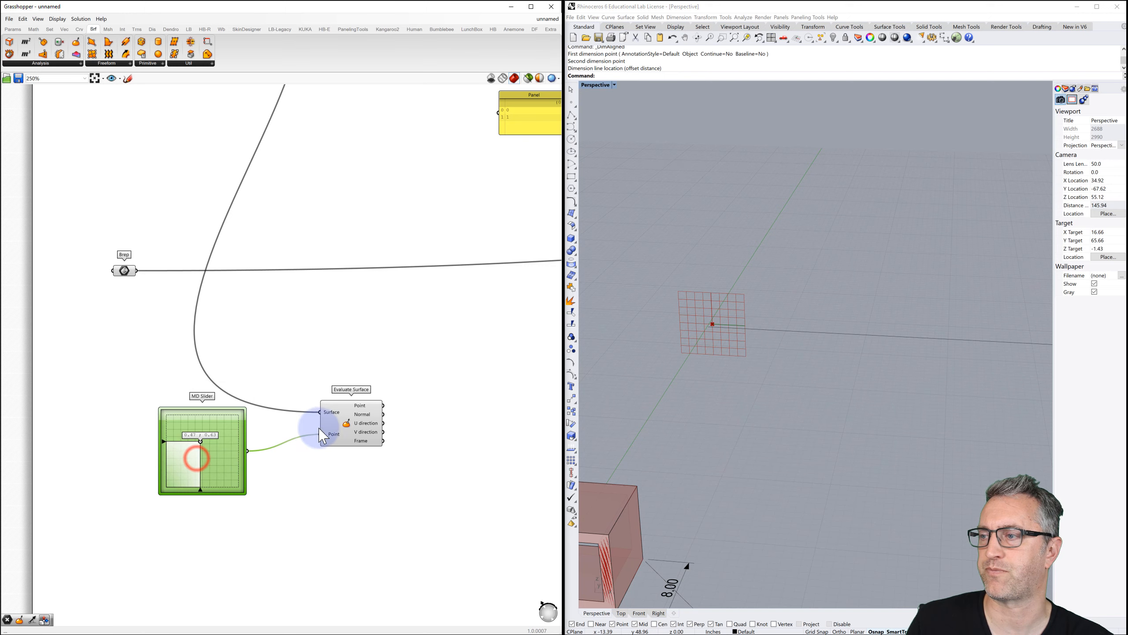
# Reparameterize Evaluate Surface's Surface input and slide the point to 0,0.
pyautogui.rightClick(338, 420)
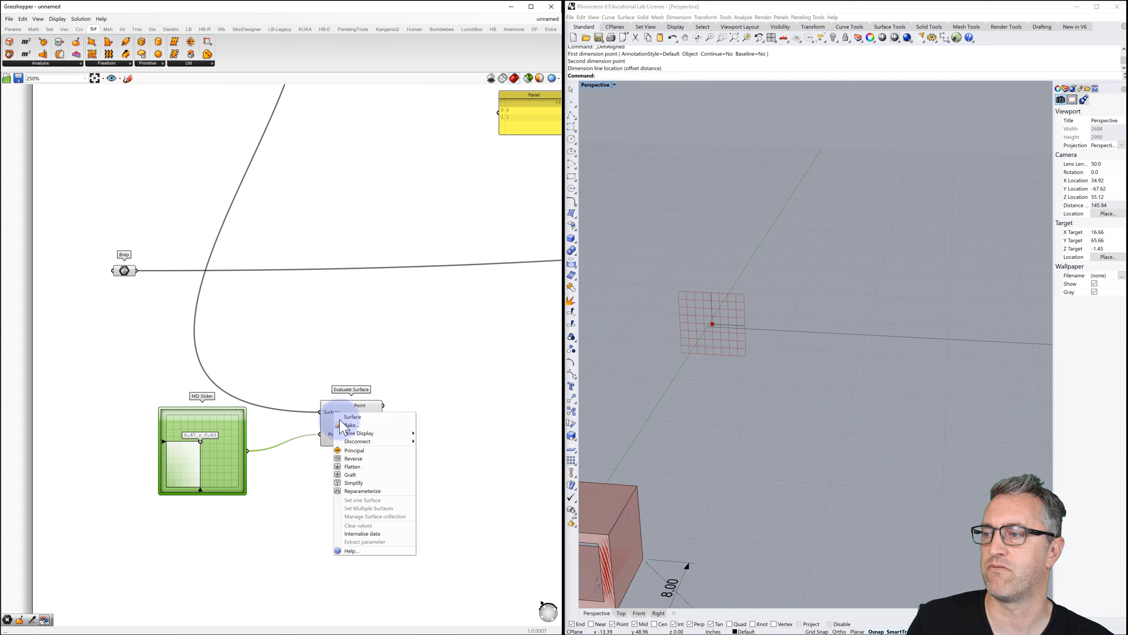
pyautogui.click(360, 490)
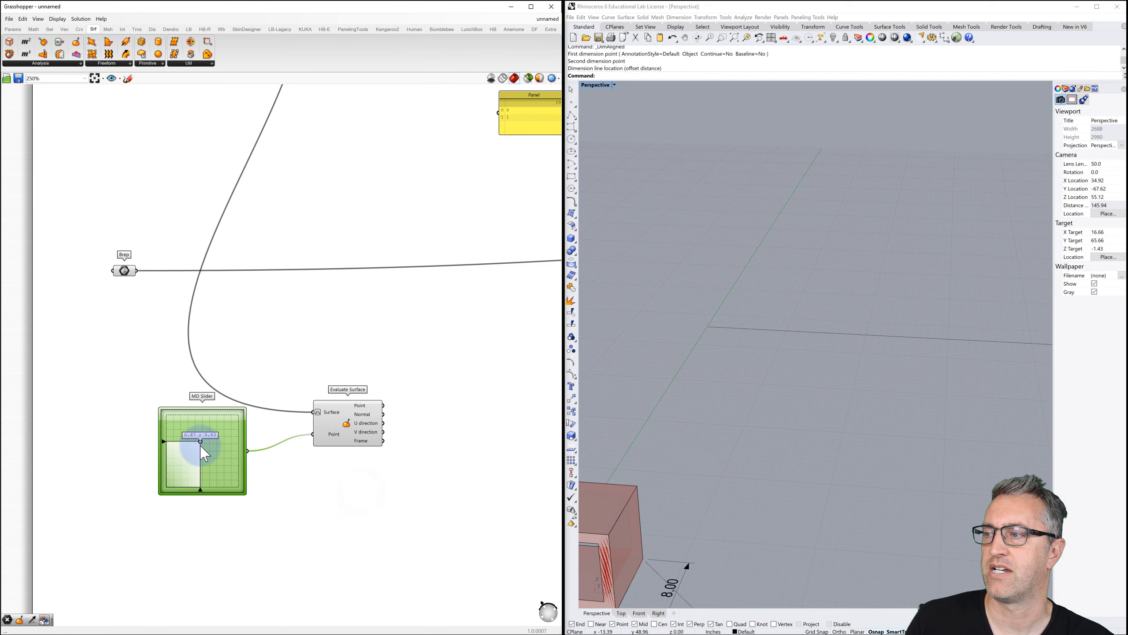
pyautogui.scroll(-3, 639, 383)
pyautogui.scroll(-5, 638, 383)
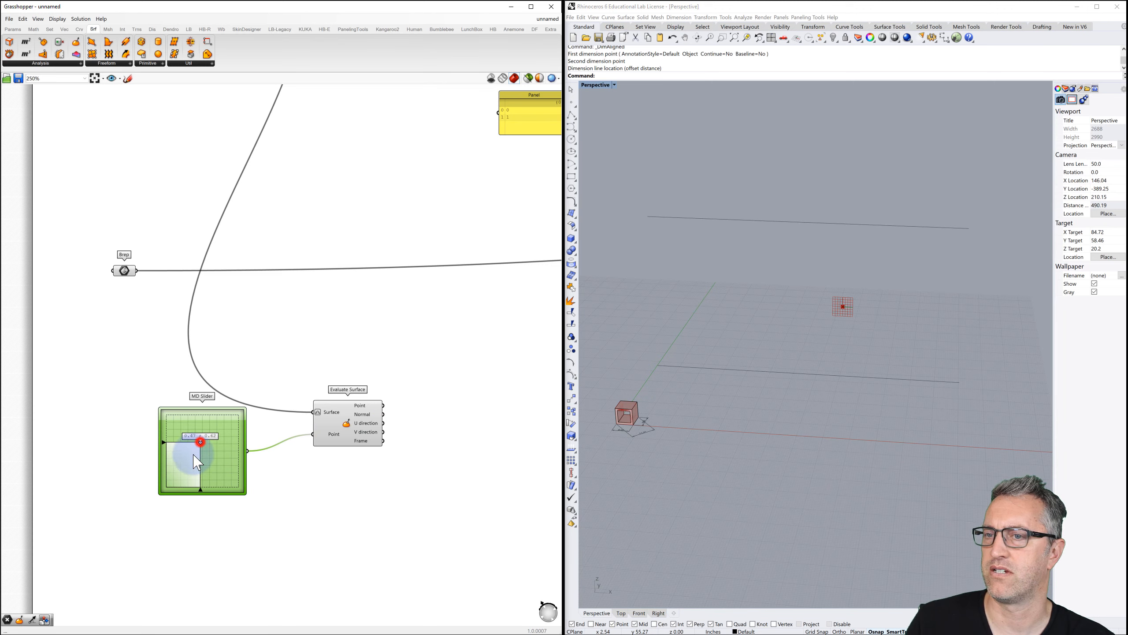
pyautogui.moveTo(198, 462)
pyautogui.mouseDown()
pyautogui.moveTo(191, 451)
pyautogui.moveTo(116, 501)
pyautogui.moveTo(164, 473)
pyautogui.moveTo(234, 463)
pyautogui.moveTo(242, 427)
pyautogui.moveTo(225, 400)
pyautogui.moveTo(227, 429)
pyautogui.moveTo(248, 445)
pyautogui.moveTo(222, 462)
pyautogui.moveTo(237, 438)
pyautogui.moveTo(202, 442)
pyautogui.mouseUp()
# Reopen and confirm the MD Slider settings.
pyautogui.doubleClick(205, 429)
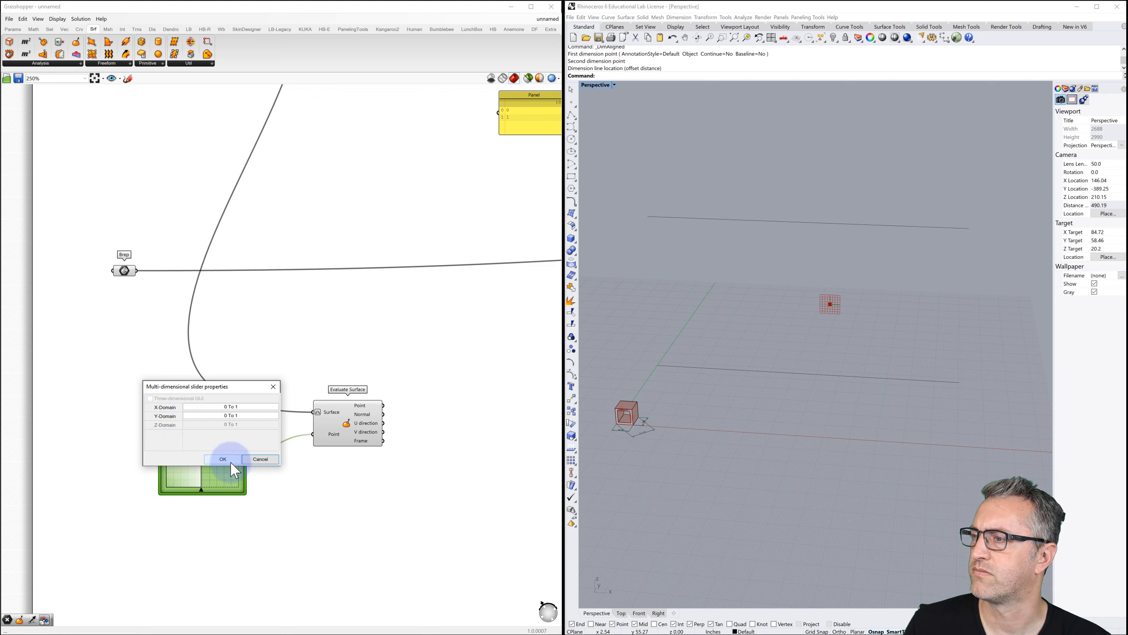
pyautogui.click(223, 459)
pyautogui.click(343, 400)
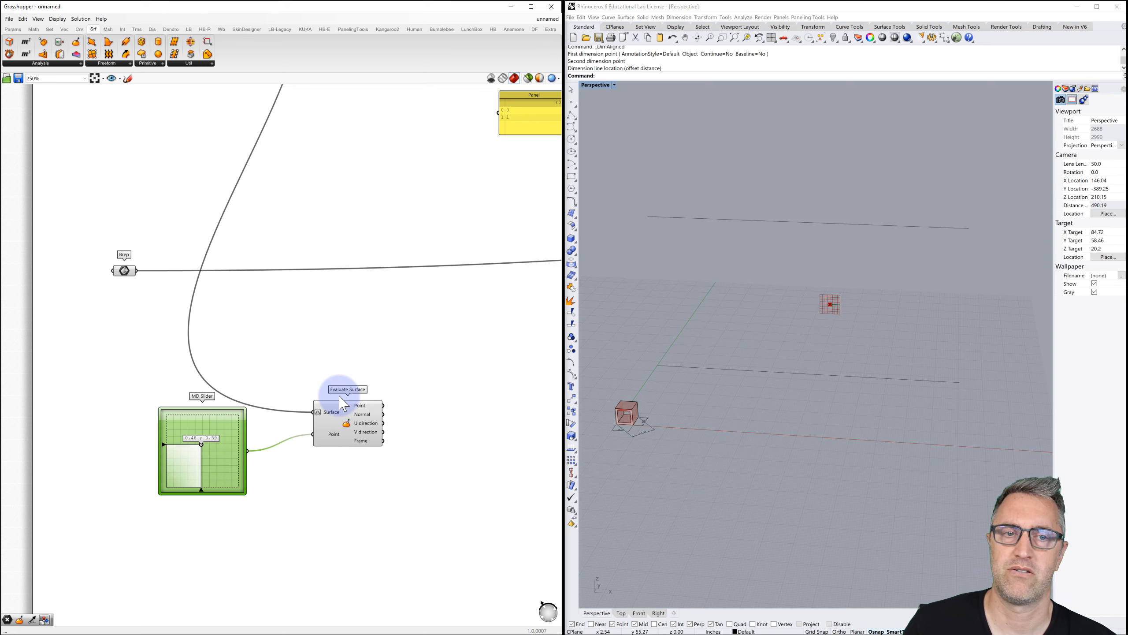
# Add a Point parameter via search 'point' and wire Evaluate Surface's Point output into it.
pyautogui.doubleClick(442, 402)
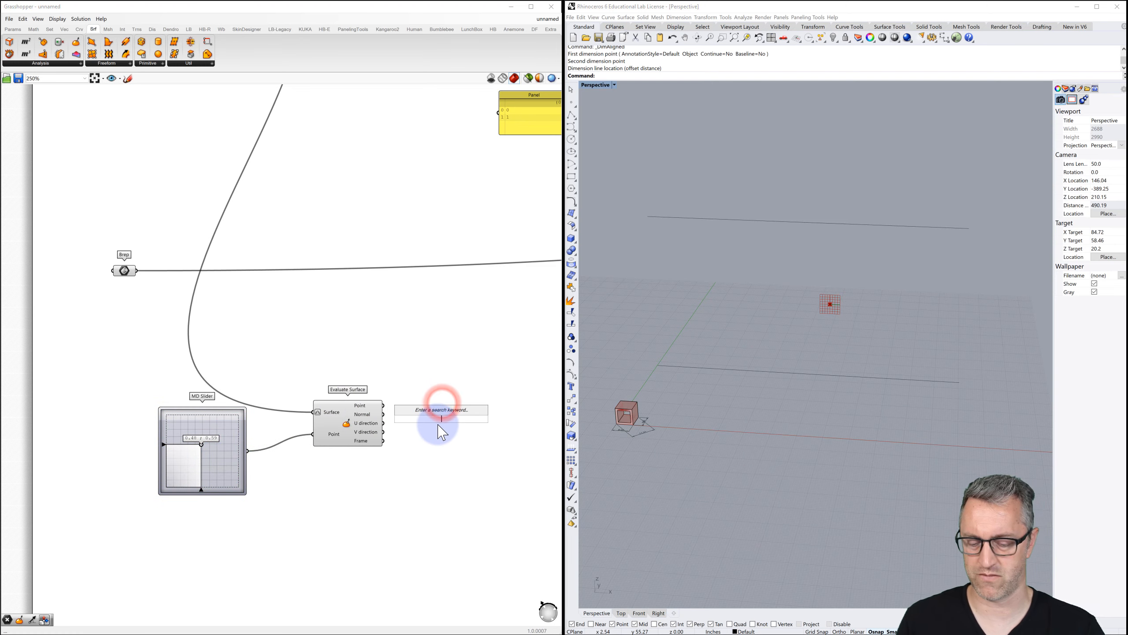
pyautogui.write('point')
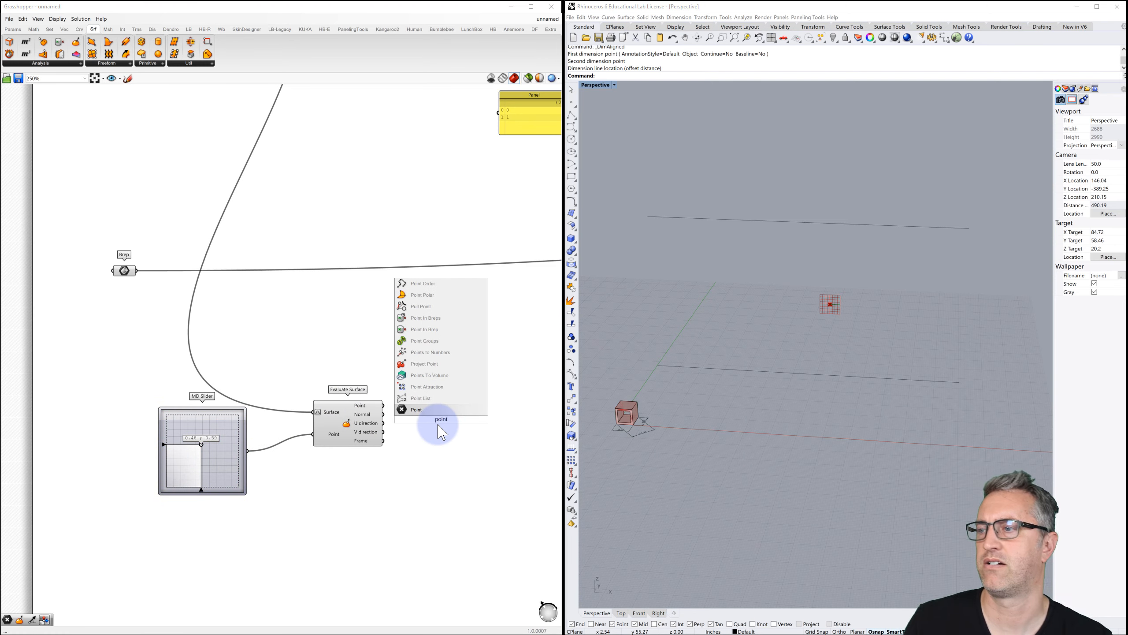
pyautogui.click(422, 408)
pyautogui.moveTo(424, 416); pyautogui.dragTo(429, 418)
pyautogui.click(348, 423)
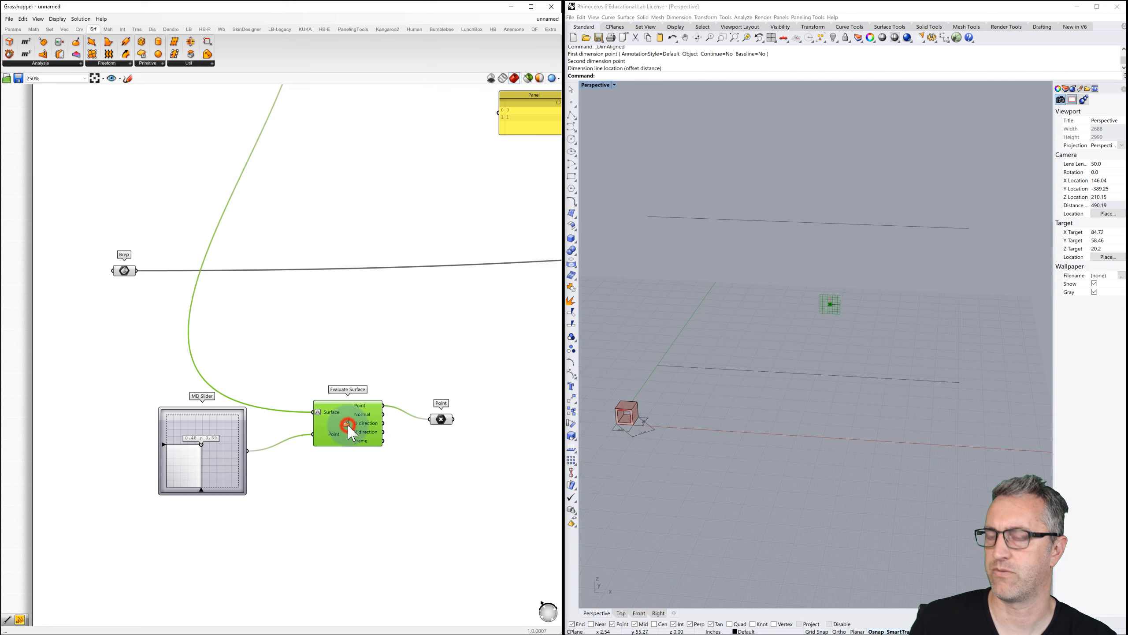
pyautogui.click(428, 366)
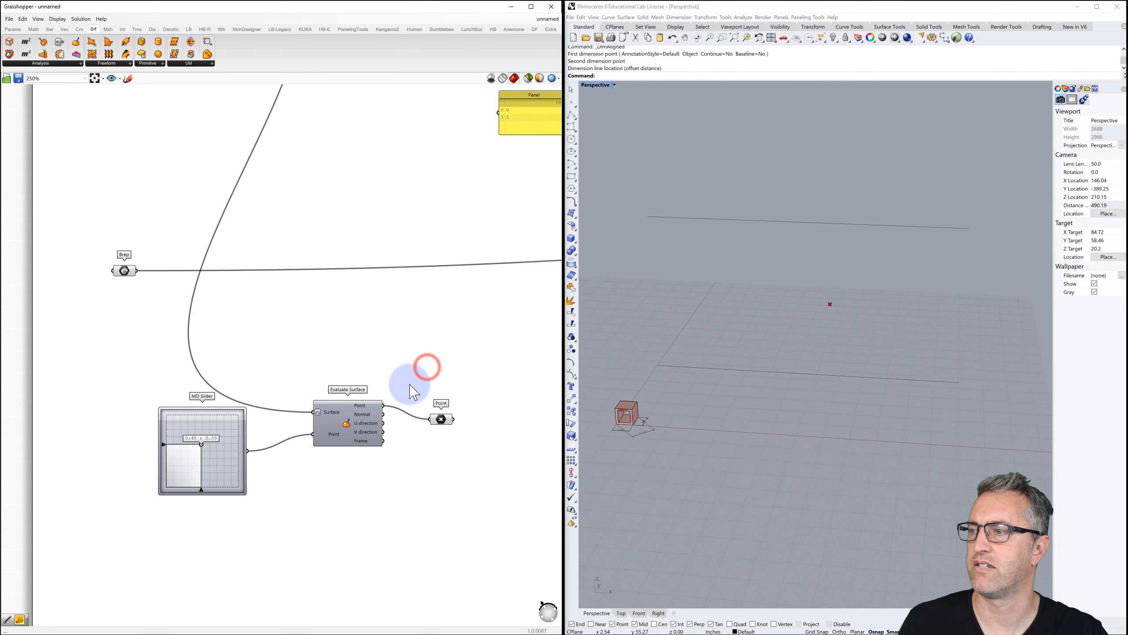
pyautogui.moveTo(413, 391); pyautogui.dragTo(352, 377, button='right')
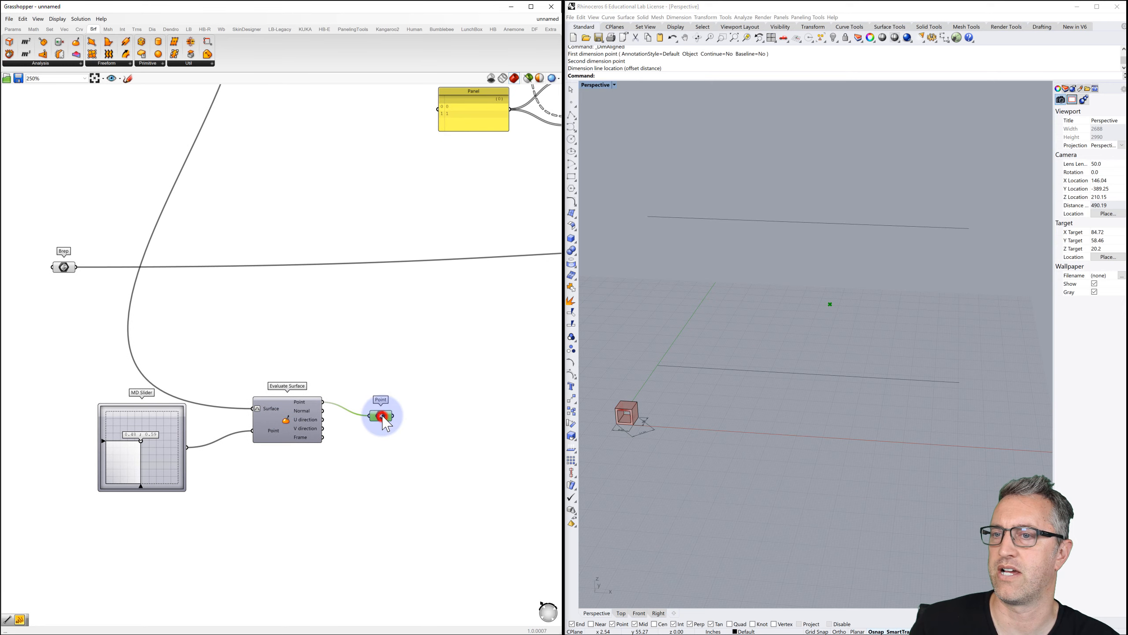
pyautogui.click(383, 417)
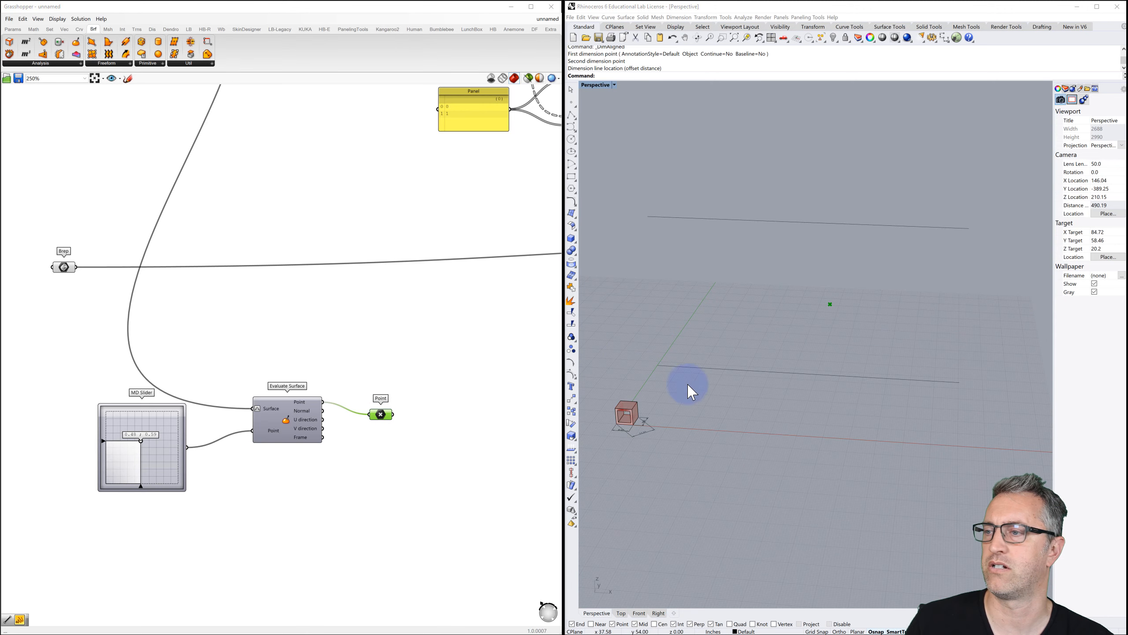
# Bring Orient into view and select it to preview the staggered brick wall again.
pyautogui.scroll(-3, 456, 380)
pyautogui.moveTo(302, 367); pyautogui.dragTo(116, 354, button='right')
pyautogui.moveTo(342, 363); pyautogui.dragTo(287, 360, button='right')
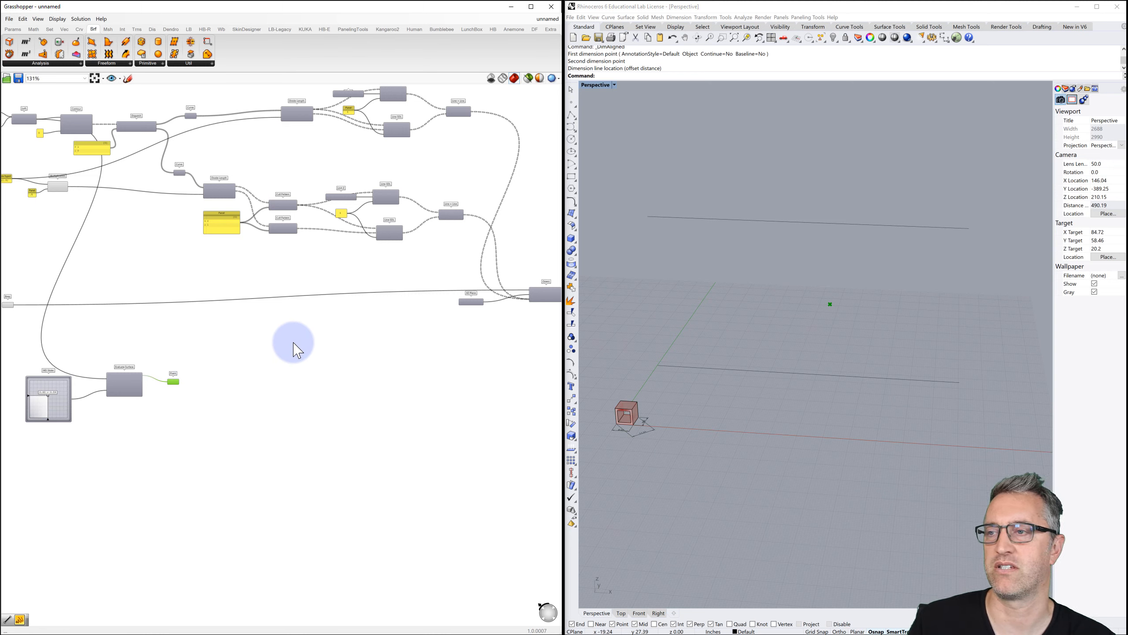
pyautogui.moveTo(385, 327); pyautogui.dragTo(270, 328, button='right')
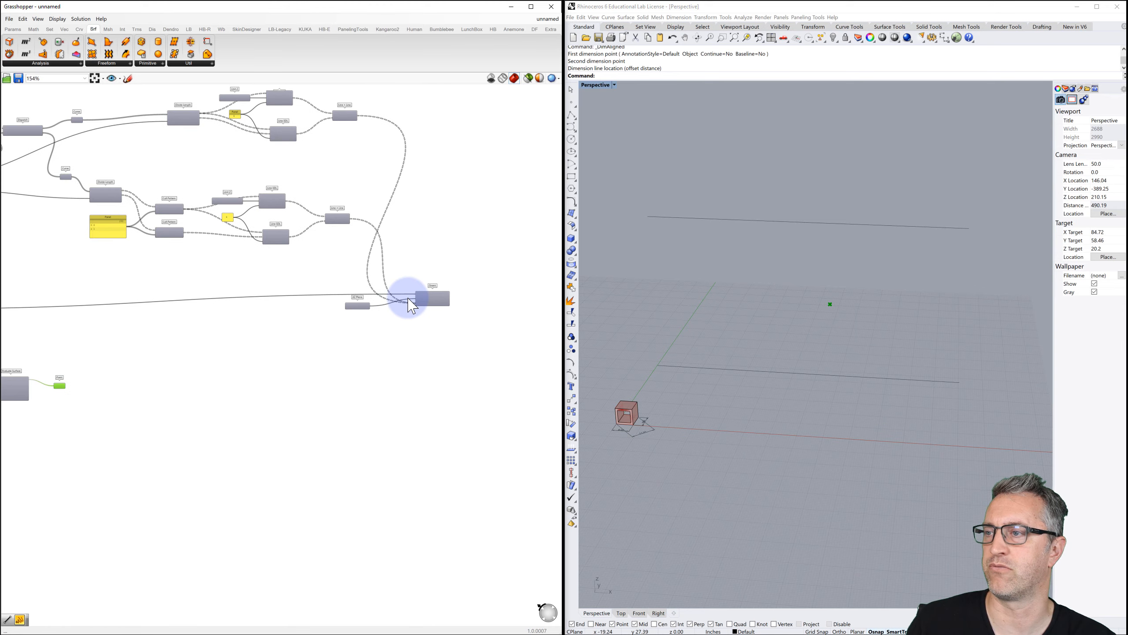
pyautogui.scroll(4, 408, 297)
pyautogui.click(451, 304)
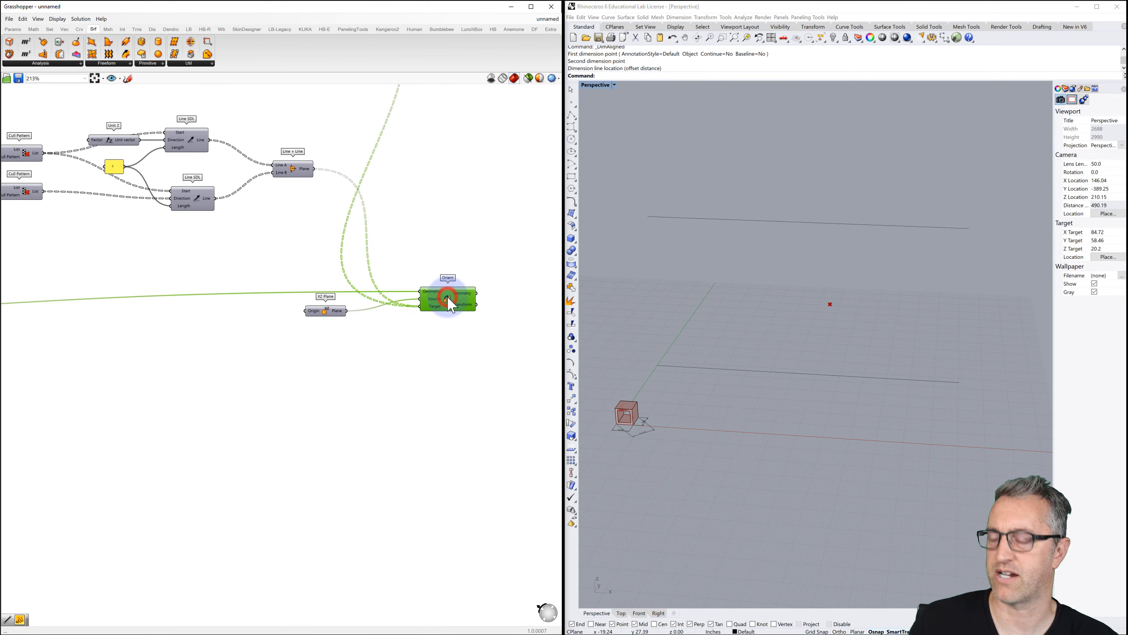
pyautogui.moveTo(488, 328); pyautogui.dragTo(405, 326, button='right')
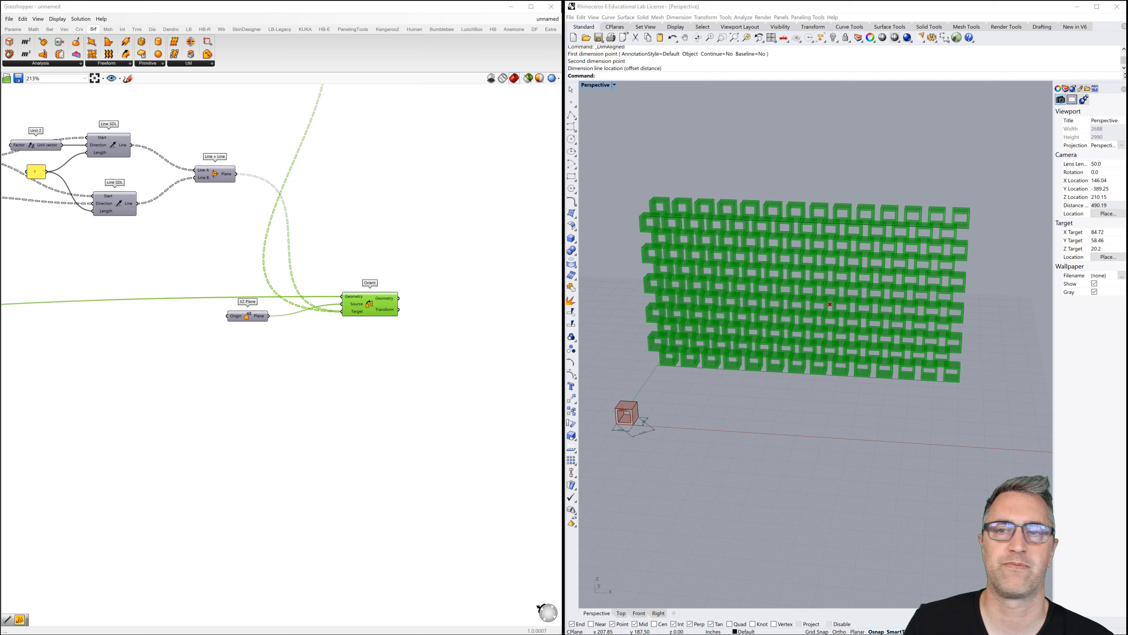
# Add a Volume component fed by Orient's Geometry output to get each brick's centroid.
pyautogui.doubleClick(462, 305)
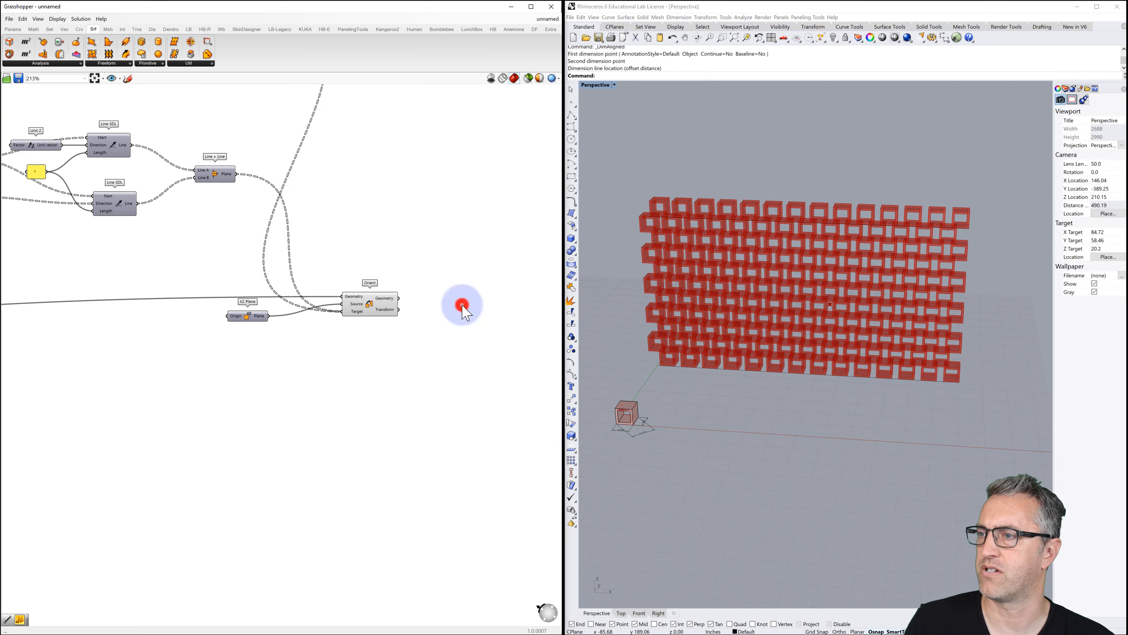
pyautogui.write('volume')
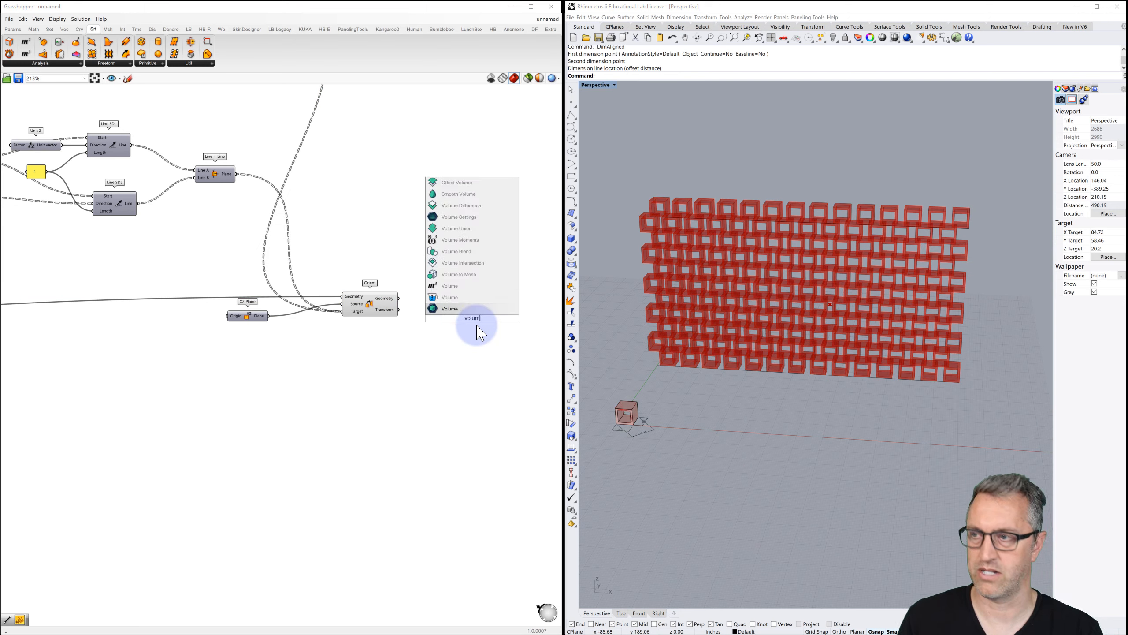
pyautogui.click(460, 308)
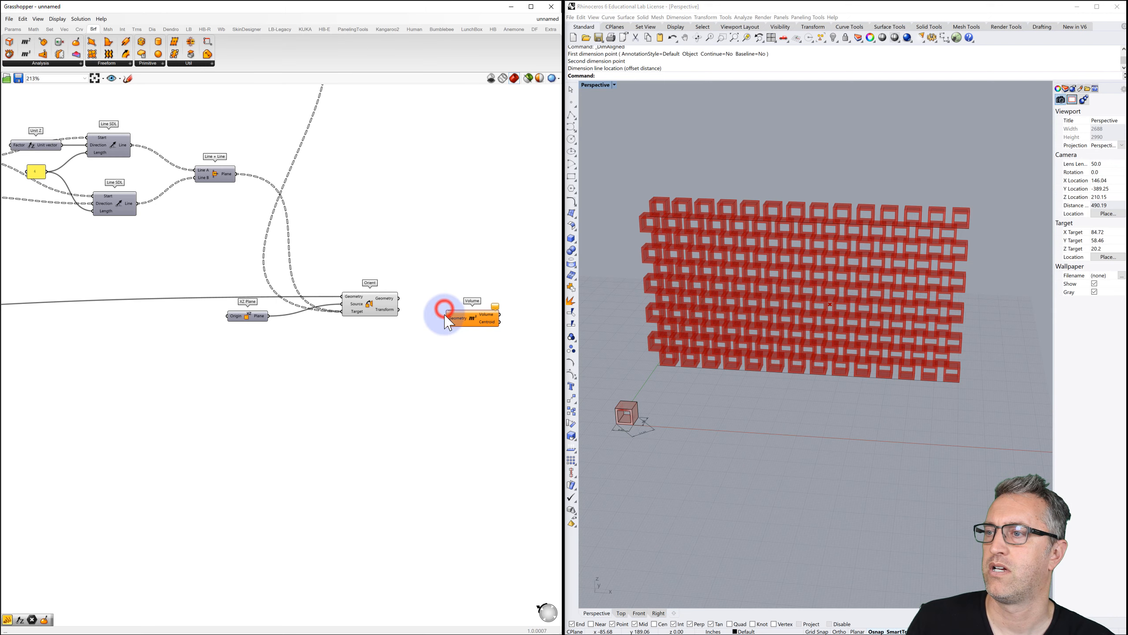
pyautogui.moveTo(398, 298); pyautogui.dragTo(401, 306)
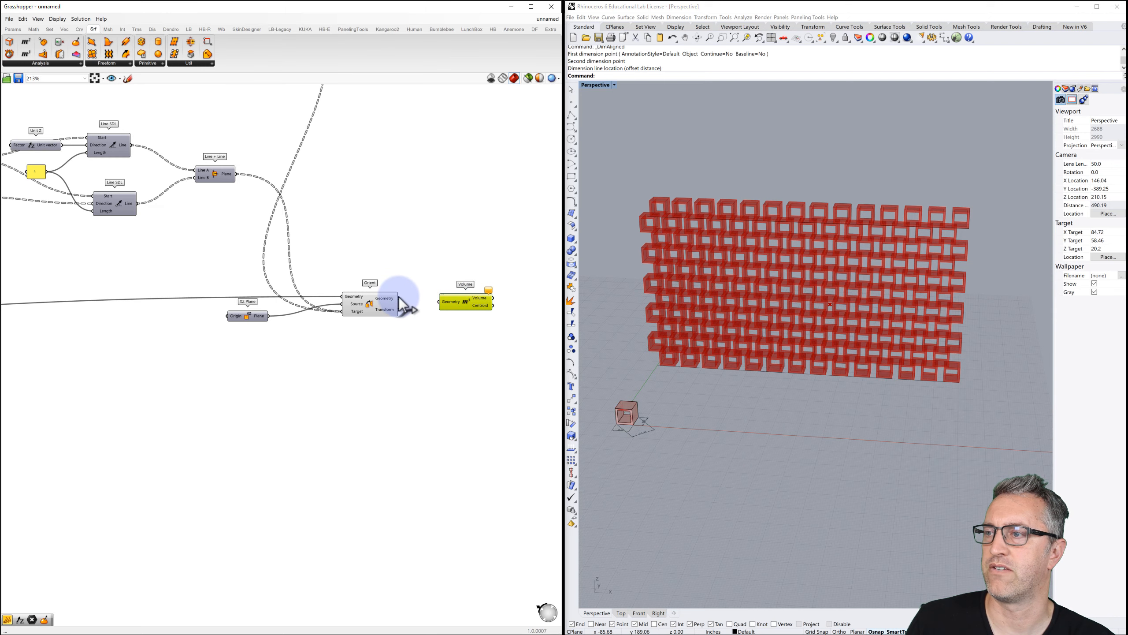
pyautogui.moveTo(472, 312); pyautogui.dragTo(474, 312)
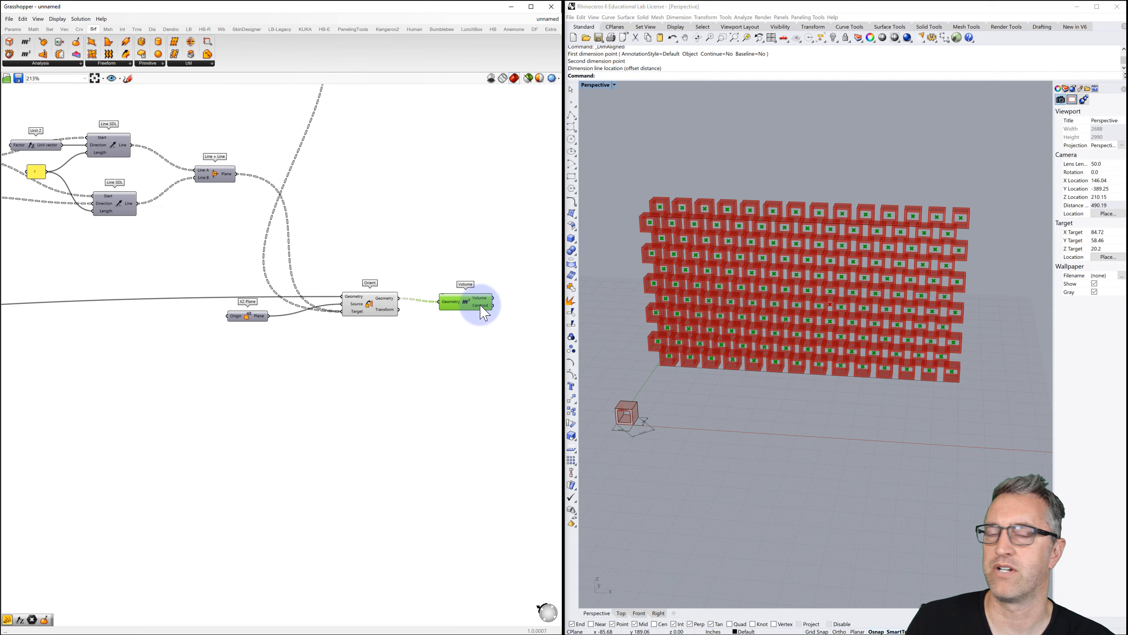
pyautogui.moveTo(483, 313)
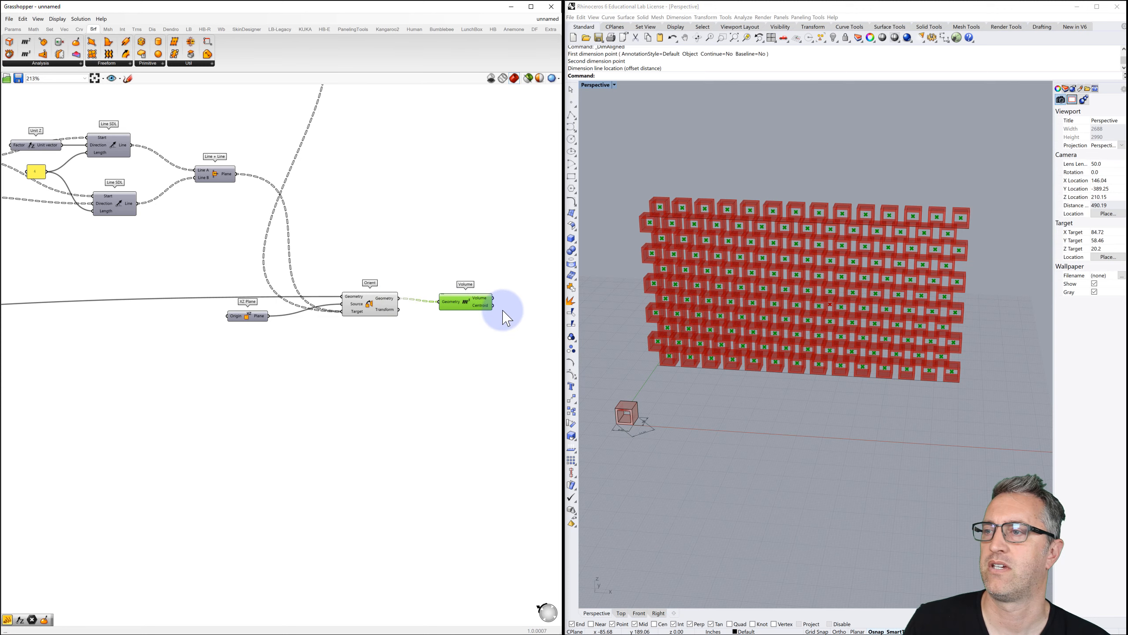
pyautogui.moveTo(504, 308)
pyautogui.mouseDown(button='right')
pyautogui.moveTo(433, 305)
pyautogui.moveTo(441, 318)
pyautogui.mouseUp(button='right')
# Add a Point parameter that collects the Volume component's centroid points.
pyautogui.doubleClick(446, 307)
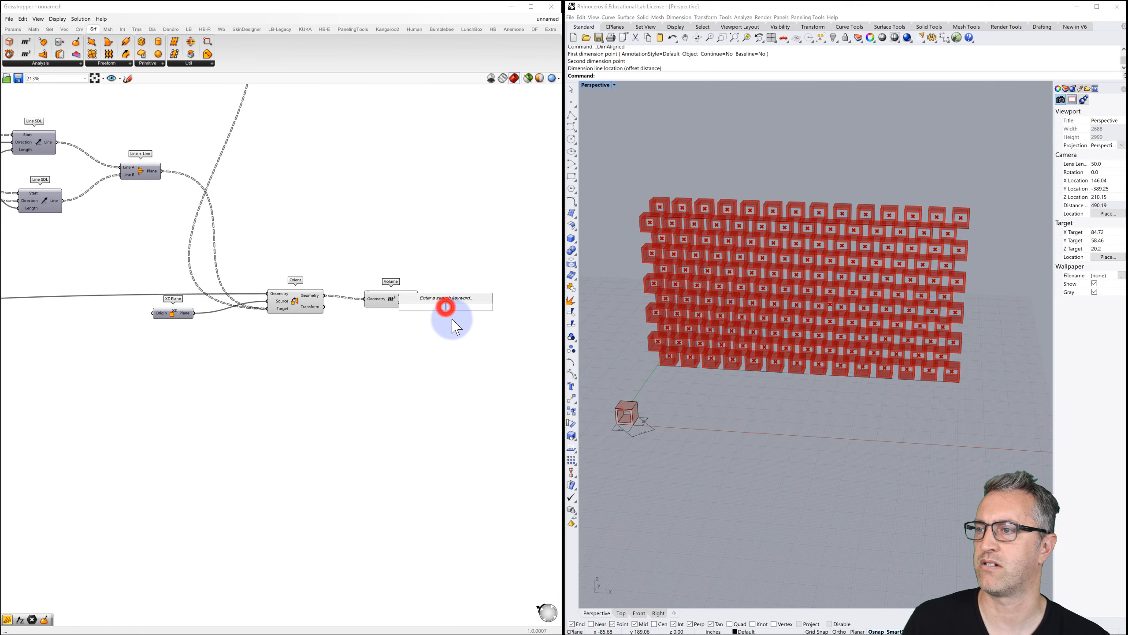
pyautogui.write('int')
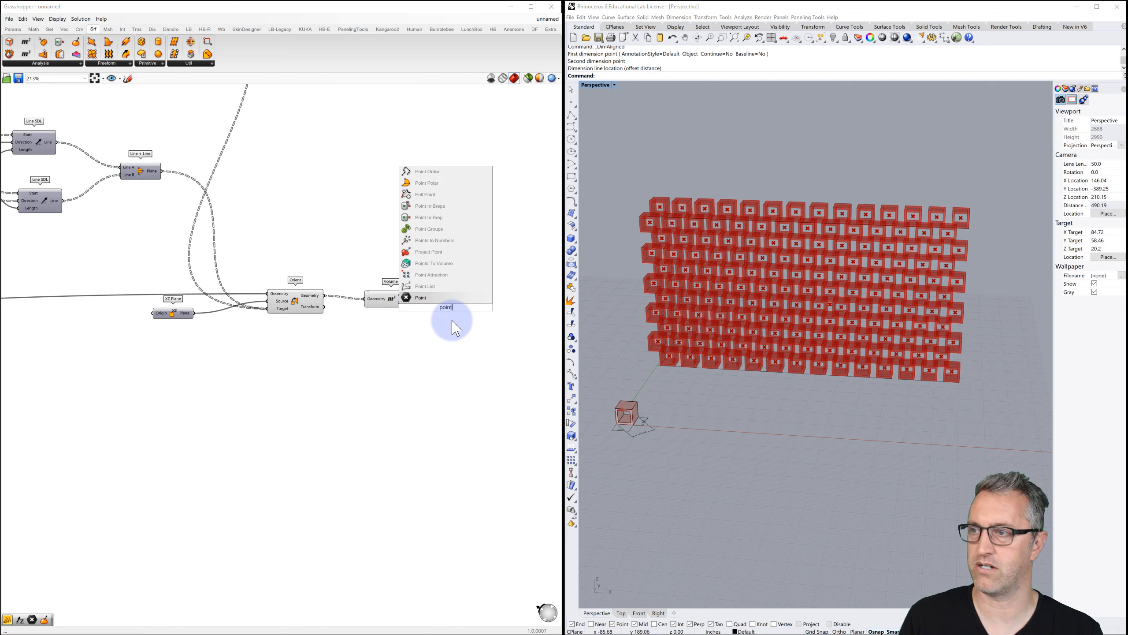
pyautogui.click(426, 298)
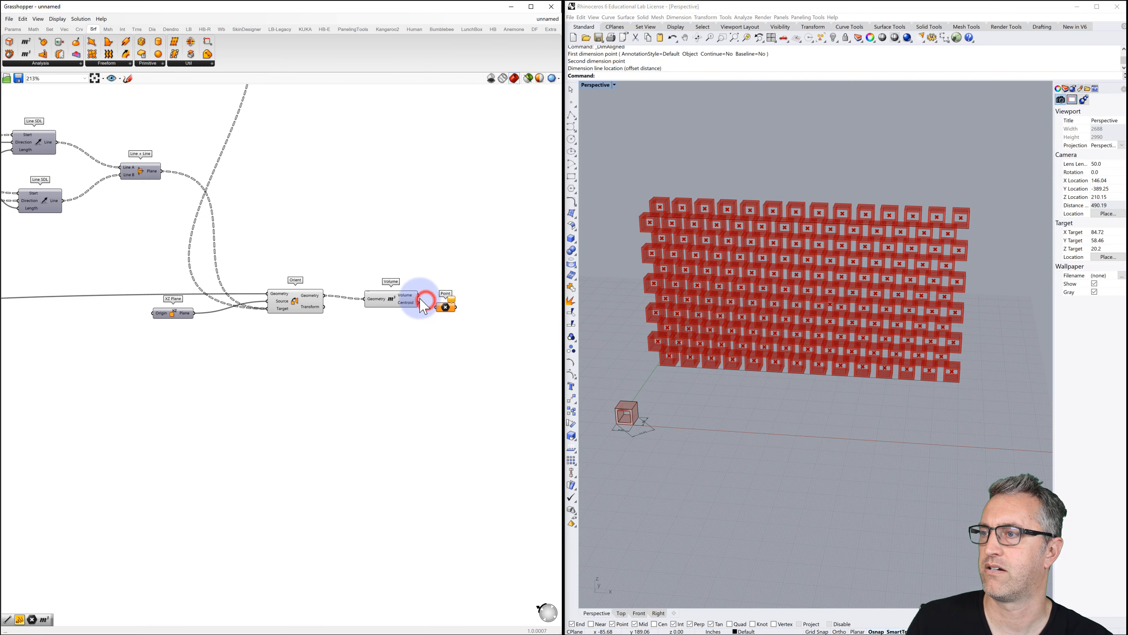
pyautogui.moveTo(420, 303); pyautogui.dragTo(458, 311)
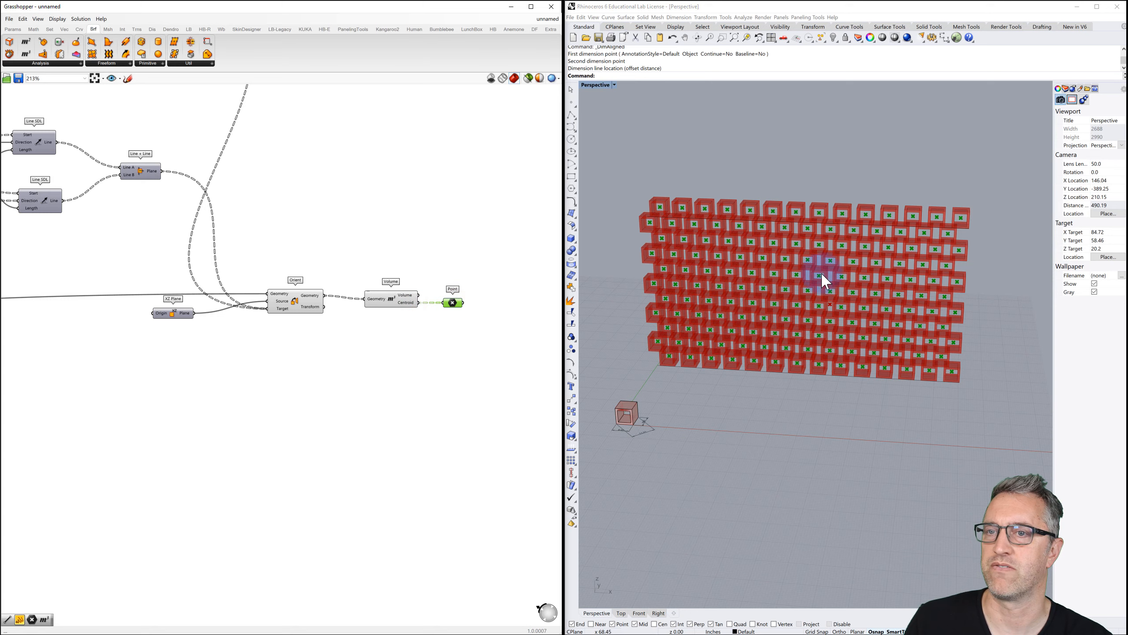
# Orbit to an oblique view of the wall and highlight the centroids, then the Orient bricks.
pyautogui.scroll(6, 868, 265)
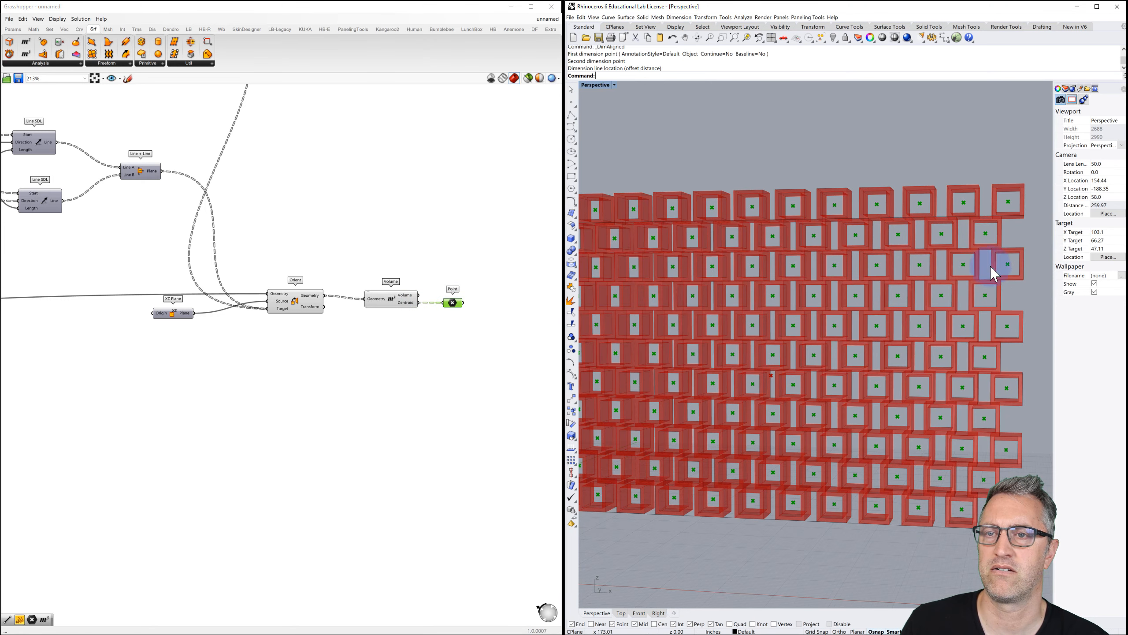
pyautogui.moveTo(996, 306)
pyautogui.mouseDown(button='right')
pyautogui.moveTo(977, 301)
pyautogui.moveTo(949, 315)
pyautogui.moveTo(987, 307)
pyautogui.mouseUp(button='right')
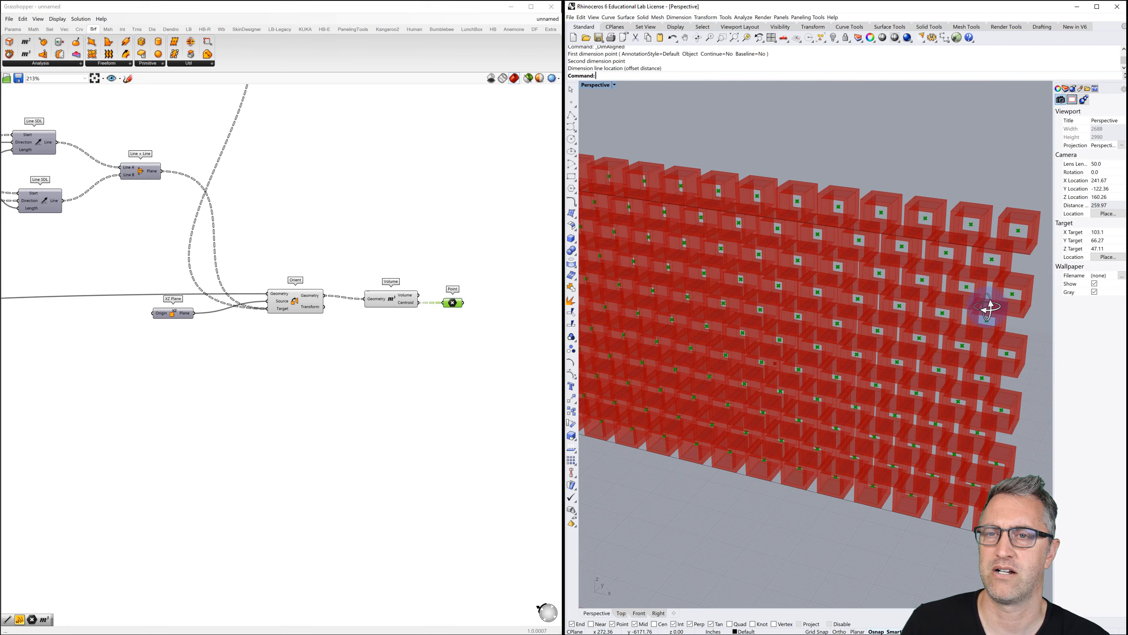
pyautogui.scroll(-5, 888, 247)
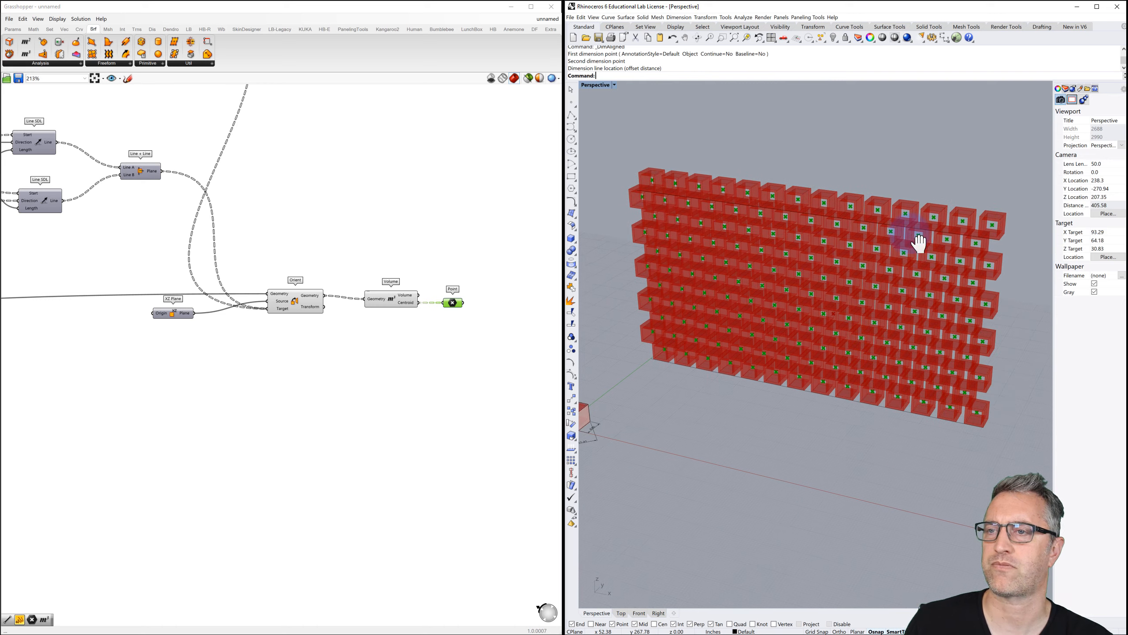
pyautogui.click(388, 298)
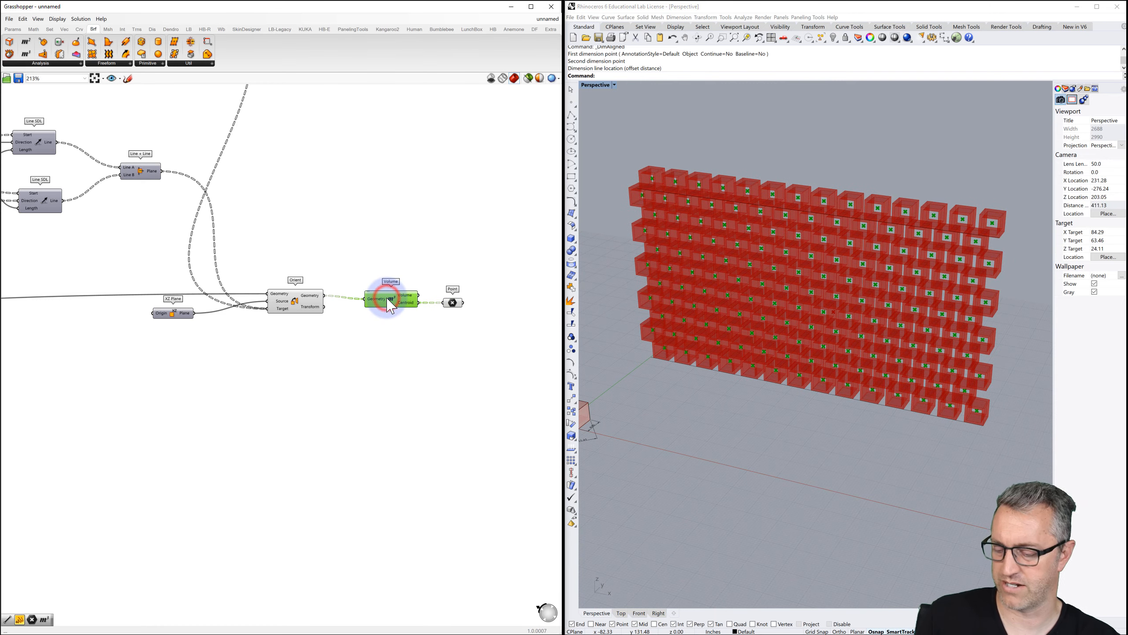
pyautogui.click(293, 304)
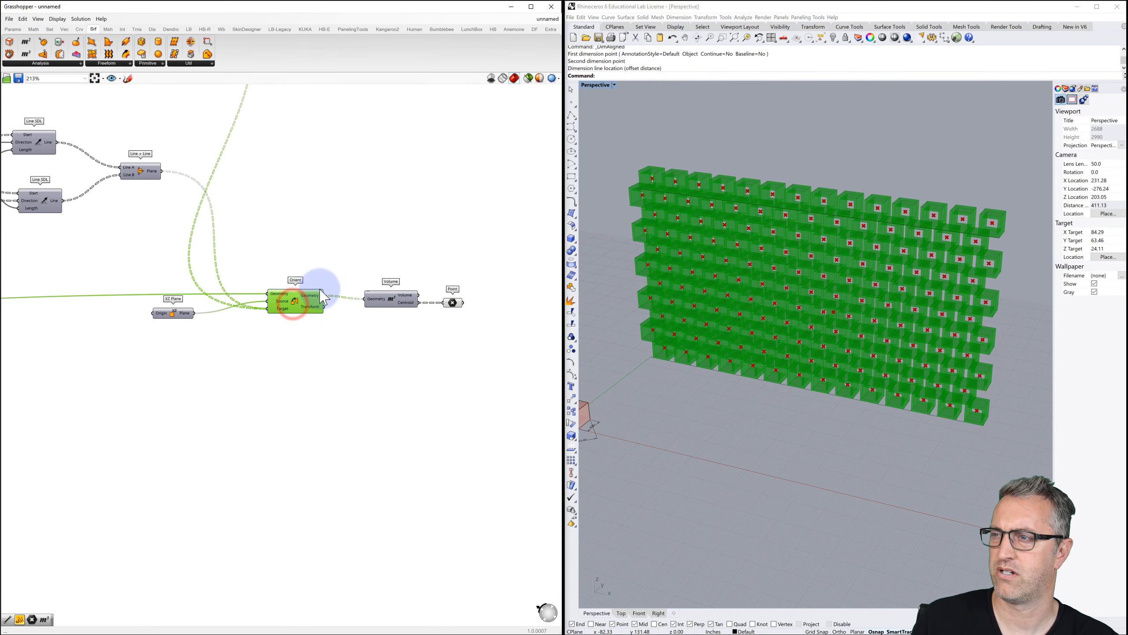
# Turn off Orient's preview so only the red brick centre points show, and orbit to inspect them.
pyautogui.moveTo(312, 307)
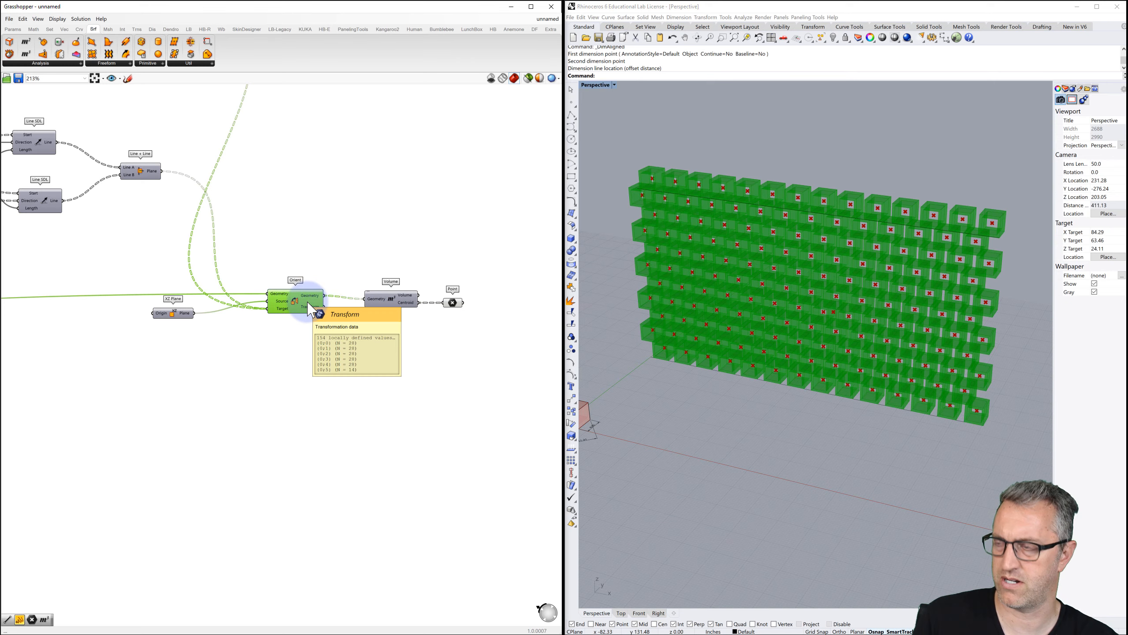
pyautogui.hotkey('ctrl', 'q')
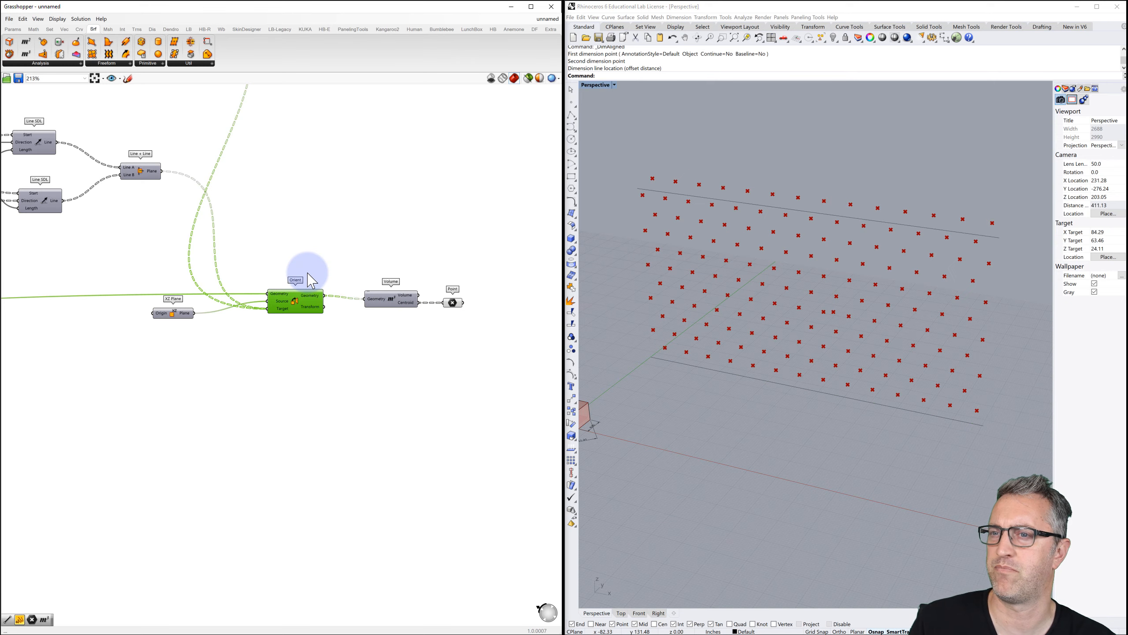
pyautogui.scroll(-4, 311, 287)
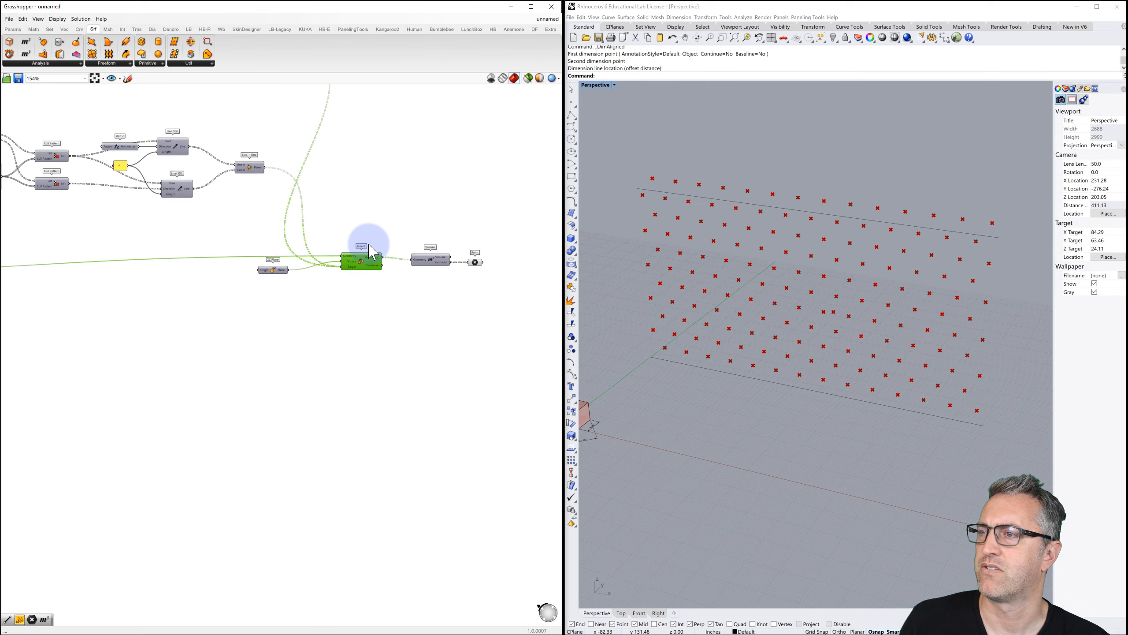
pyautogui.click(460, 260)
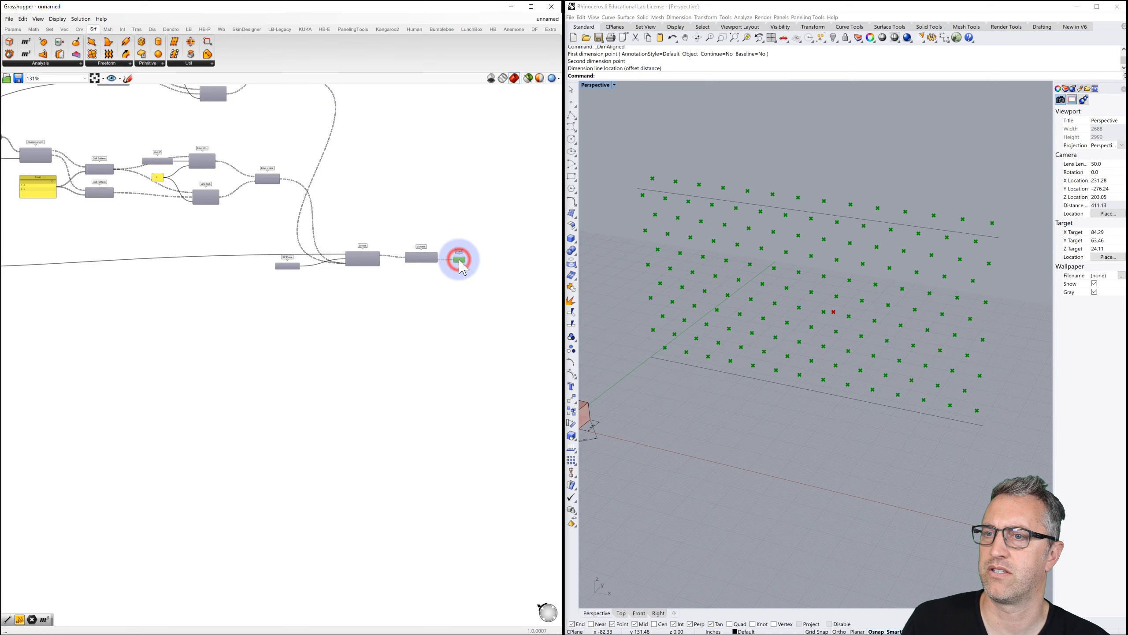
pyautogui.moveTo(720, 320); pyautogui.dragTo(754, 338, button='right')
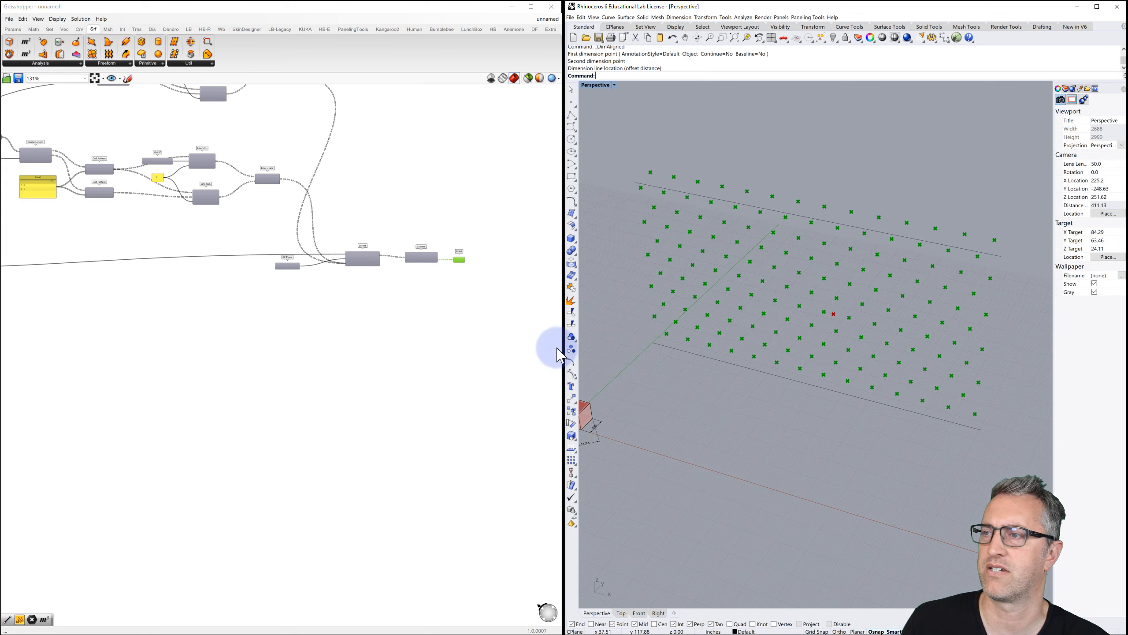
pyautogui.scroll(-3, 378, 302)
pyautogui.scroll(4, 129, 327)
pyautogui.scroll(2, 129, 328)
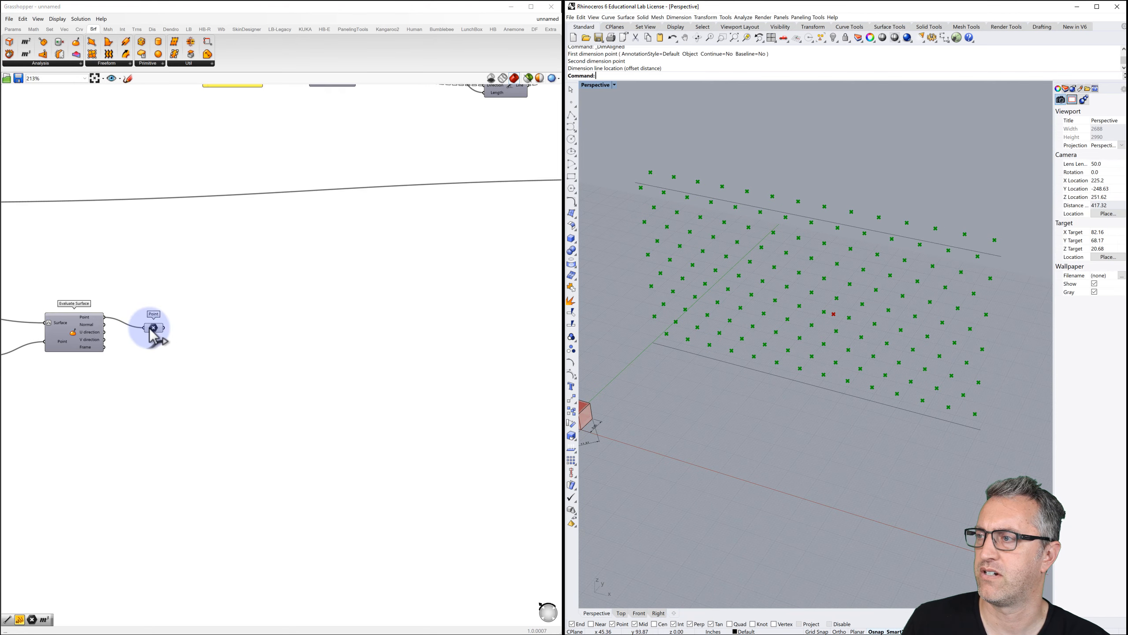
# Move the attractor Point parameter beneath the Volume and centre-point chain.
pyautogui.click(158, 329)
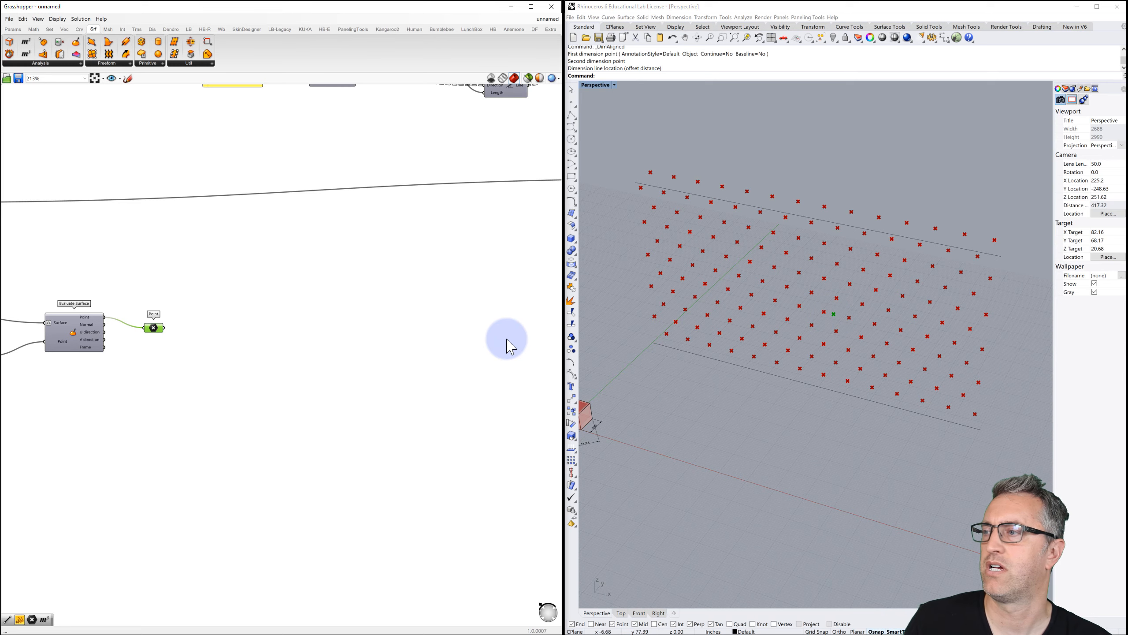
pyautogui.scroll(-1, 348, 338)
pyautogui.scroll(-2, 348, 338)
pyautogui.moveTo(329, 331); pyautogui.dragTo(239, 331, button='right')
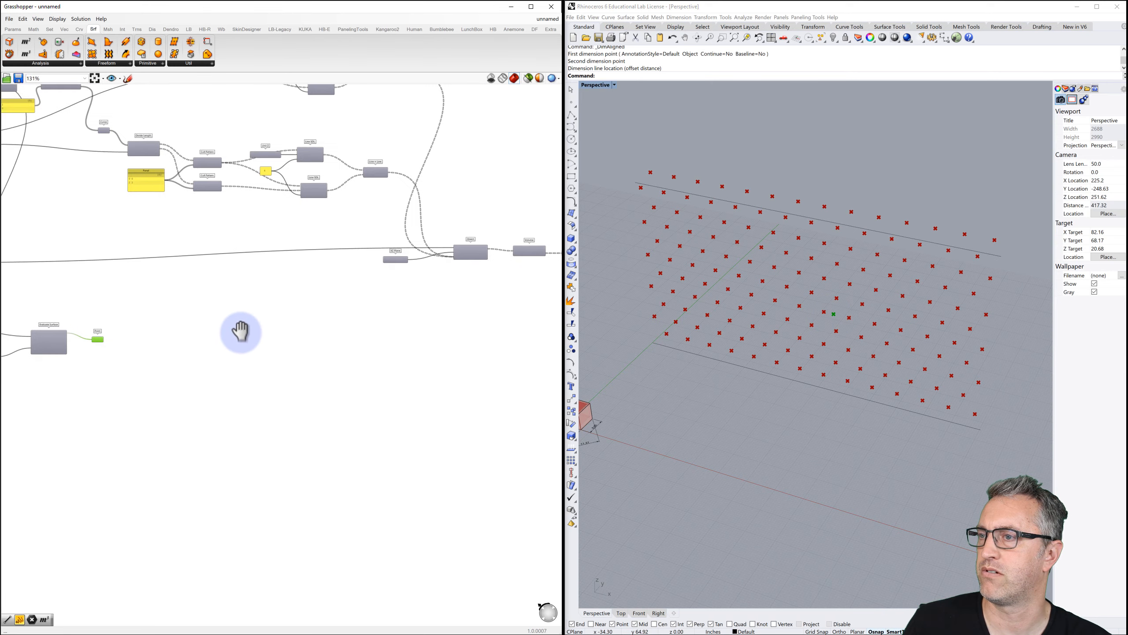
pyautogui.moveTo(94, 340); pyautogui.dragTo(524, 341)
pyautogui.moveTo(363, 319); pyautogui.dragTo(162, 319, button='right')
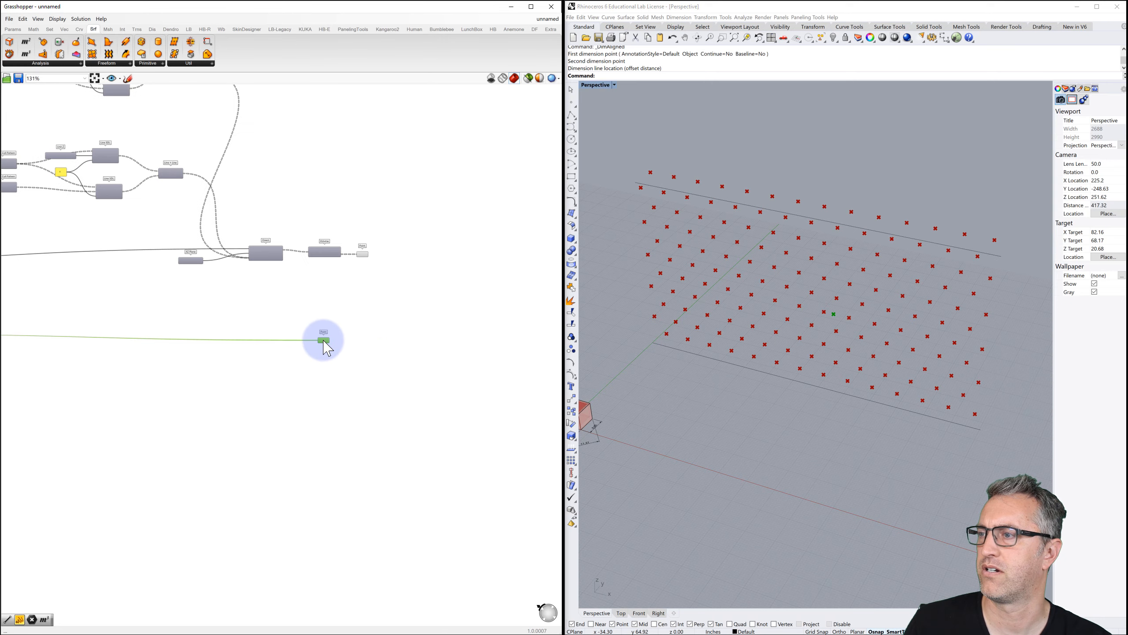
pyautogui.moveTo(324, 340); pyautogui.dragTo(358, 343)
# Add a Line component from the brick centre points to the attractor point.
pyautogui.doubleClick(403, 297)
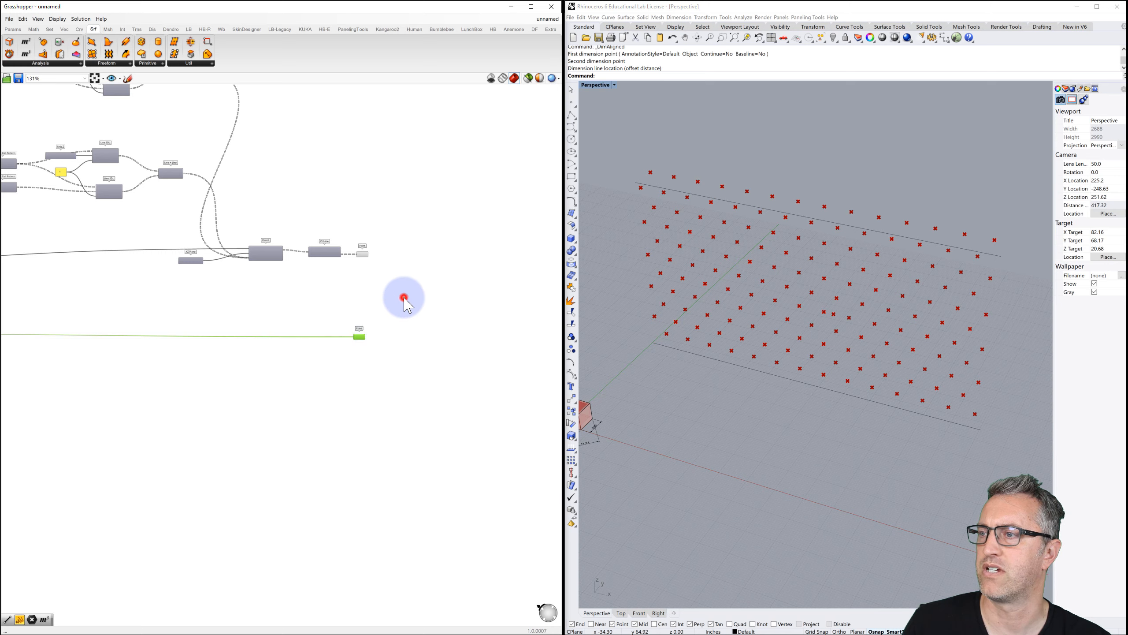
pyautogui.write('line')
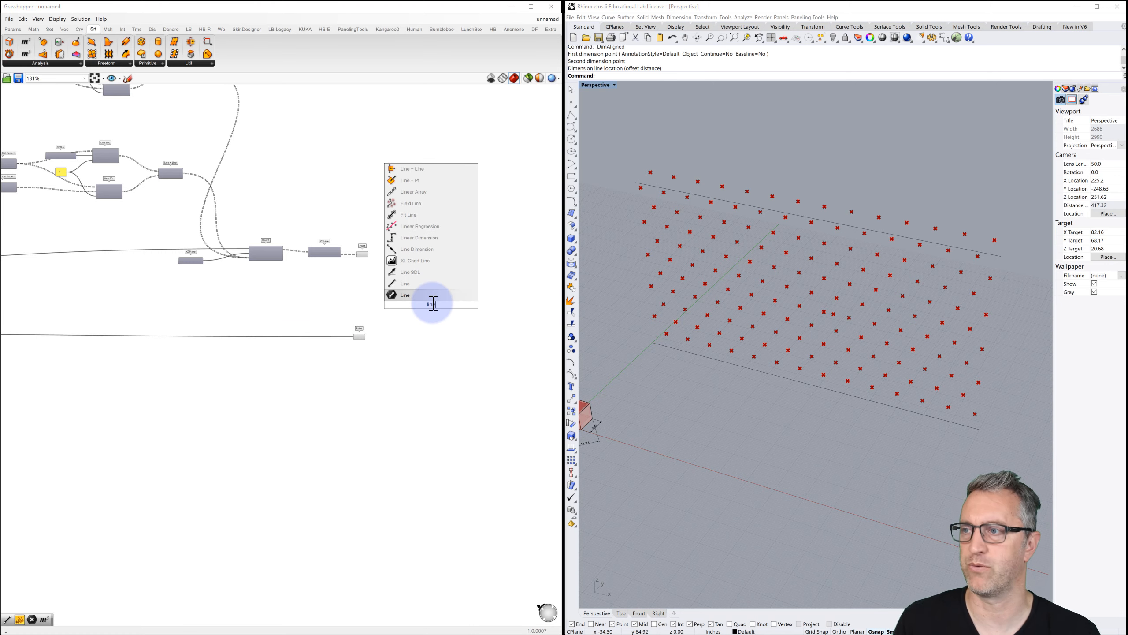
pyautogui.click(407, 287)
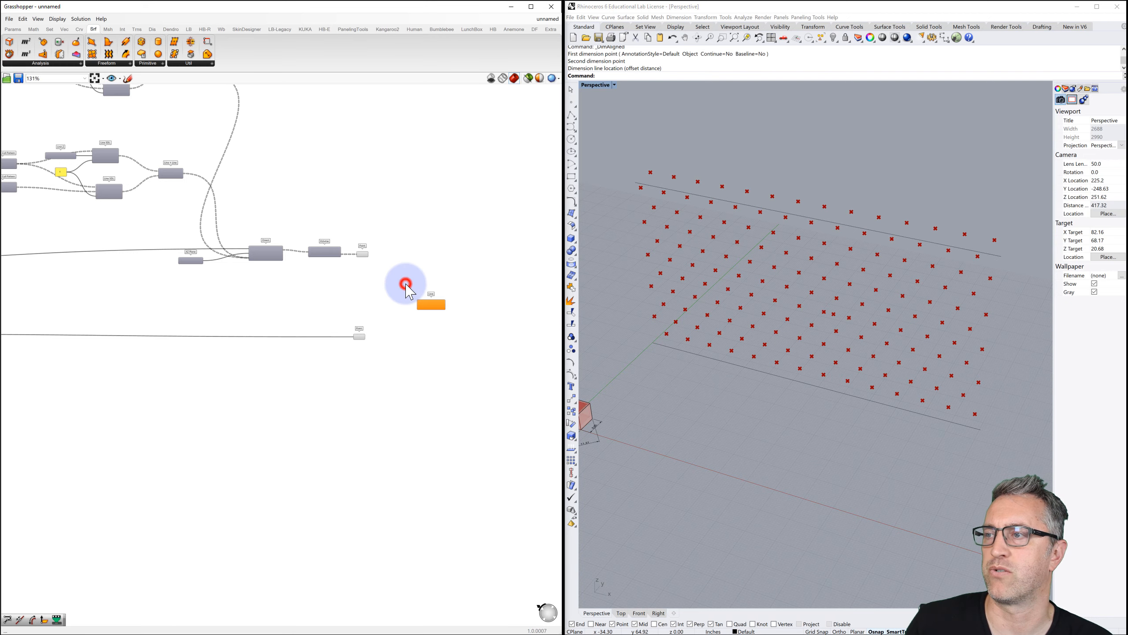
pyautogui.scroll(5, 365, 298)
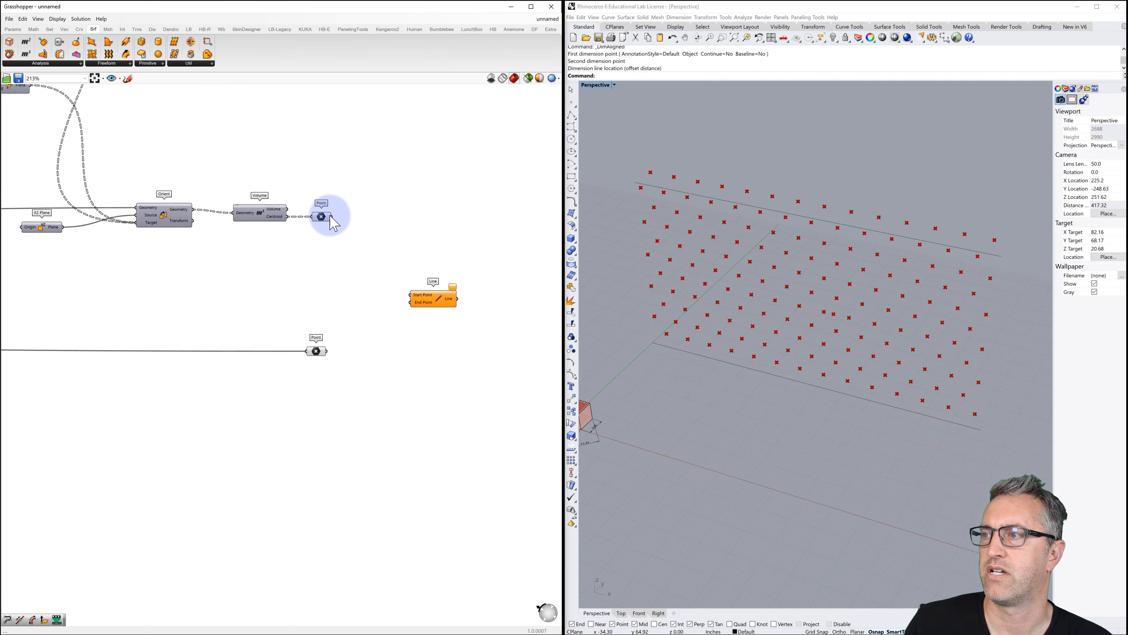
pyautogui.moveTo(332, 216); pyautogui.dragTo(410, 294)
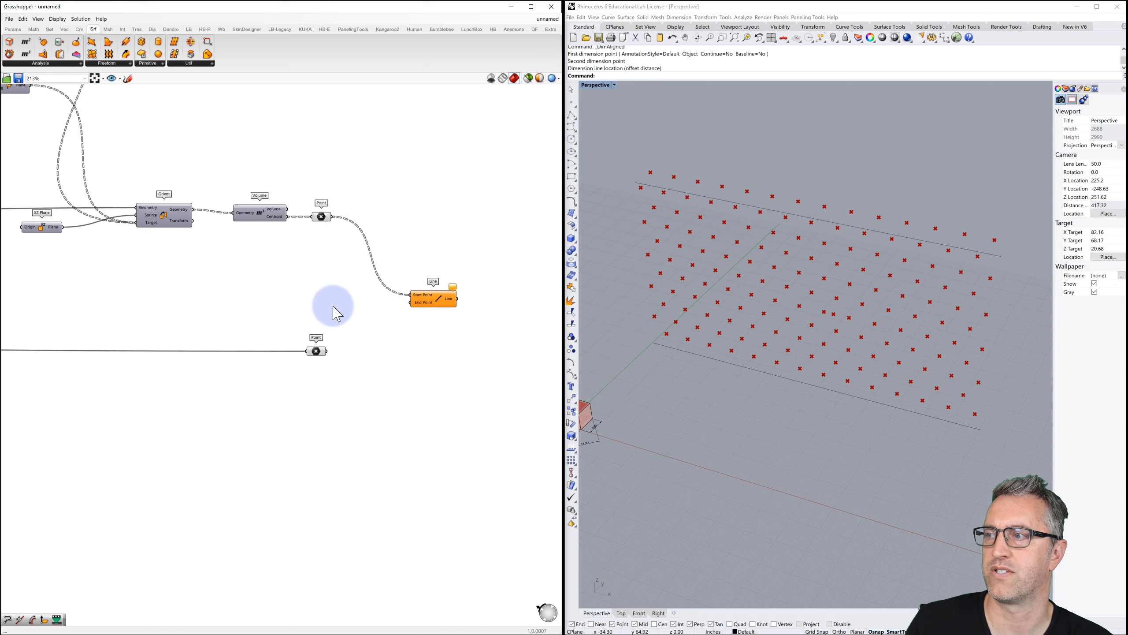
pyautogui.moveTo(327, 351); pyautogui.dragTo(410, 303)
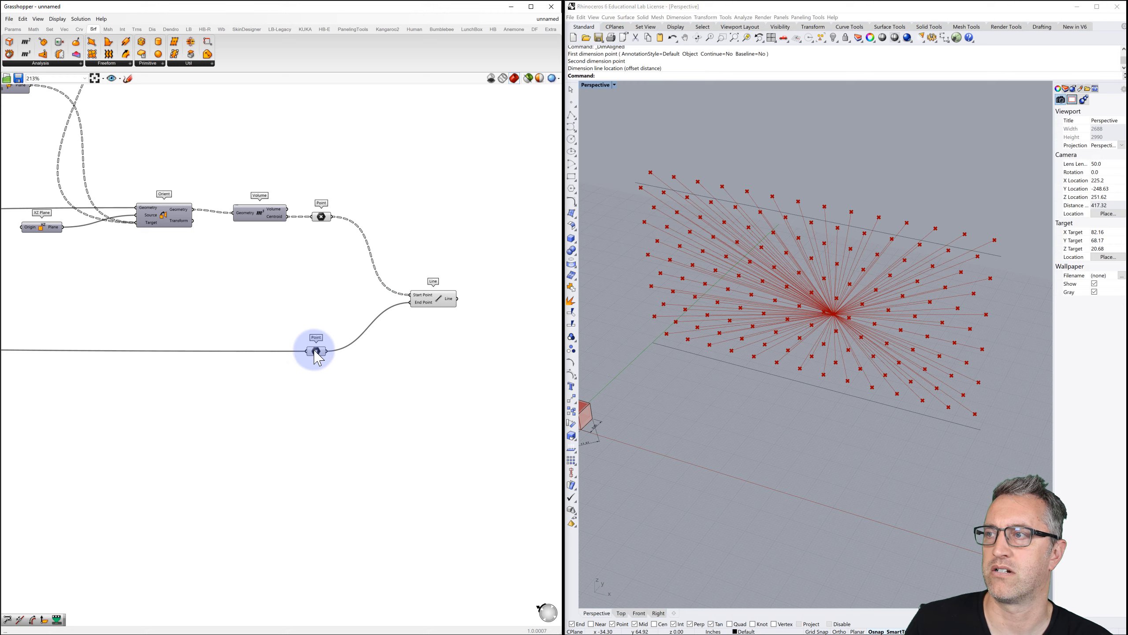
# Highlight the line fan and slide the attractor point across the surface.
pyautogui.moveTo(789, 307); pyautogui.dragTo(737, 247, button='right')
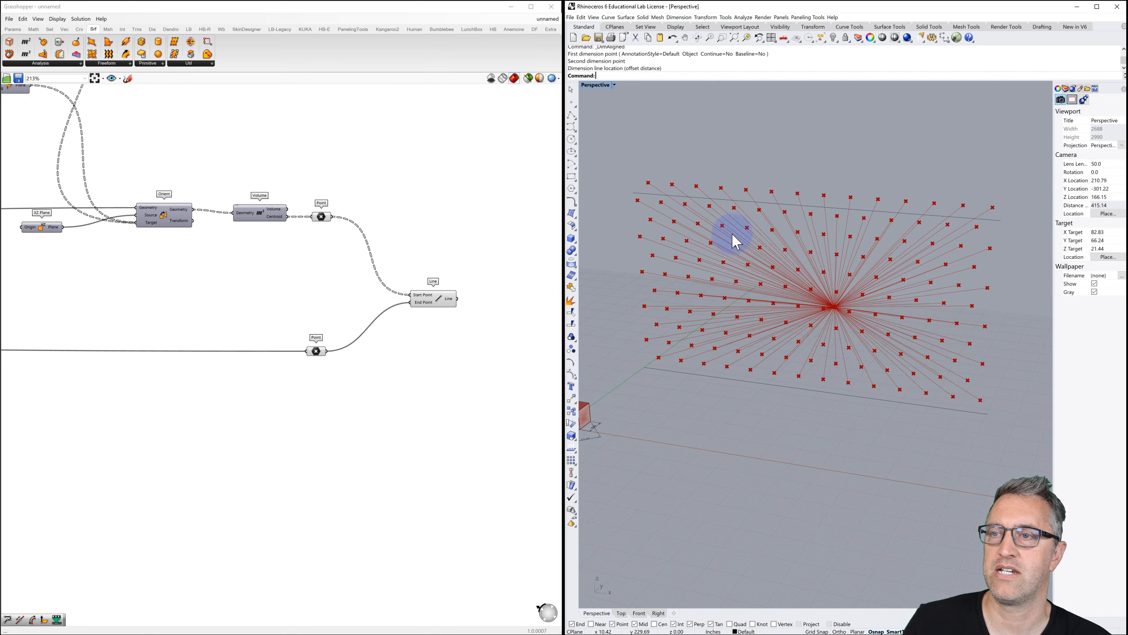
pyautogui.click(442, 305)
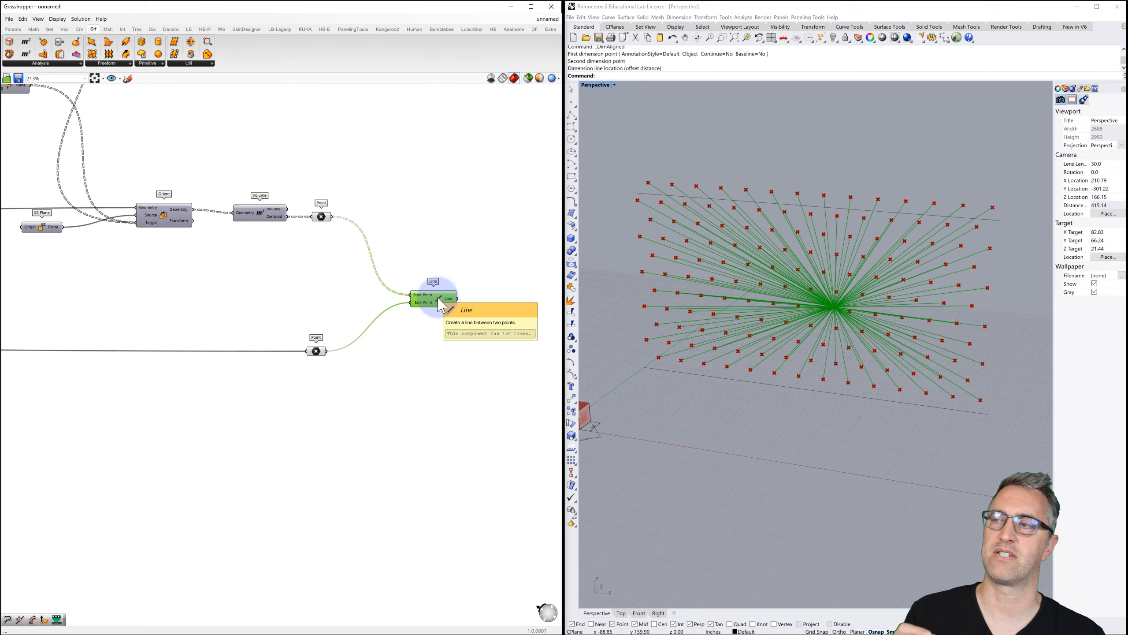
pyautogui.scroll(-5, 442, 305)
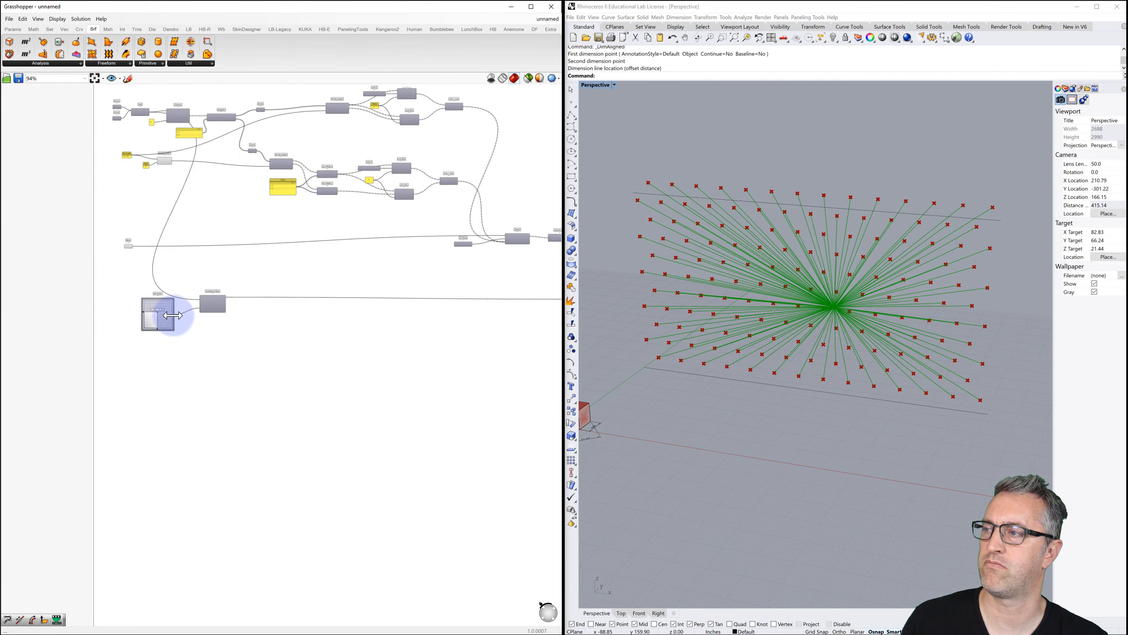
pyautogui.scroll(4, 173, 315)
pyautogui.moveTo(144, 311)
pyautogui.mouseDown()
pyautogui.moveTo(140, 334)
pyautogui.moveTo(155, 285)
pyautogui.moveTo(160, 328)
pyautogui.moveTo(156, 307)
pyautogui.moveTo(136, 321)
pyautogui.moveTo(150, 324)
pyautogui.moveTo(138, 316)
pyautogui.mouseUp()
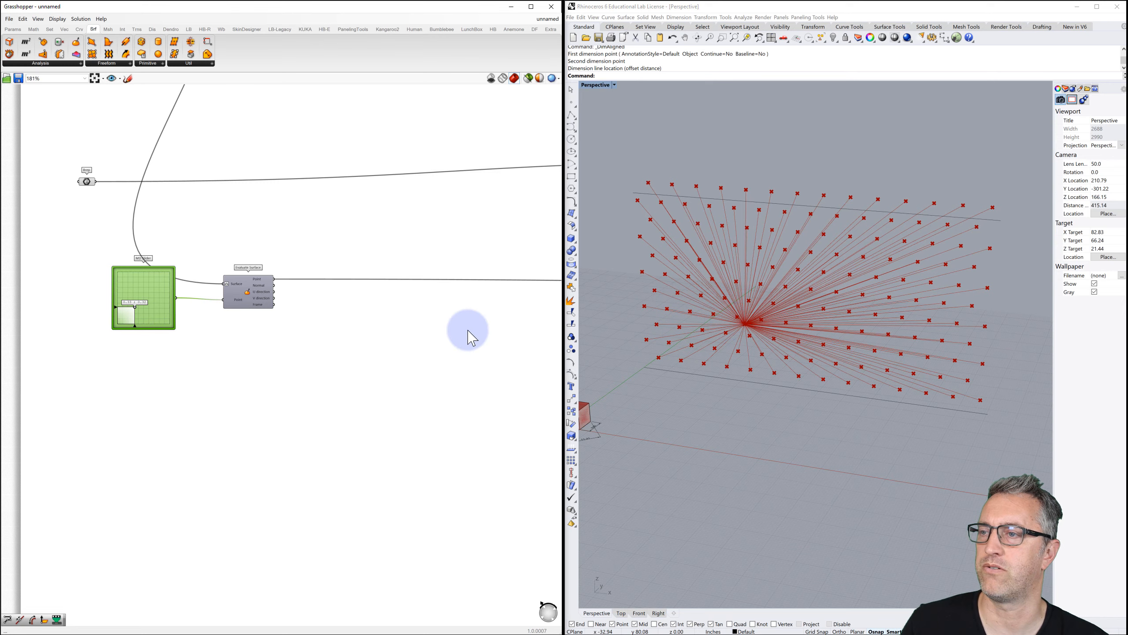
# Add a Length component beside Line, taking the Line output as its Curve.
pyautogui.scroll(-5, 468, 330)
pyautogui.moveTo(502, 329); pyautogui.dragTo(347, 305, button='right')
pyautogui.moveTo(446, 306); pyautogui.dragTo(378, 305, button='right')
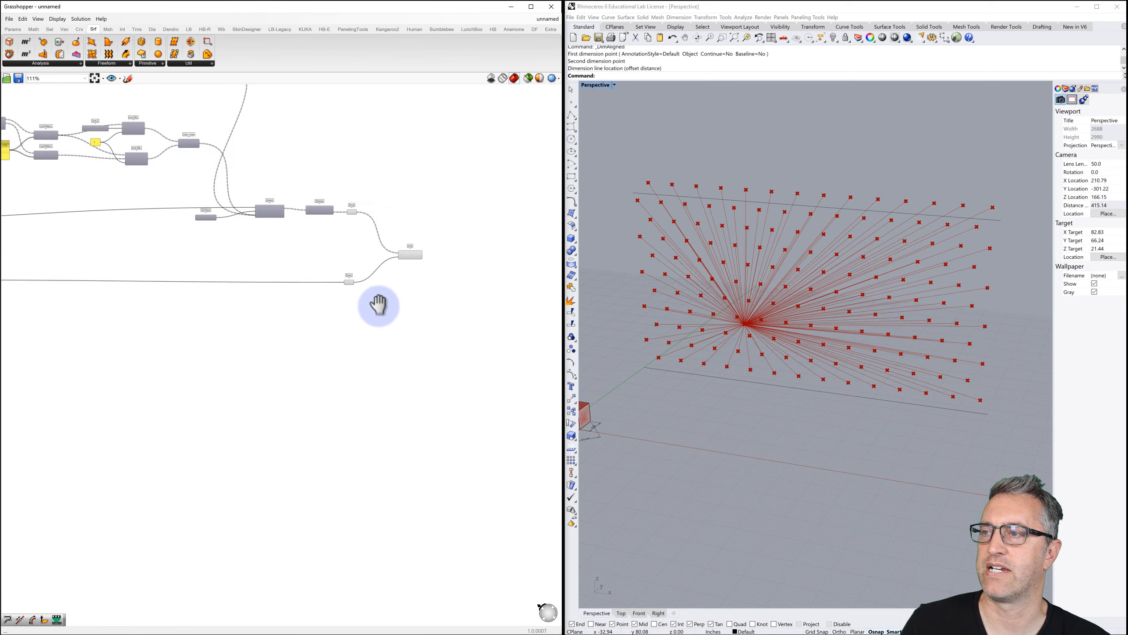
pyautogui.scroll(10, 447, 259)
pyautogui.moveTo(396, 259); pyautogui.dragTo(270, 229, button='right')
pyautogui.scroll(2, 291, 236)
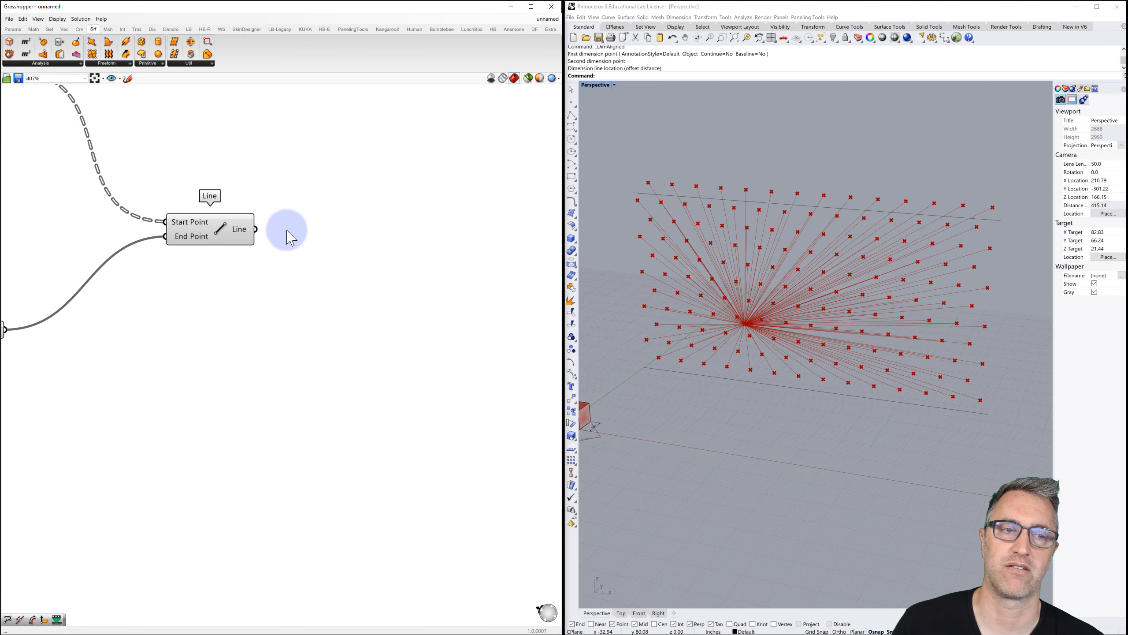
pyautogui.doubleClick(304, 236)
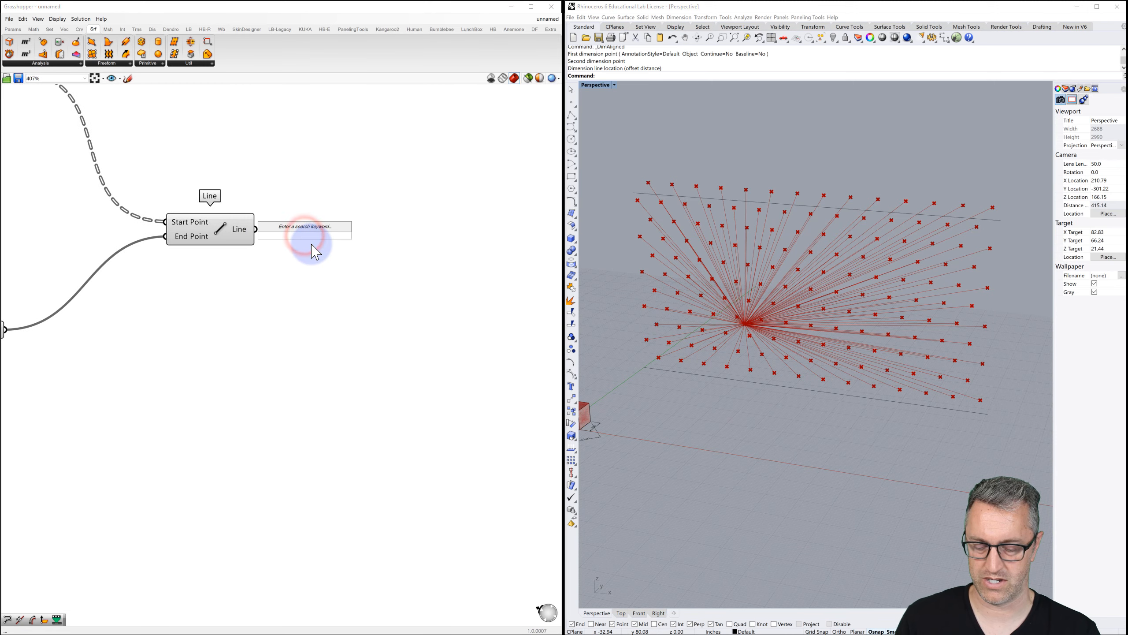
pyautogui.write('length')
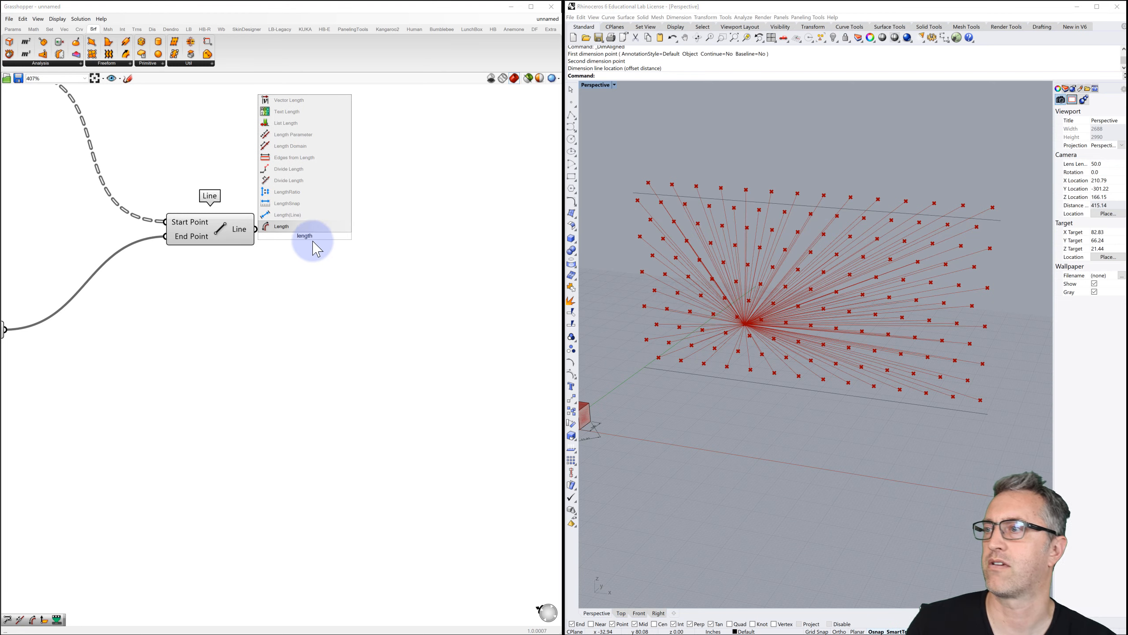
pyautogui.click(284, 227)
pyautogui.moveTo(314, 231); pyautogui.dragTo(319, 236)
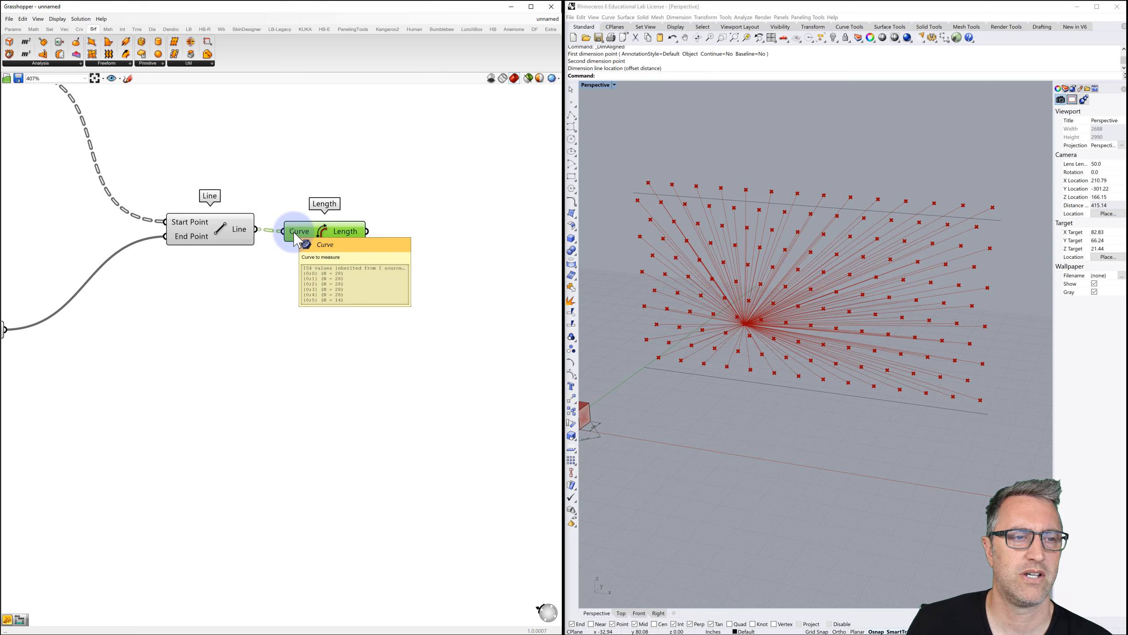
# Clear space right of Length and search 'rema' for the Remap Numbers component.
pyautogui.moveTo(400, 252); pyautogui.dragTo(351, 262, button='right')
pyautogui.doubleClick(395, 245)
pyautogui.write('rema')
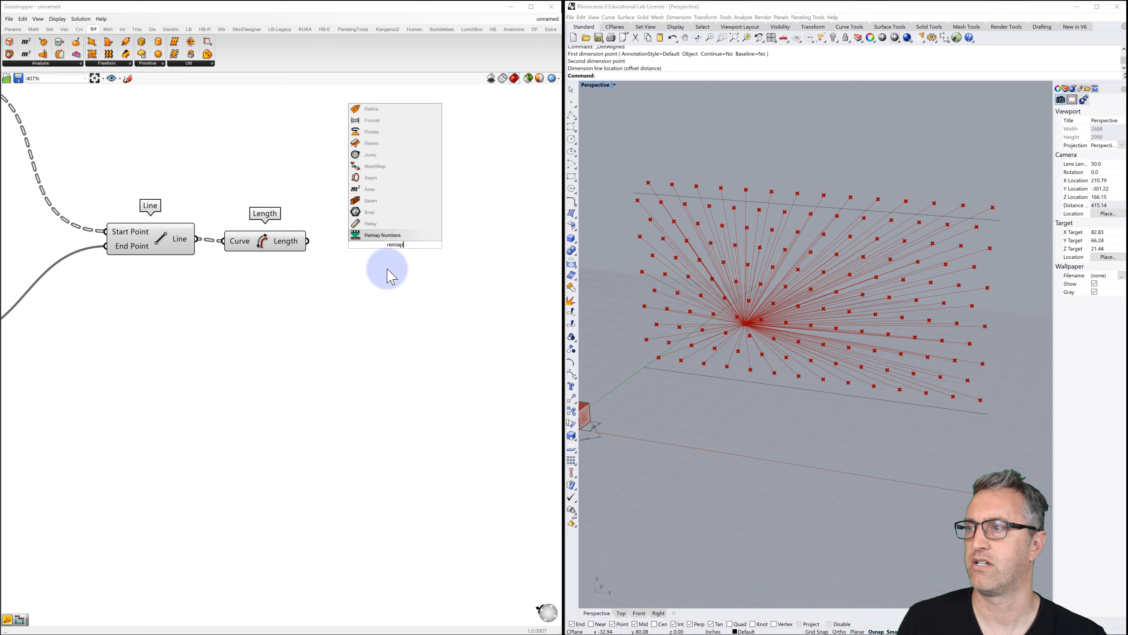
# Place Remap Numbers and wire the Length output into its Value input.
pyautogui.click(378, 235)
pyautogui.moveTo(378, 245); pyautogui.dragTo(413, 246)
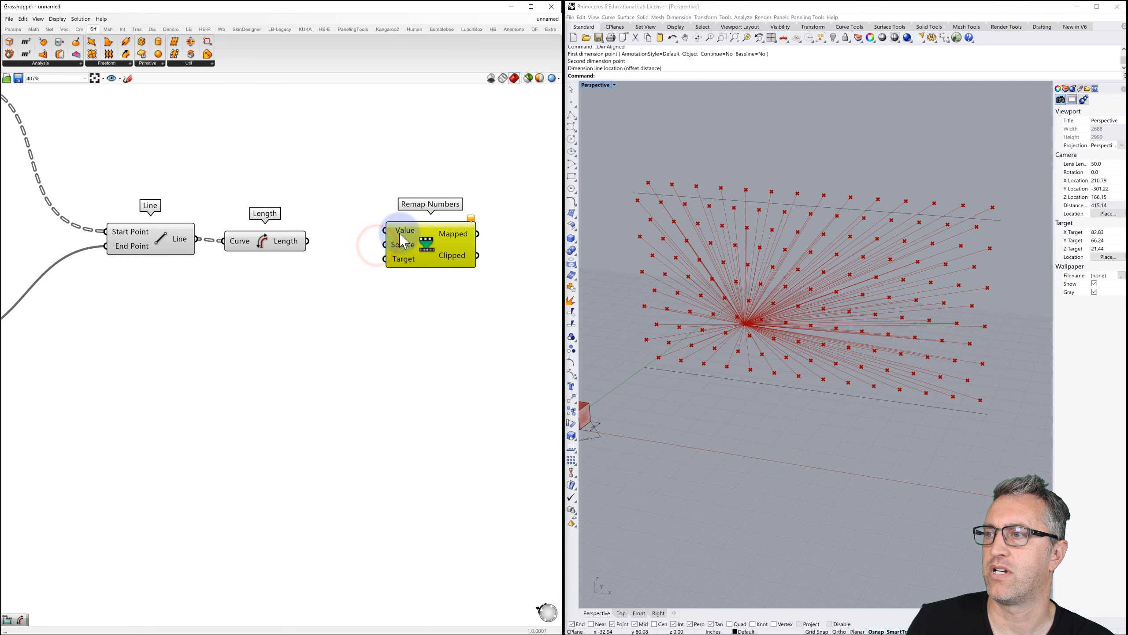
pyautogui.moveTo(402, 240)
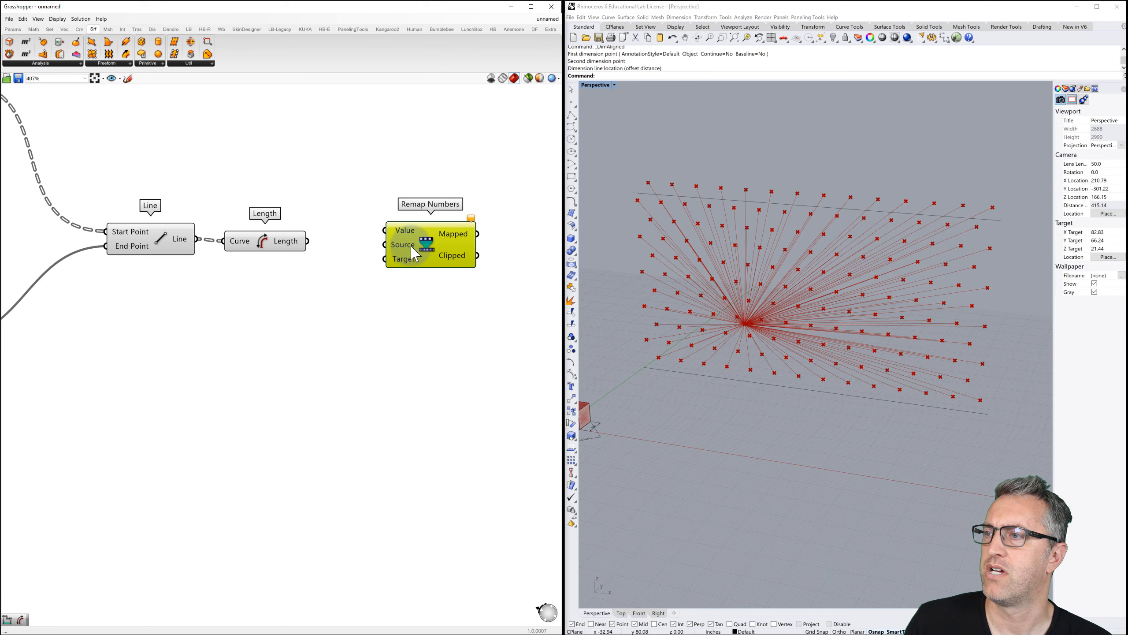
pyautogui.click(414, 246)
pyautogui.moveTo(447, 247); pyautogui.dragTo(477, 245)
pyautogui.moveTo(362, 253); pyautogui.dragTo(273, 260, button='right')
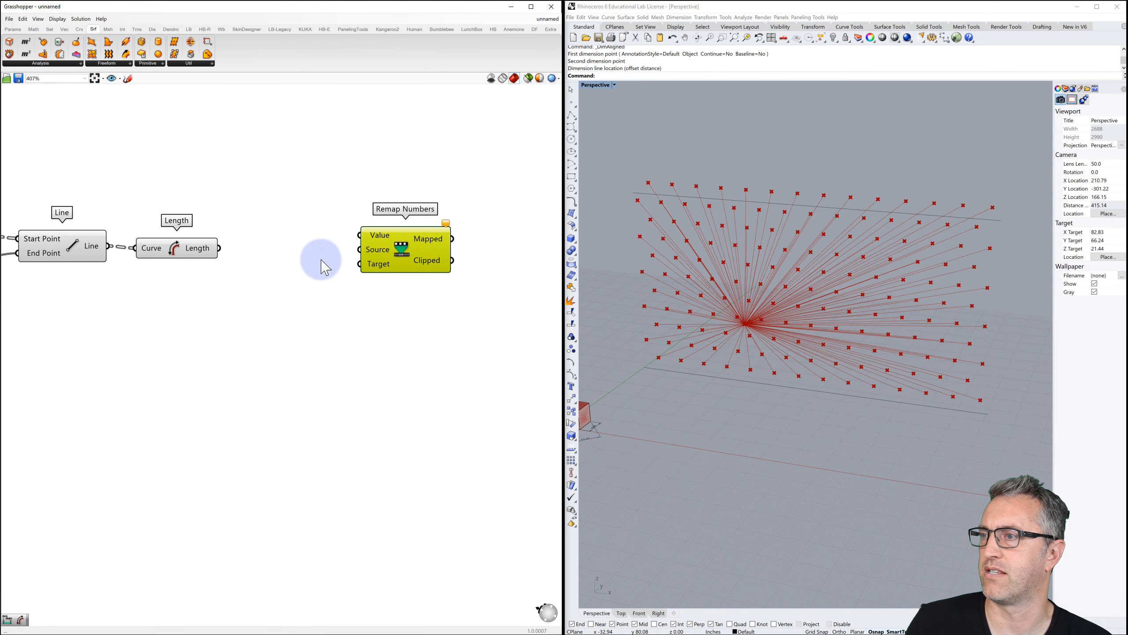
pyautogui.click(383, 247)
pyautogui.moveTo(382, 247); pyautogui.dragTo(401, 248)
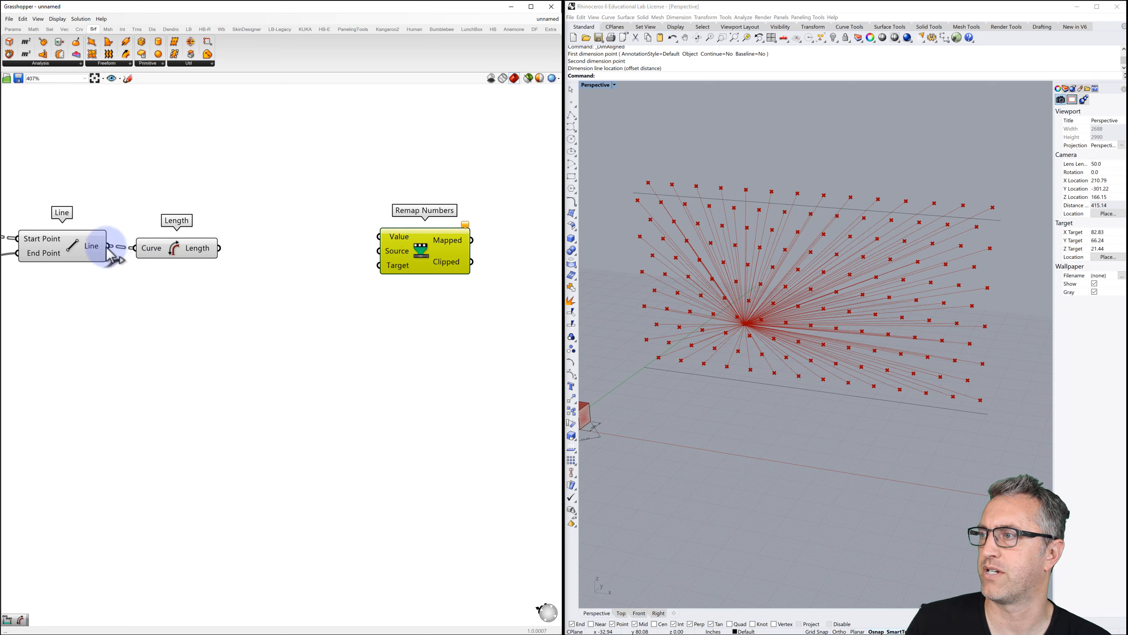
pyautogui.moveTo(105, 244); pyautogui.dragTo(437, 251)
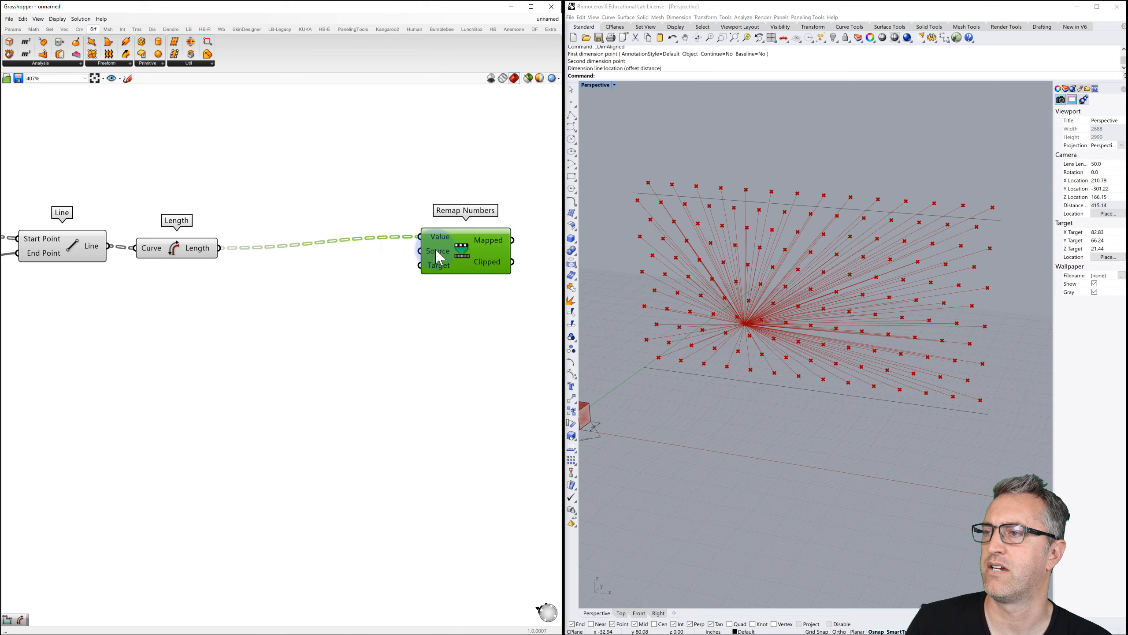
# Inspect the line lengths in a temporary enlarged Panel, then delete it.
pyautogui.click(266, 294)
pyautogui.doubleClick(266, 294)
pyautogui.write('panel')
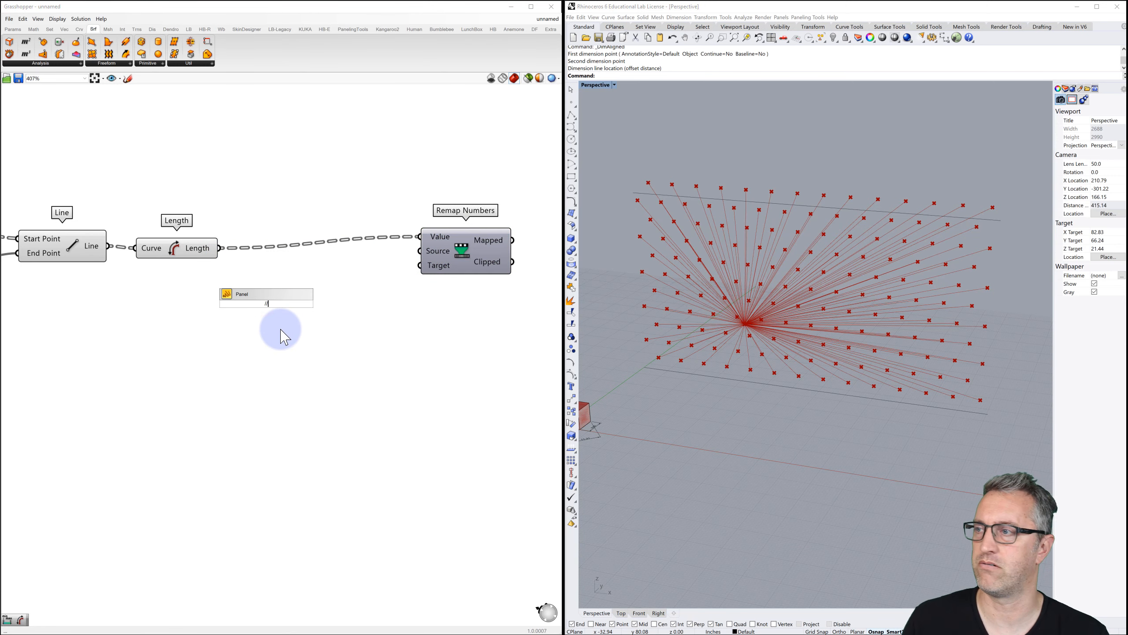
pyautogui.press('Return')
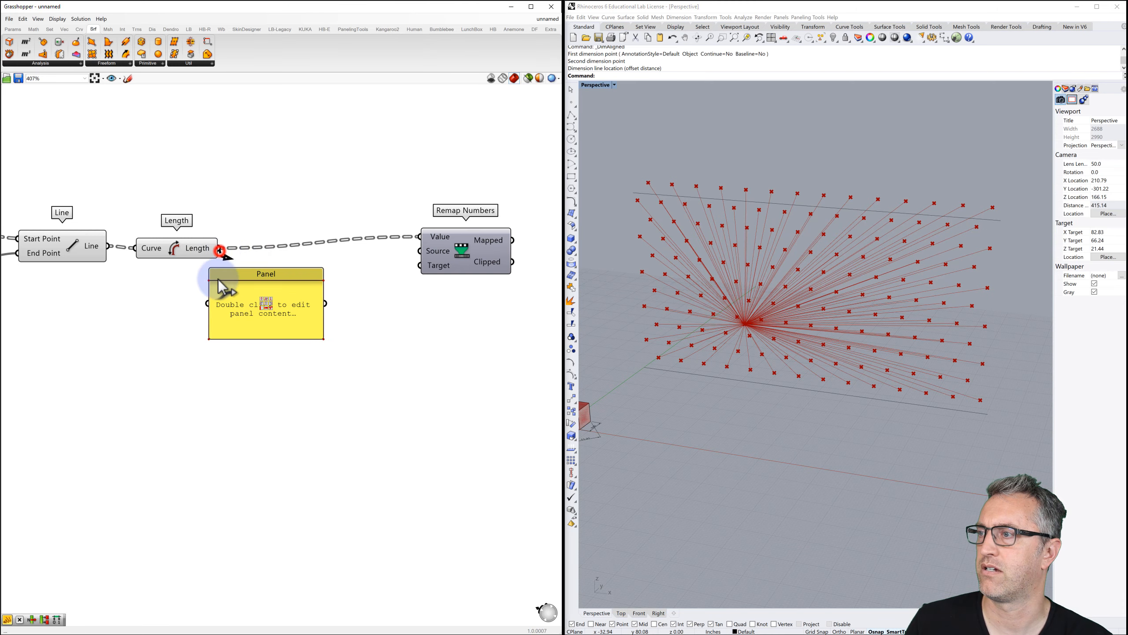
pyautogui.moveTo(218, 284); pyautogui.dragTo(208, 303)
pyautogui.scroll(-3, 284, 302)
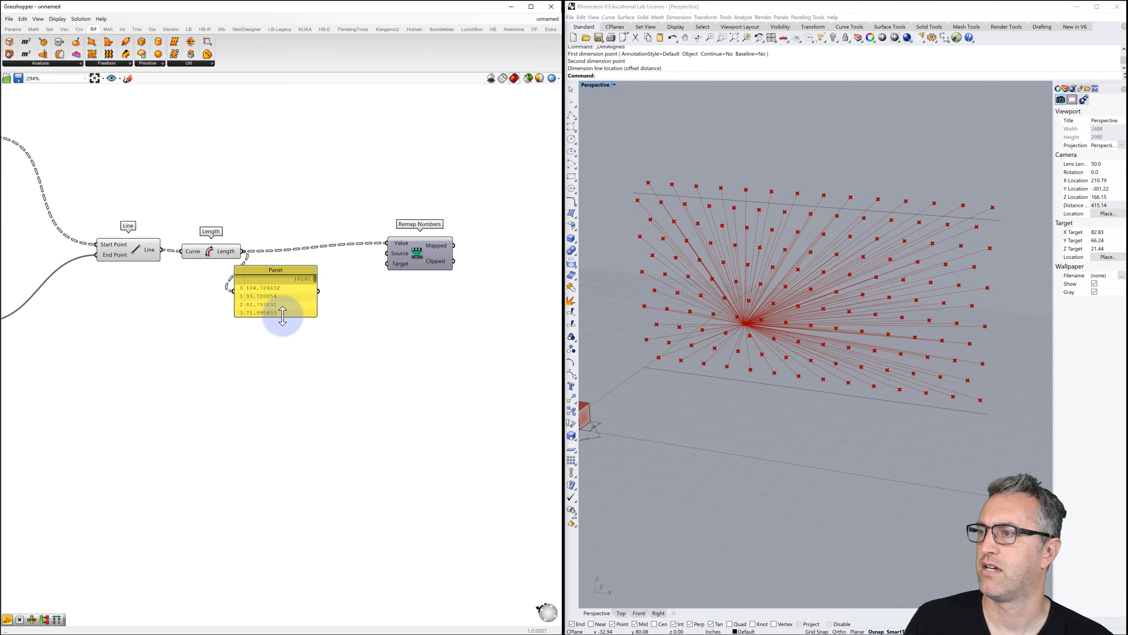
pyautogui.moveTo(282, 317); pyautogui.dragTo(275, 569)
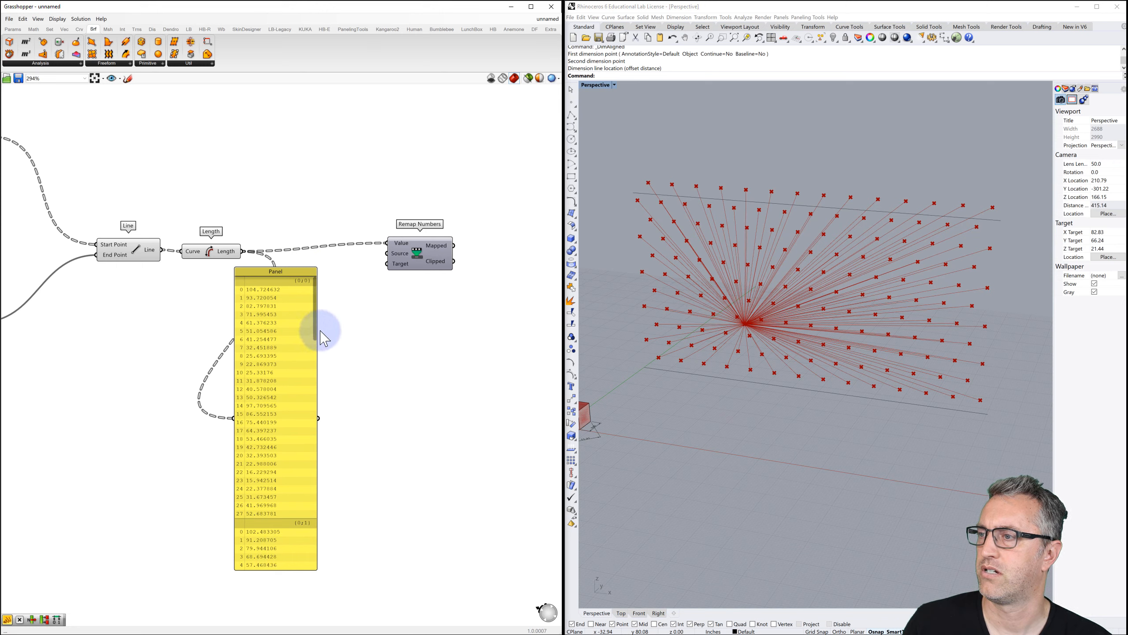
pyautogui.moveTo(314, 331)
pyautogui.mouseDown()
pyautogui.moveTo(313, 347)
pyautogui.moveTo(315, 314)
pyautogui.mouseUp()
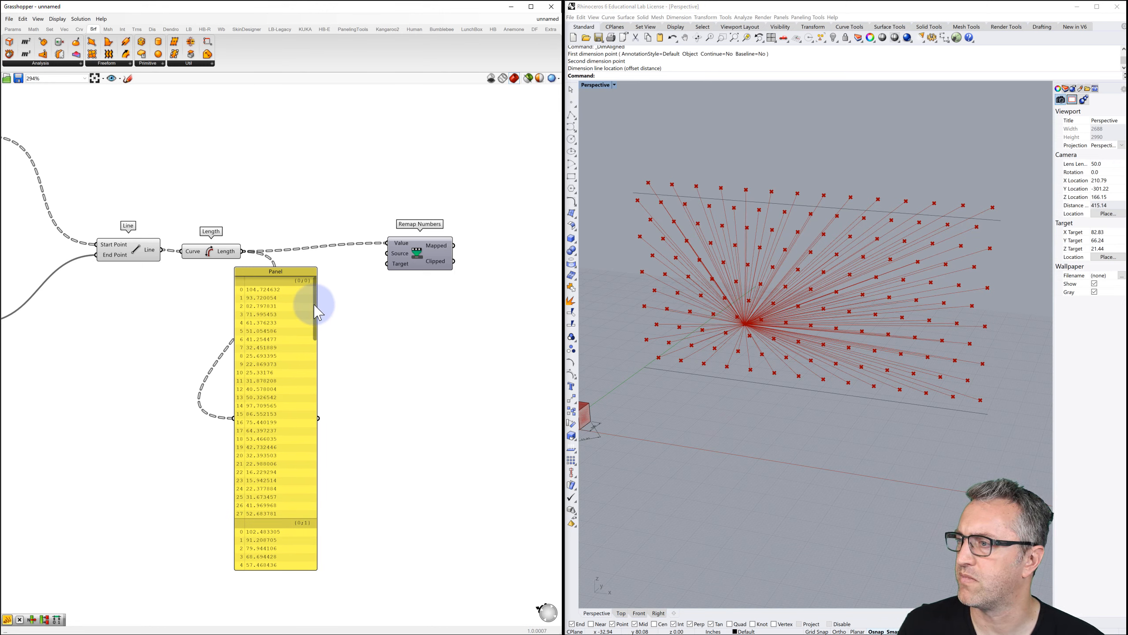
pyautogui.moveTo(318, 311); pyautogui.dragTo(329, 521)
pyautogui.moveTo(274, 273); pyautogui.dragTo(305, 287)
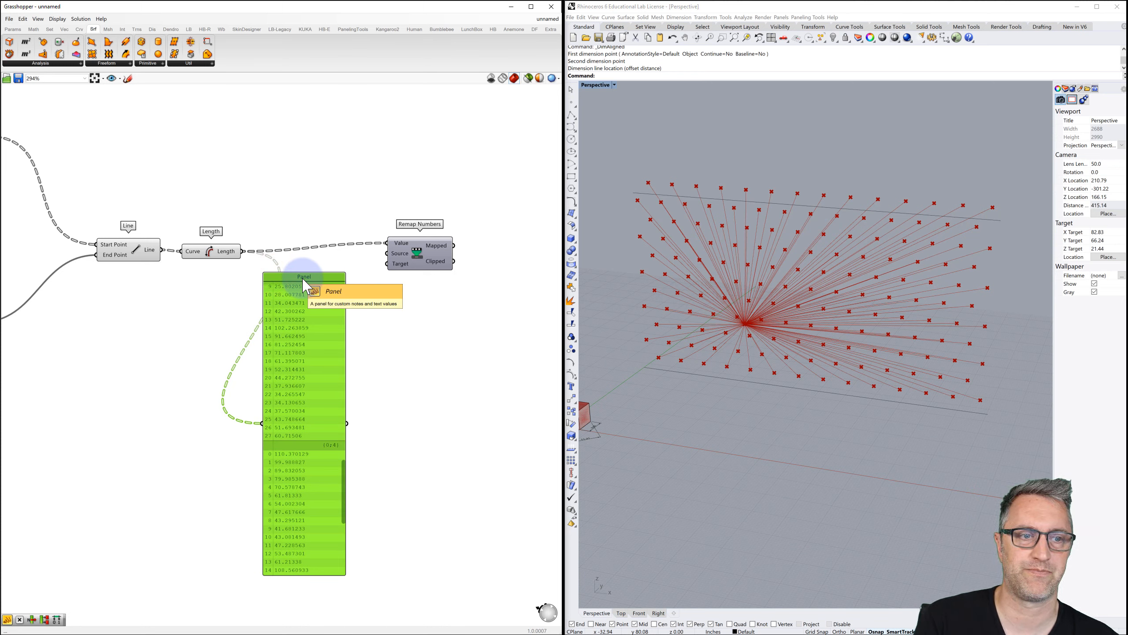
pyautogui.press('Delete')
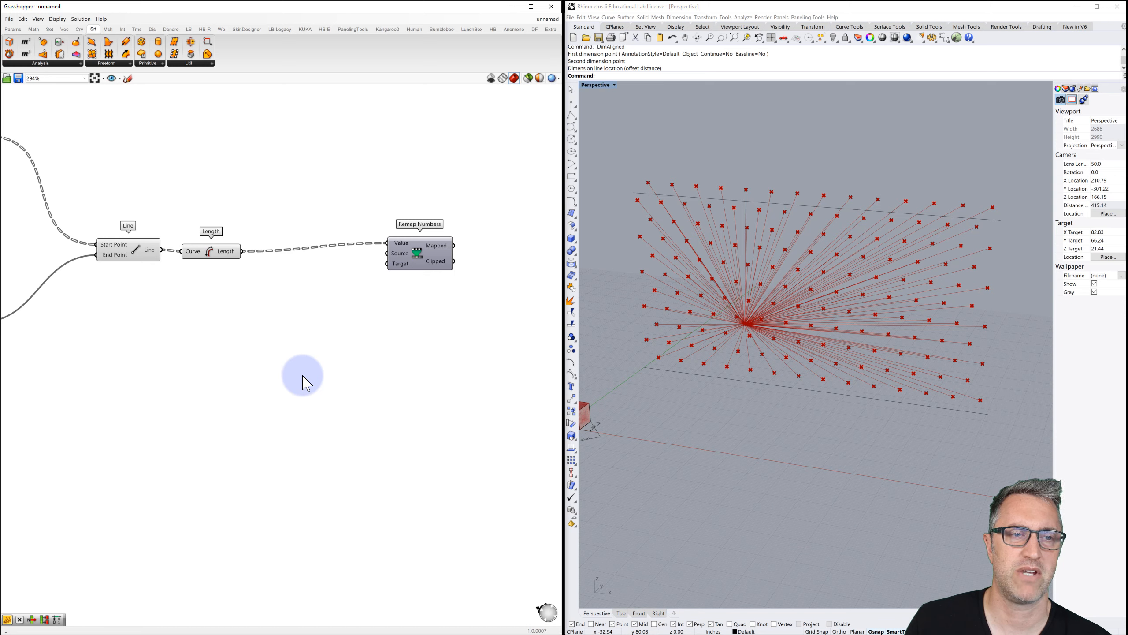
# Add a Bounds component fed by Length, with its Numbers input flattened.
pyautogui.doubleClick(278, 316)
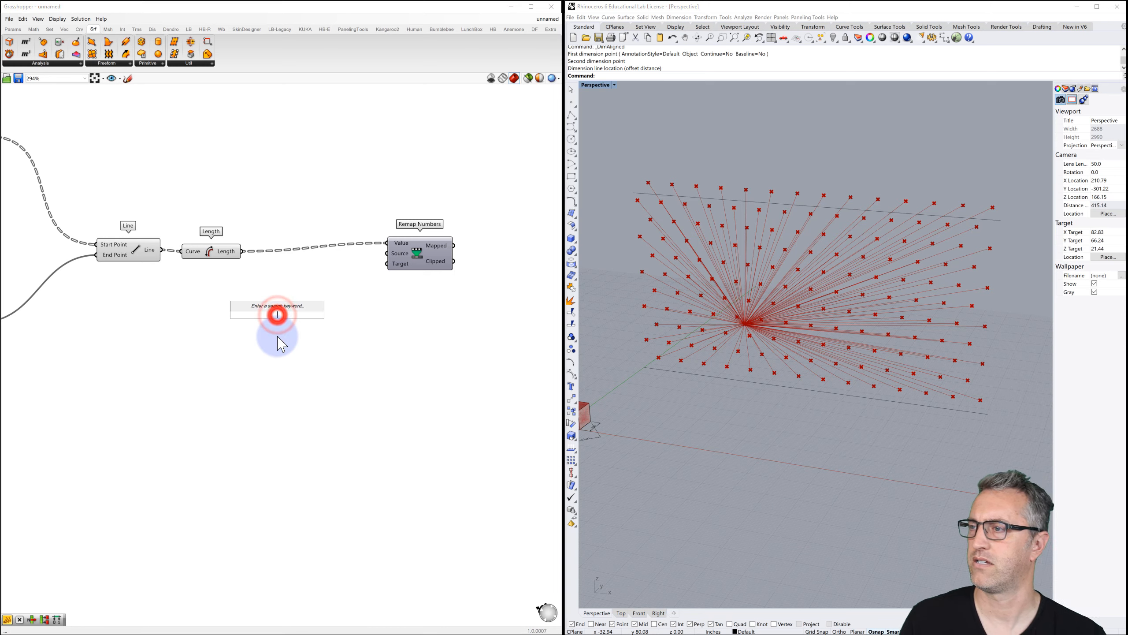
pyautogui.write('bounds')
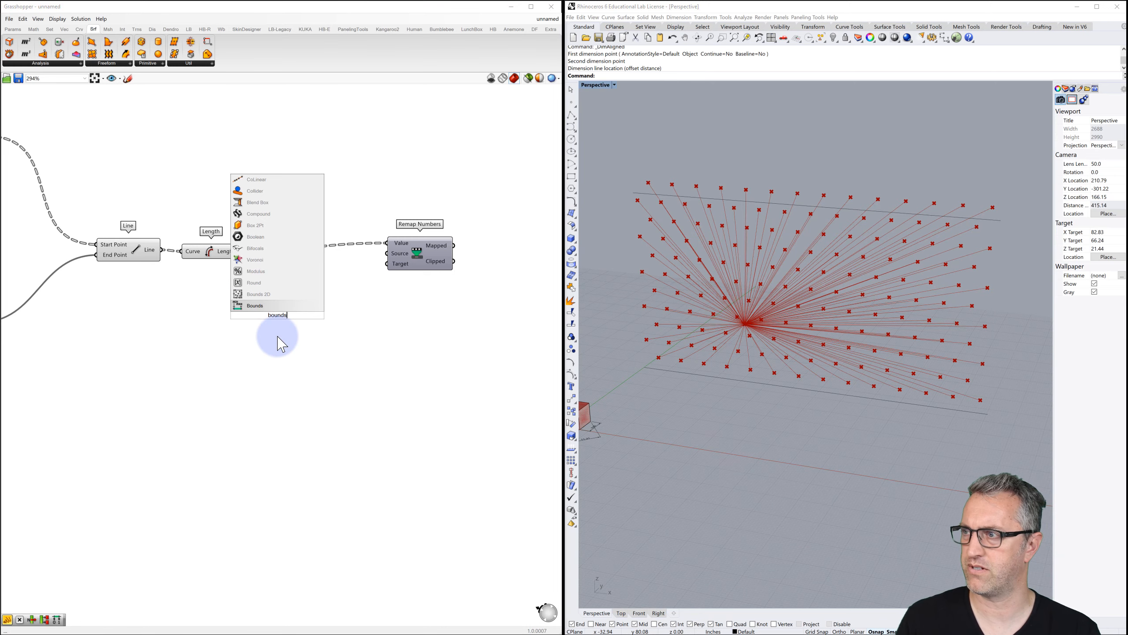
pyautogui.click(260, 305)
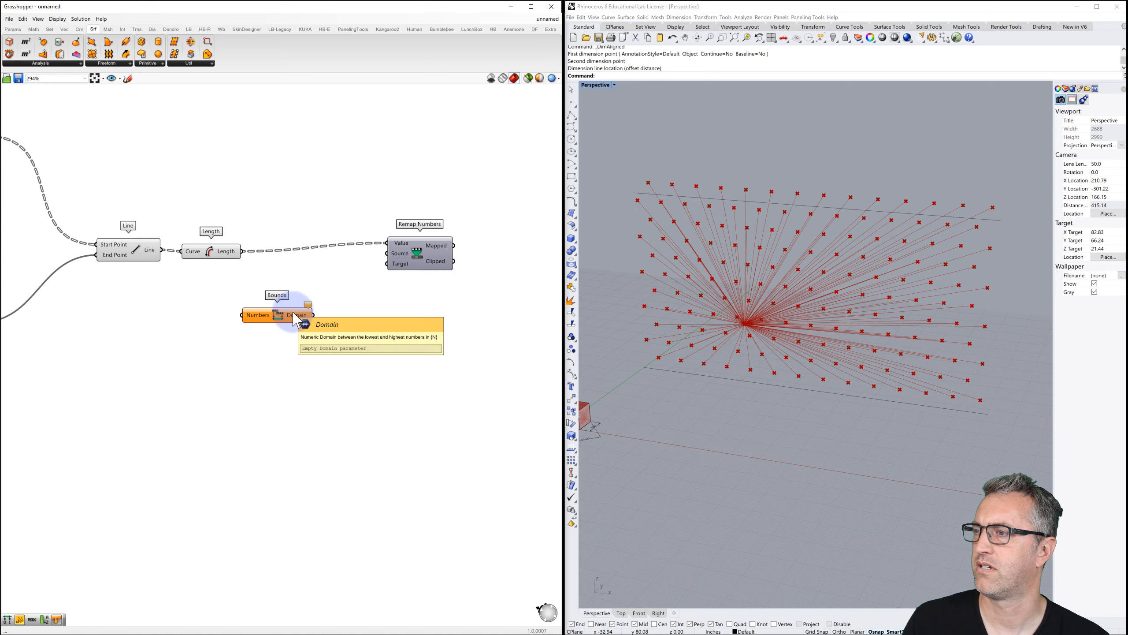
pyautogui.moveTo(242, 251); pyautogui.dragTo(243, 315)
pyautogui.rightClick(255, 316)
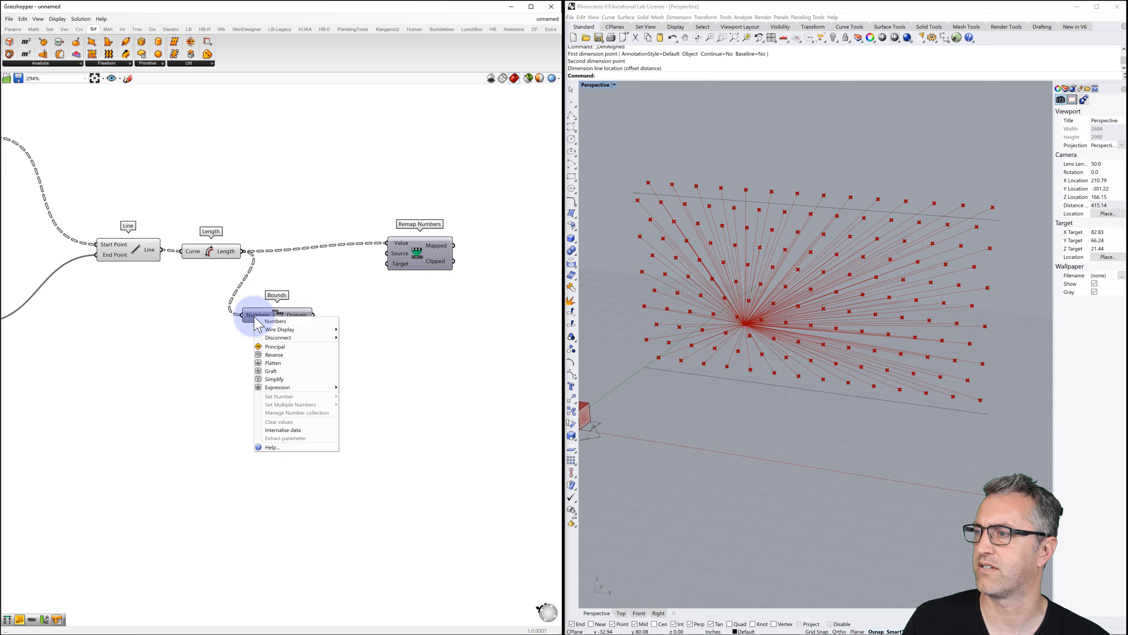
pyautogui.click(279, 364)
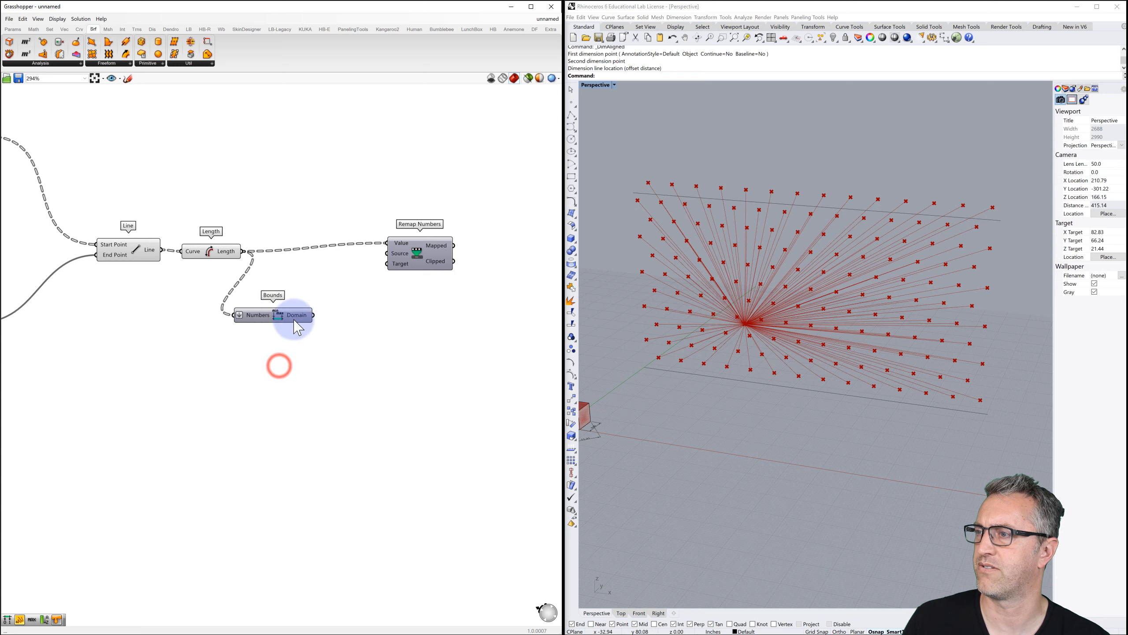
pyautogui.moveTo(296, 320)
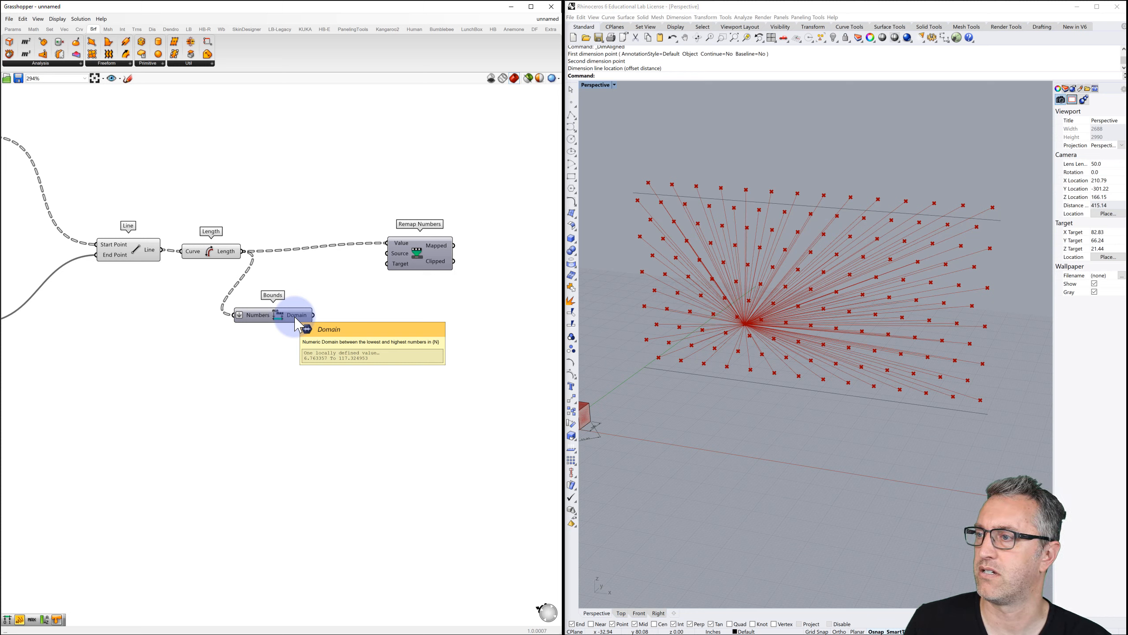
# Show the Bounds domain in a Panel and wire it into Remap Numbers' Source.
pyautogui.doubleClick(348, 314)
pyautogui.write('panel')
pyautogui.press('Return')
pyautogui.moveTo(345, 295); pyautogui.dragTo(375, 317)
pyautogui.moveTo(334, 330); pyautogui.dragTo(363, 304)
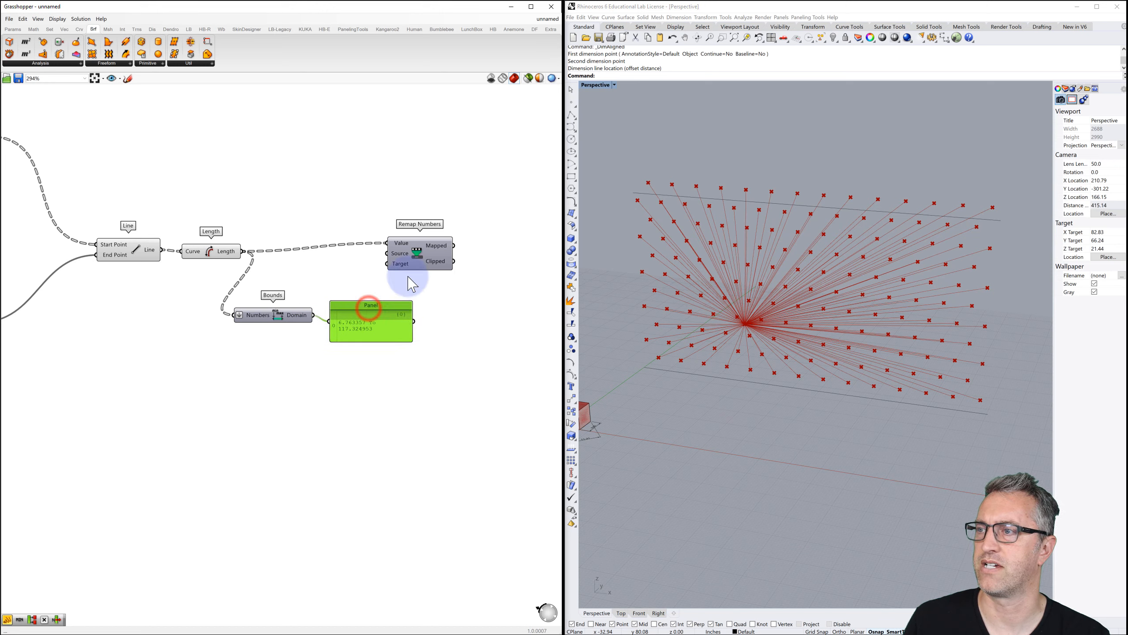
pyautogui.moveTo(412, 256); pyautogui.dragTo(490, 264)
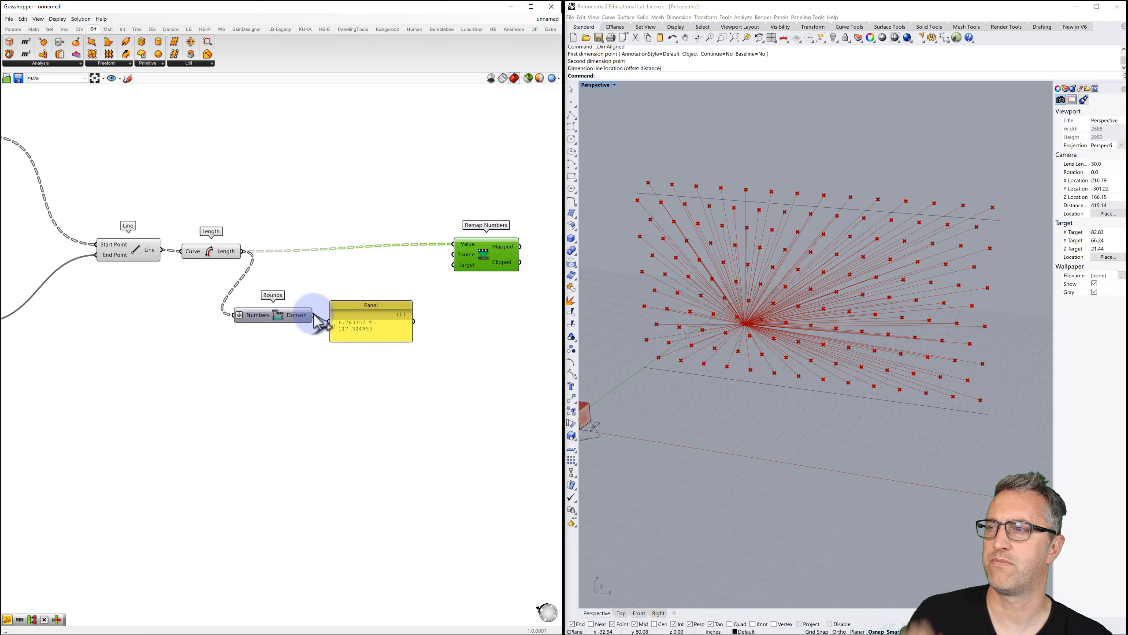
pyautogui.moveTo(315, 316); pyautogui.dragTo(453, 254)
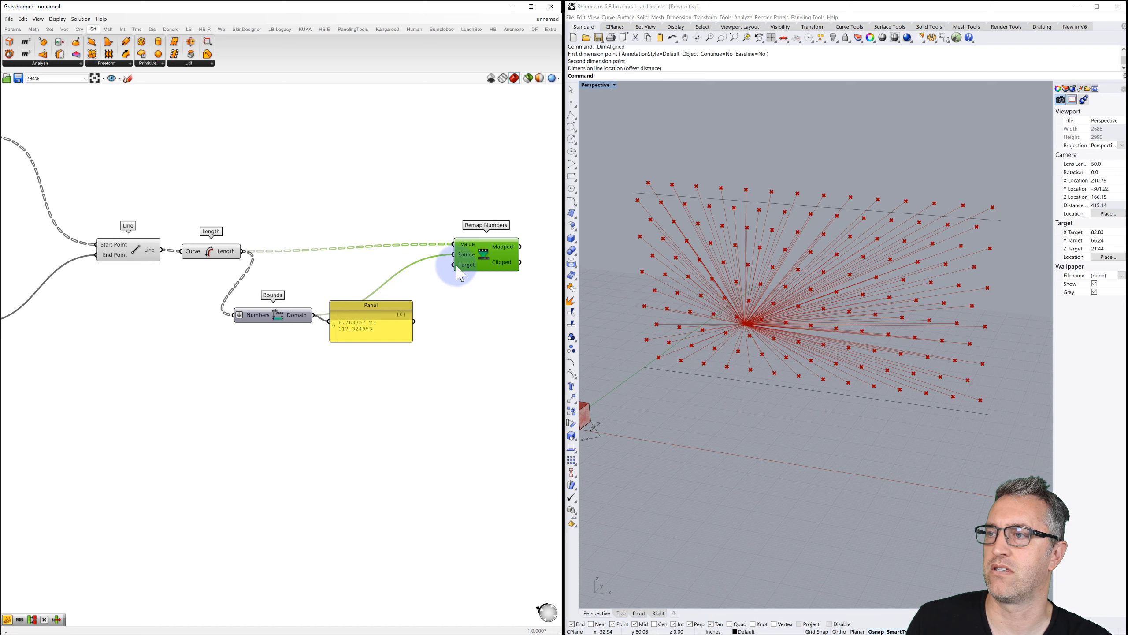
# Create a Panel reading '0 to 90' and connect it to Remap Numbers' Target input.
pyautogui.doubleClick(399, 379)
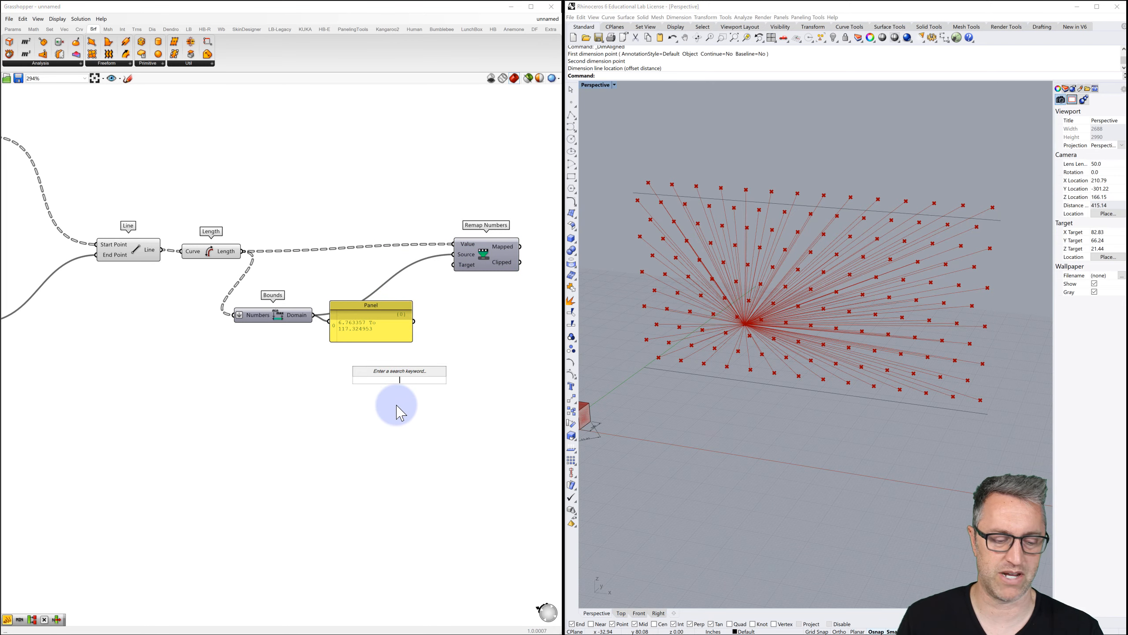
pyautogui.write('//0 to 90')
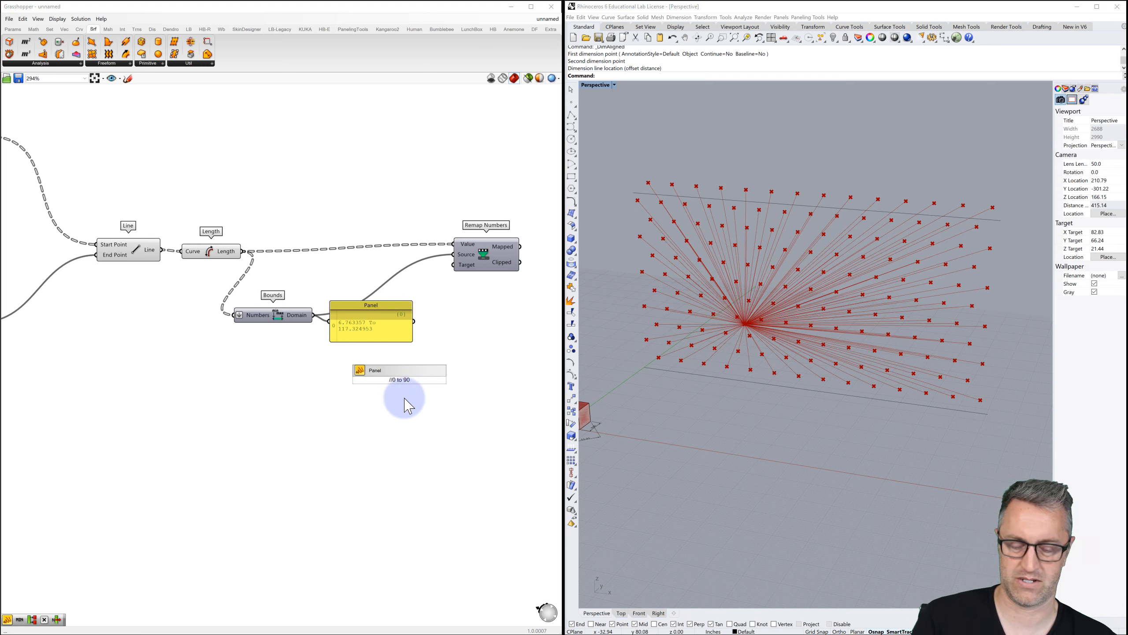
pyautogui.press('Return')
pyautogui.click(400, 370)
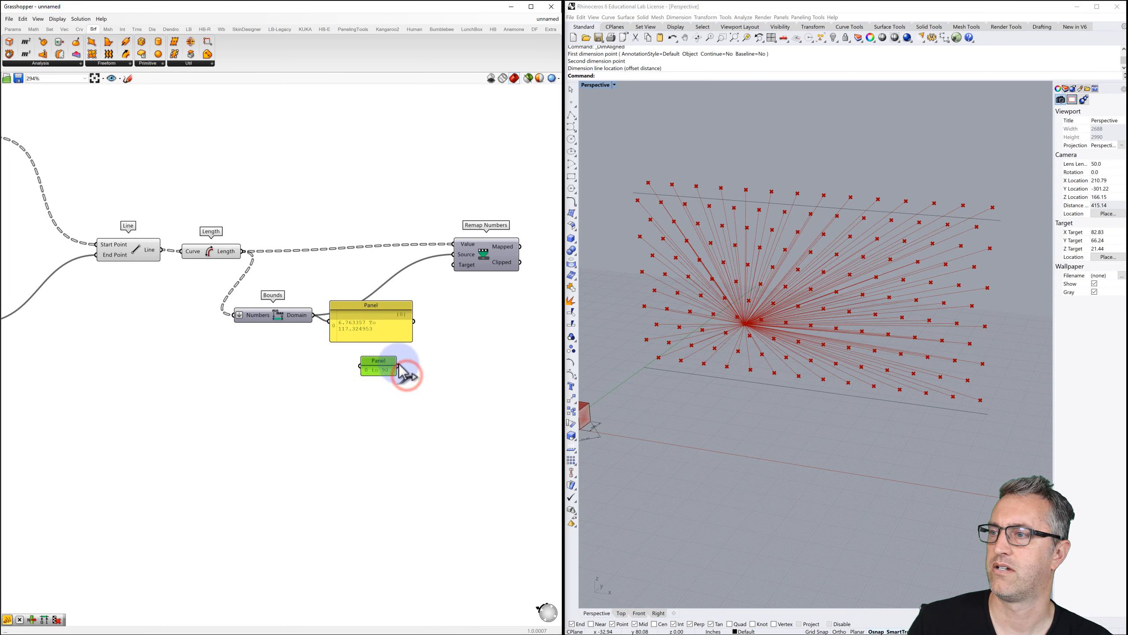
pyautogui.moveTo(397, 365); pyautogui.dragTo(454, 265)
pyautogui.moveTo(472, 249); pyautogui.dragTo(376, 251, button='right')
pyautogui.moveTo(414, 255)
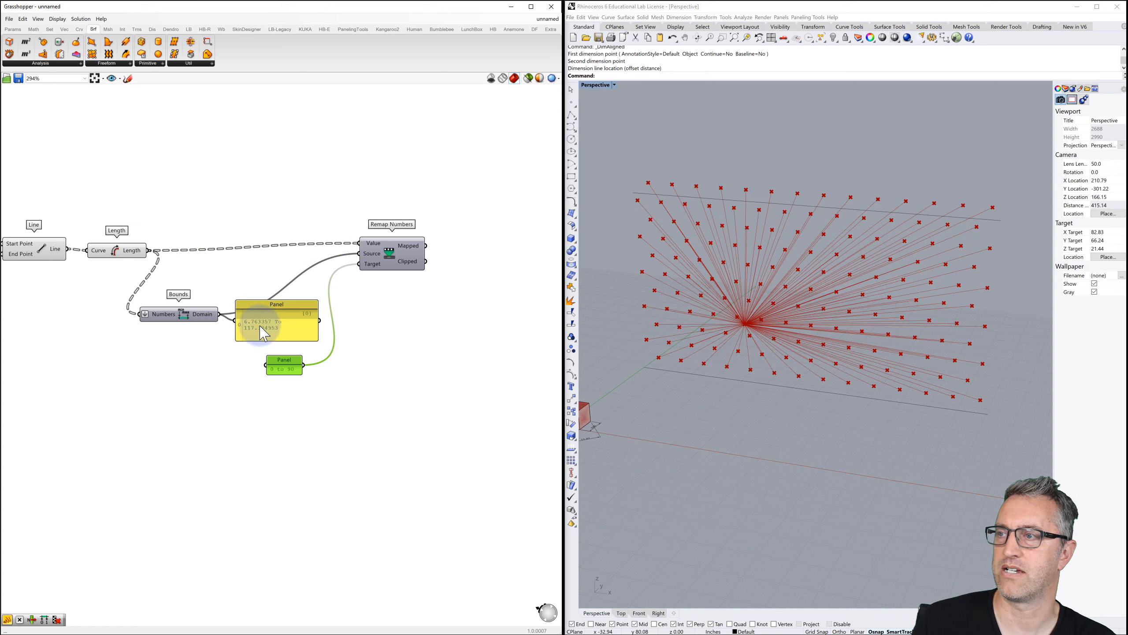
pyautogui.moveTo(374, 267)
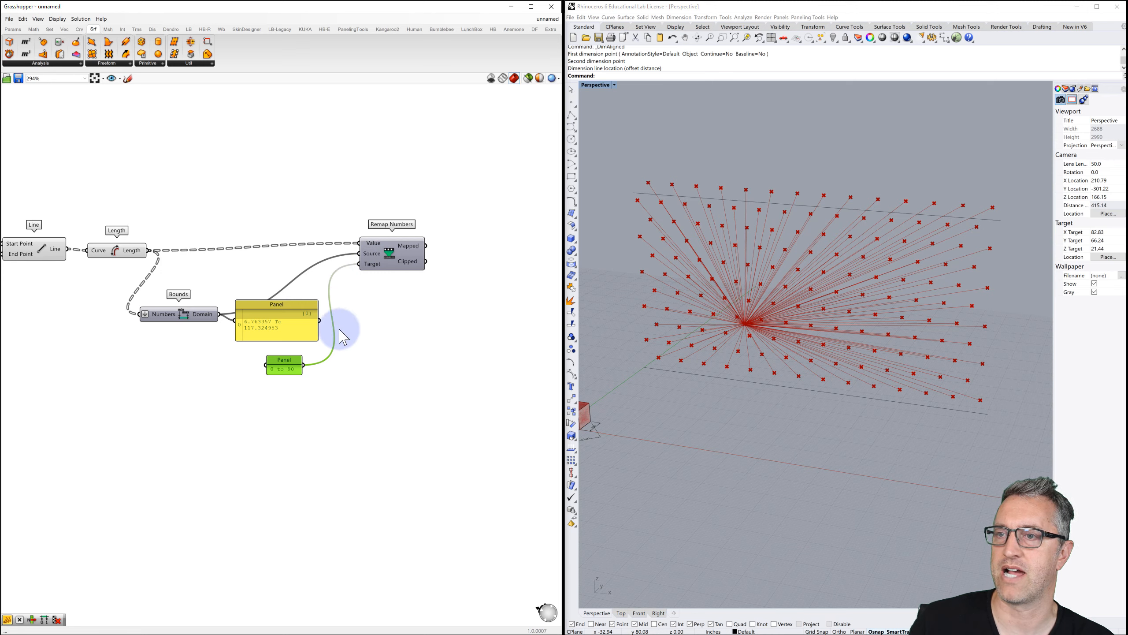
pyautogui.scroll(-3, 355, 316)
pyautogui.moveTo(357, 298); pyautogui.dragTo(342, 370, button='right')
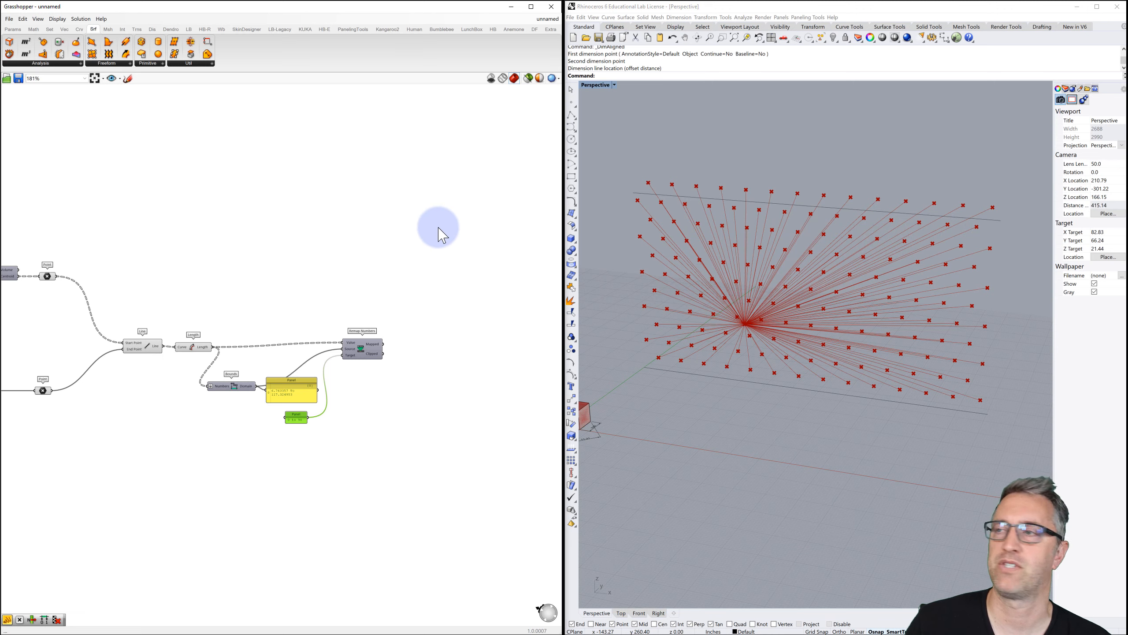
# Add a Rotate component to the definition.
pyautogui.scroll(-2, 372, 222)
pyautogui.moveTo(373, 245); pyautogui.dragTo(435, 249, button='right')
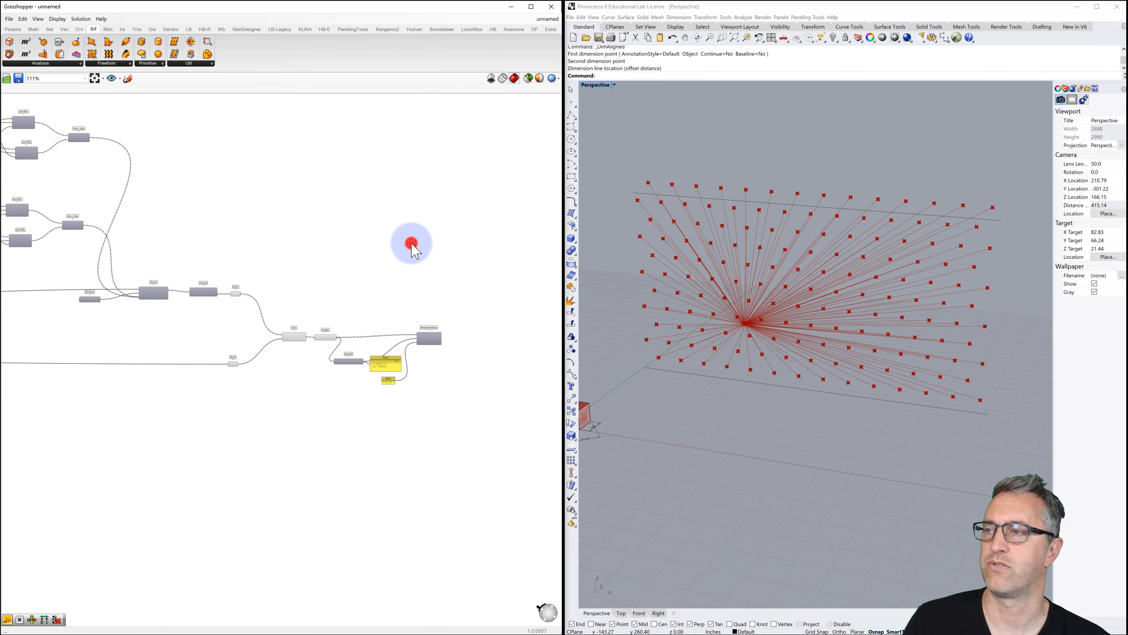
pyautogui.doubleClick(412, 244)
pyautogui.write('roata')
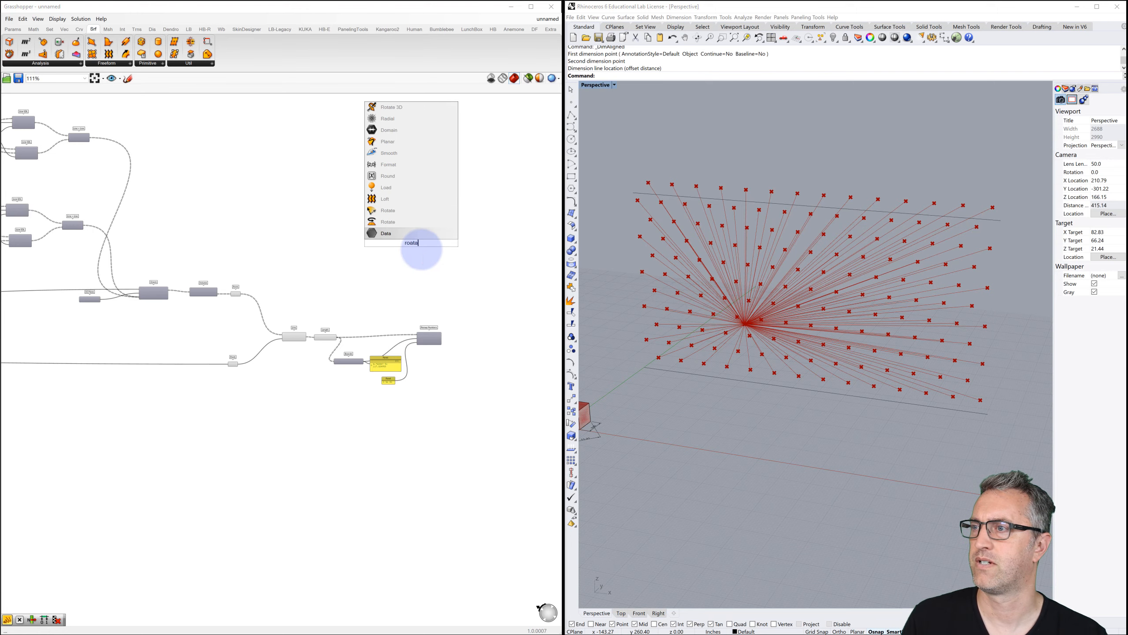
pyautogui.click(387, 222)
# Wire Orient's oriented bricks into Rotate's Geometry input.
pyautogui.scroll(3, 421, 249)
pyautogui.scroll(2, 420, 244)
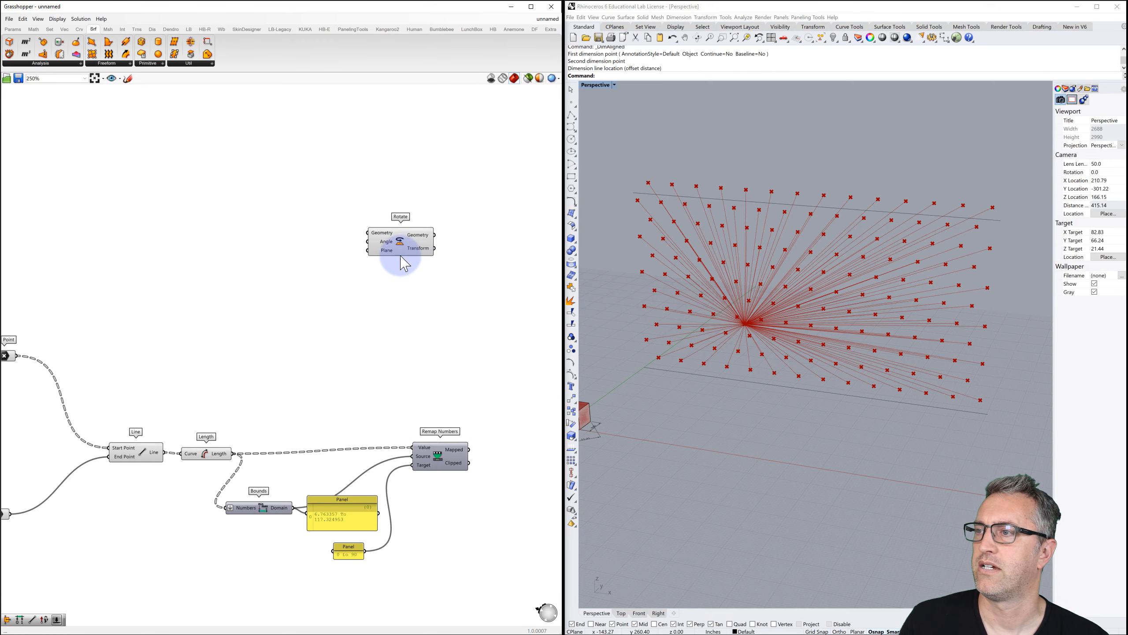
pyautogui.moveTo(399, 259); pyautogui.dragTo(403, 220, button='right')
pyautogui.scroll(-1, 405, 217)
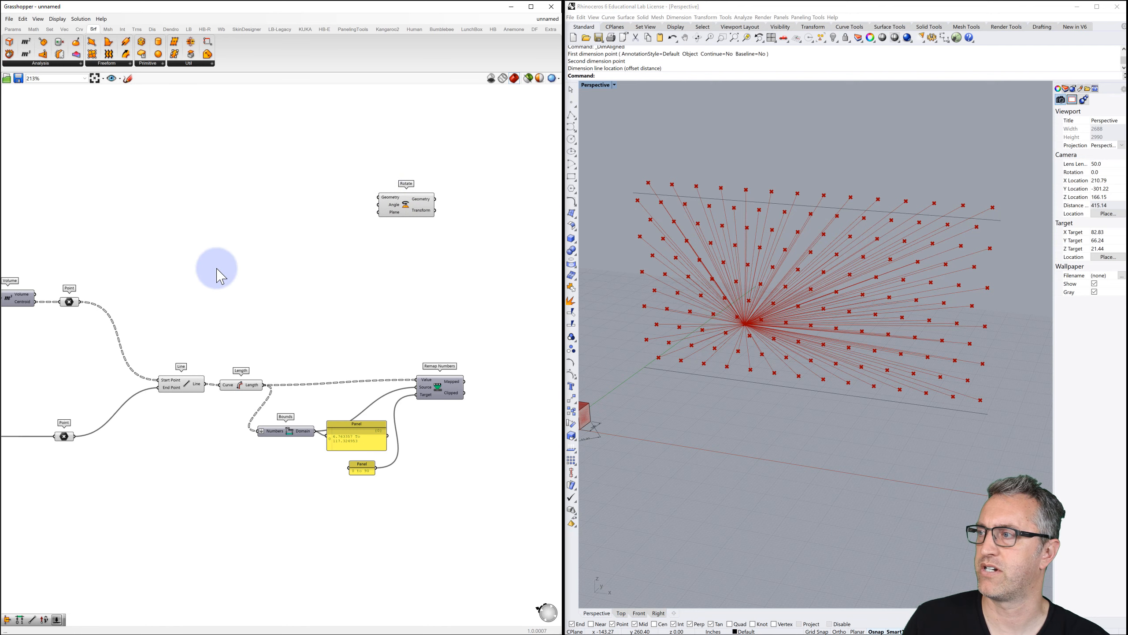
pyautogui.moveTo(137, 282); pyautogui.dragTo(239, 252, button='right')
pyautogui.moveTo(37, 271); pyautogui.dragTo(93, 241, button='right')
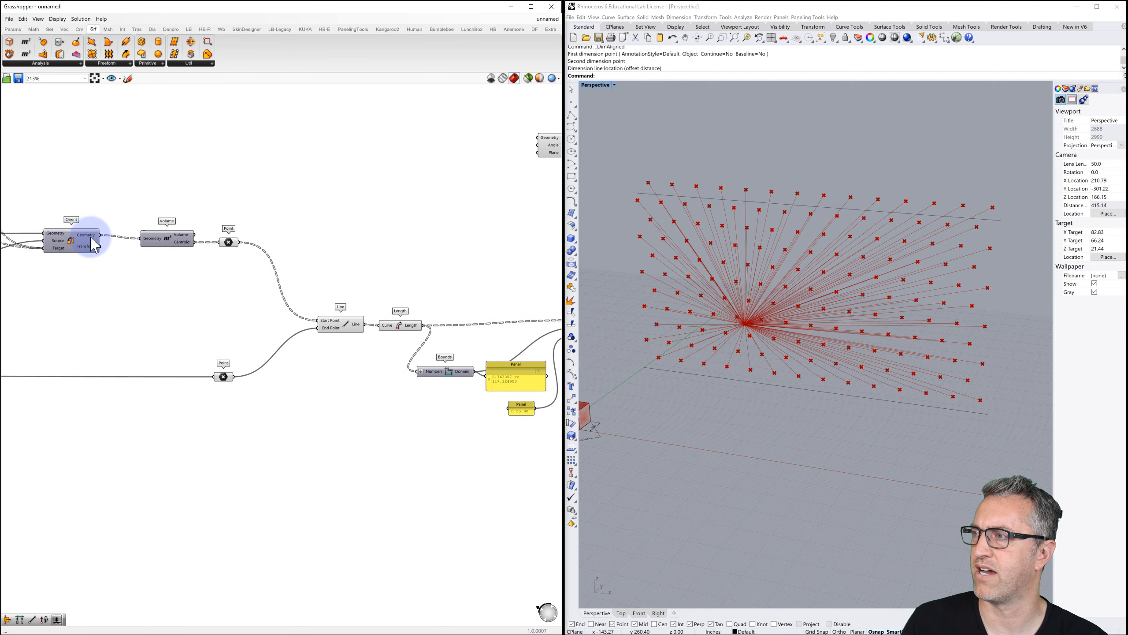
pyautogui.click(69, 241)
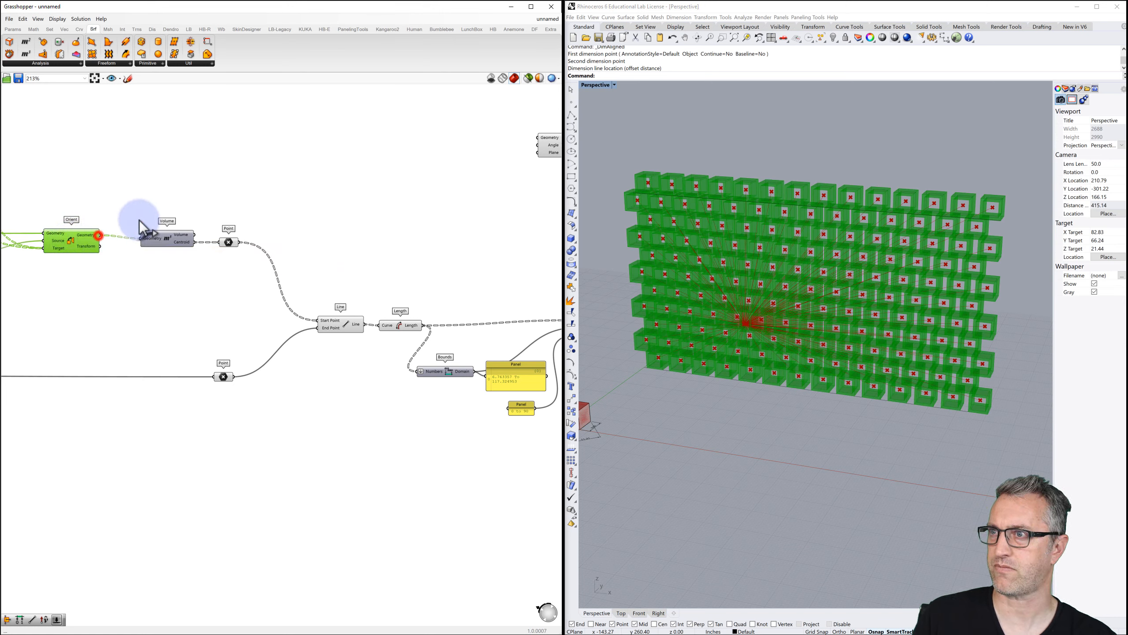
pyautogui.moveTo(139, 221); pyautogui.dragTo(533, 136)
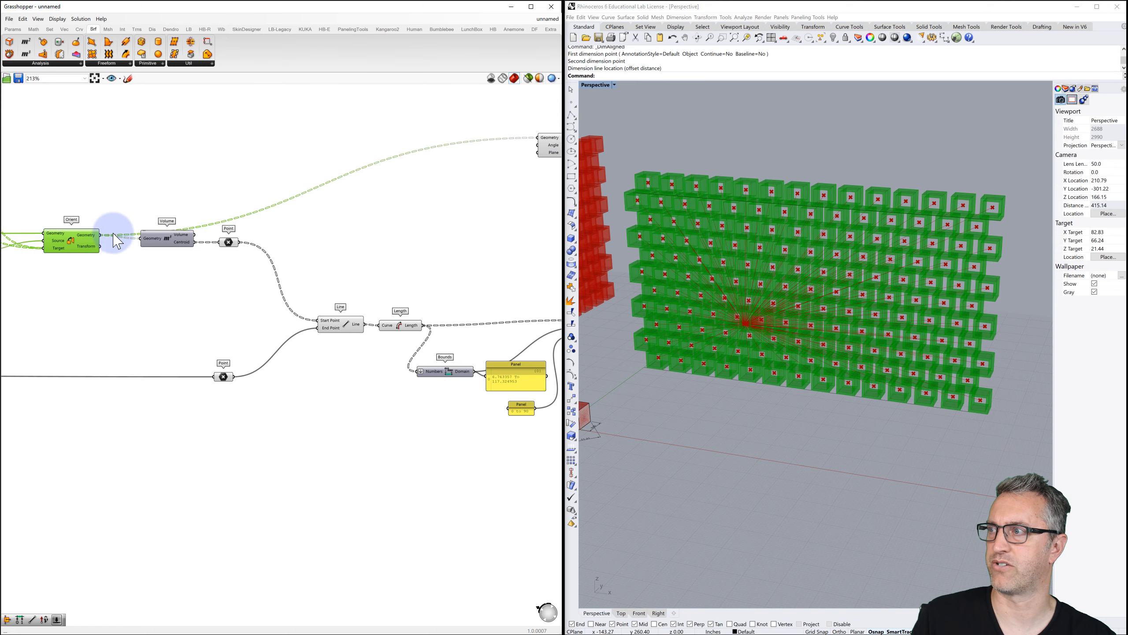
# Turn off Orient's preview to hide the unrotated bricks.
pyautogui.click(51, 203)
pyautogui.click(71, 241)
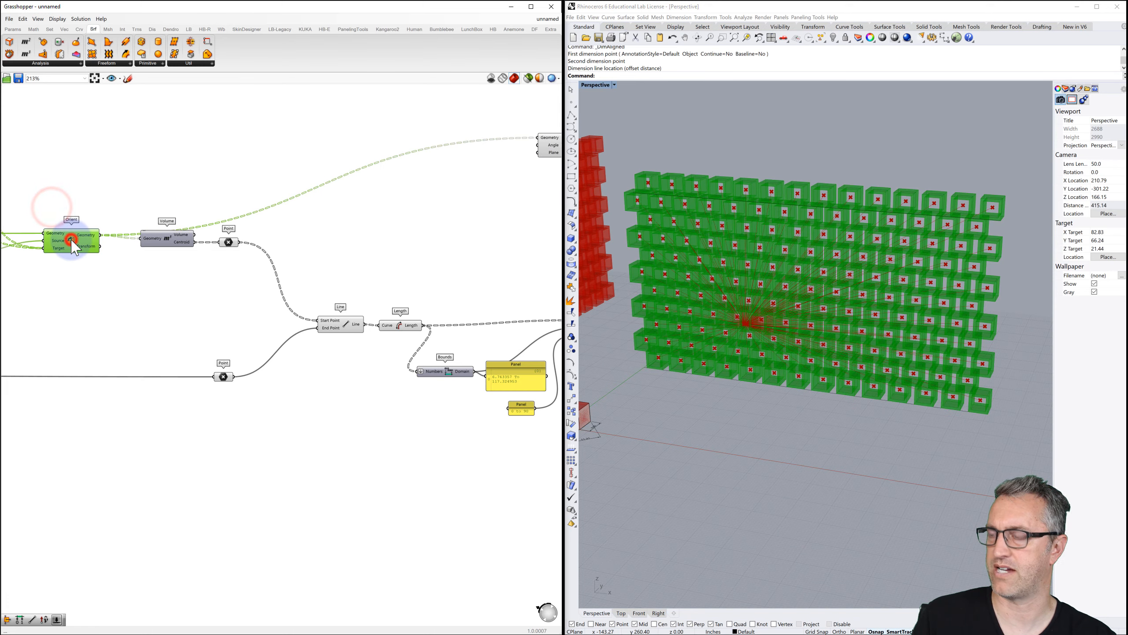
pyautogui.hotkey('ctrl', 'q')
# Set Rotate's Angle input to use Degrees.
pyautogui.moveTo(362, 199); pyautogui.dragTo(292, 206, button='right')
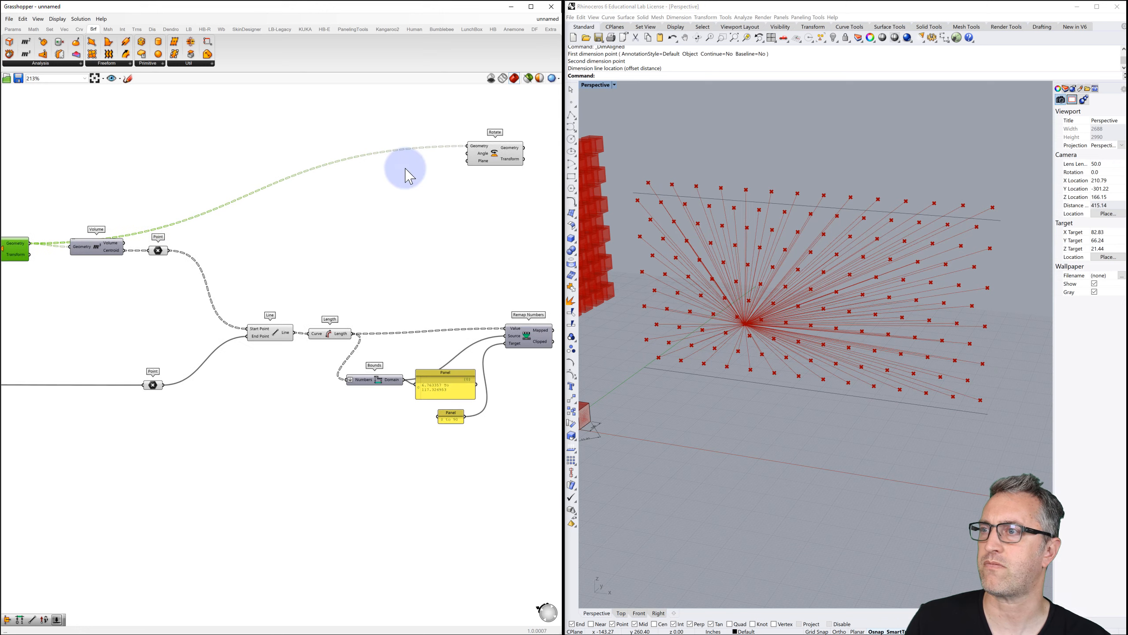
pyautogui.rightClick(483, 153)
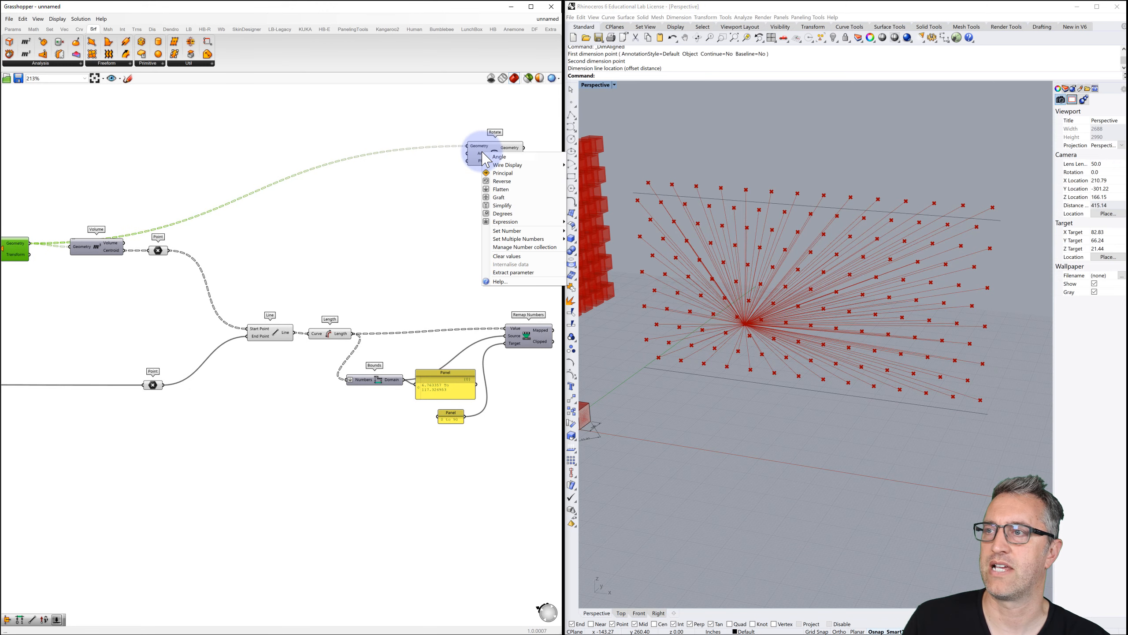
pyautogui.click(503, 214)
# Feed Remap Numbers' Mapped values into Rotate's Angle and the brick centroids into its Plane.
pyautogui.moveTo(504, 245); pyautogui.dragTo(466, 244, button='right')
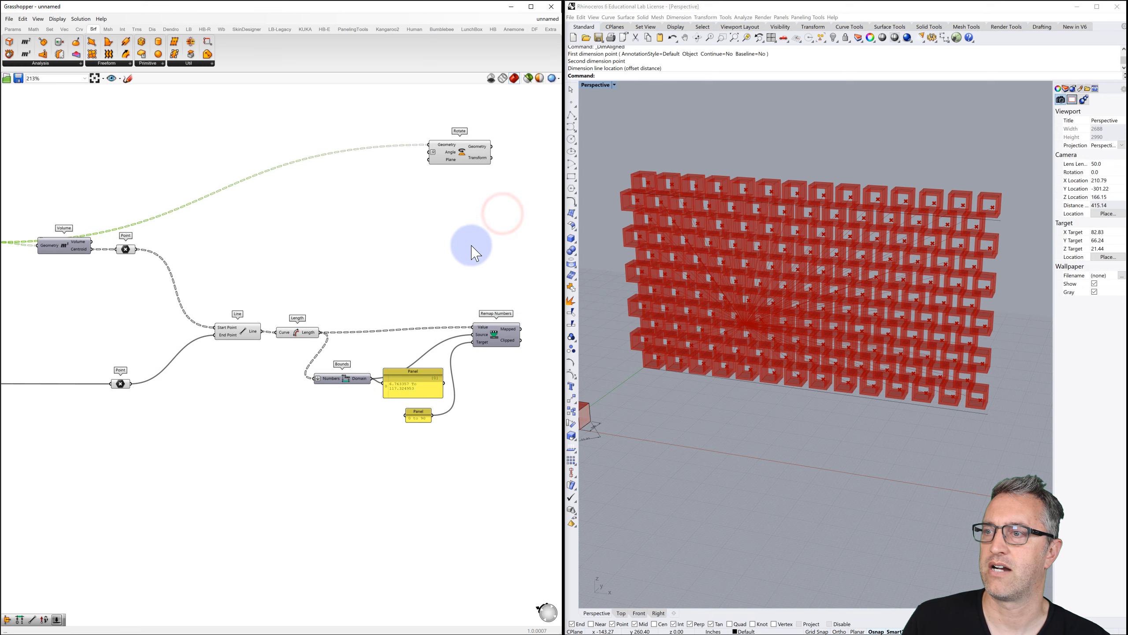
pyautogui.moveTo(523, 333); pyautogui.dragTo(430, 153)
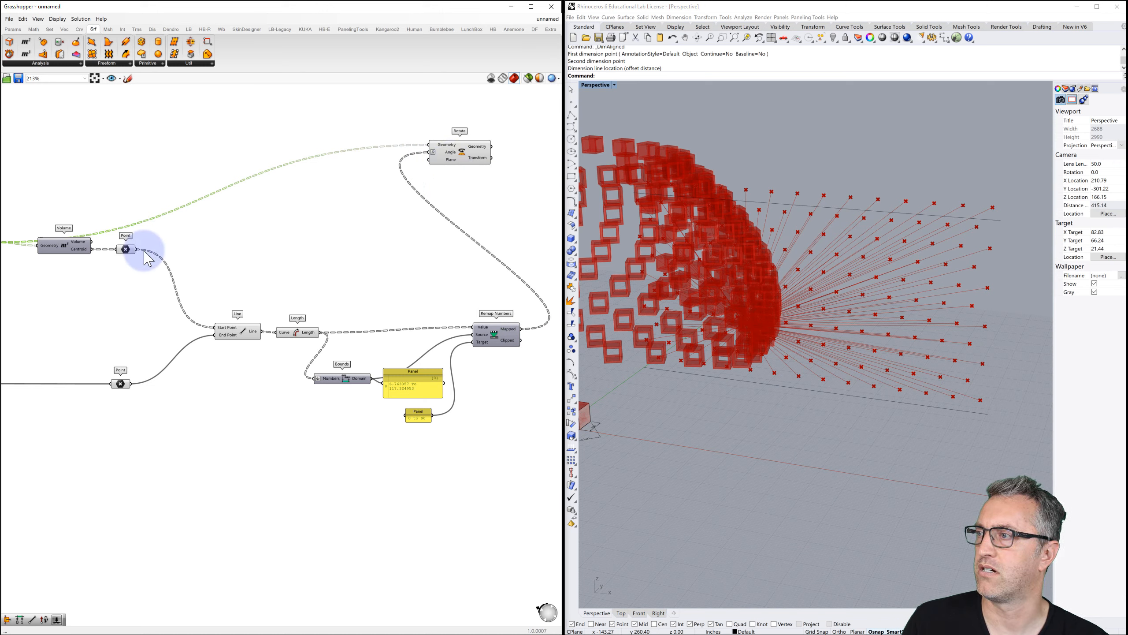
pyautogui.moveTo(137, 249); pyautogui.dragTo(429, 160)
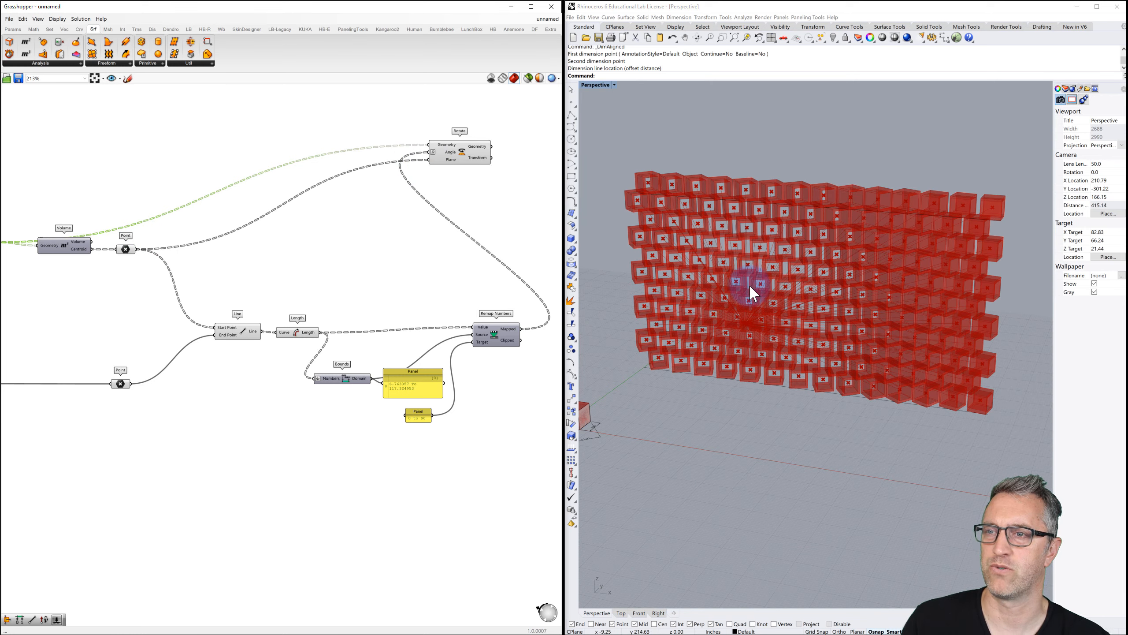
pyautogui.moveTo(733, 322); pyautogui.dragTo(760, 307, button='right')
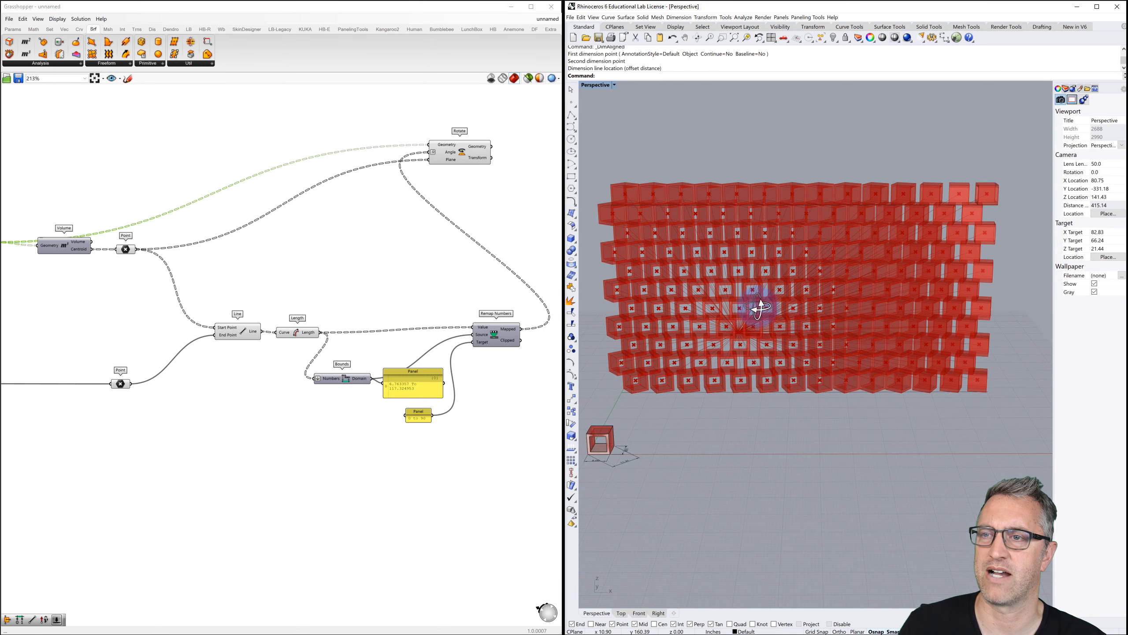
# Turn off the Line component's preview and orbit to view the rotated bricks.
pyautogui.click(239, 330)
pyautogui.hotkey('ctrl', 'q')
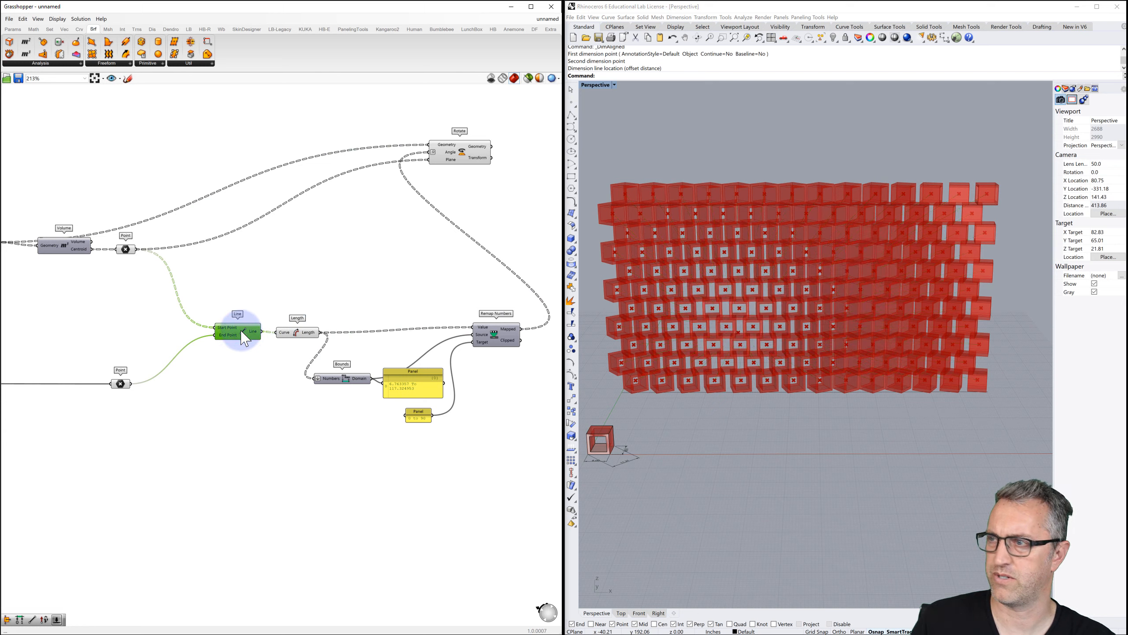
pyautogui.click(126, 249)
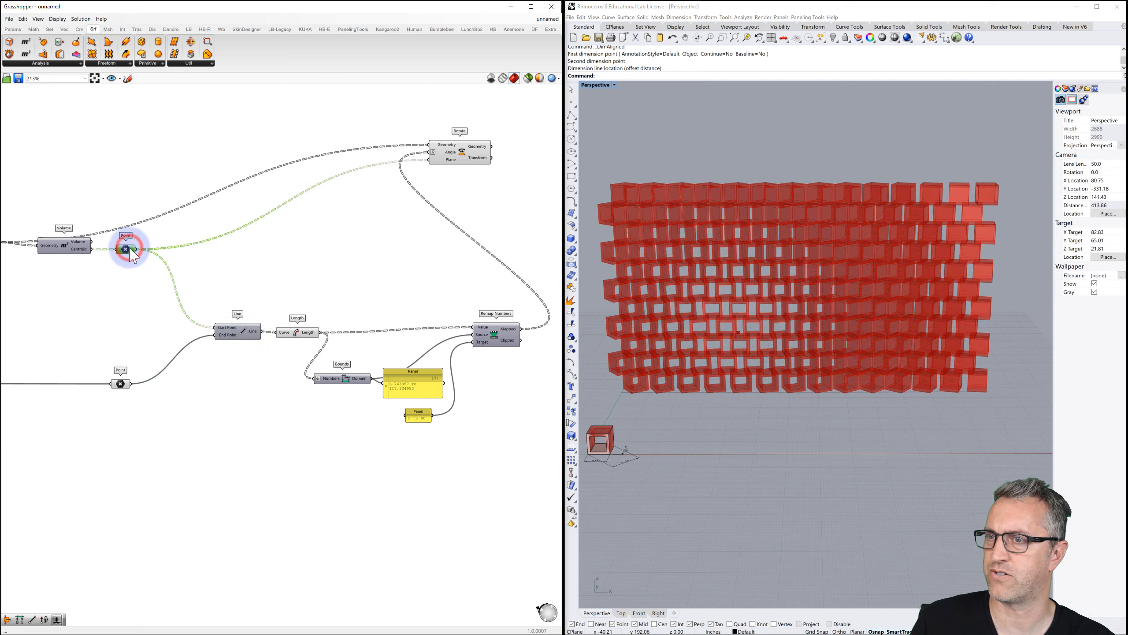
pyautogui.click(121, 383)
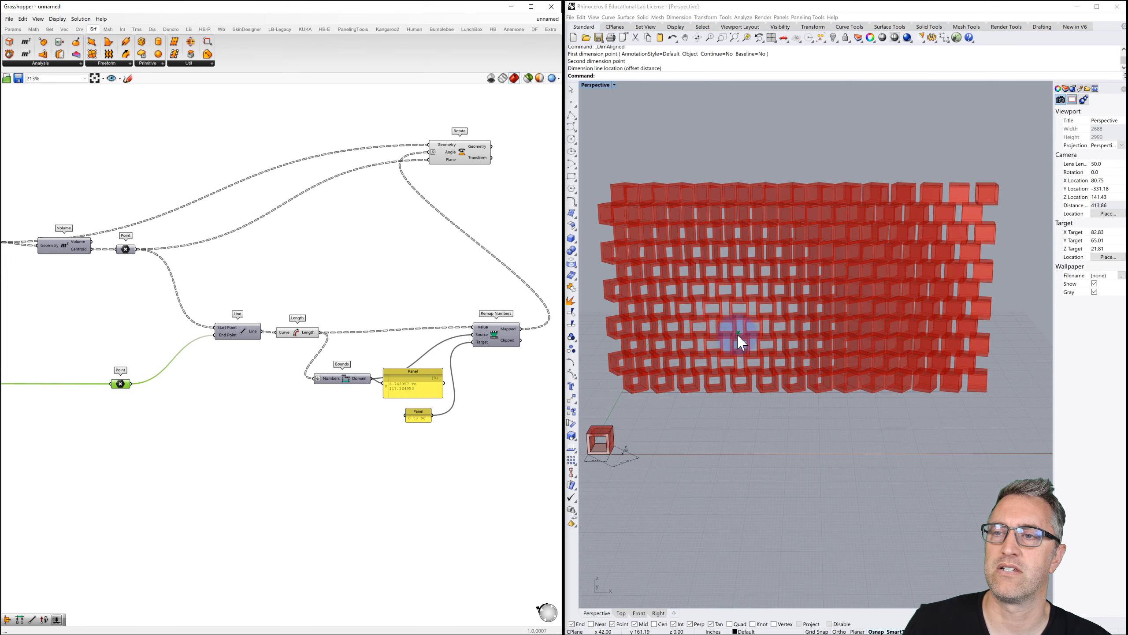
pyautogui.moveTo(739, 334); pyautogui.dragTo(732, 323, button='right')
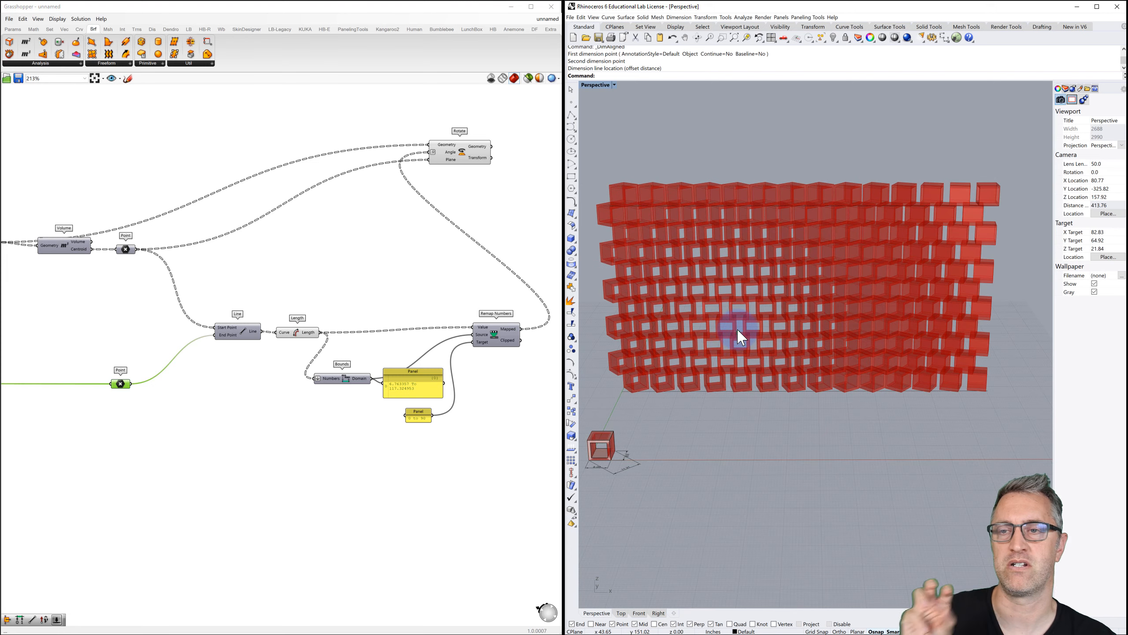
# Move the bounds panel aside and place a new empty Panel next to Remap Numbers.
pyautogui.moveTo(735, 326)
pyautogui.mouseDown(button='right')
pyautogui.moveTo(725, 315)
pyautogui.moveTo(721, 325)
pyautogui.mouseUp(button='right')
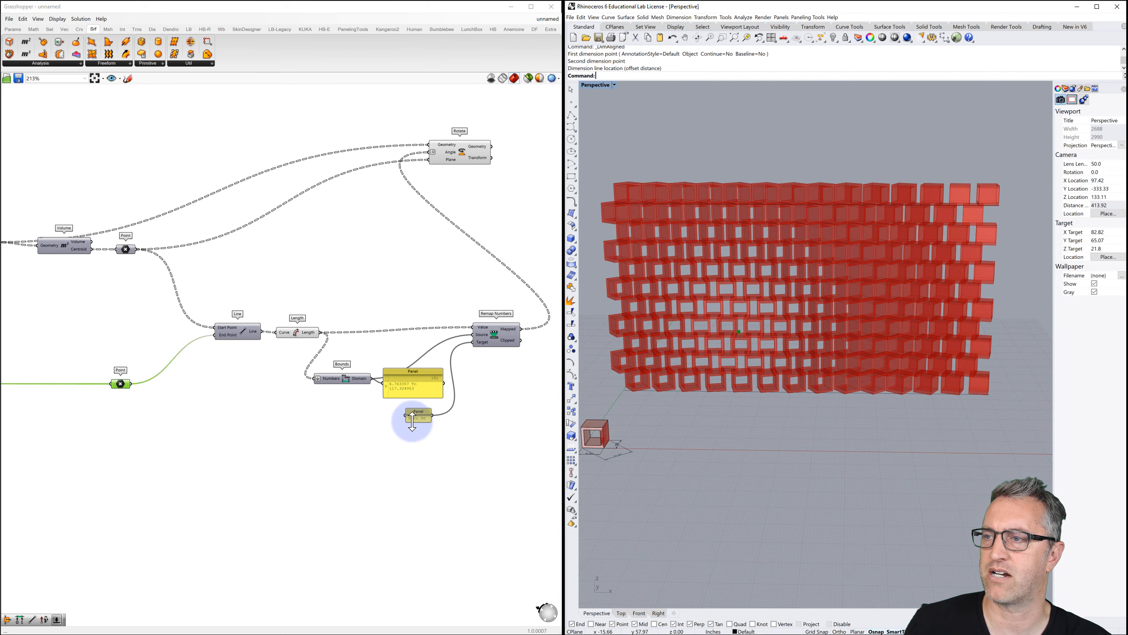
pyautogui.scroll(1, 412, 422)
pyautogui.moveTo(403, 422); pyautogui.dragTo(402, 421, button='right')
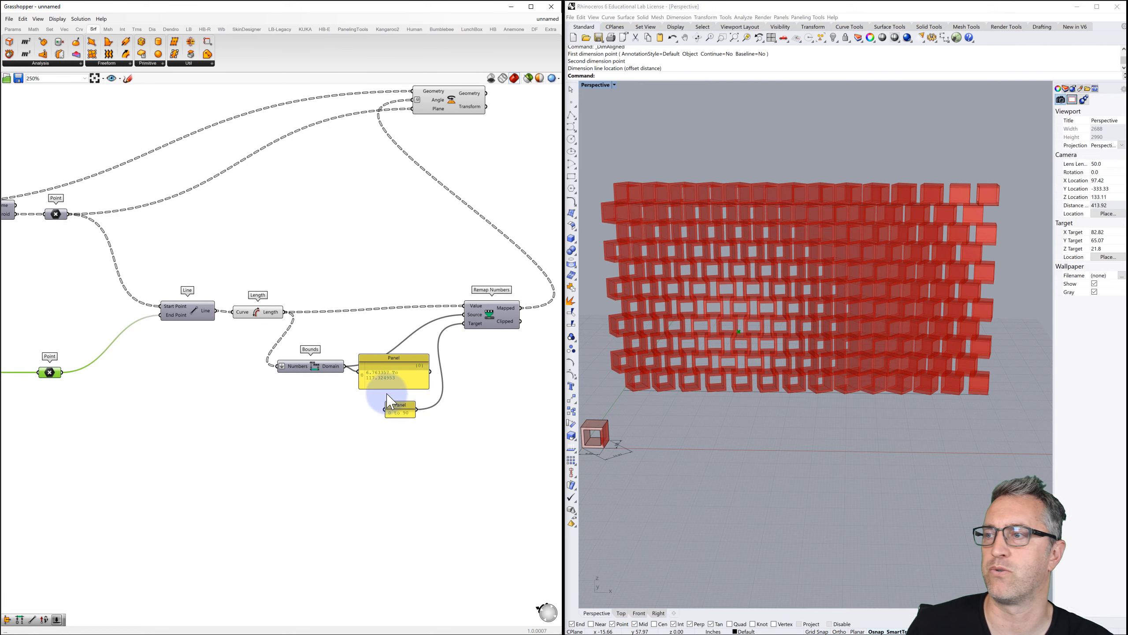
pyautogui.scroll(2, 390, 386)
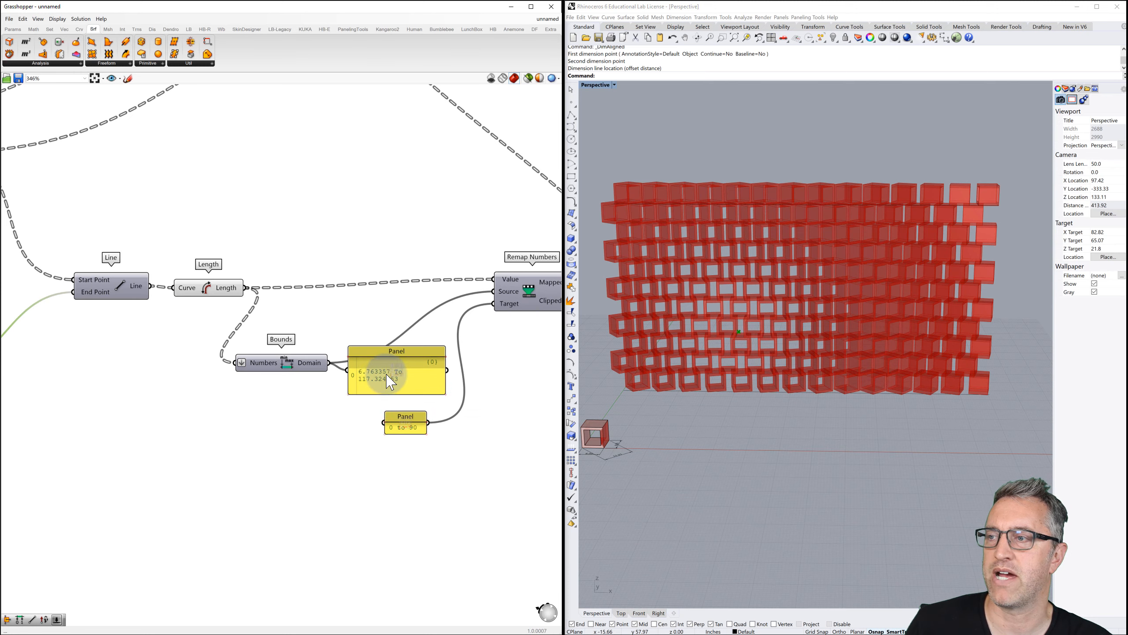
pyautogui.moveTo(388, 354); pyautogui.dragTo(288, 412)
pyautogui.doubleClick(379, 323)
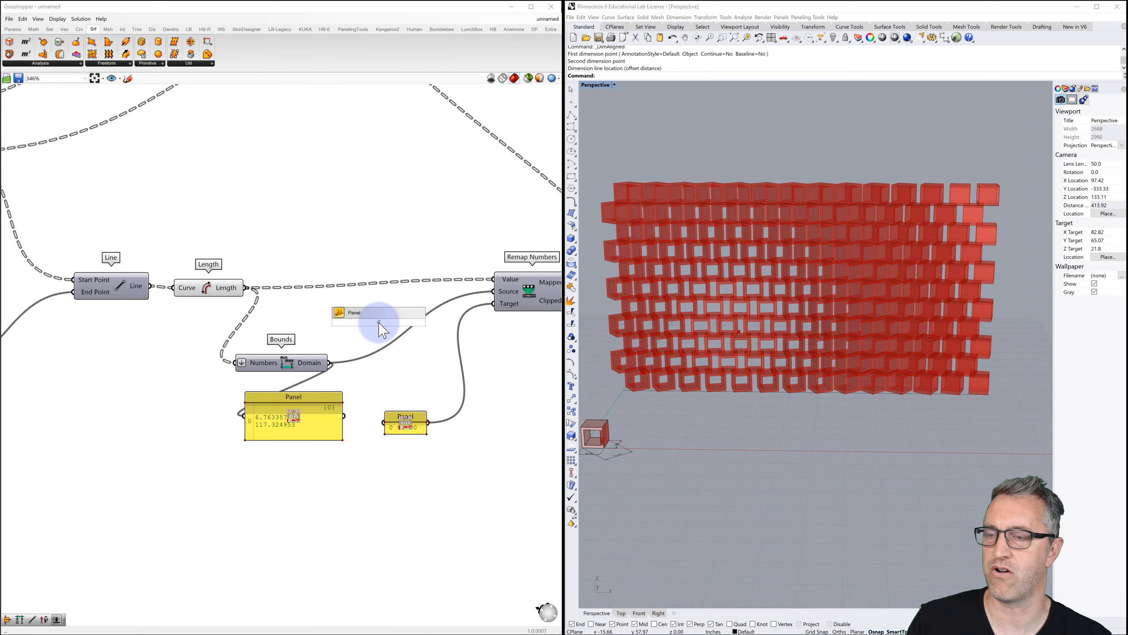
pyautogui.click(377, 306)
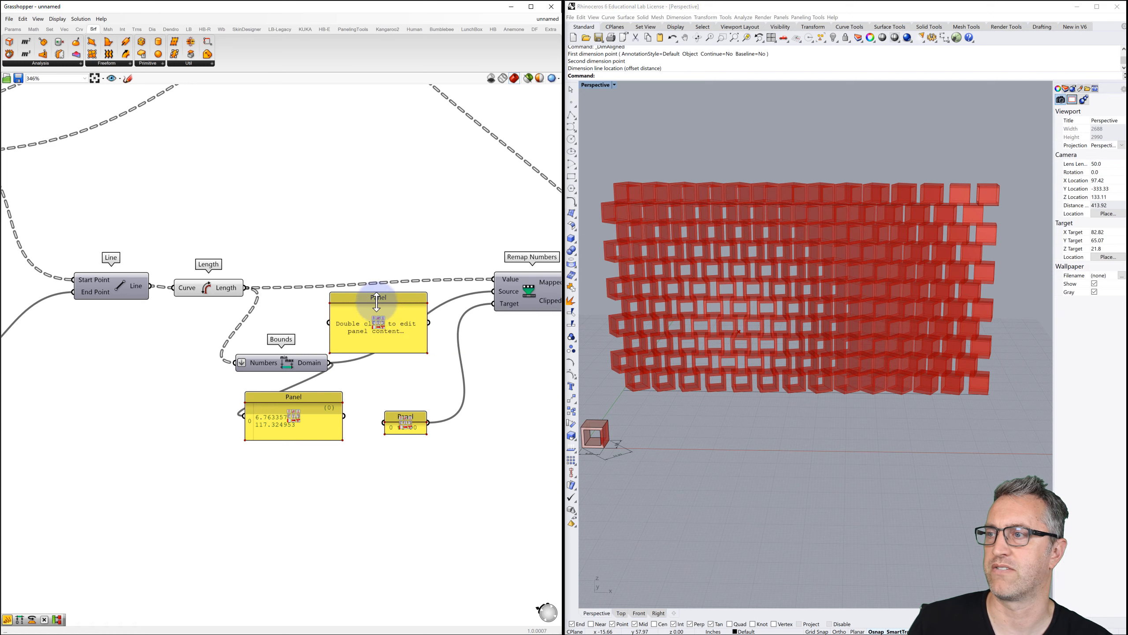
pyautogui.scroll(-3, 395, 348)
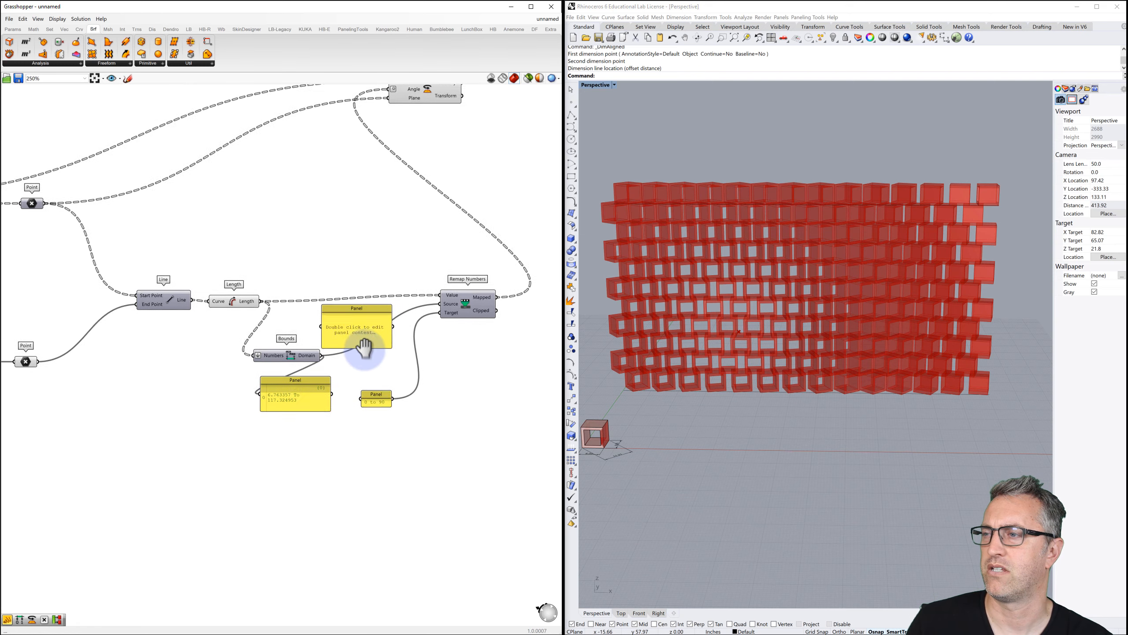
# Shorten the new panel and enter the range '0 to 50' as its text.
pyautogui.moveTo(366, 345); pyautogui.dragTo(361, 334)
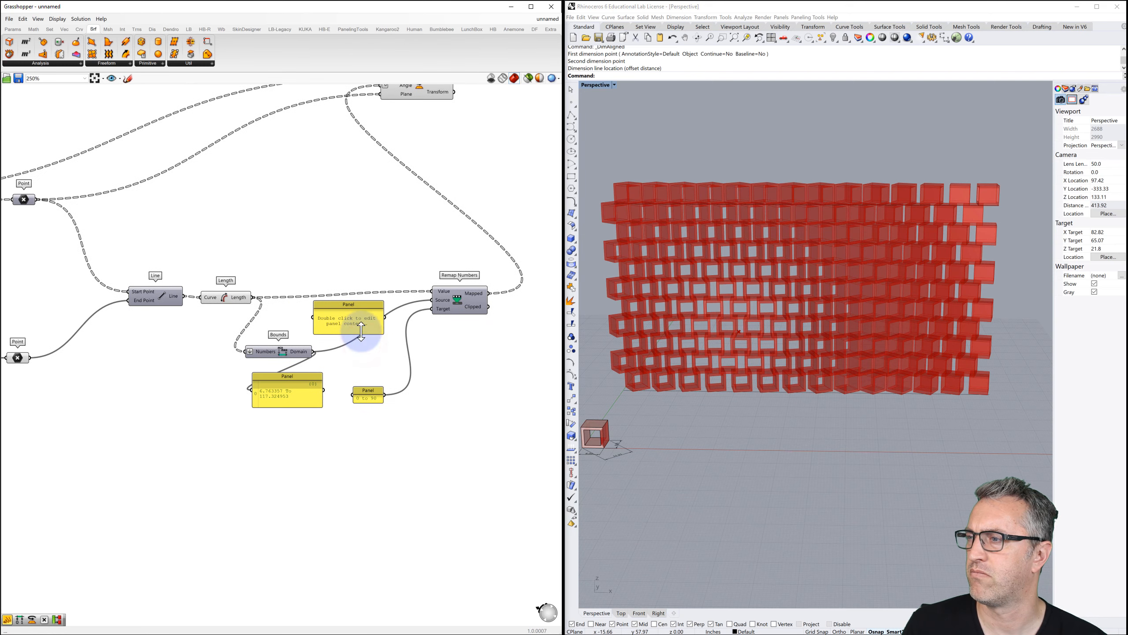
pyautogui.doubleClick(349, 326)
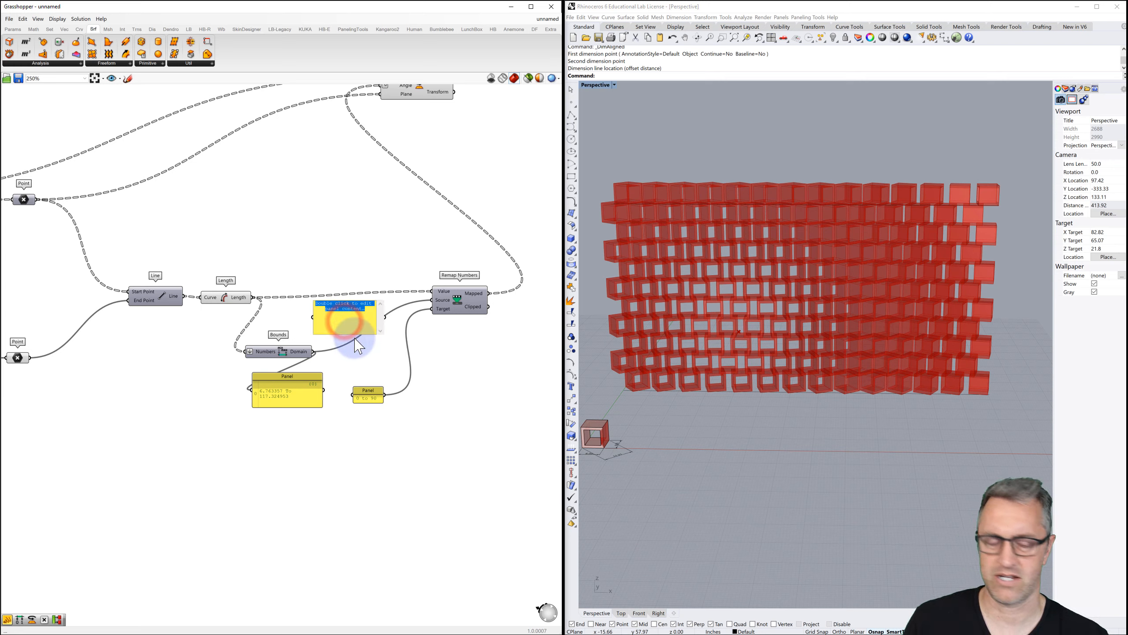
pyautogui.write('0')
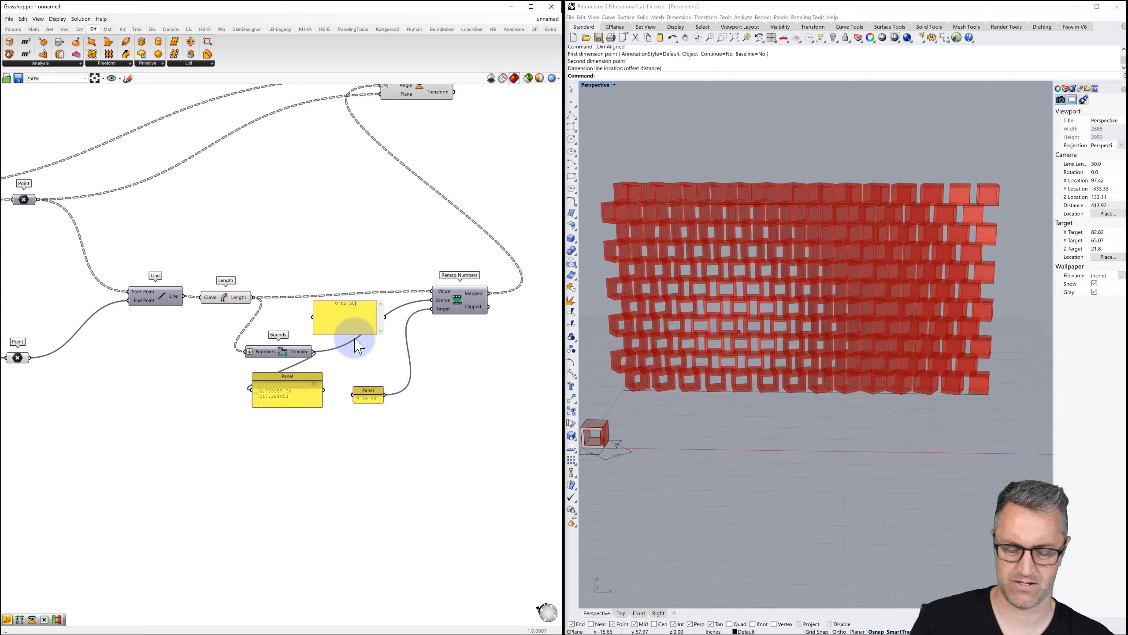
pyautogui.write('to 50')
pyautogui.press('Return')
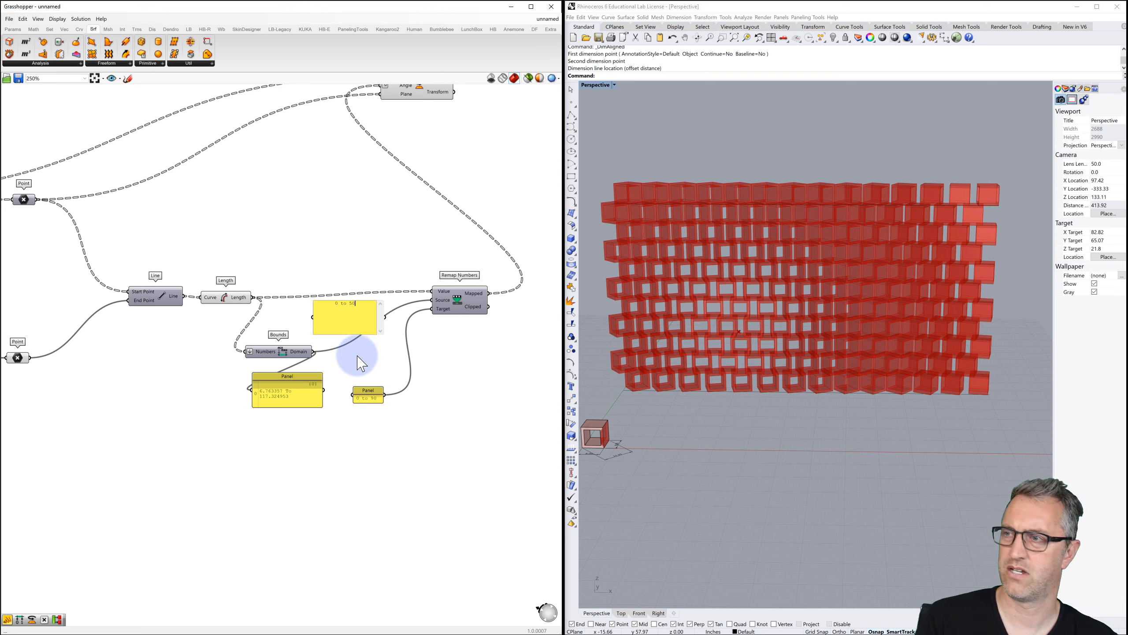
pyautogui.click(373, 358)
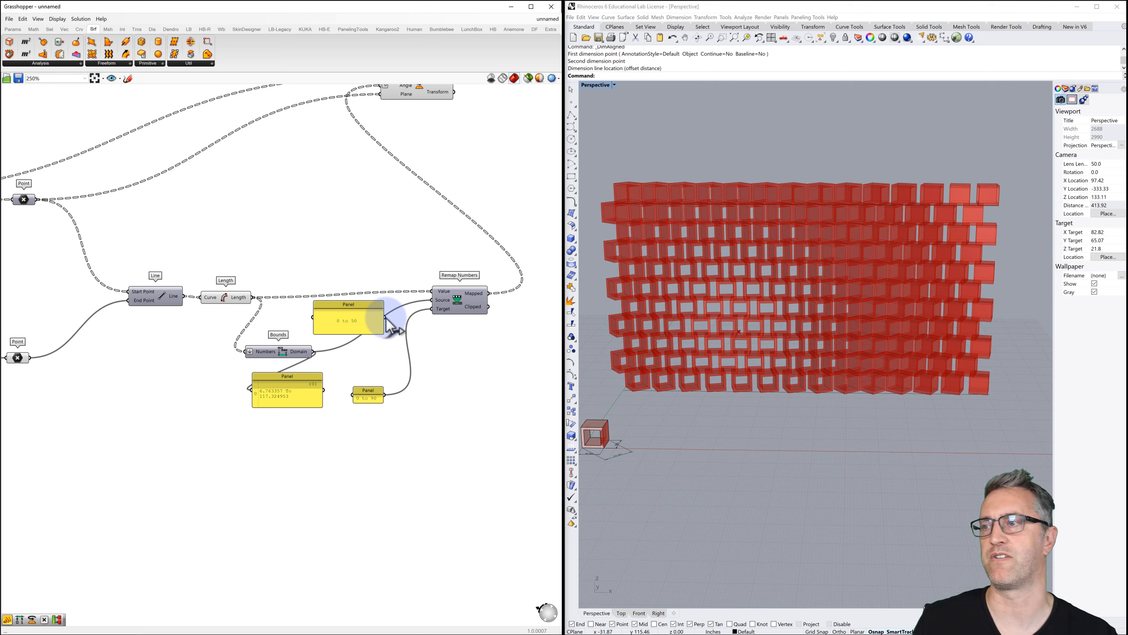
# Wire the 0 to 50 panel into Remap Numbers' Source input and inspect the changed wall.
pyautogui.moveTo(386, 318); pyautogui.dragTo(433, 300)
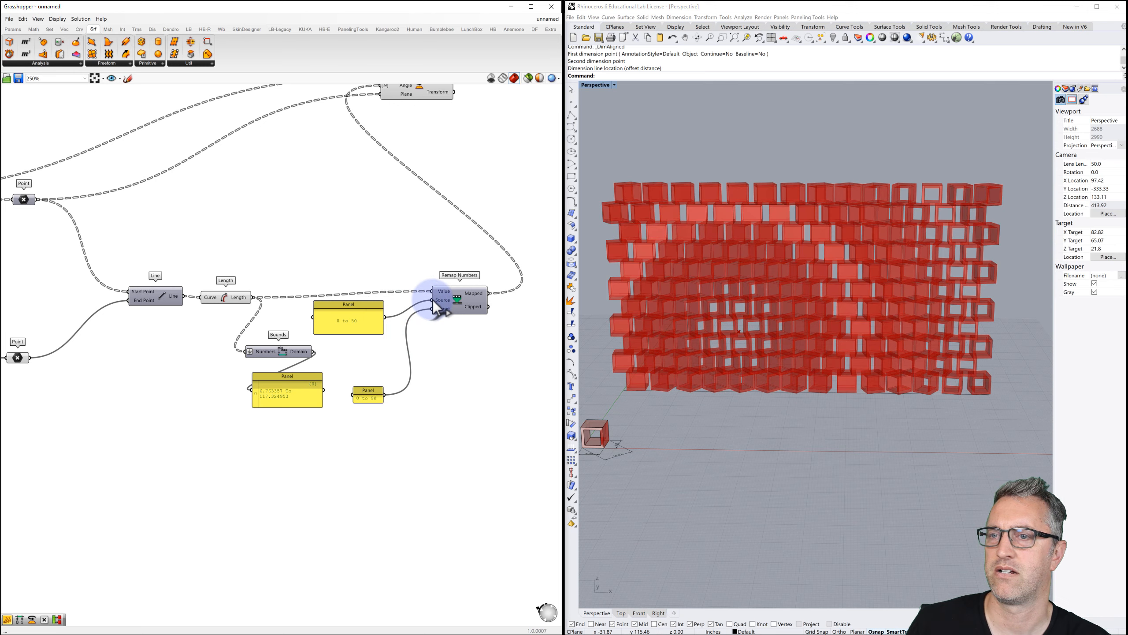
pyautogui.moveTo(718, 320)
pyautogui.mouseDown(button='right')
pyautogui.moveTo(710, 329)
pyautogui.moveTo(714, 313)
pyautogui.moveTo(728, 316)
pyautogui.mouseUp(button='right')
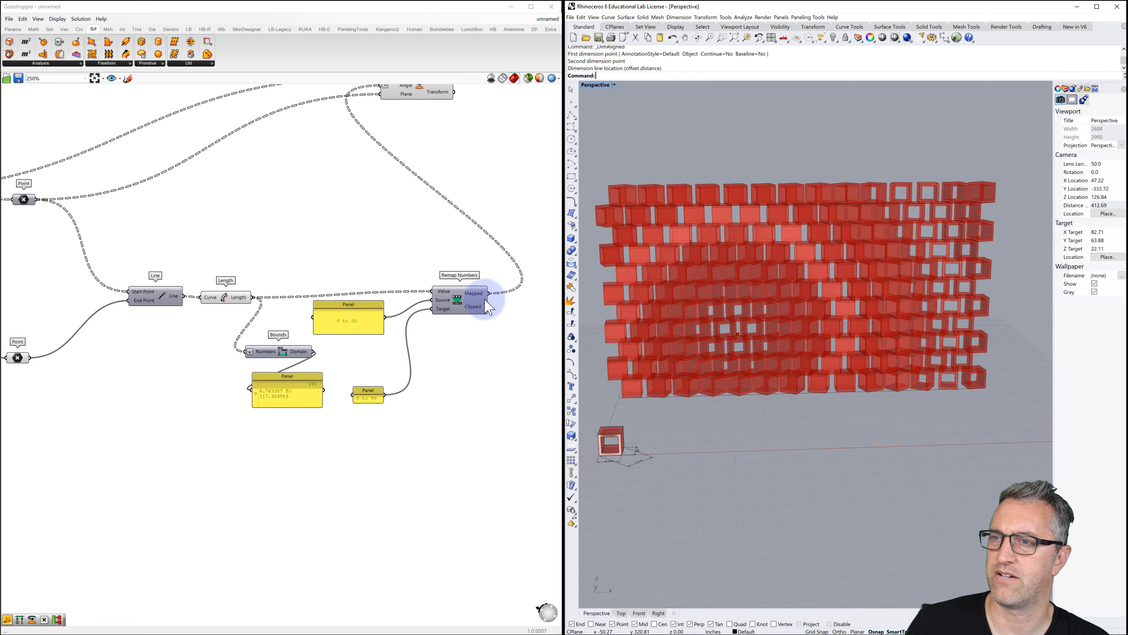
# Change the panel's range from 0 to 50 to 0 to 120 and review the wall.
pyautogui.doubleClick(350, 320)
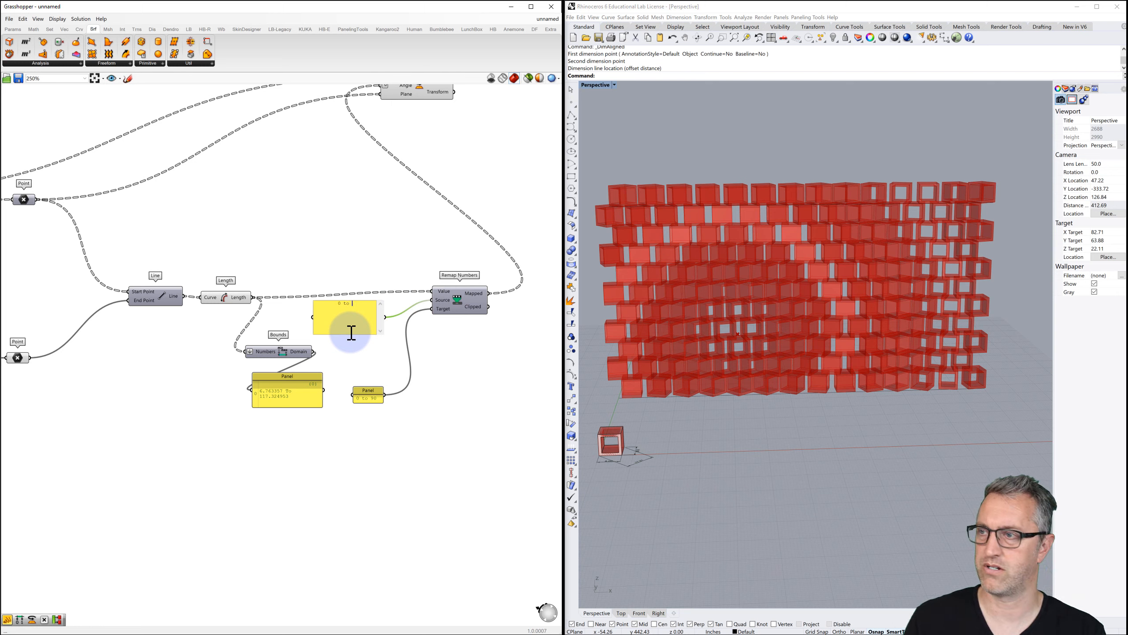
pyautogui.write('0 to 120')
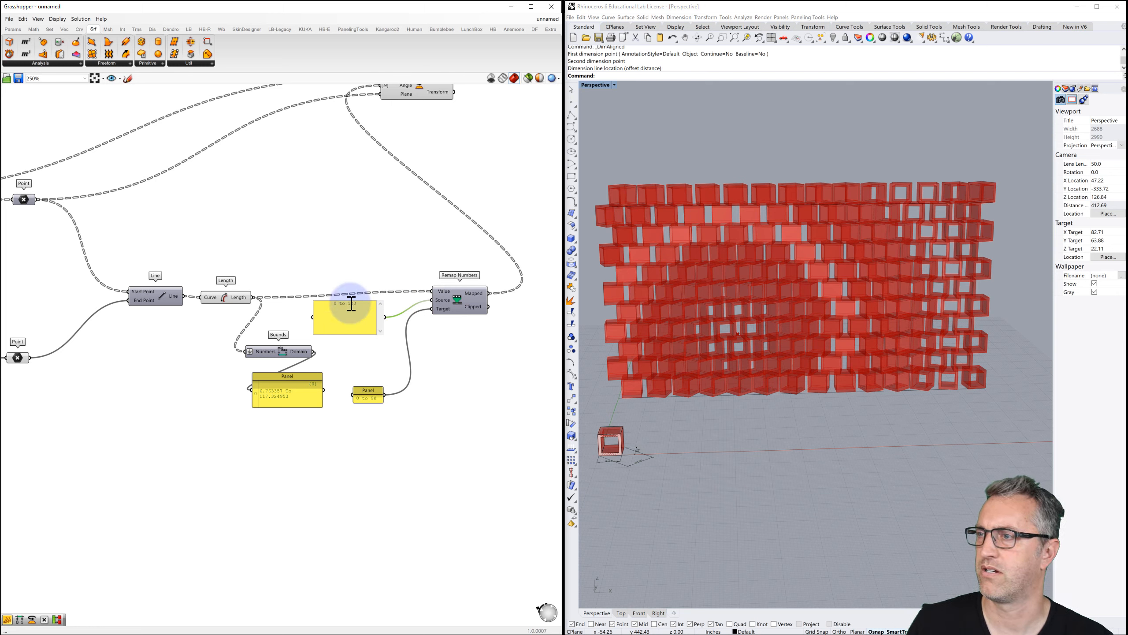
pyautogui.click(362, 256)
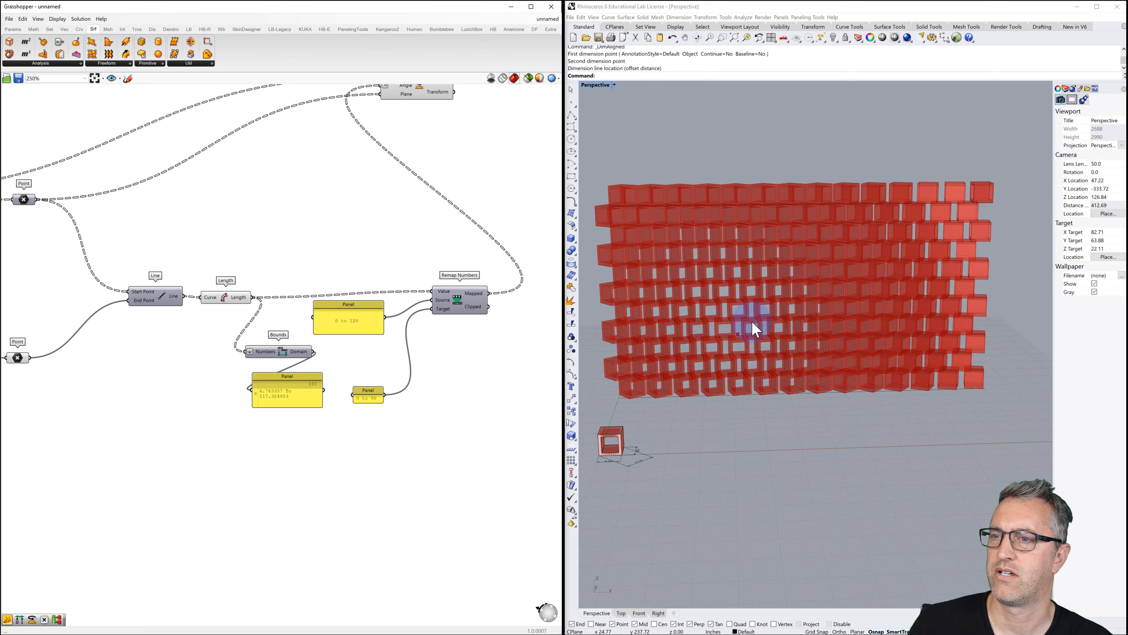
pyautogui.moveTo(743, 338); pyautogui.dragTo(742, 332, button='right')
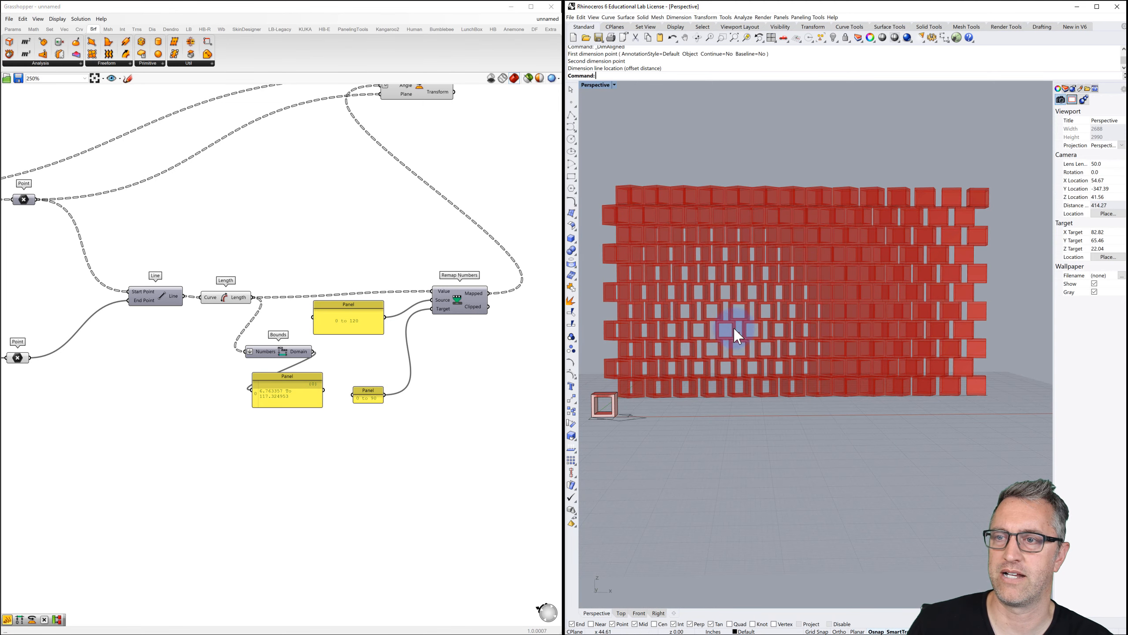
pyautogui.moveTo(735, 323); pyautogui.dragTo(737, 334, button='right')
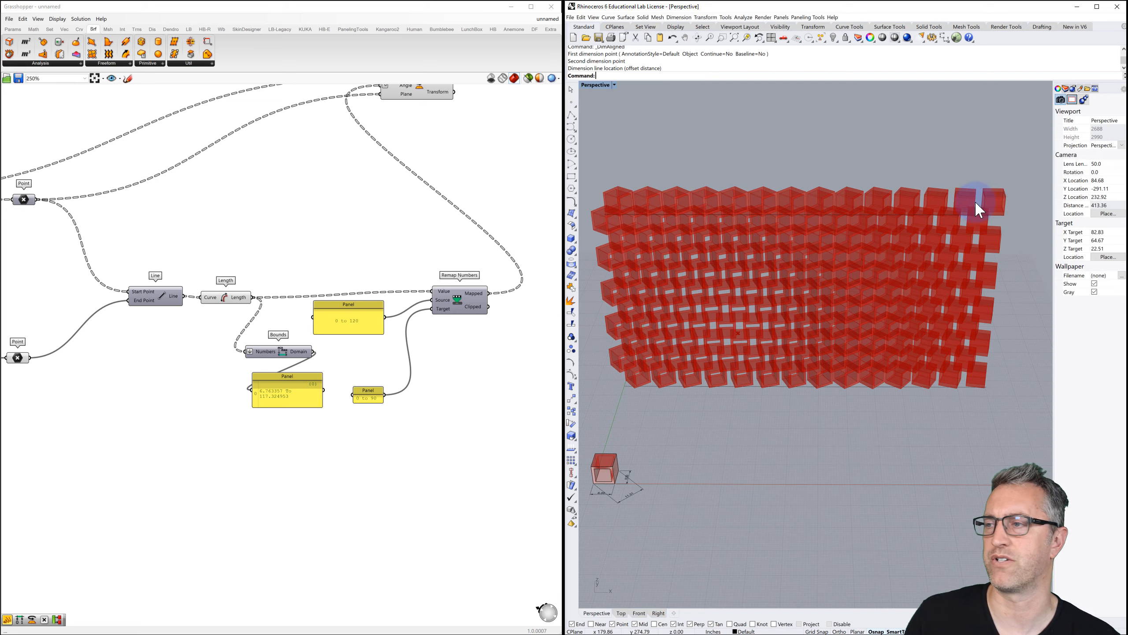
# Drag the MD Slider attractor to about 0.46, 0.3.
pyautogui.moveTo(222, 310); pyautogui.dragTo(432, 260, button='right')
pyautogui.scroll(-2, 409, 258)
pyautogui.moveTo(189, 276); pyautogui.dragTo(407, 272, button='right')
pyautogui.moveTo(191, 263); pyautogui.dragTo(396, 267, button='right')
pyautogui.scroll(3, 151, 307)
pyautogui.moveTo(52, 319); pyautogui.dragTo(101, 278)
# Reshape the wall's upper guide curve by pulling two of its control points.
pyautogui.moveTo(817, 253); pyautogui.dragTo(874, 223, button='right')
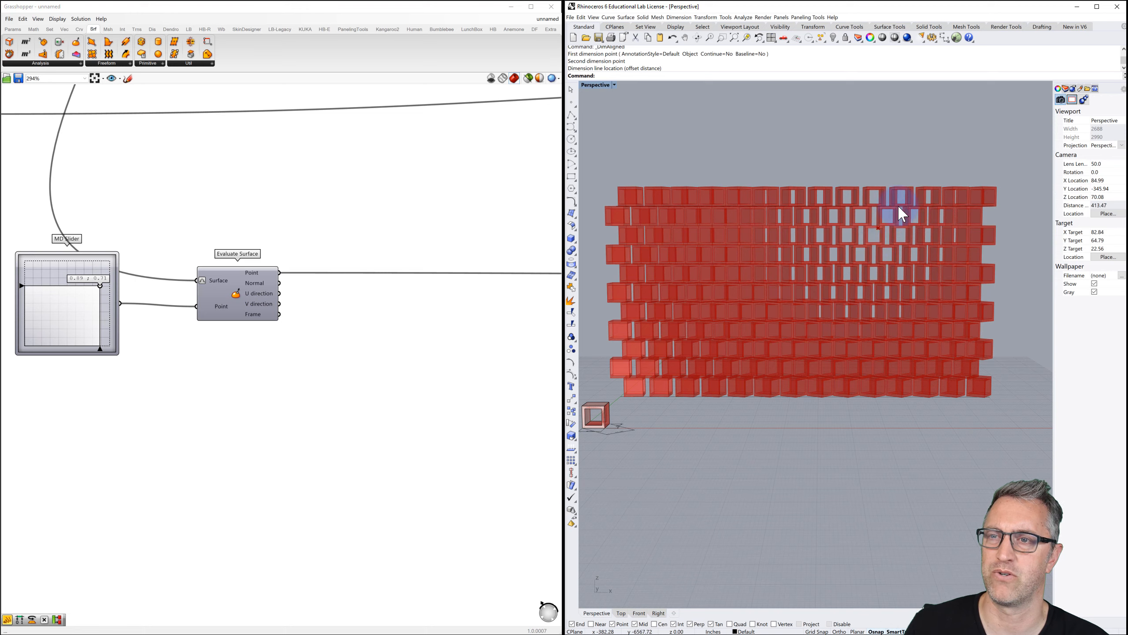
pyautogui.moveTo(840, 263); pyautogui.dragTo(709, 321, button='right')
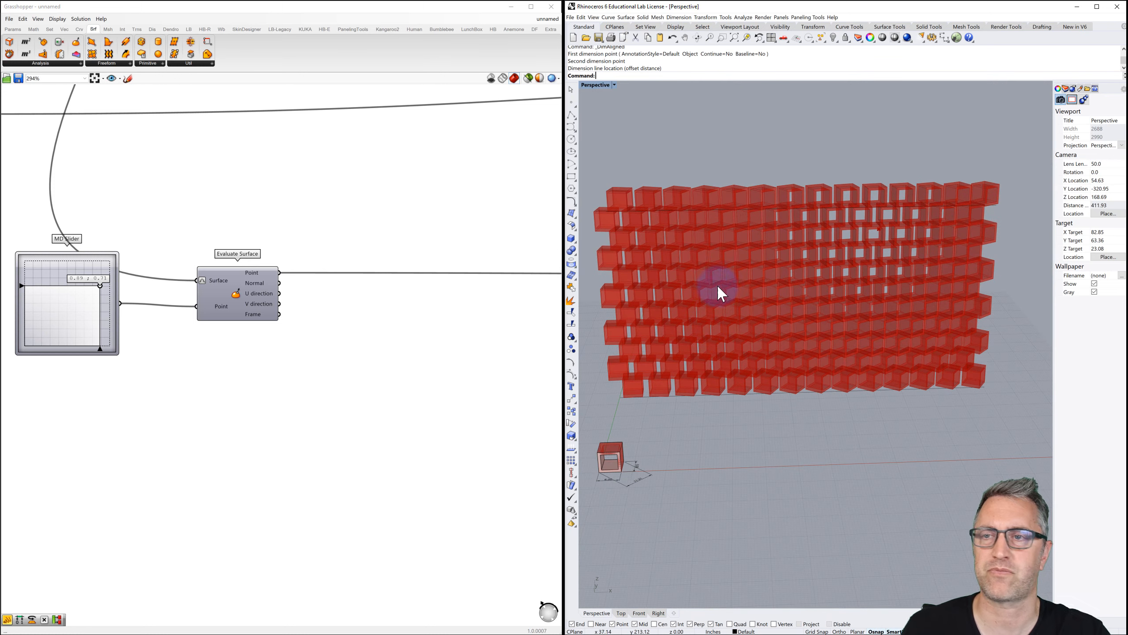
pyautogui.moveTo(772, 259); pyautogui.dragTo(763, 287, button='right')
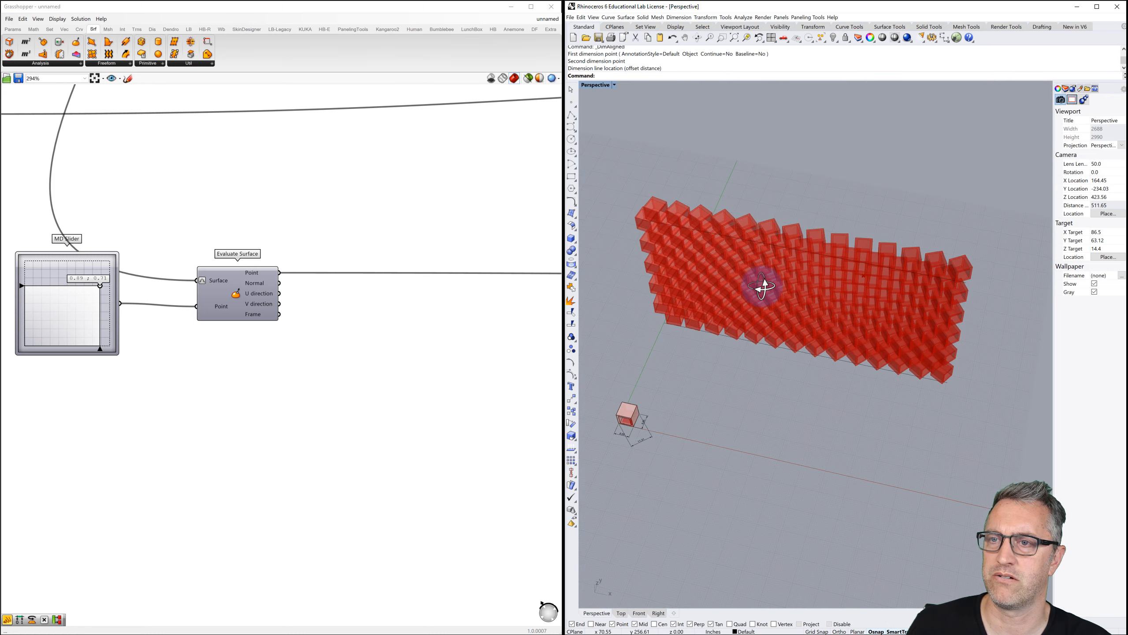
pyautogui.click(775, 245)
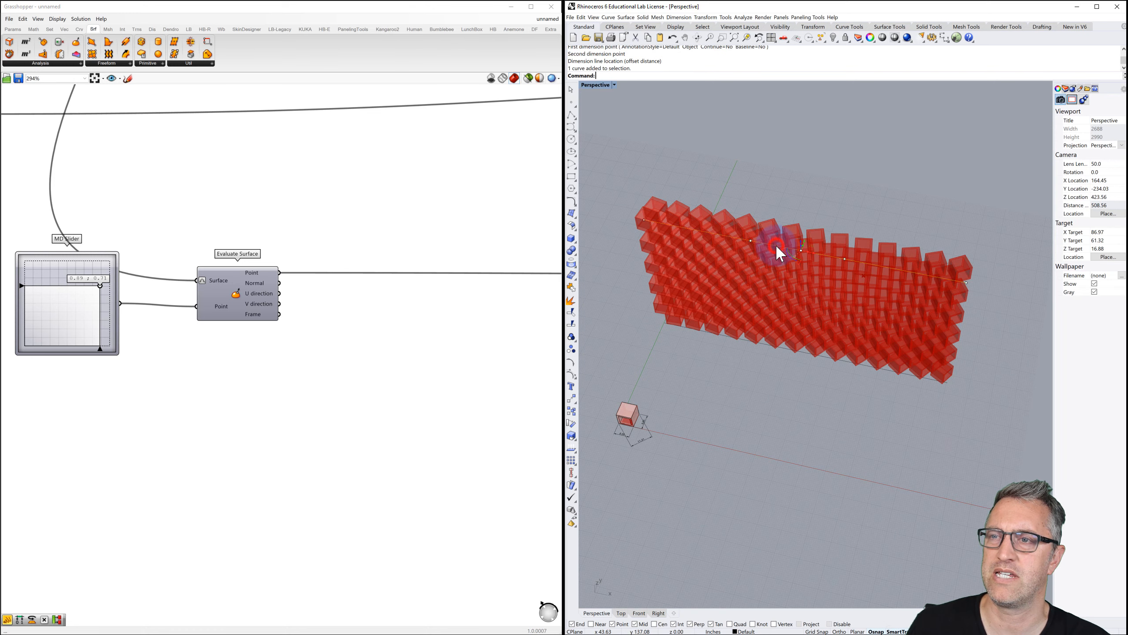
pyautogui.click(752, 239)
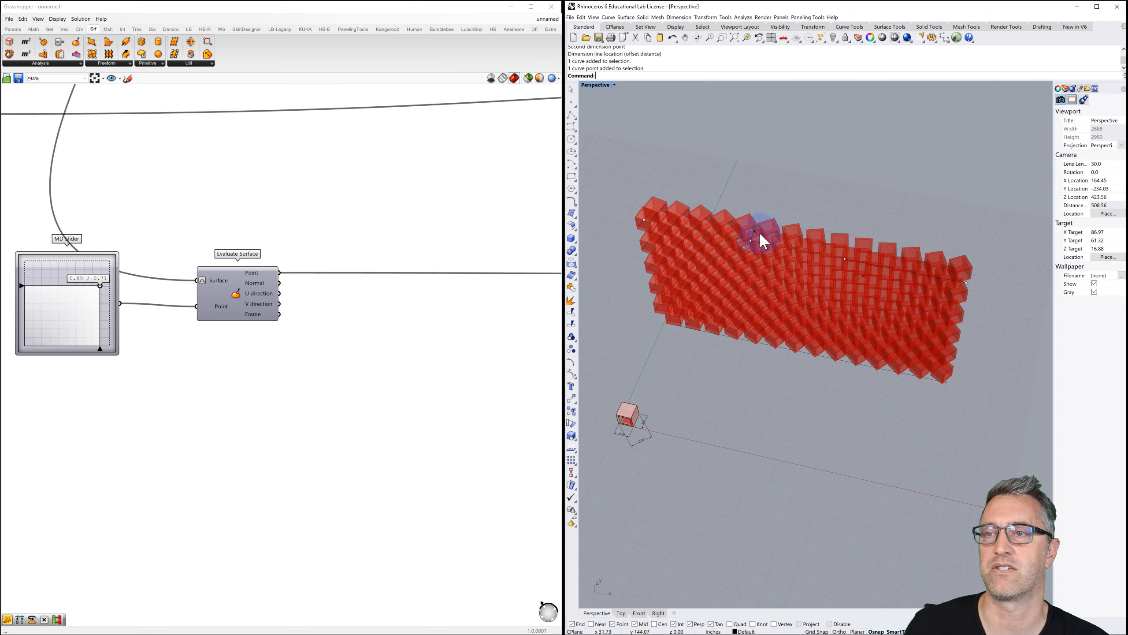
pyautogui.moveTo(754, 231); pyautogui.dragTo(771, 191)
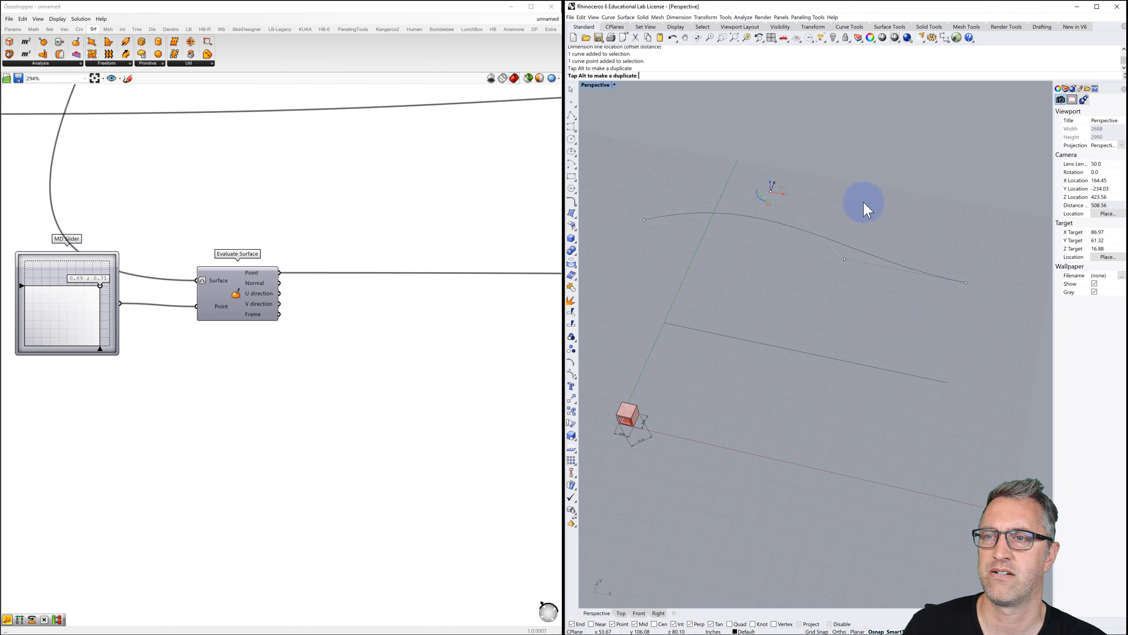
pyautogui.click(845, 259)
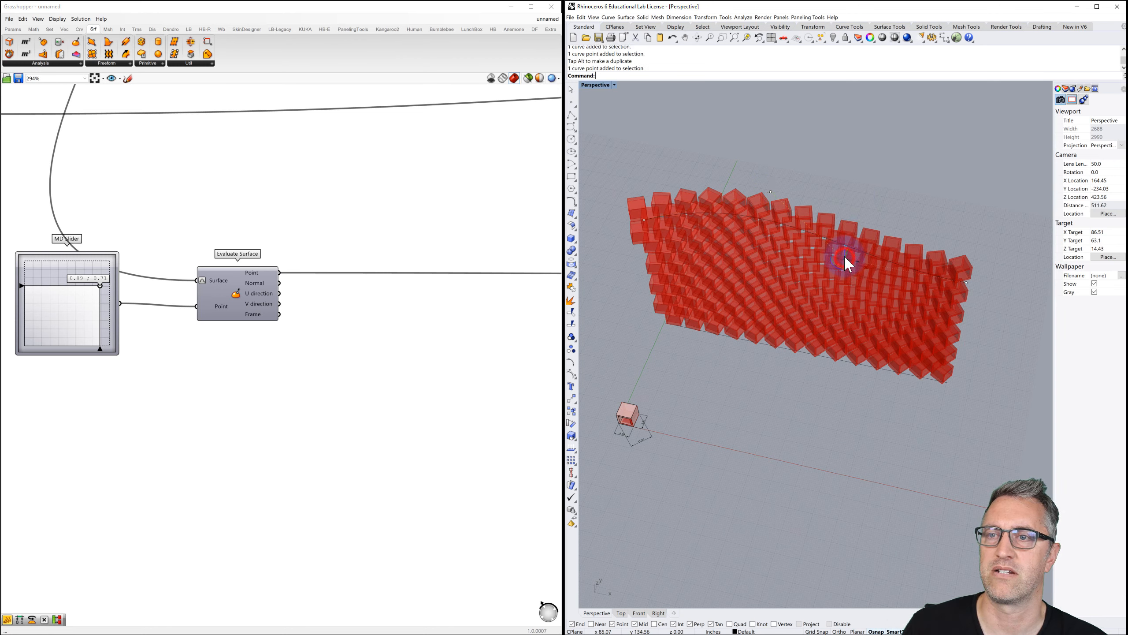
pyautogui.moveTo(849, 249); pyautogui.dragTo(837, 320)
pyautogui.moveTo(910, 218); pyautogui.dragTo(881, 290, button='right')
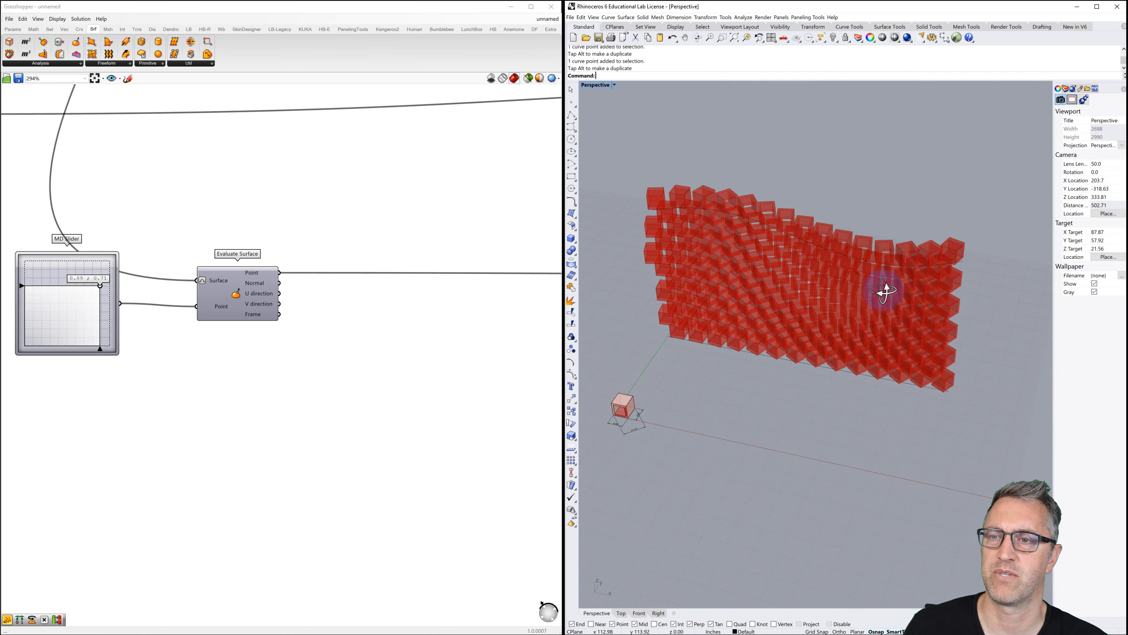
# Reshape the lower guide curve by dragging two control points, then view the wall edge-on.
pyautogui.click(807, 363)
pyautogui.moveTo(755, 378); pyautogui.dragTo(760, 383, button='right')
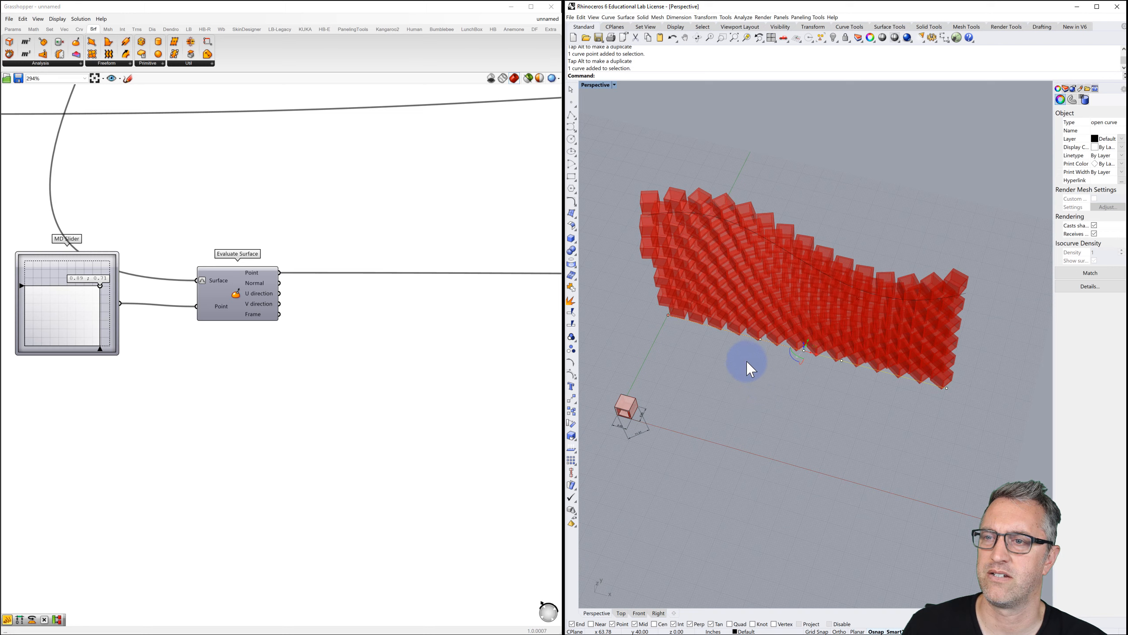
pyautogui.click(760, 340)
pyautogui.moveTo(763, 330); pyautogui.dragTo(745, 378)
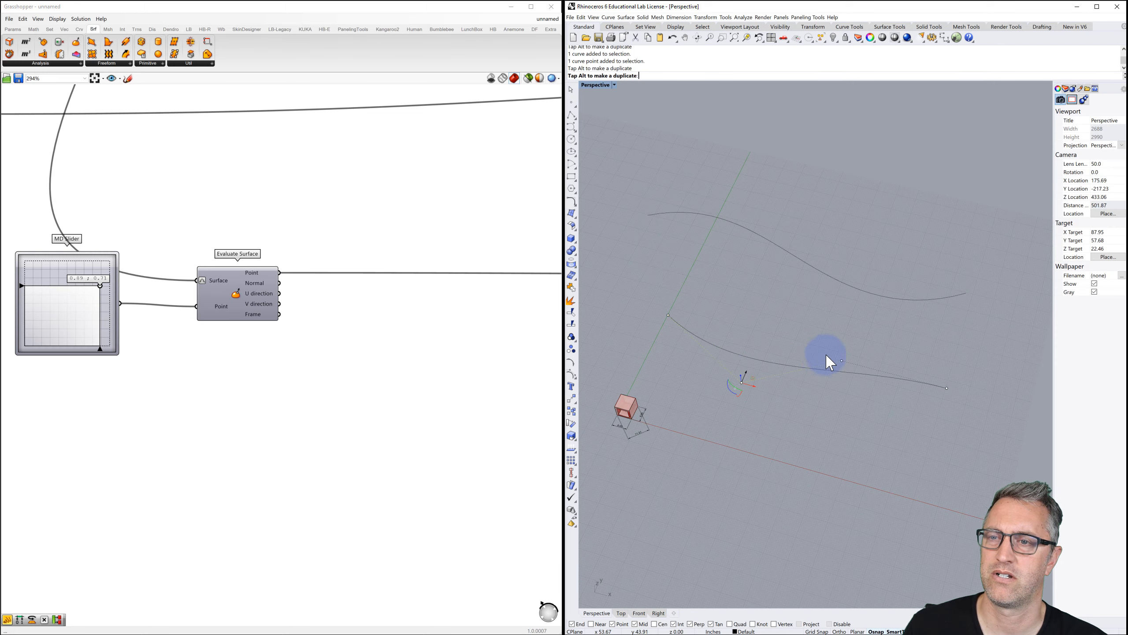
pyautogui.click(842, 361)
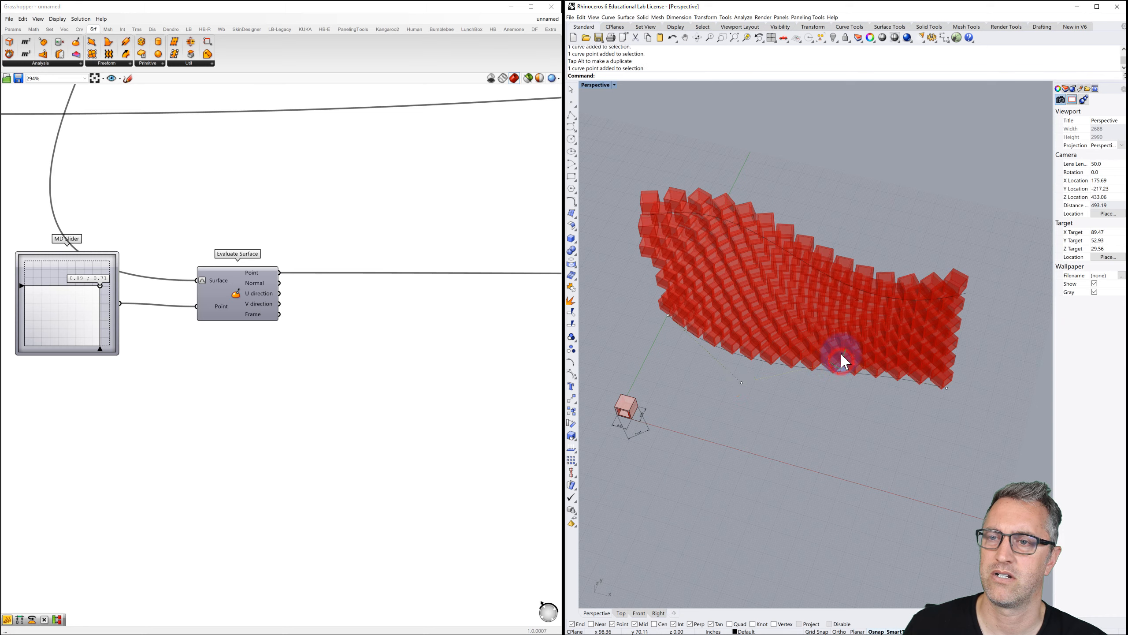
pyautogui.moveTo(846, 348); pyautogui.dragTo(977, 353)
pyautogui.moveTo(977, 353); pyautogui.dragTo(844, 364, button='right')
pyautogui.scroll(5, 746, 332)
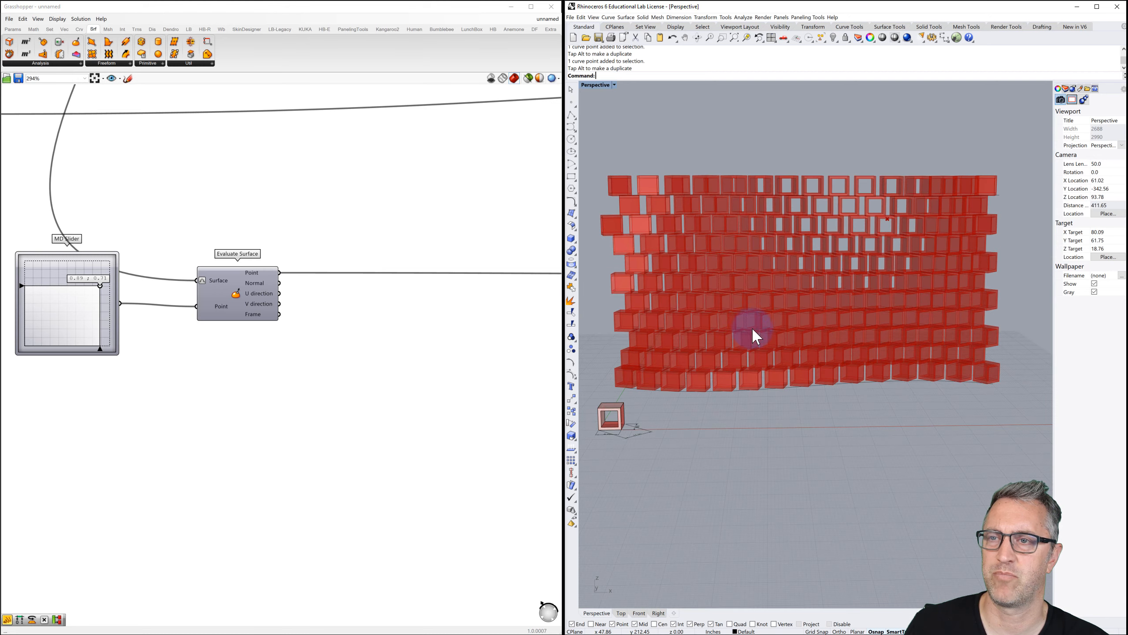
pyautogui.scroll(-5, 759, 329)
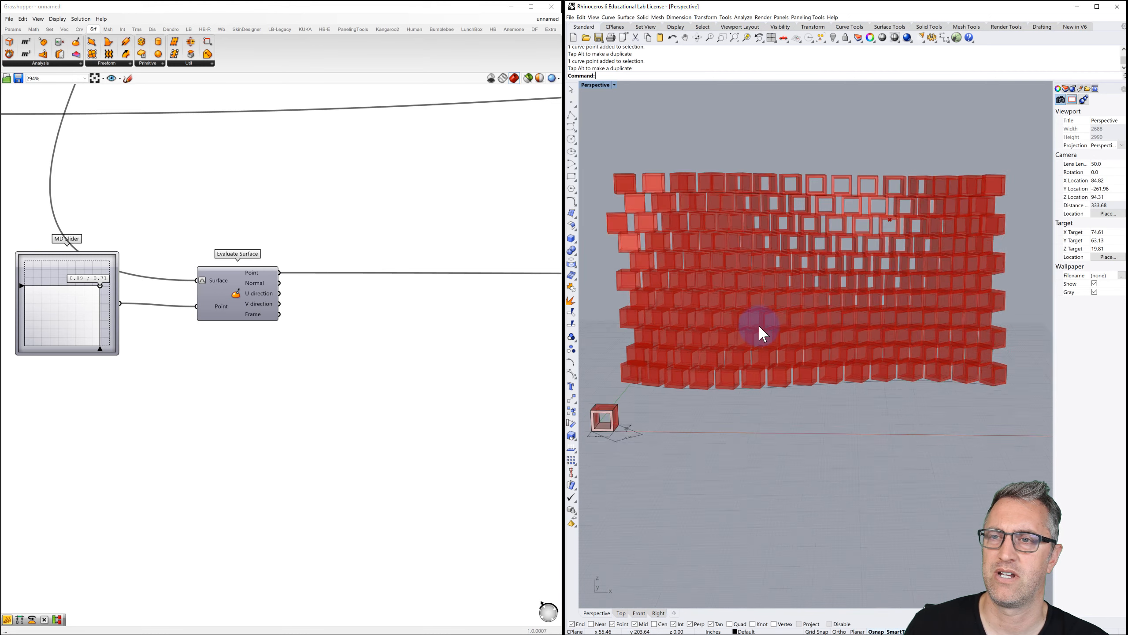
pyautogui.moveTo(793, 322)
pyautogui.mouseDown(button='right')
pyautogui.moveTo(763, 329)
pyautogui.moveTo(767, 349)
pyautogui.moveTo(795, 331)
pyautogui.mouseUp(button='right')
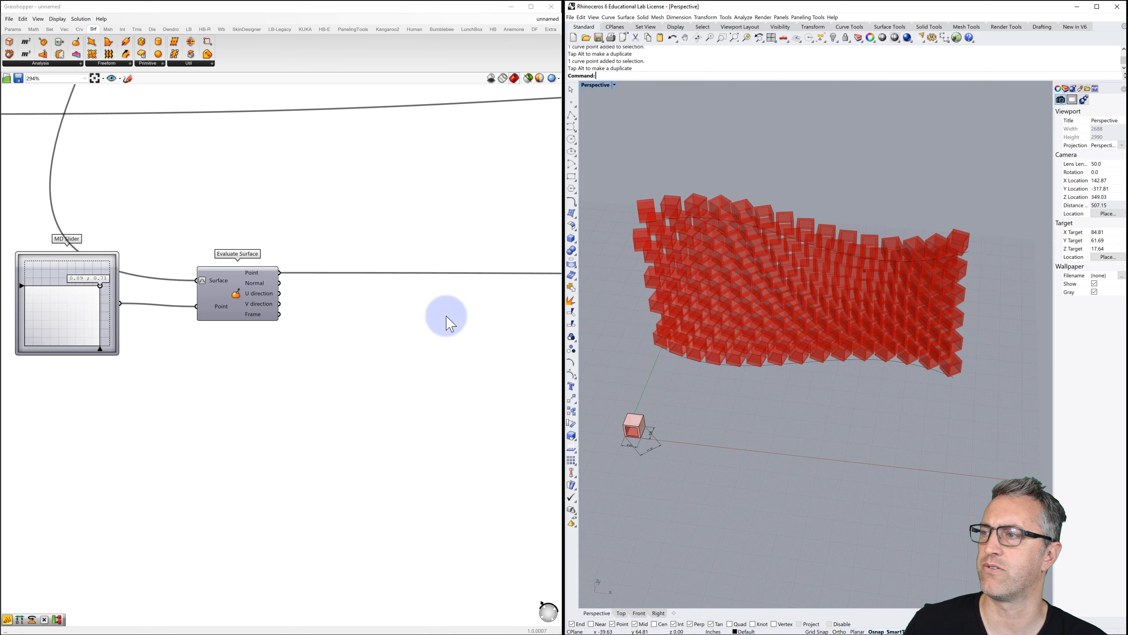
# Locate the Rotate component in the definition and select its rotated bricks.
pyautogui.scroll(-8, 398, 307)
pyautogui.click(316, 313)
pyautogui.moveTo(315, 314); pyautogui.dragTo(117, 321, button='right')
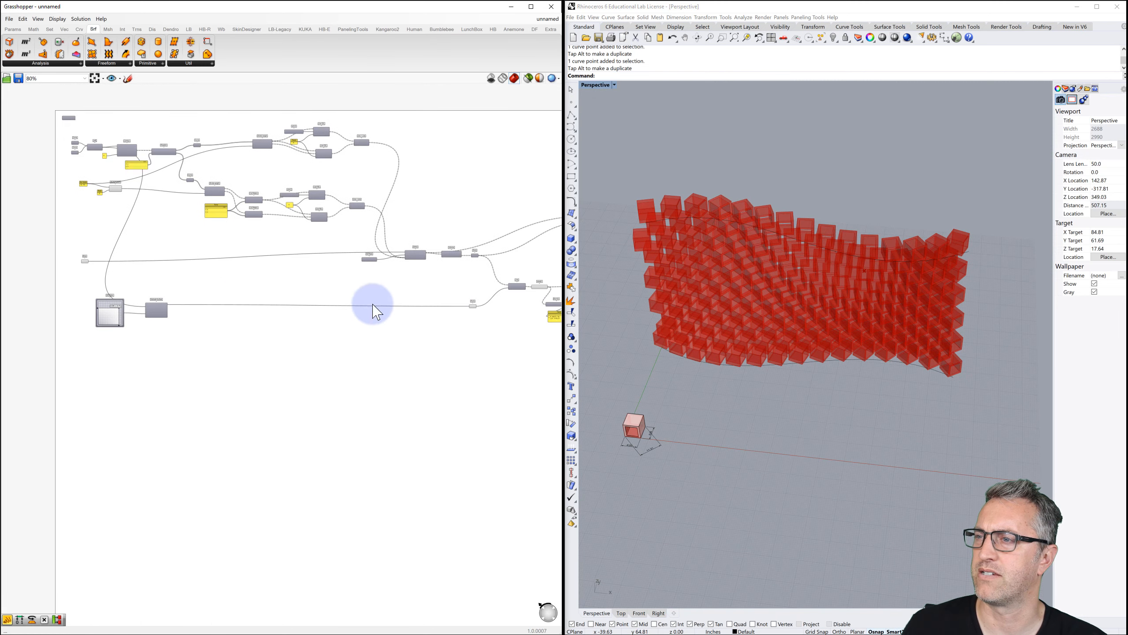
pyautogui.moveTo(374, 303); pyautogui.dragTo(184, 301, button='right')
pyautogui.scroll(3, 432, 282)
pyautogui.scroll(3, 395, 214)
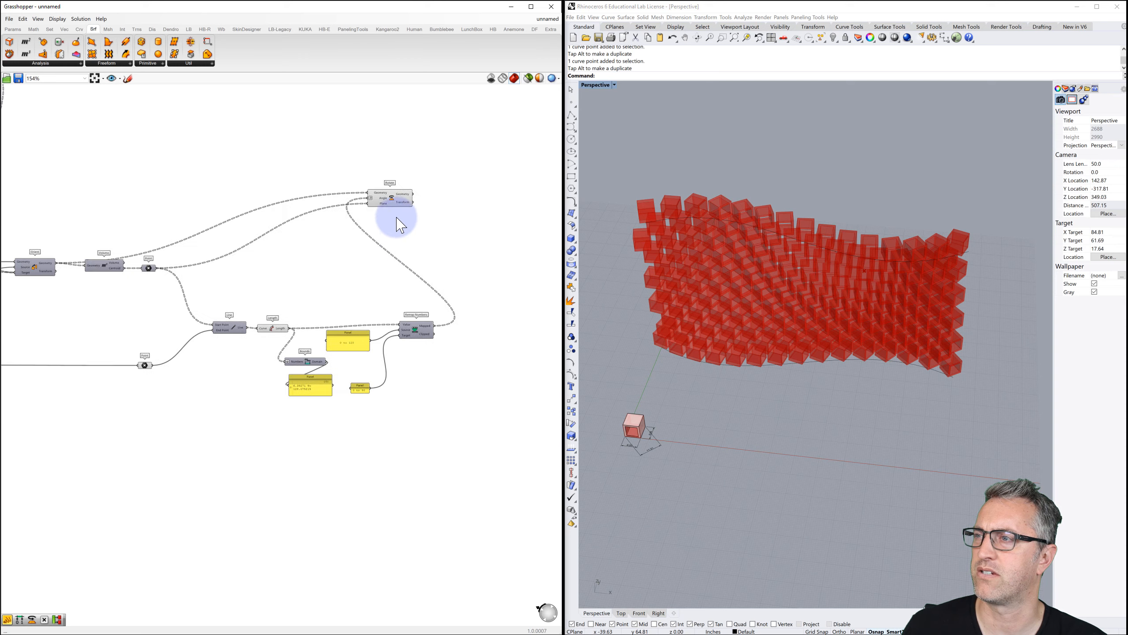
pyautogui.rightClick(389, 192)
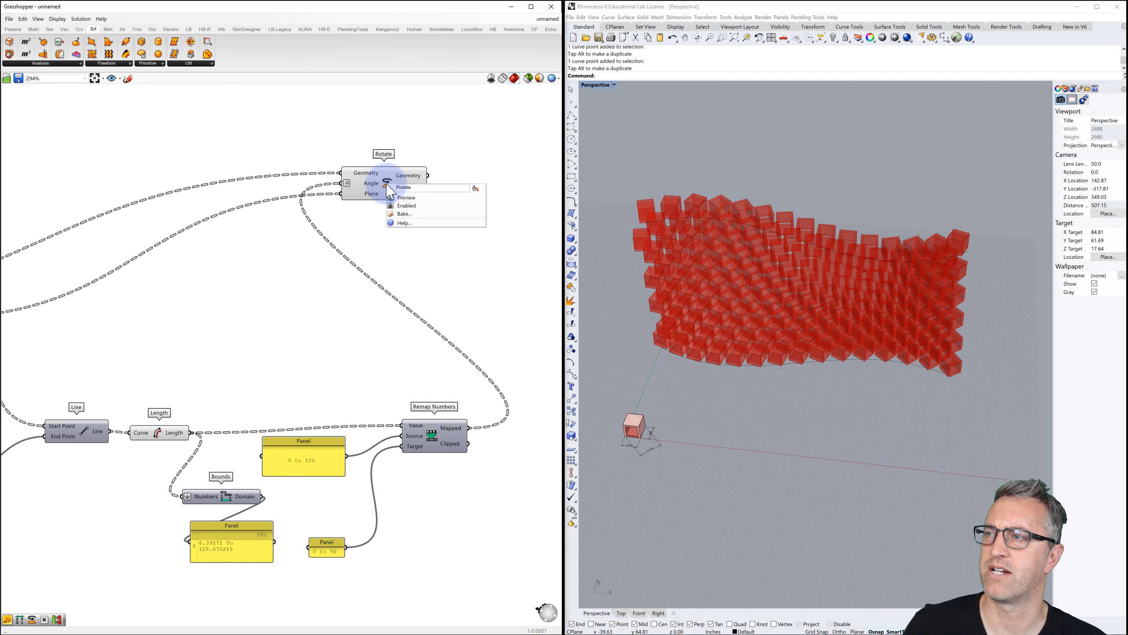
pyautogui.click(388, 189)
# Bake the rotated bricks into Rhino as one group of 157 boxes and select them.
pyautogui.rightClick(389, 194)
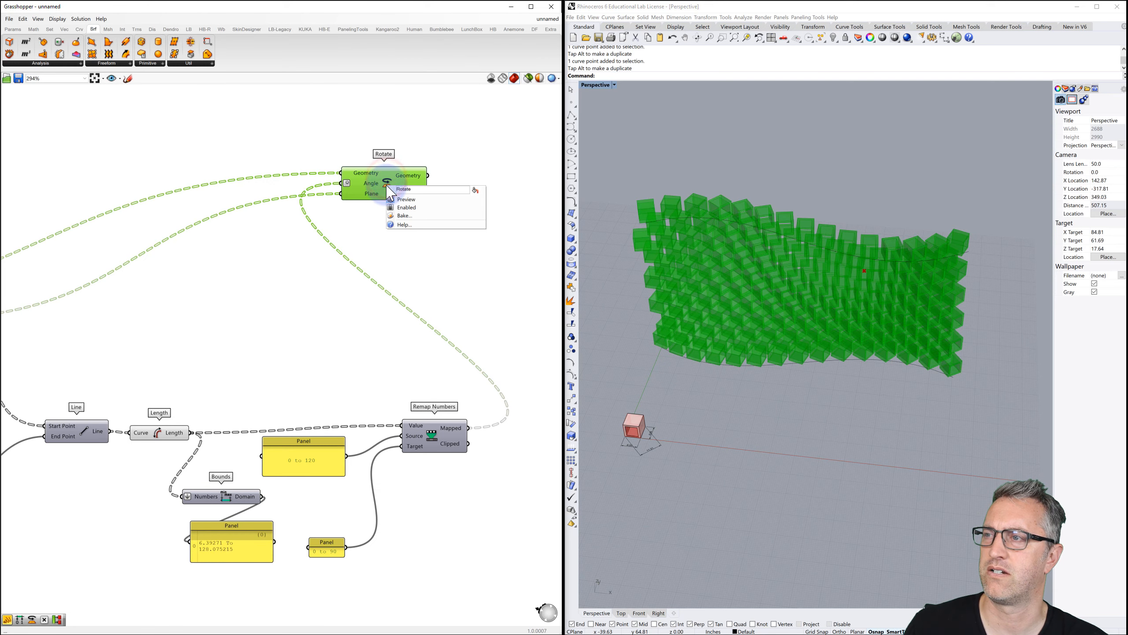
pyautogui.click(405, 216)
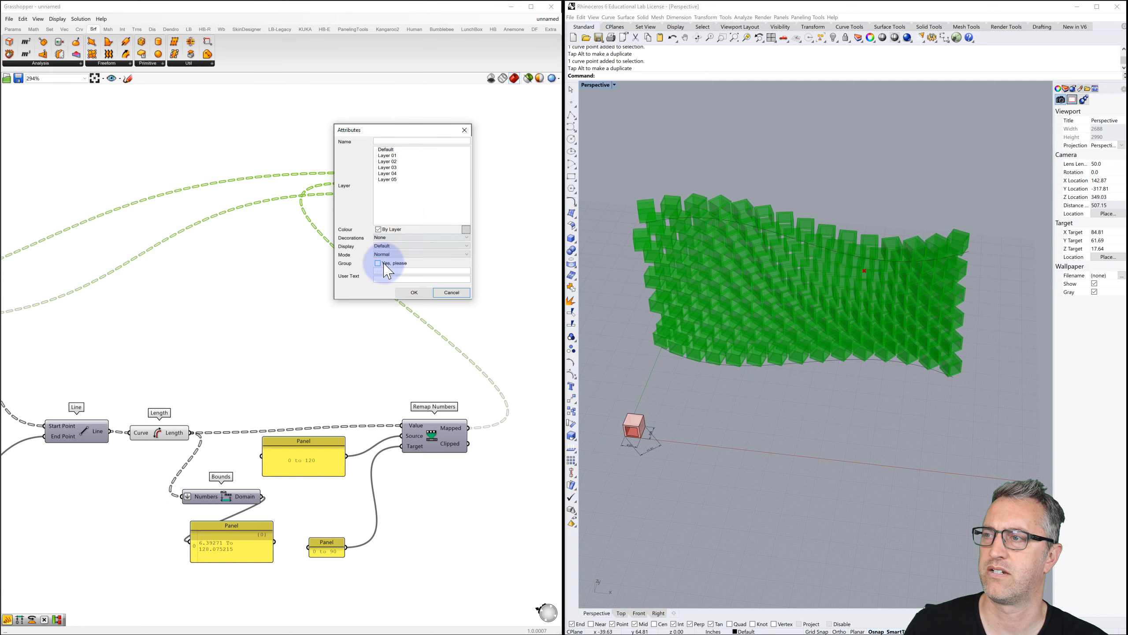
pyautogui.click(378, 263)
pyautogui.click(412, 293)
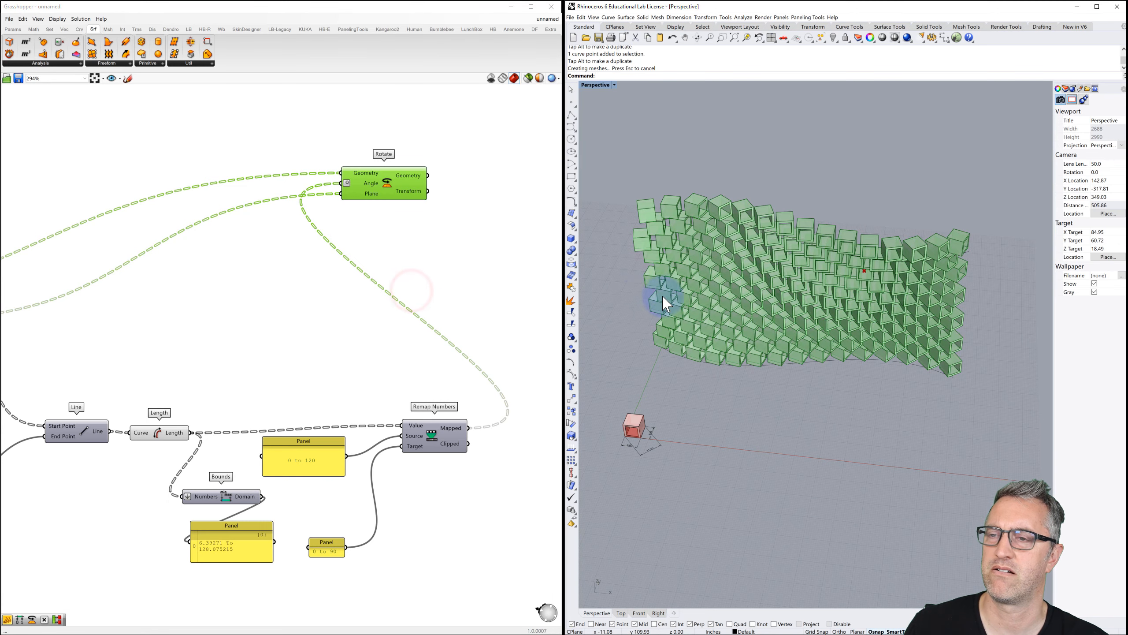
pyautogui.scroll(-3, 659, 295)
pyautogui.click(736, 333)
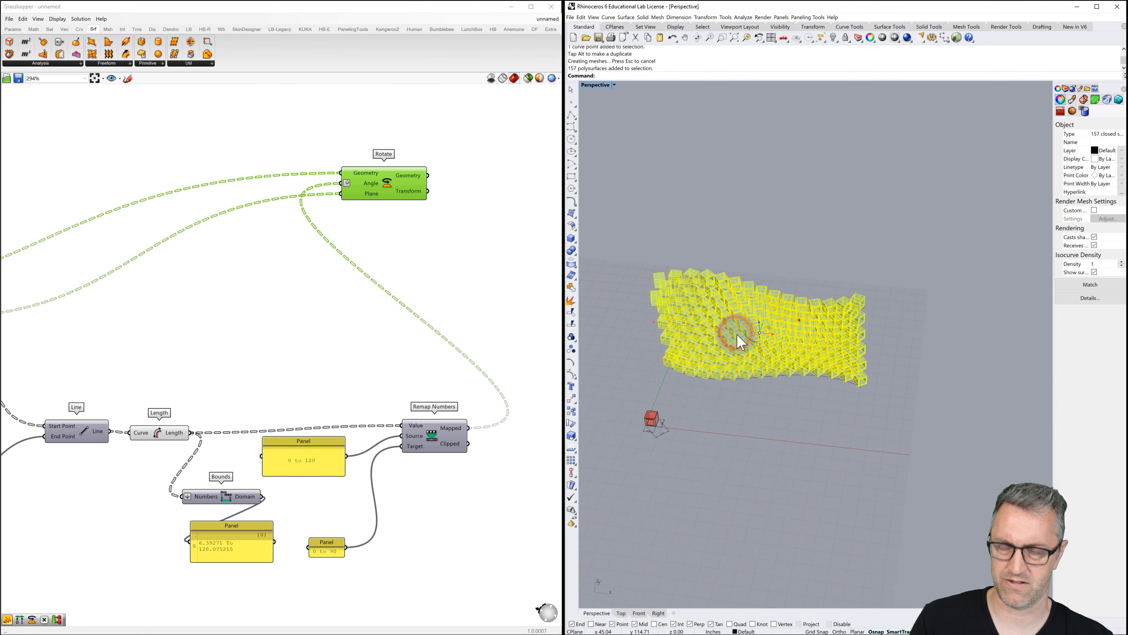
# Move the baked brick wall aside with M and compare it against the live preview.
pyautogui.write('m')
pyautogui.press('Return')
pyautogui.click(923, 366)
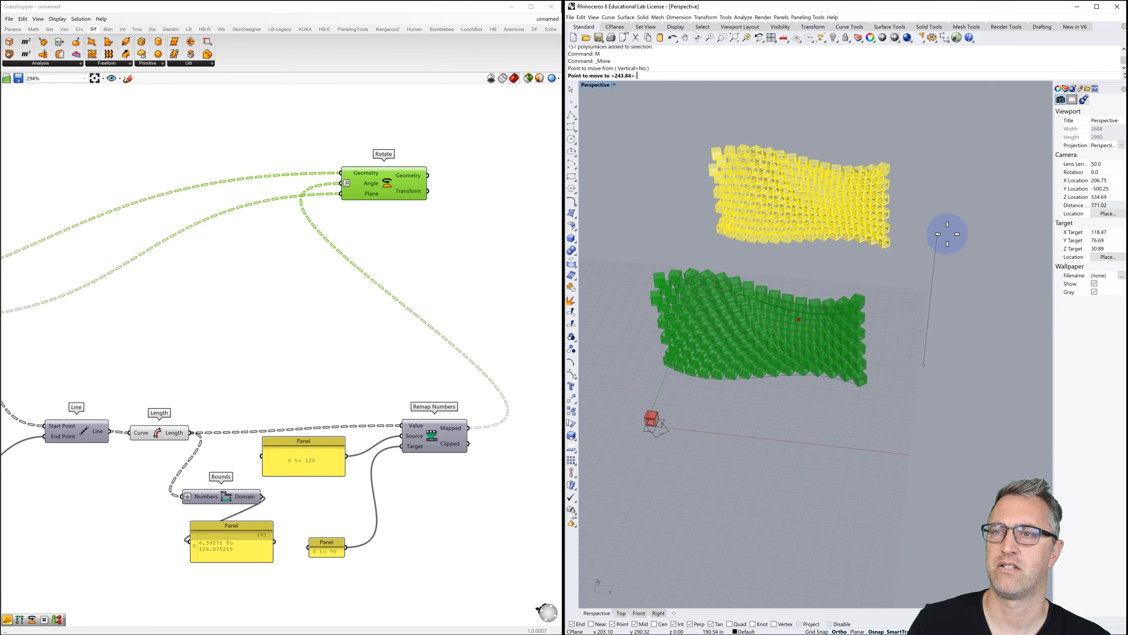
pyautogui.click(943, 242)
pyautogui.moveTo(863, 245); pyautogui.dragTo(783, 313, button='right')
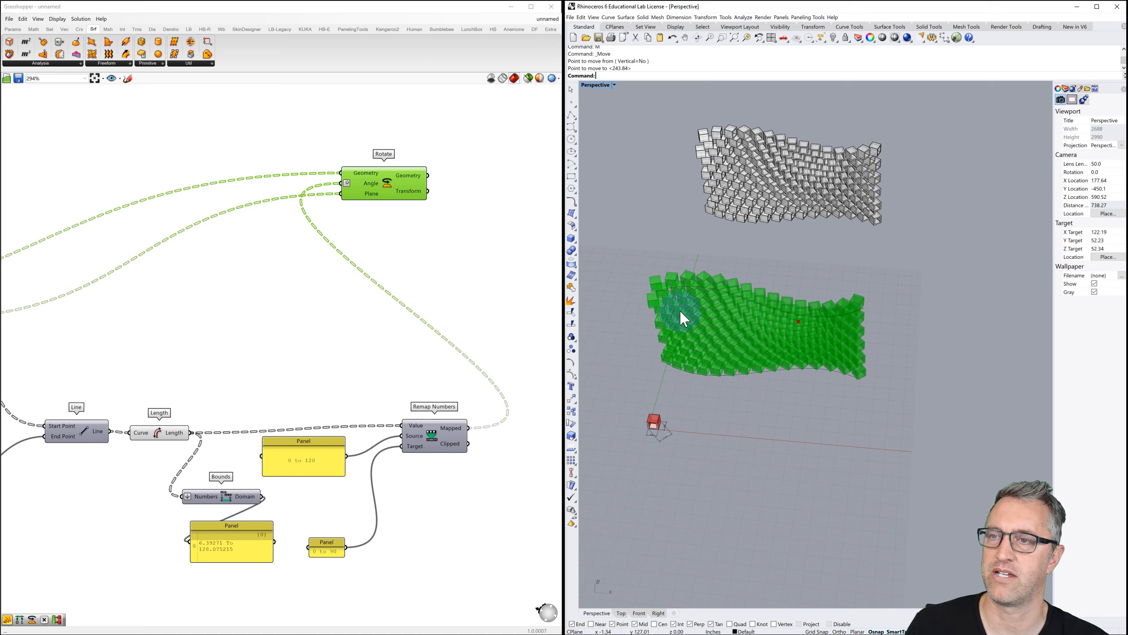
pyautogui.moveTo(770, 258); pyautogui.dragTo(795, 171, button='right')
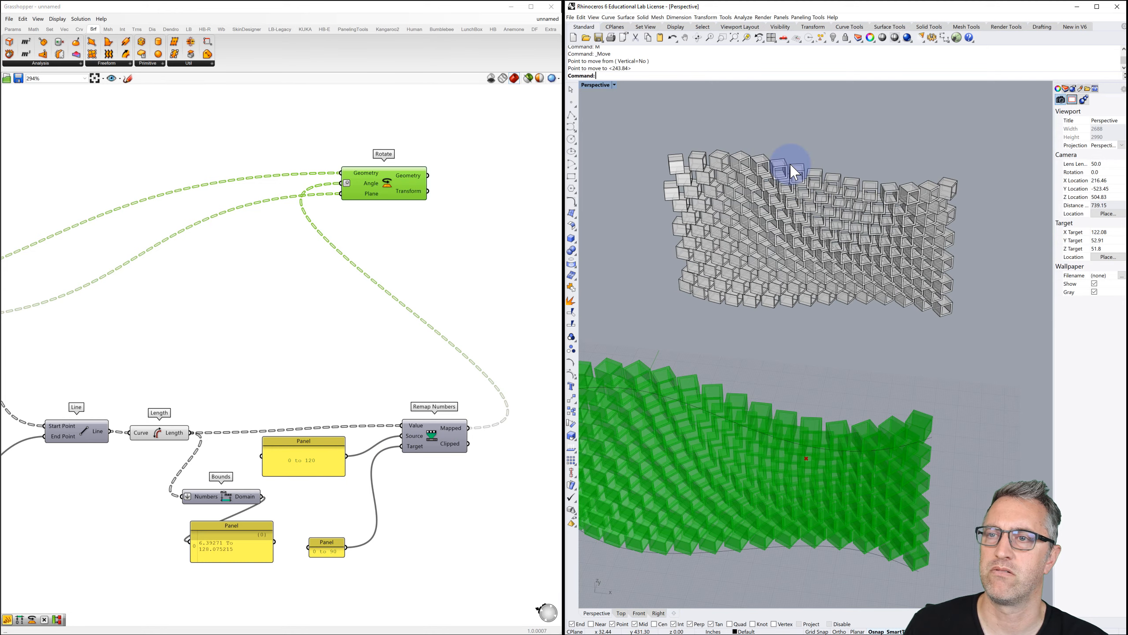
pyautogui.scroll(3, 795, 171)
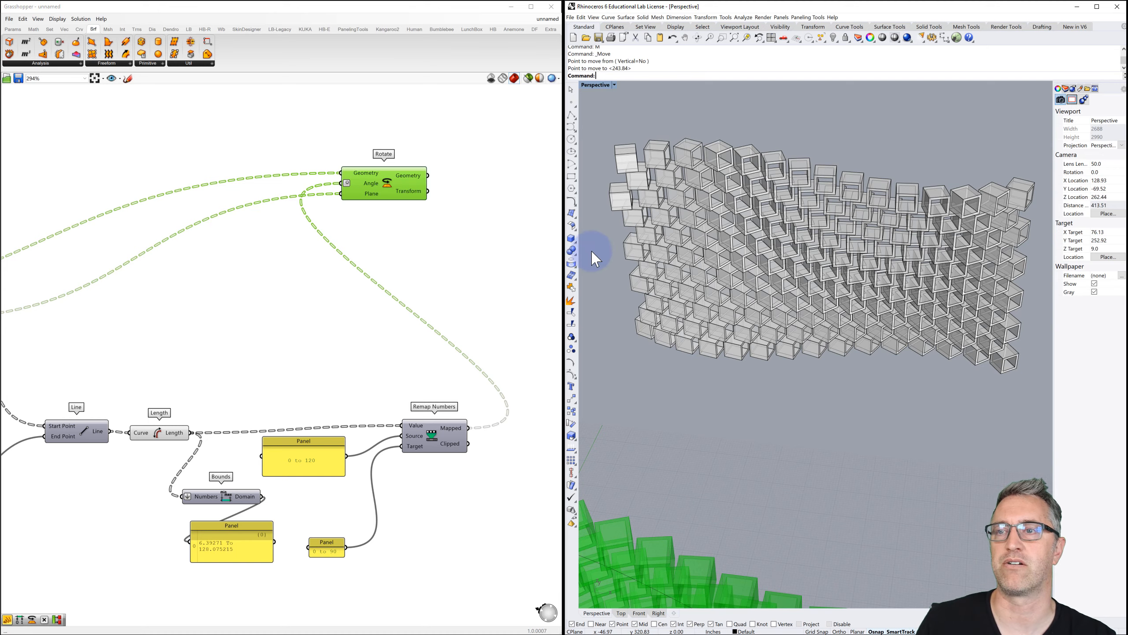
pyautogui.moveTo(831, 282)
pyautogui.mouseDown(button='right')
pyautogui.moveTo(833, 273)
pyautogui.moveTo(836, 286)
pyautogui.mouseUp(button='right')
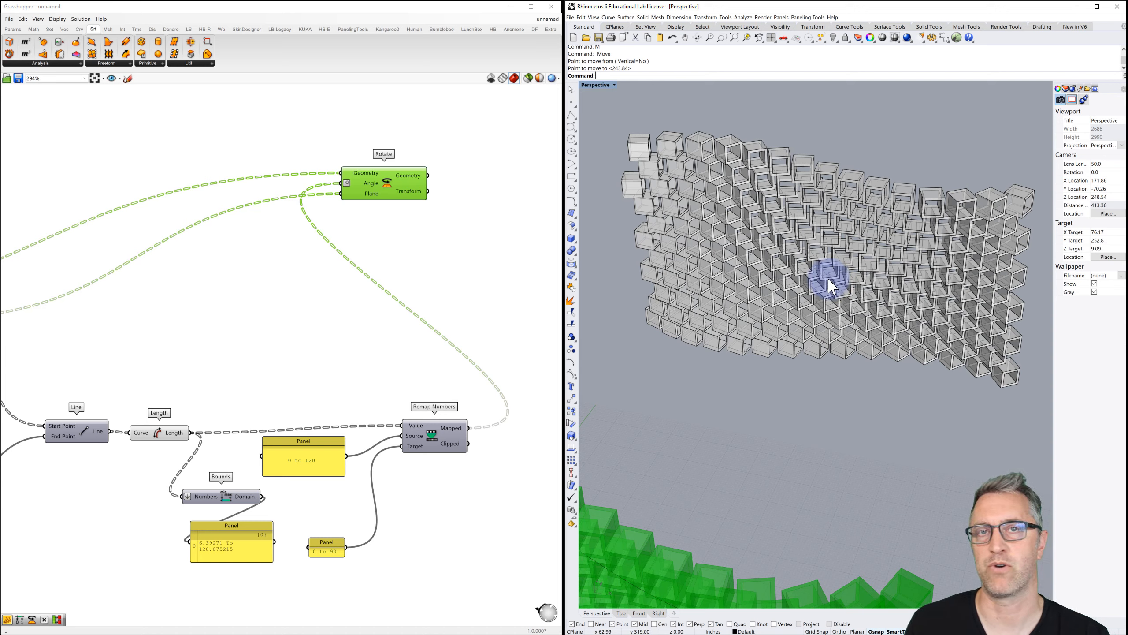